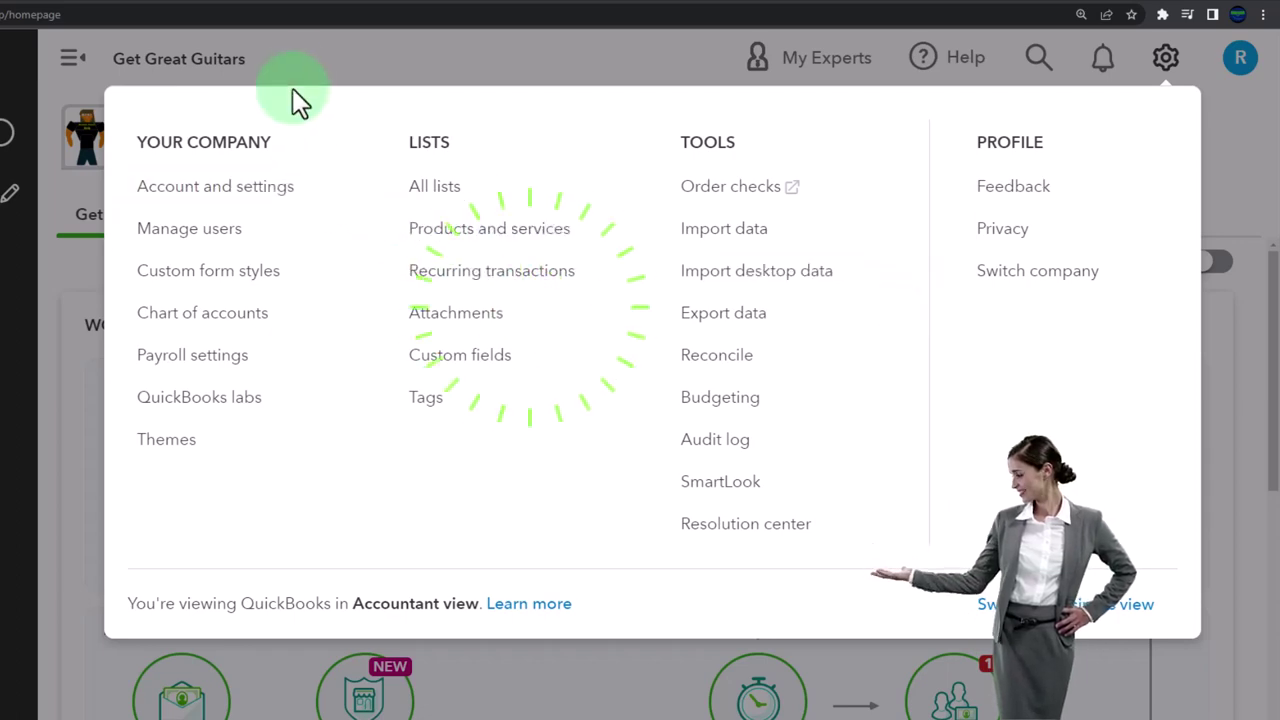
Close the settings overview and preview the + New menu, returning to the Get Great Guitars dashboard.
left_click(309, 63)
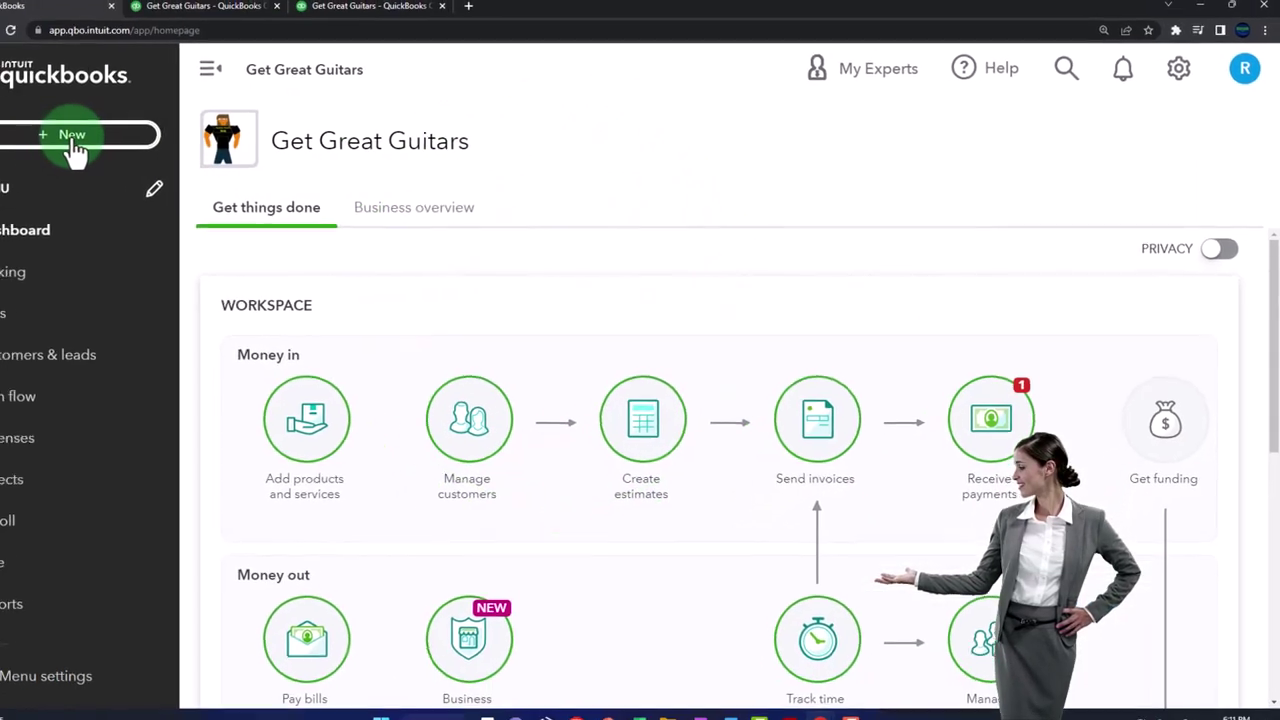
left_click(72, 137)
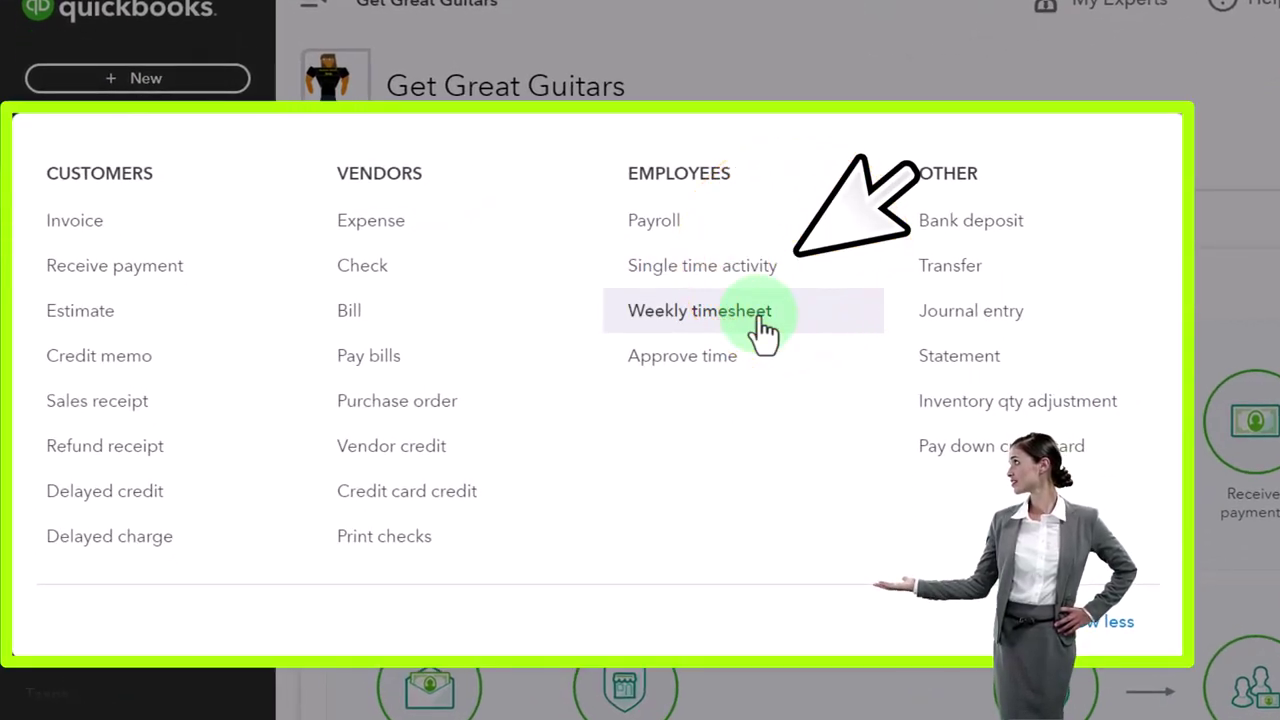
left_click(814, 70)
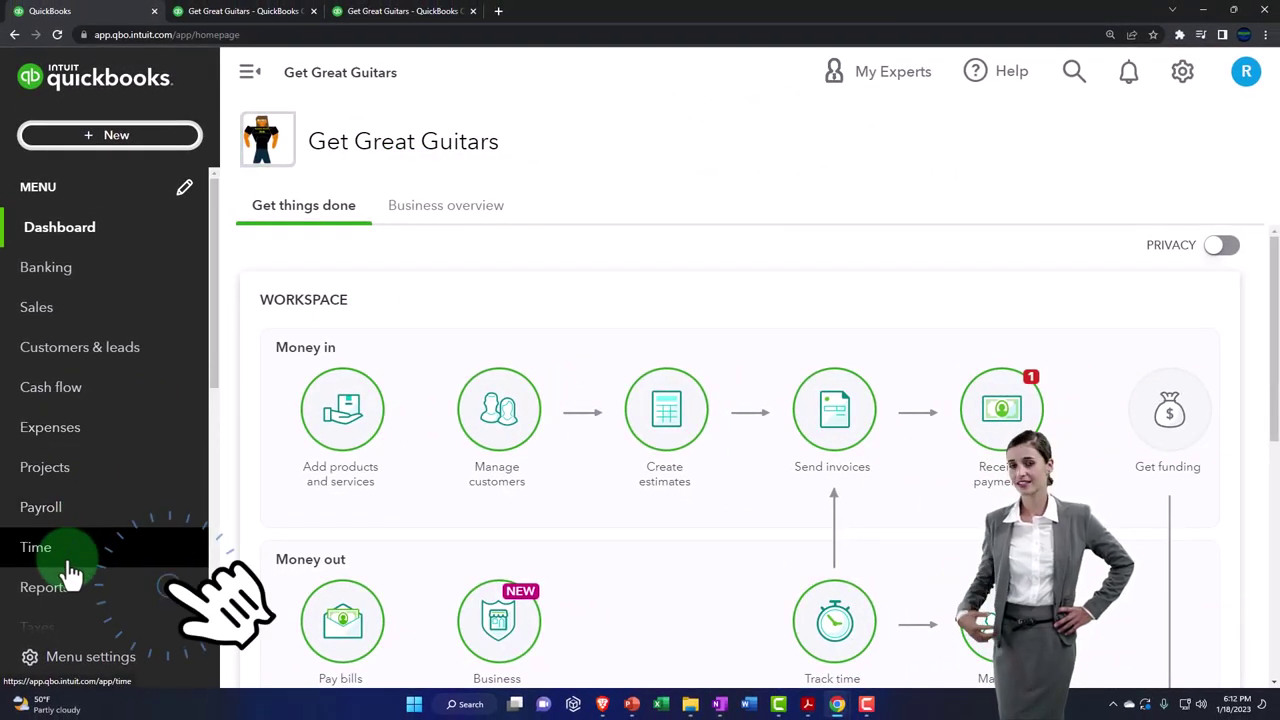
Go to the Time page, briefly browse Get paid & pay, and scroll through premium time tracking.
left_click(70, 572)
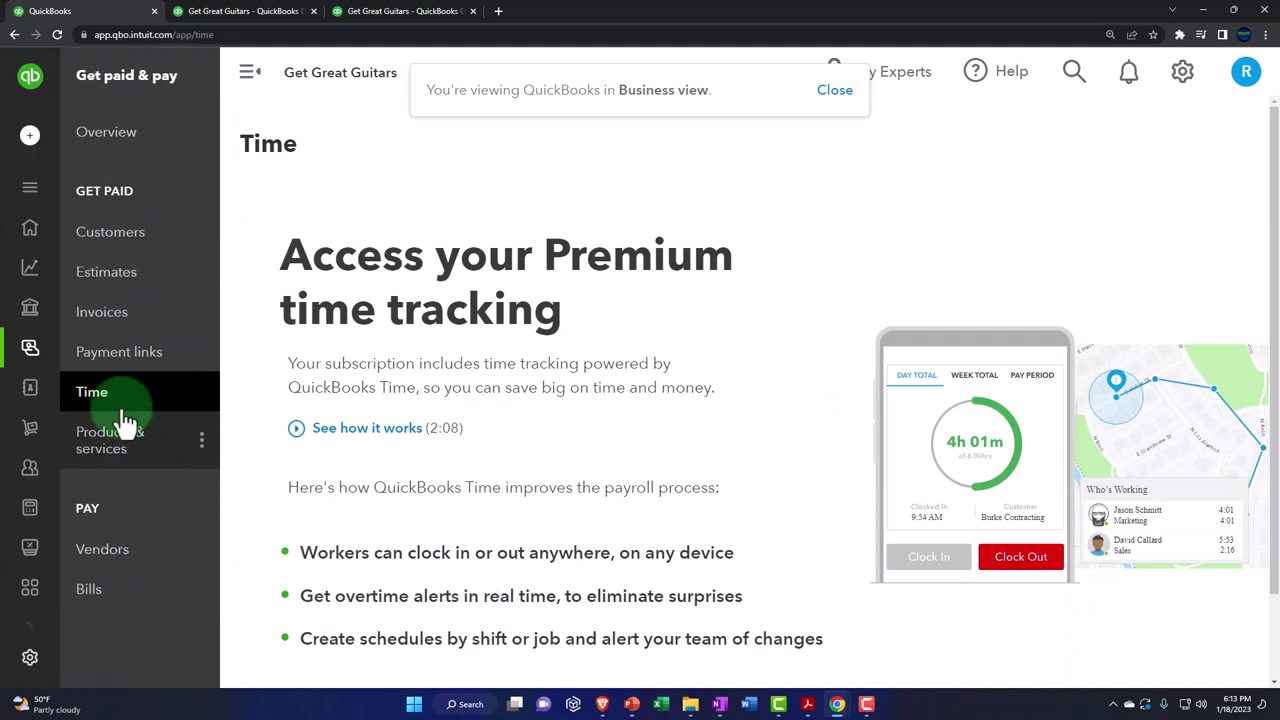
left_click(32, 352)
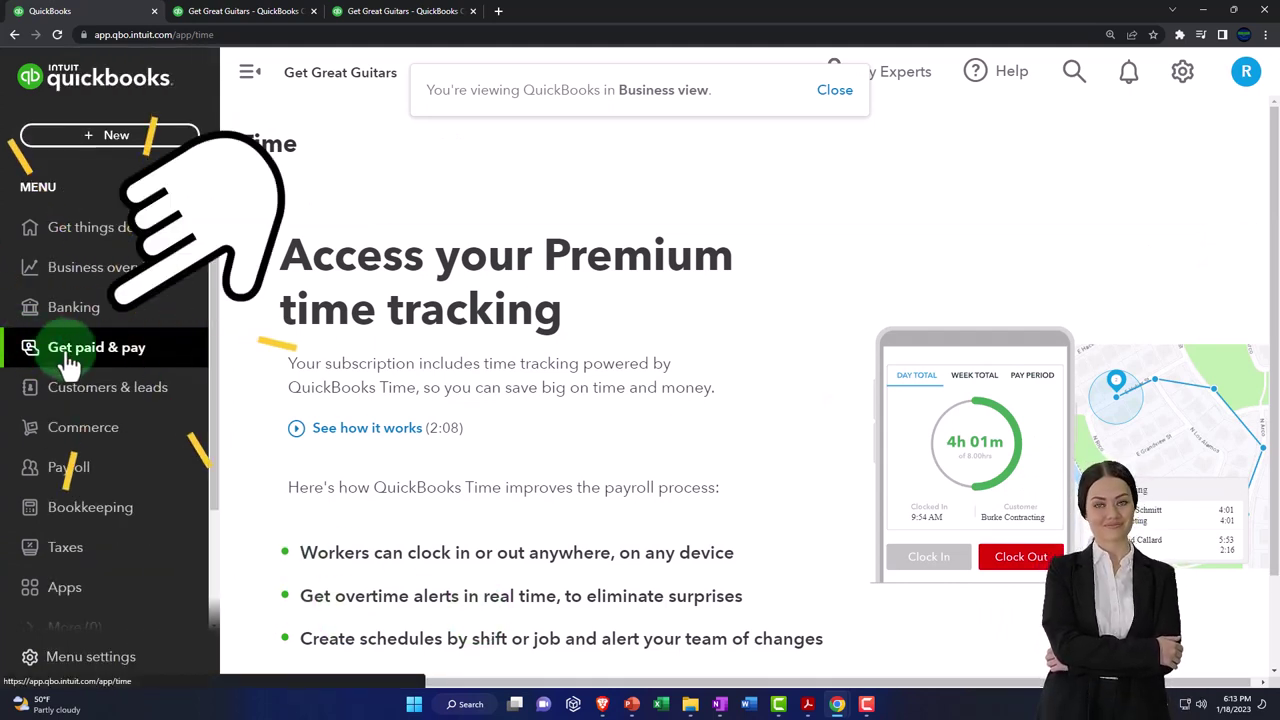
left_click(130, 350)
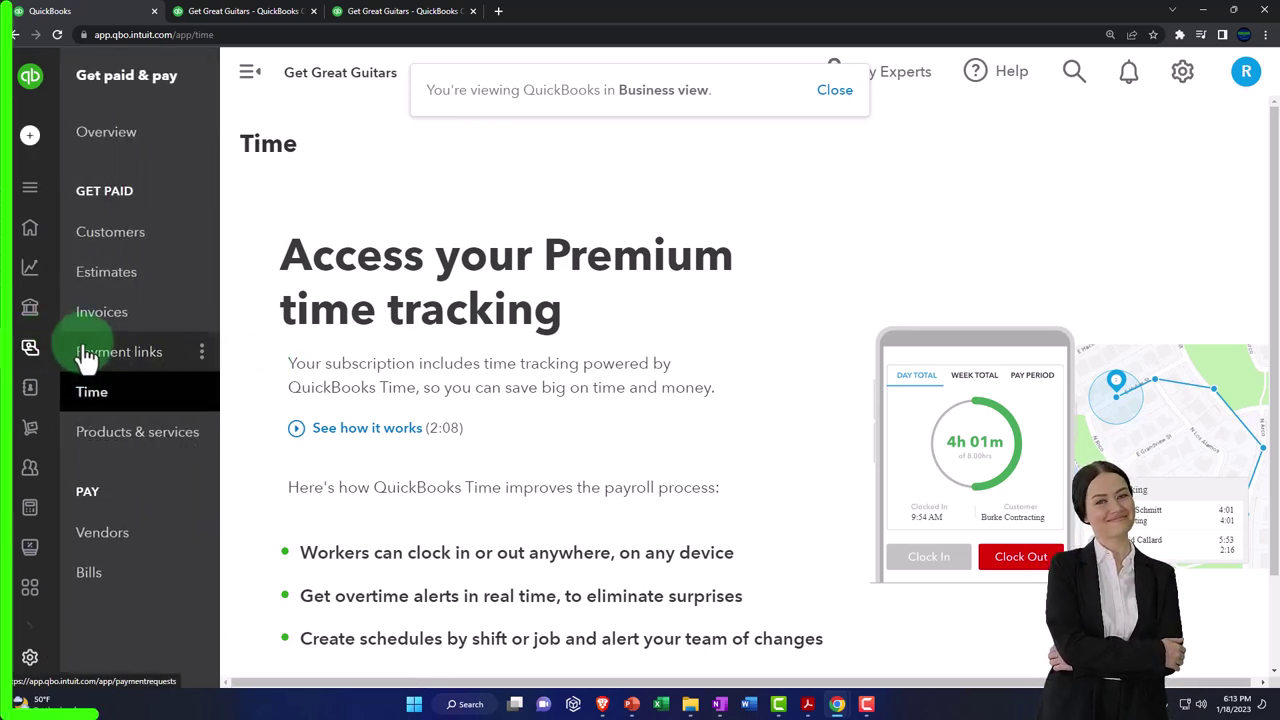
left_click(113, 399)
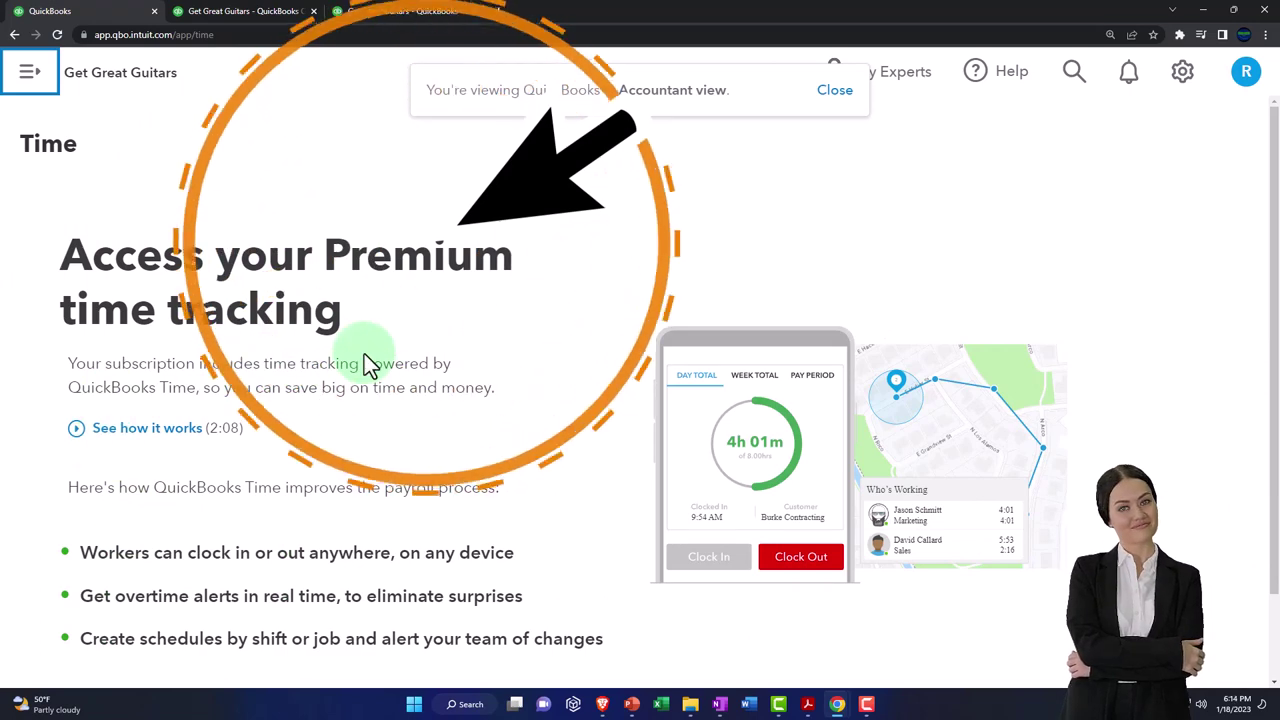
scroll(367, 363, "down", 1)
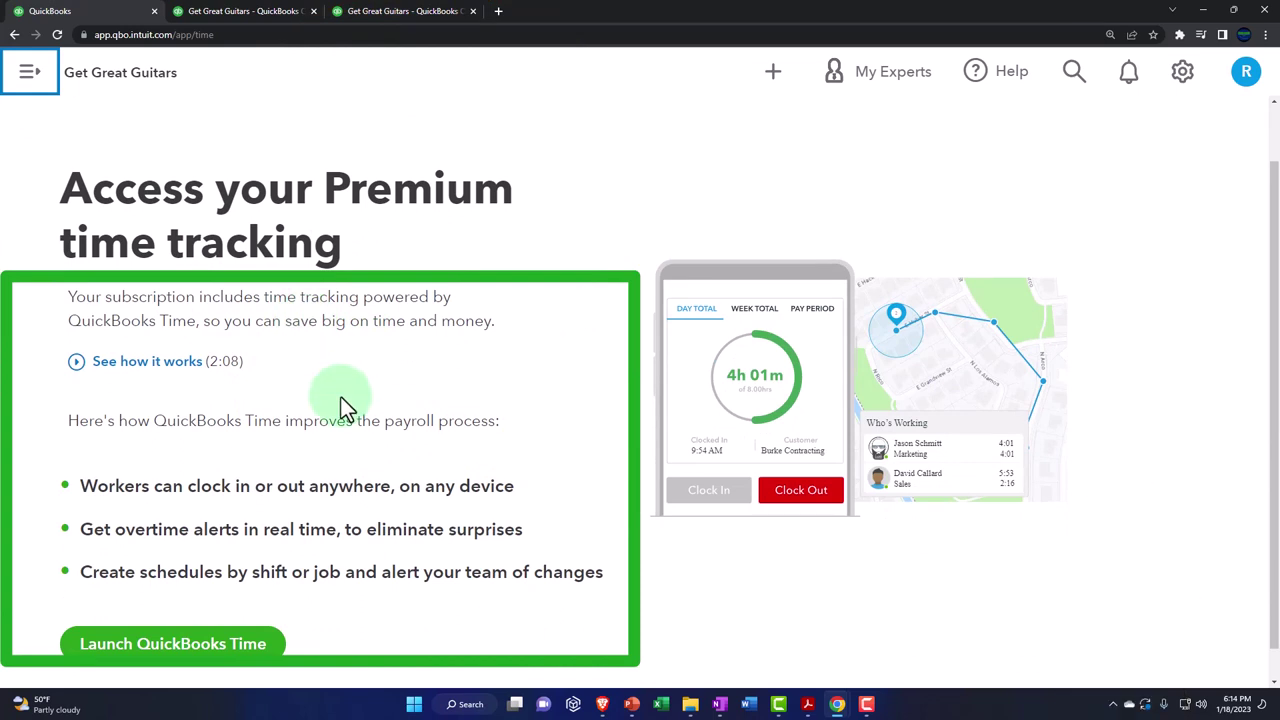
scroll(341, 397, "down", 1)
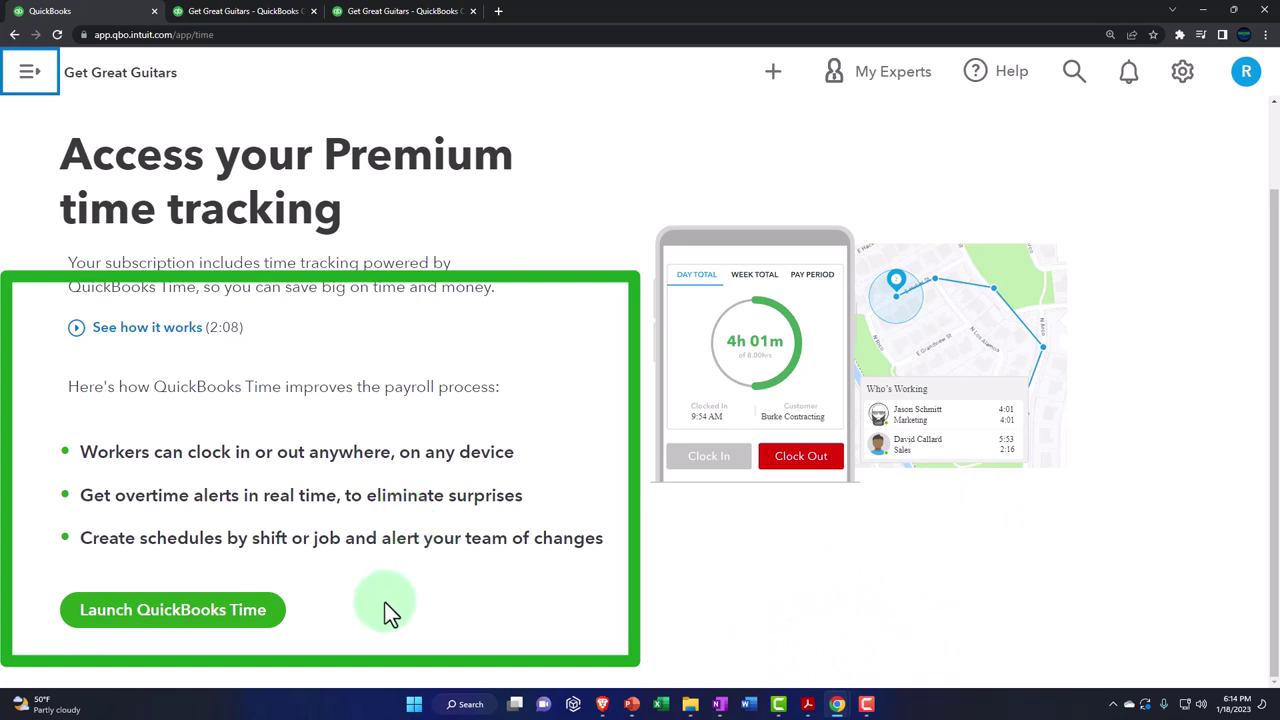
left_click(240, 622)
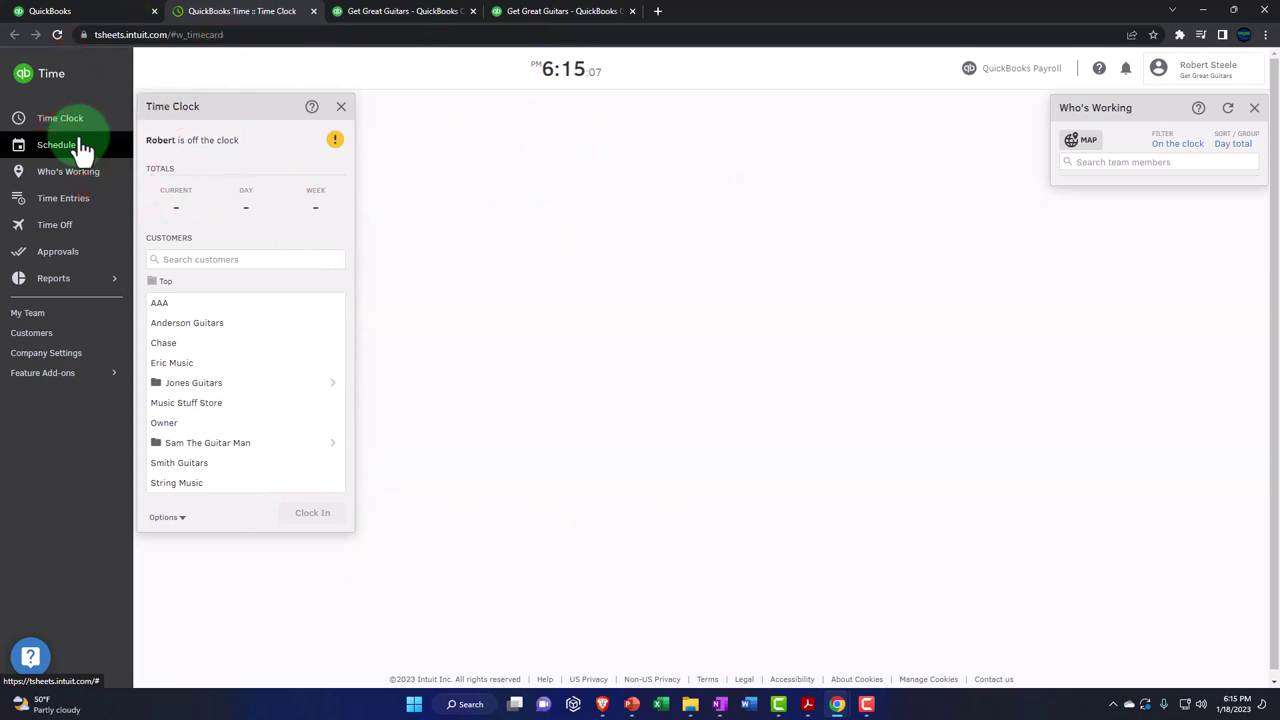
left_click(313, 12)
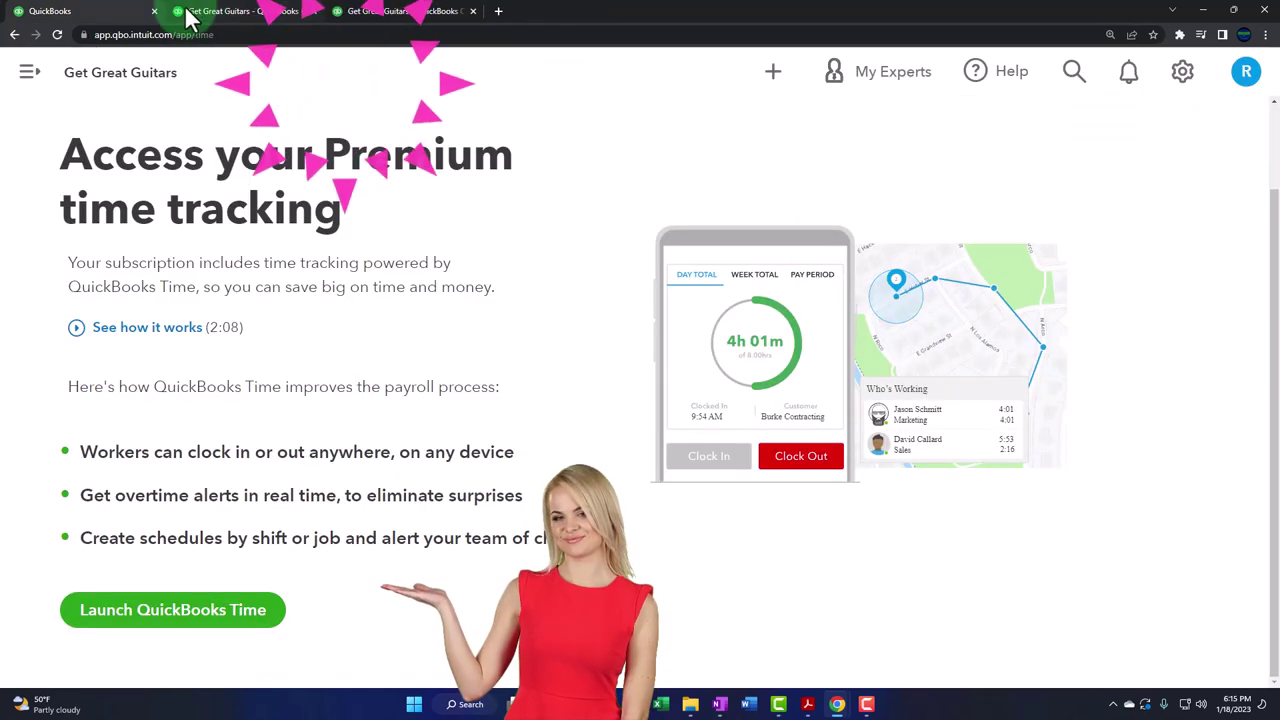
Open the $55,000.00/year salaried employee's profile from Payroll > Employees.
left_click(29, 78)
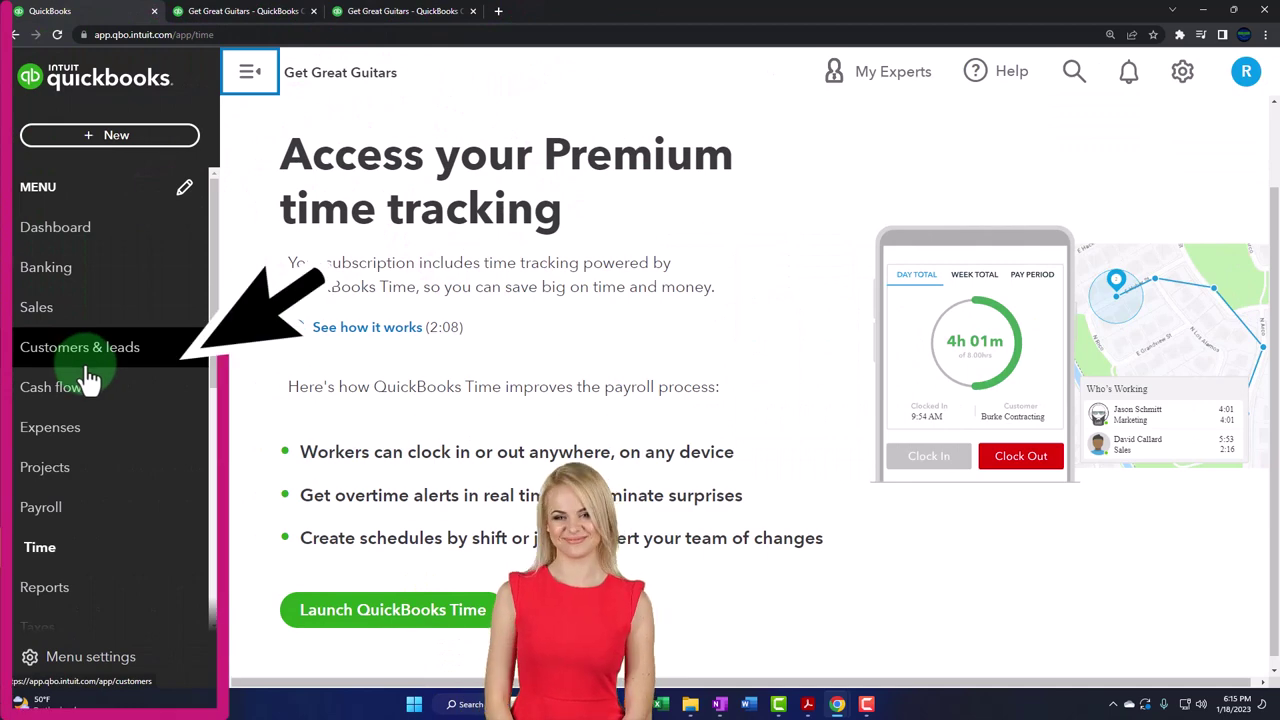
scroll(88, 378, "down", 1)
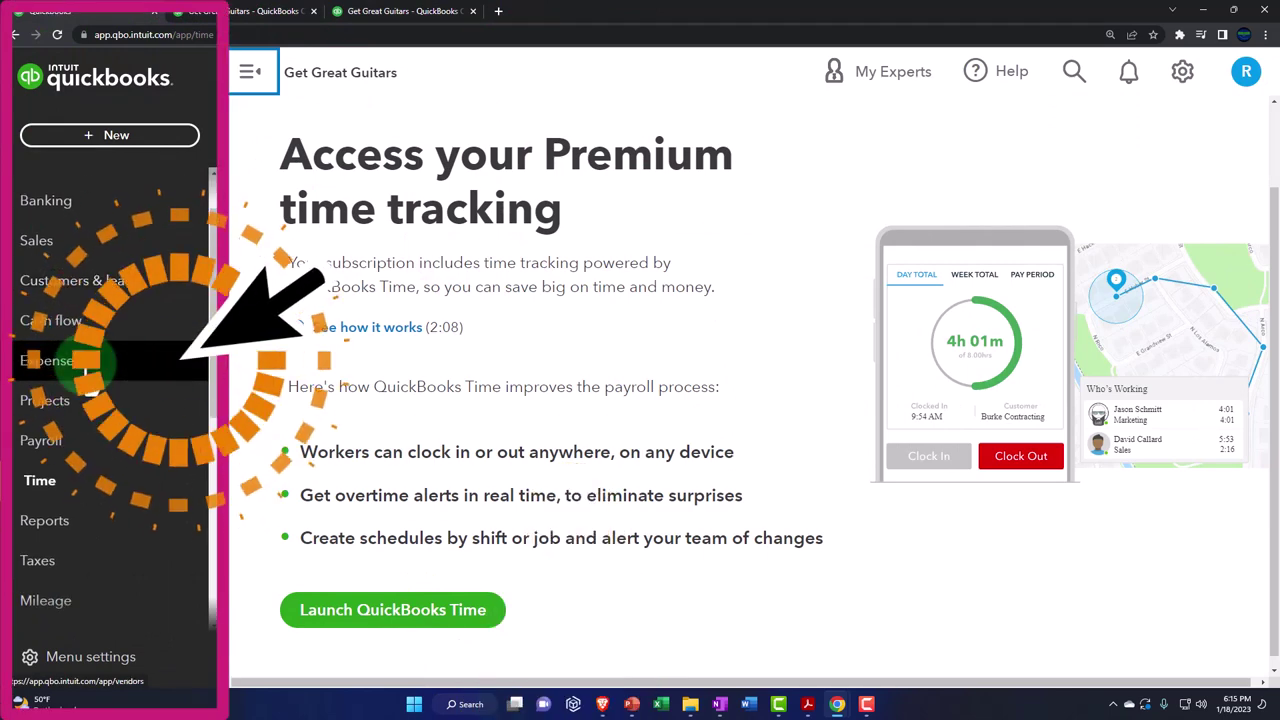
left_click(64, 452)
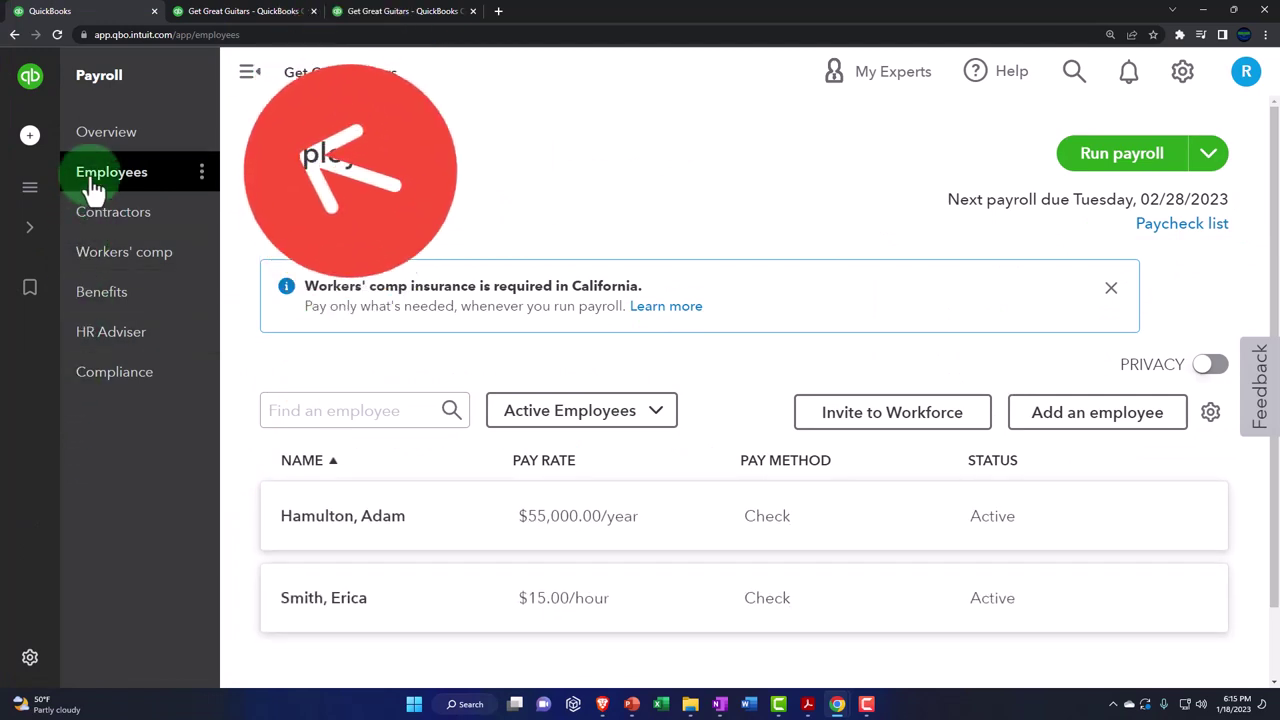
left_click(248, 78)
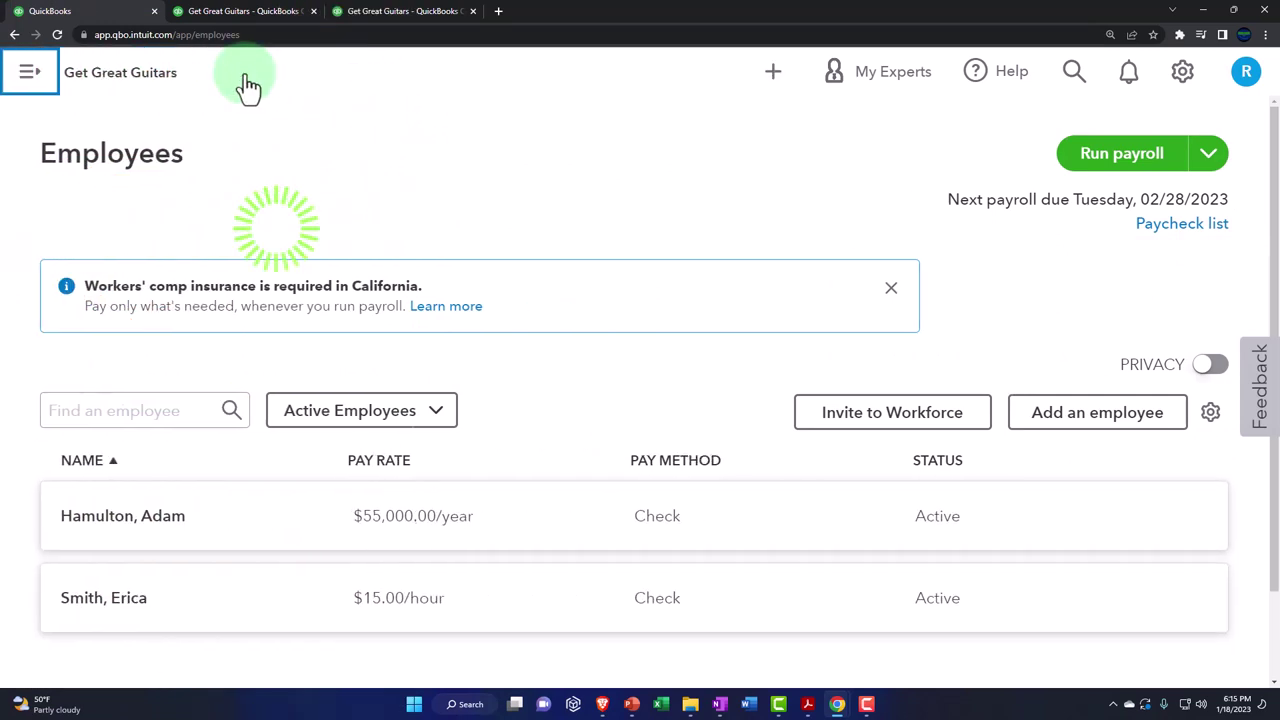
left_click(130, 530)
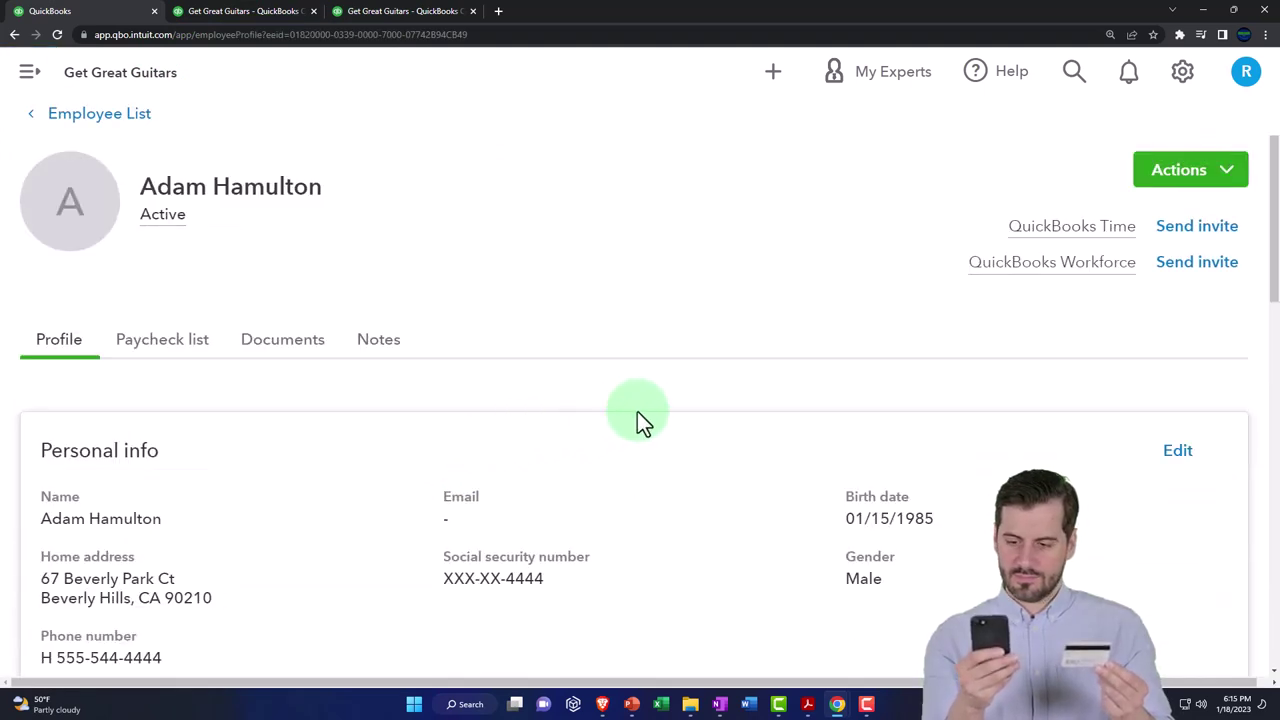
mouse_move(1070, 234)
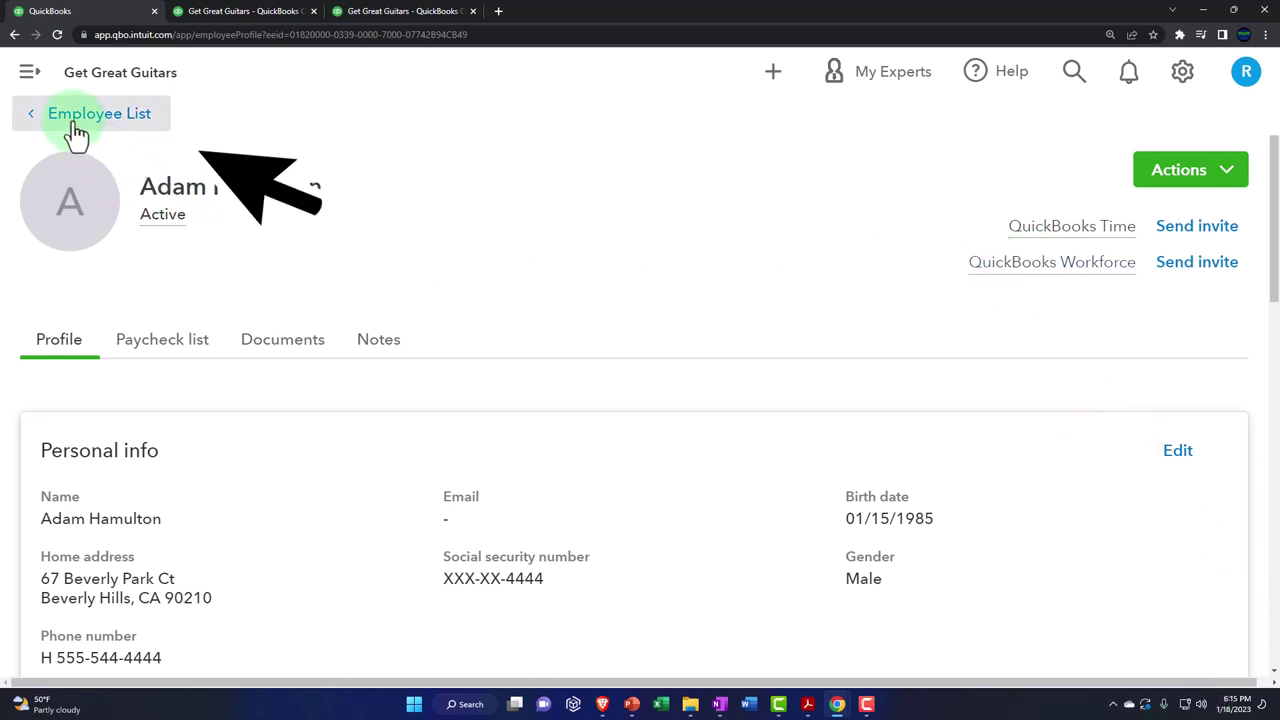
From the Dashboard, start a new weekly timesheet for 1/15/2023 to 1/21/2023.
left_click(32, 74)
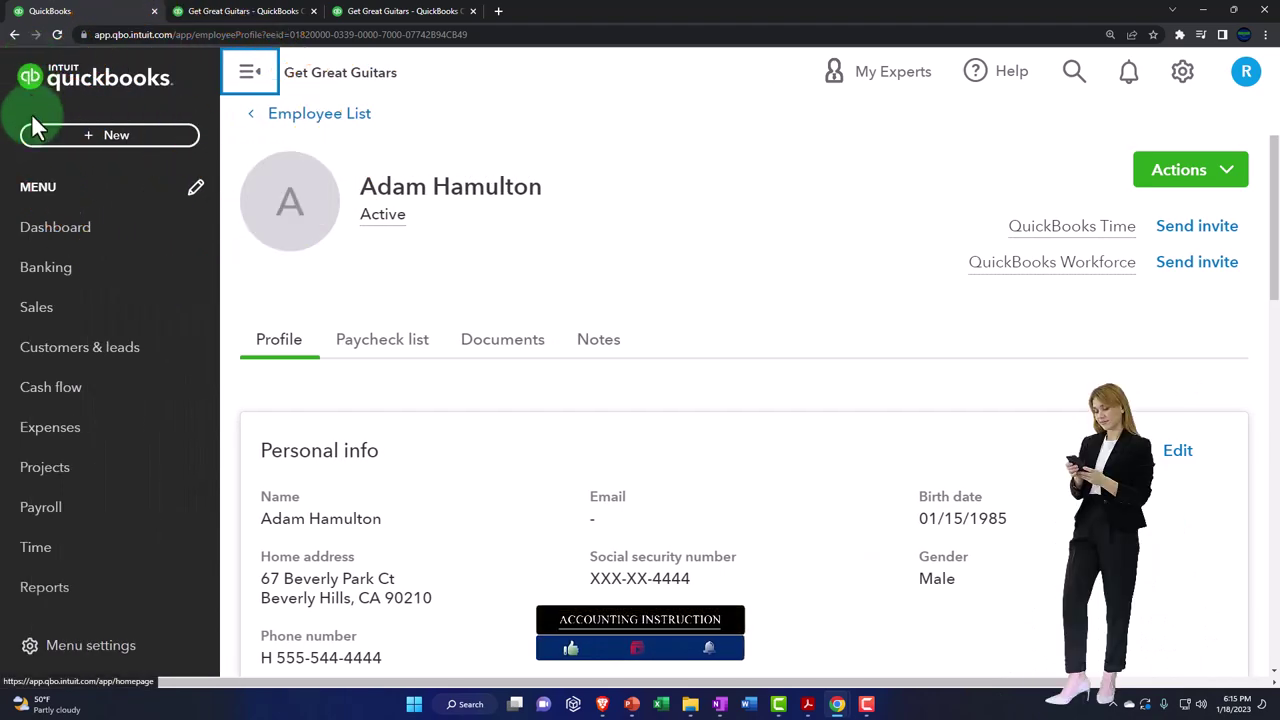
left_click(40, 238)
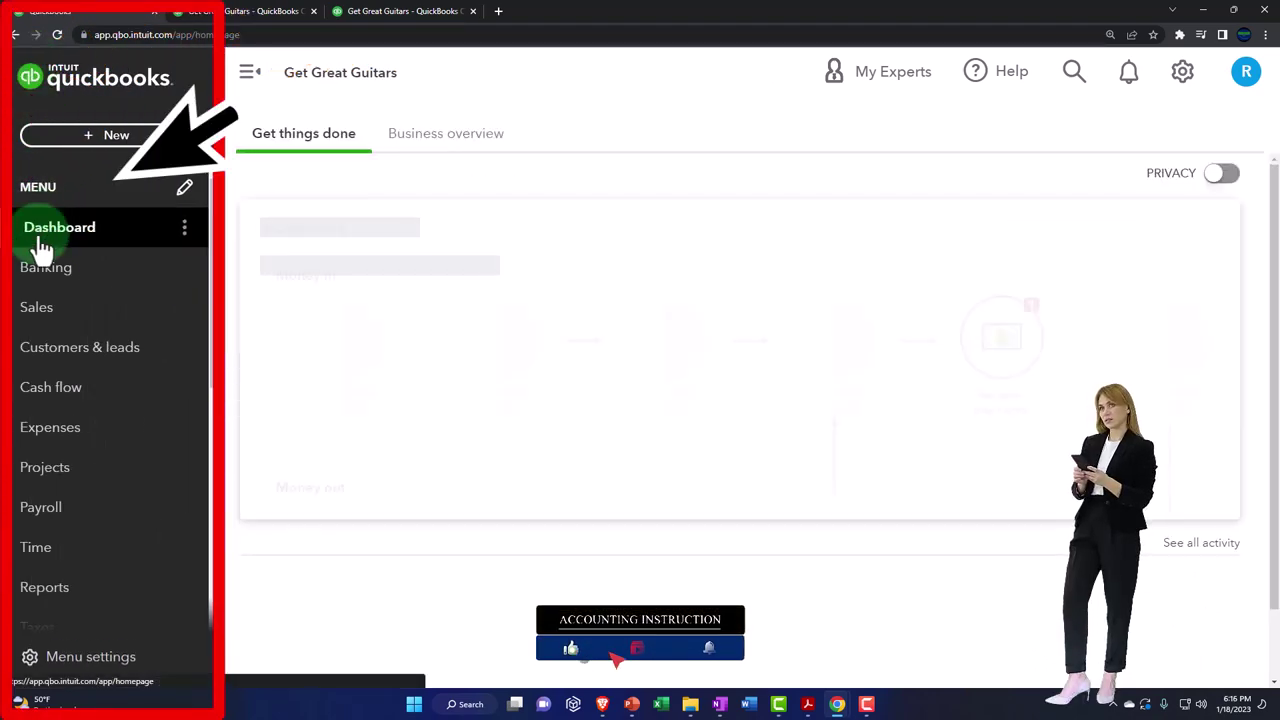
left_click(117, 140)
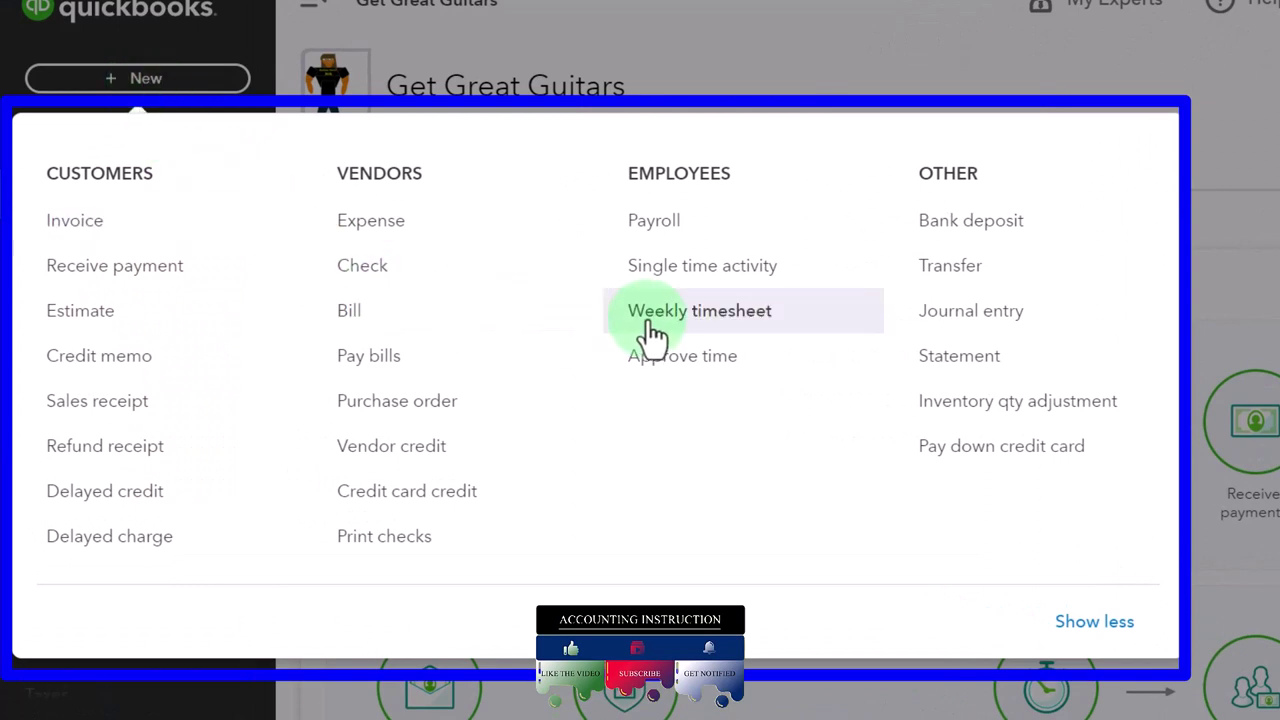
left_click(785, 330)
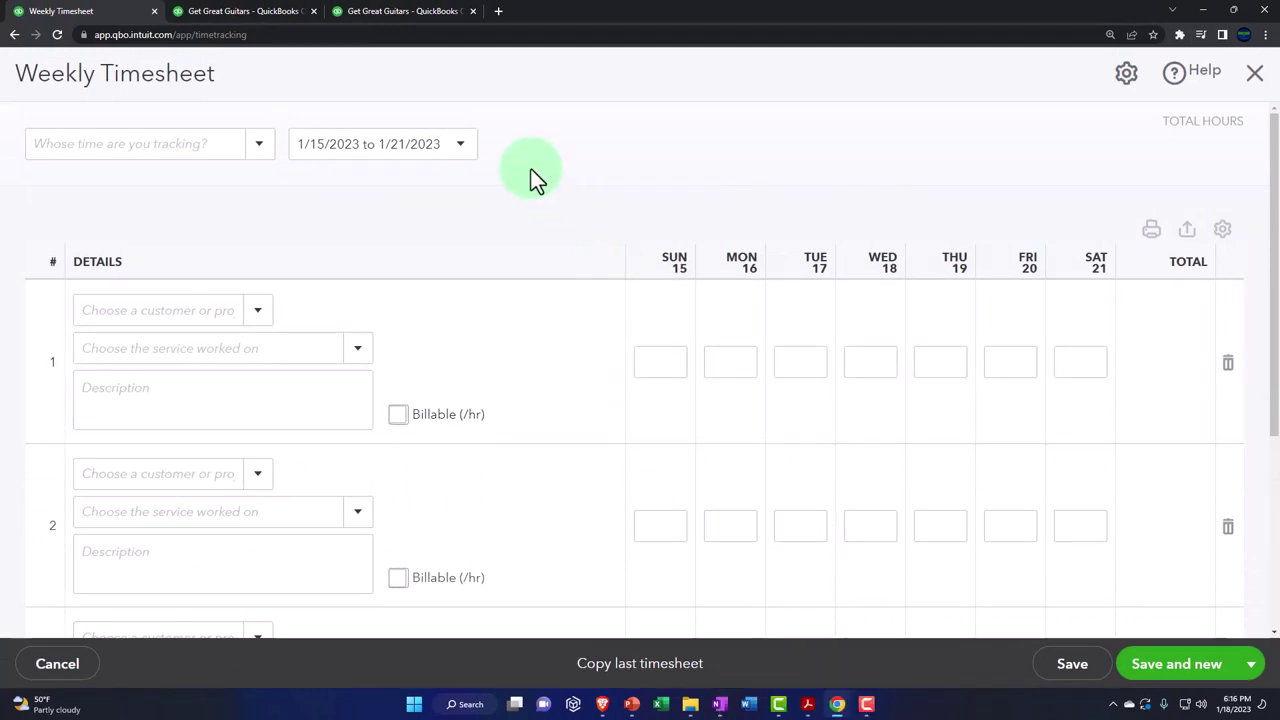
Change the timesheet's week to 1/22/2023 to 1/28/2023.
left_click(463, 150)
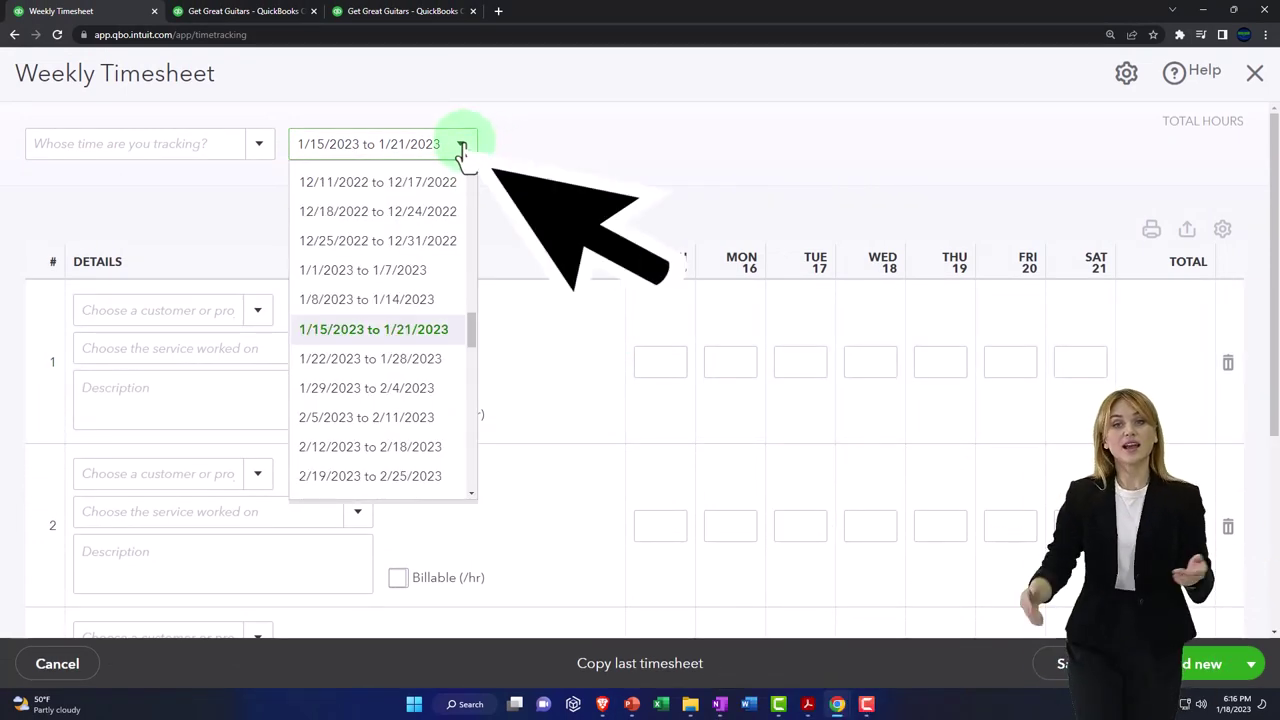
left_click(462, 150)
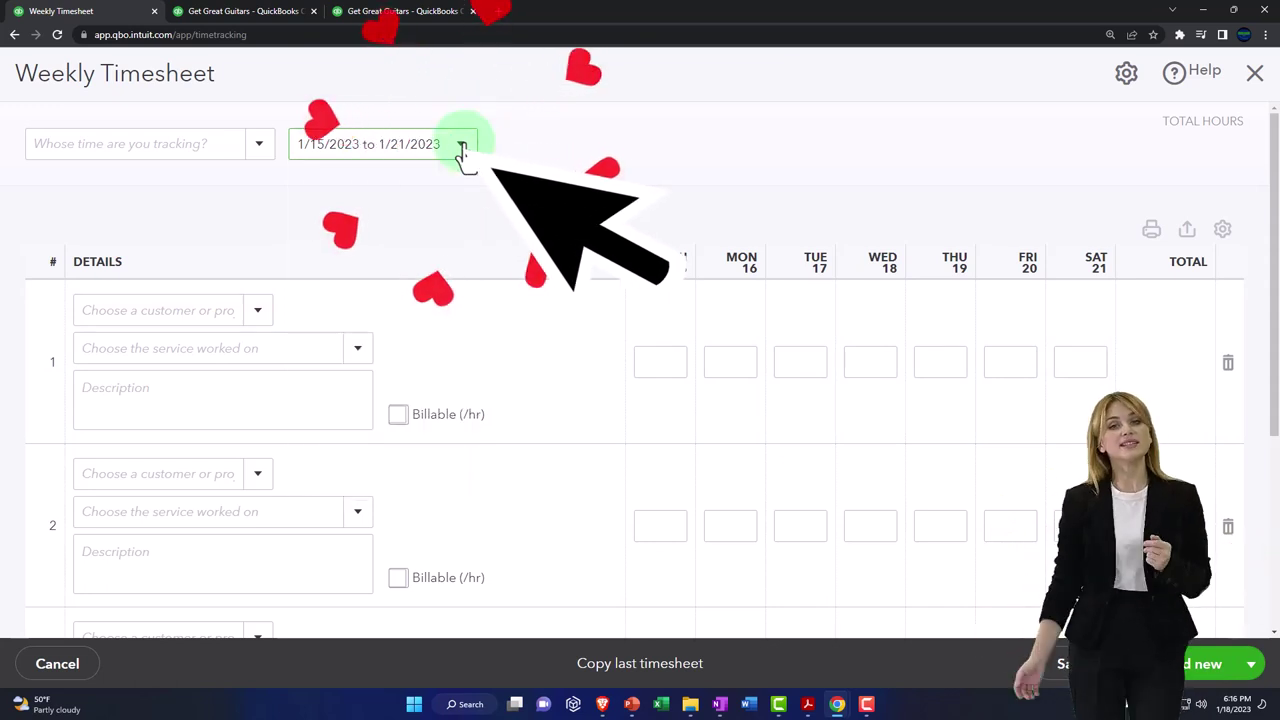
key("Down")
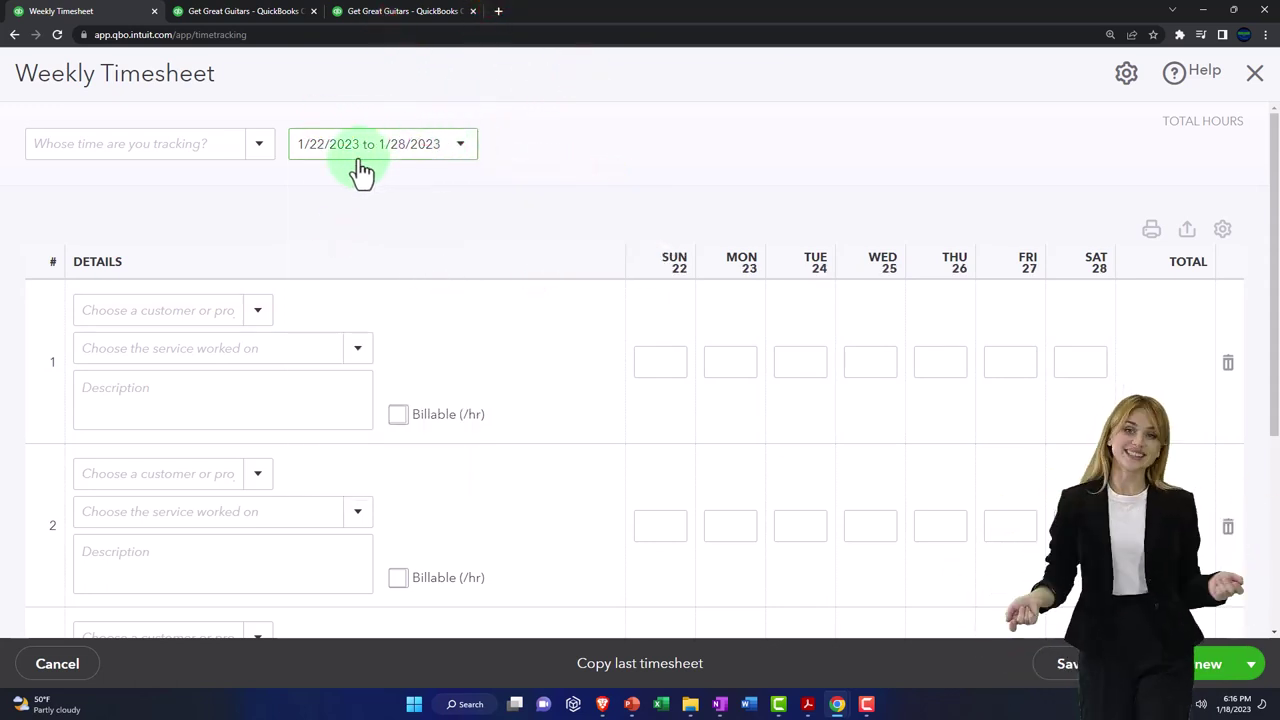
left_click(462, 150)
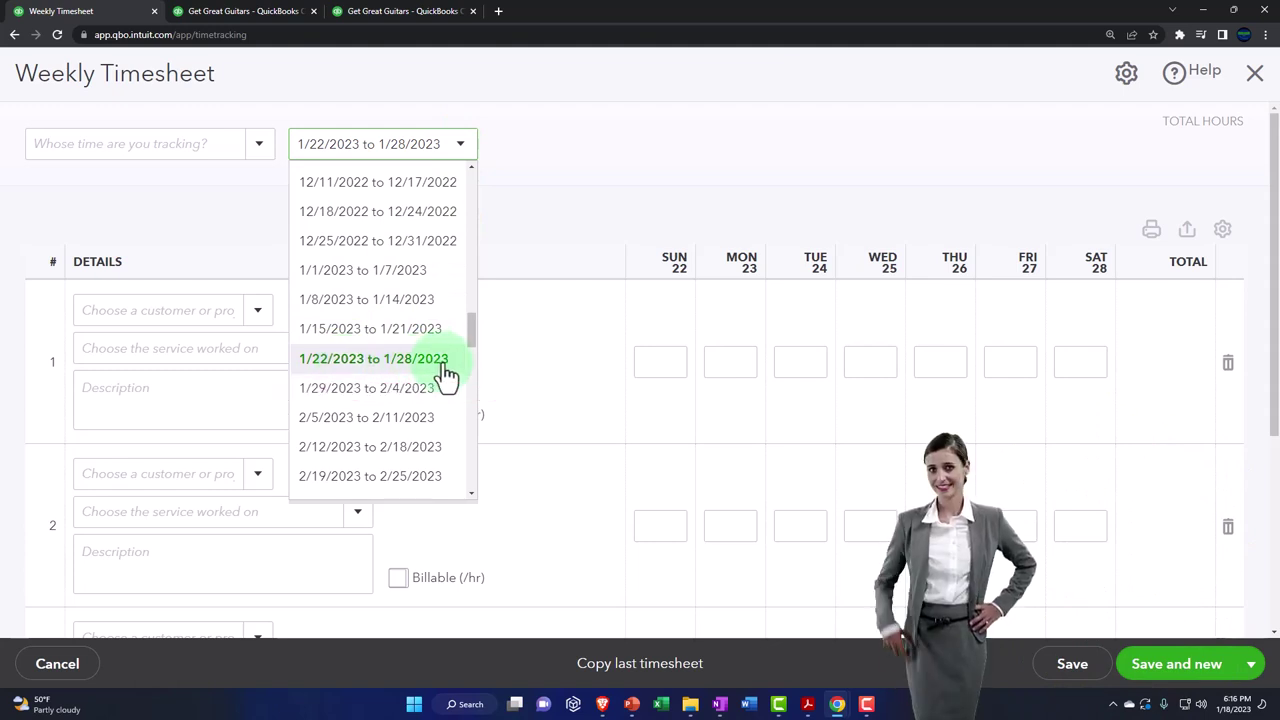
left_click(619, 190)
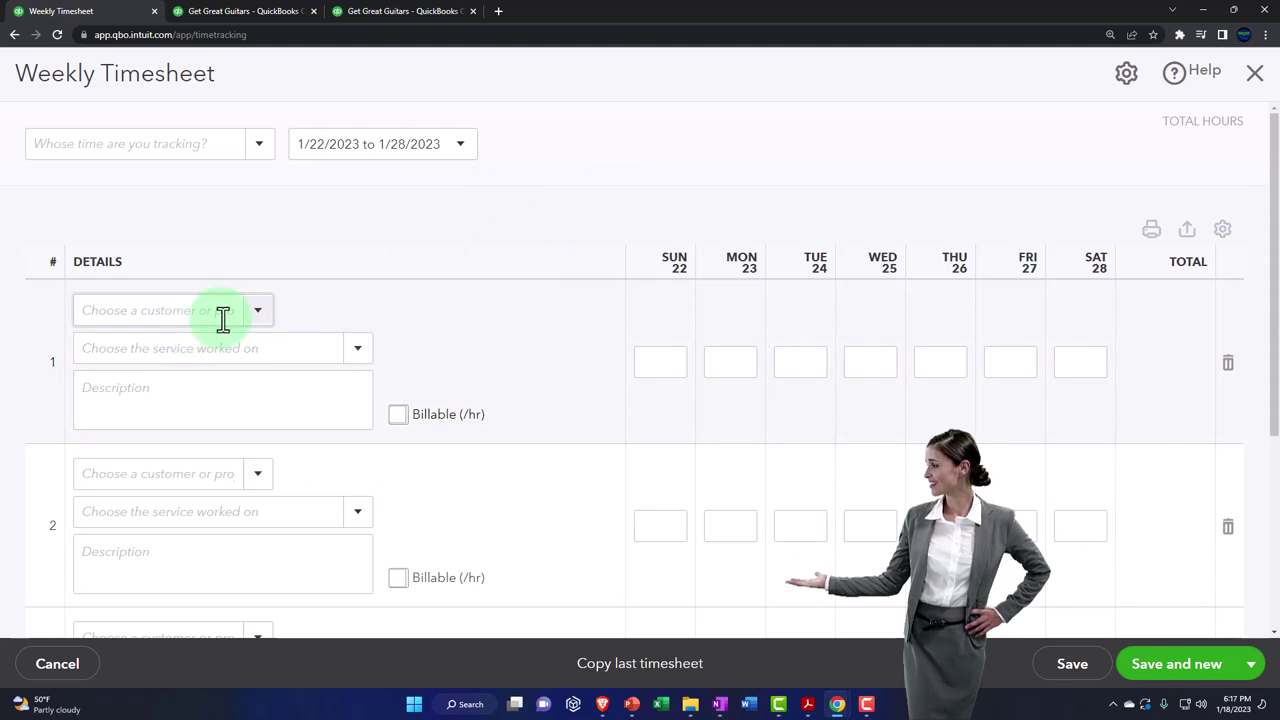
Enter Jones Guitars:3005 as row 1's customer and bring up the row's service choices.
left_click(256, 318)
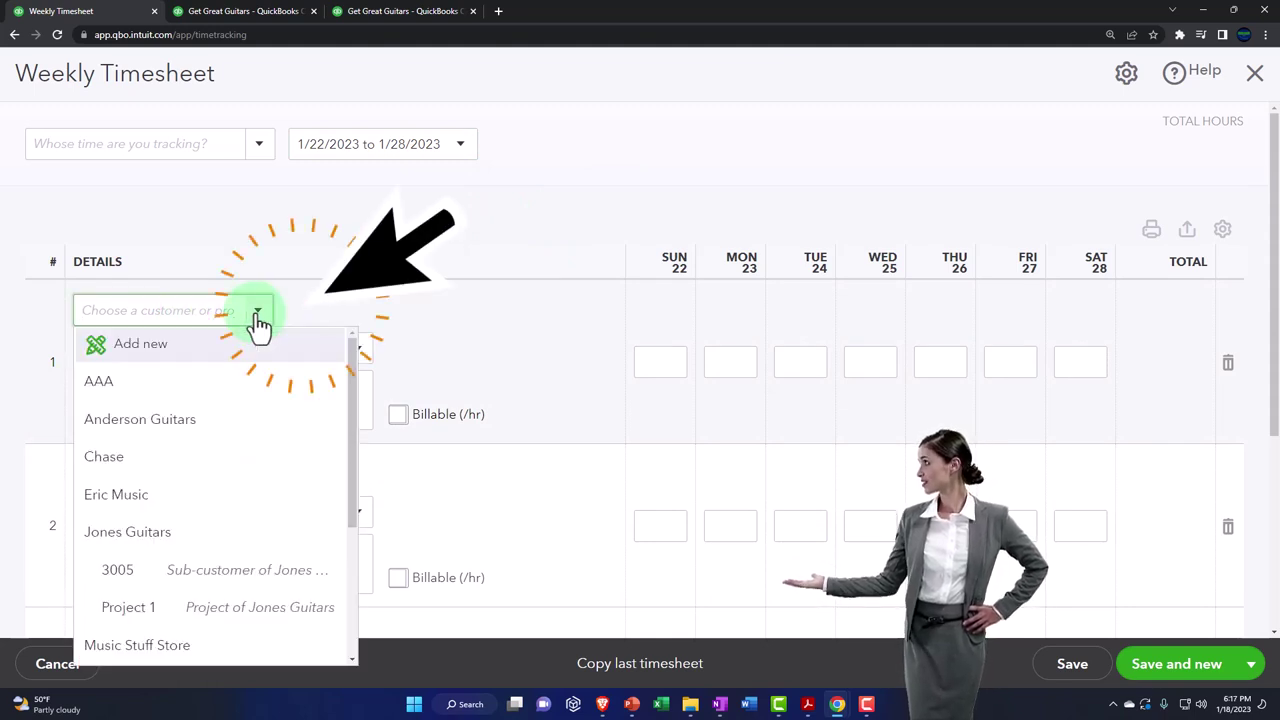
left_click(258, 318)
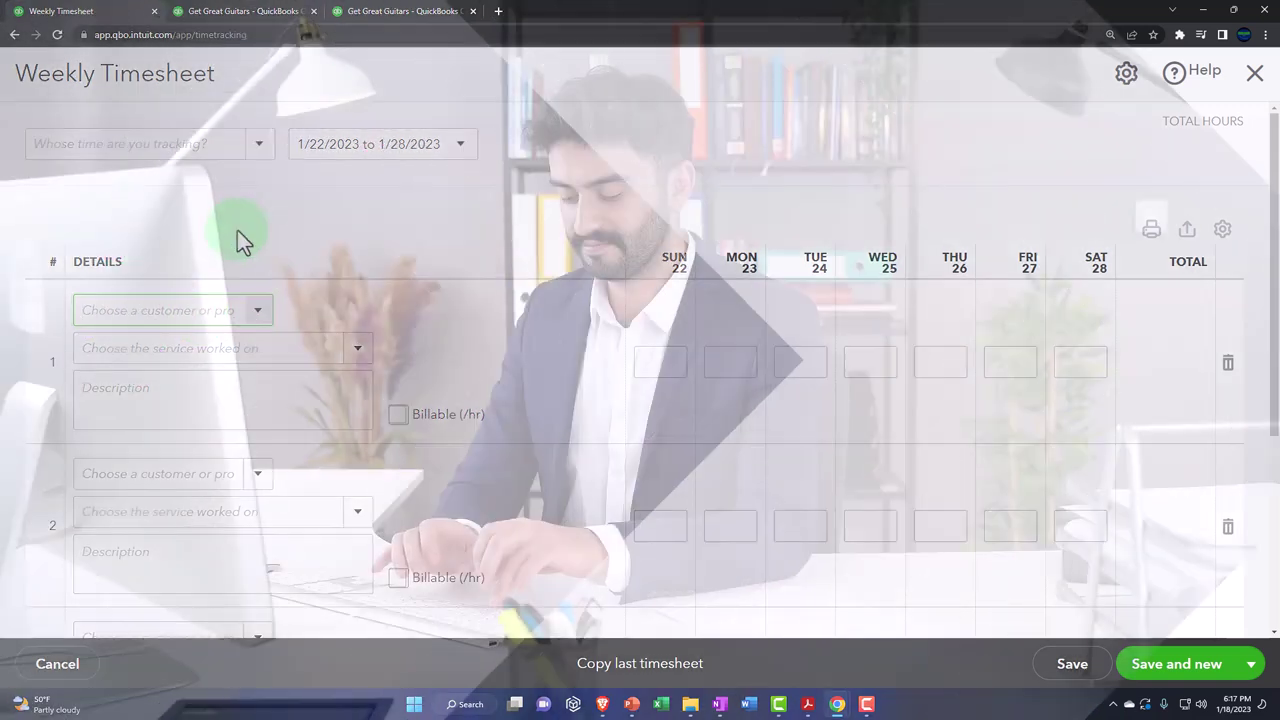
type("Jones Guitars:3005005")
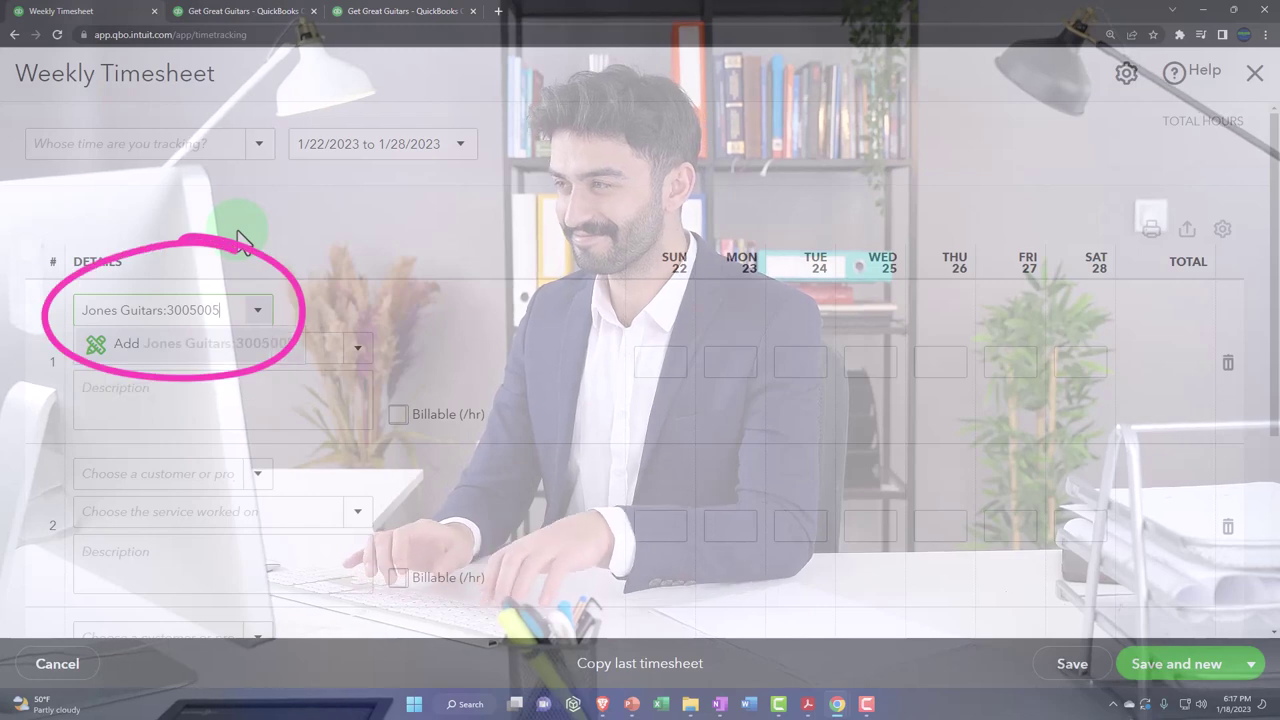
key("BackSpace")
key("BackSpace")
key("BackSpace")
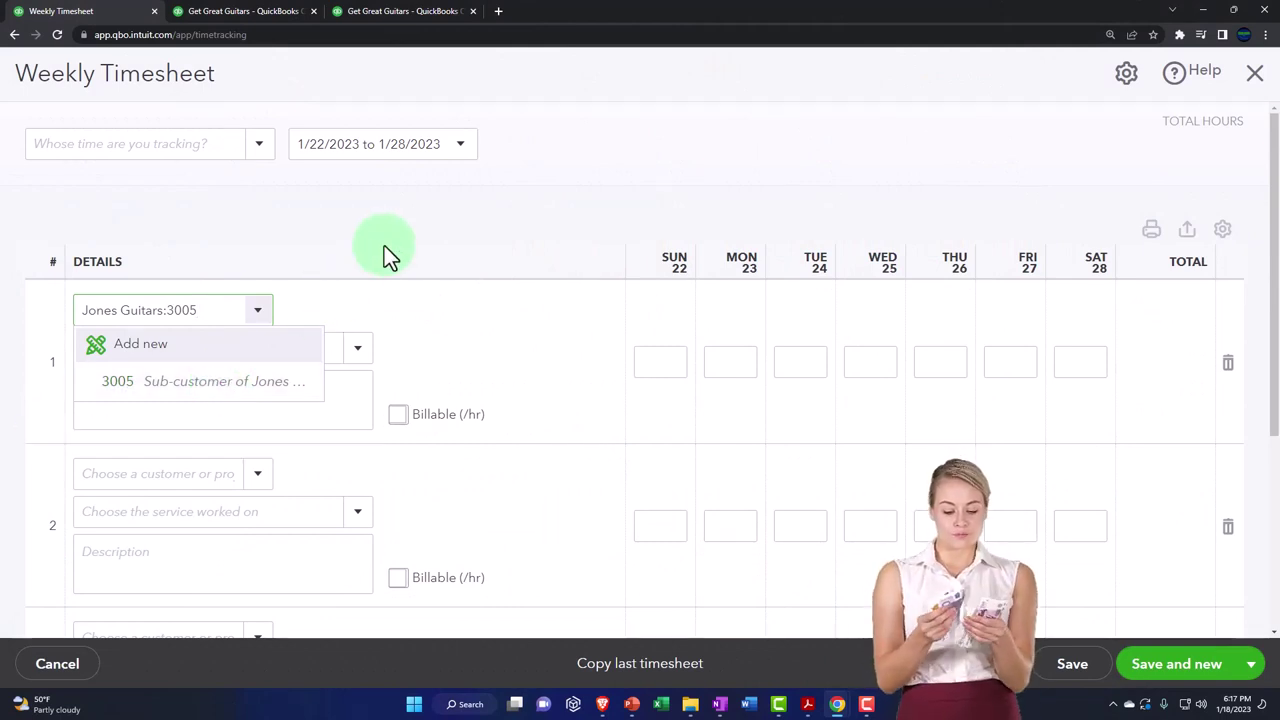
key("Tab")
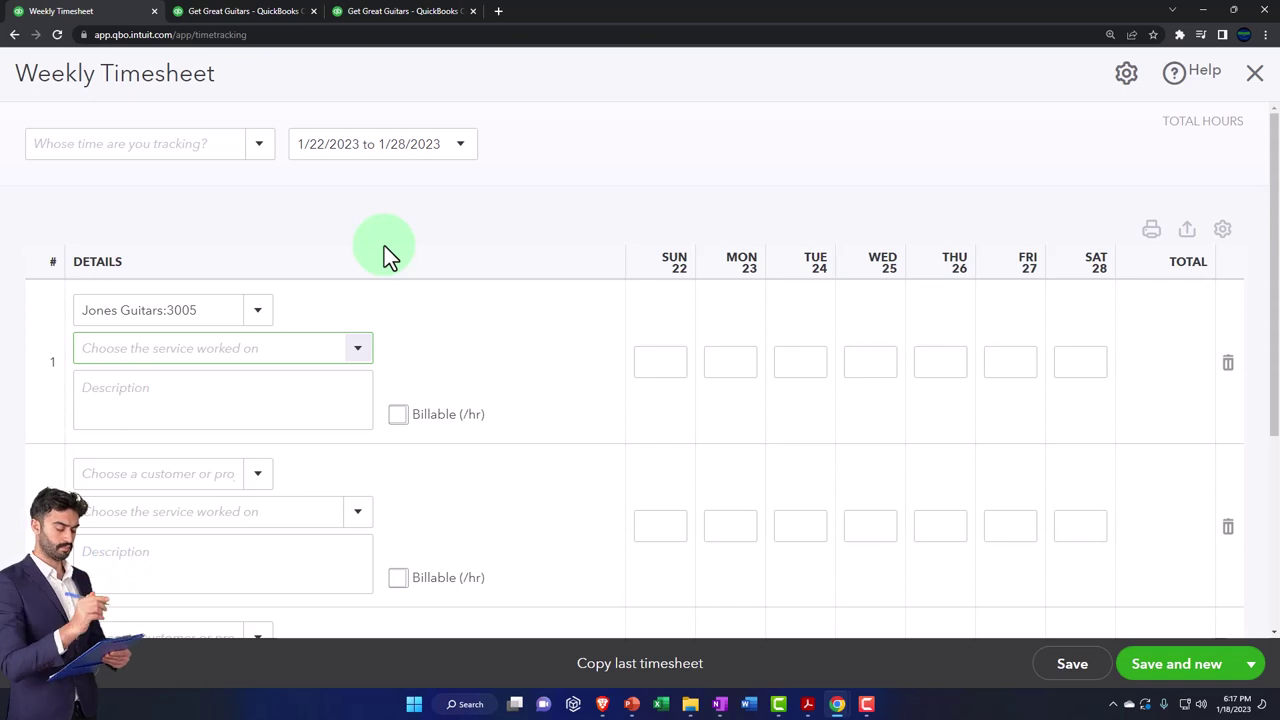
left_click(359, 362)
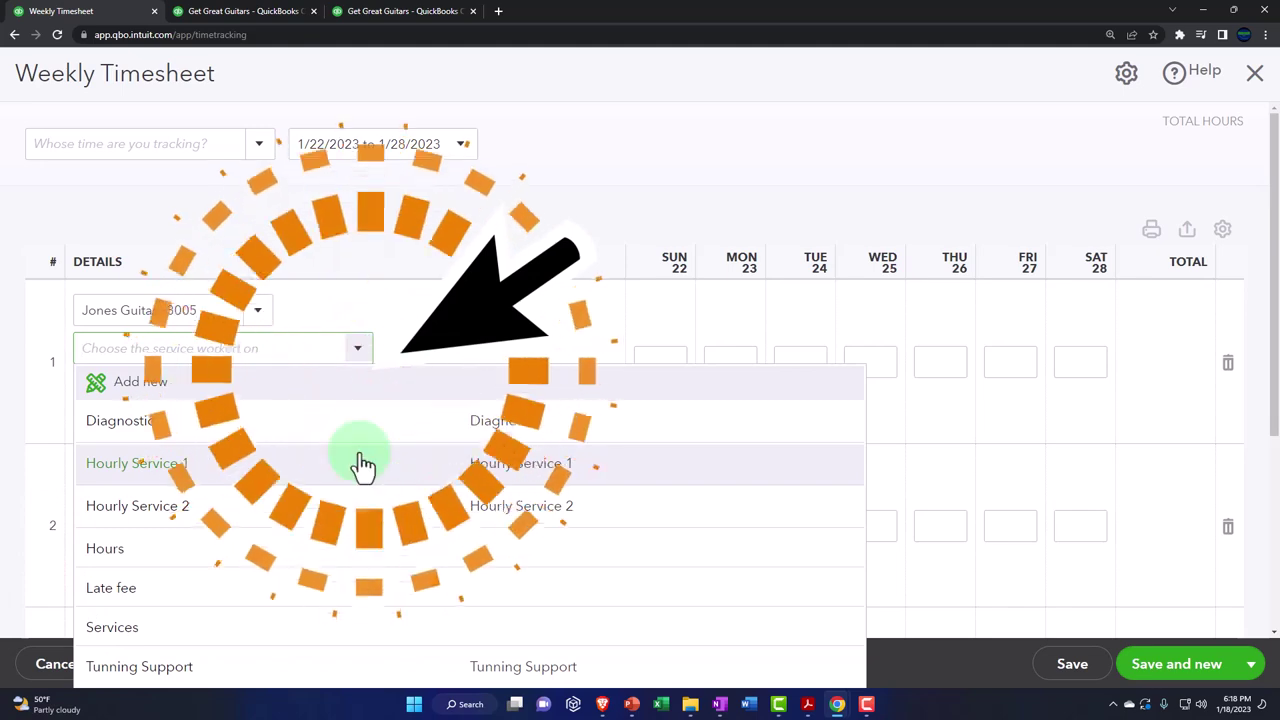
Choose the employee under 'Whose time are you tracking?' and reopen row 1's service list.
left_click(283, 195)
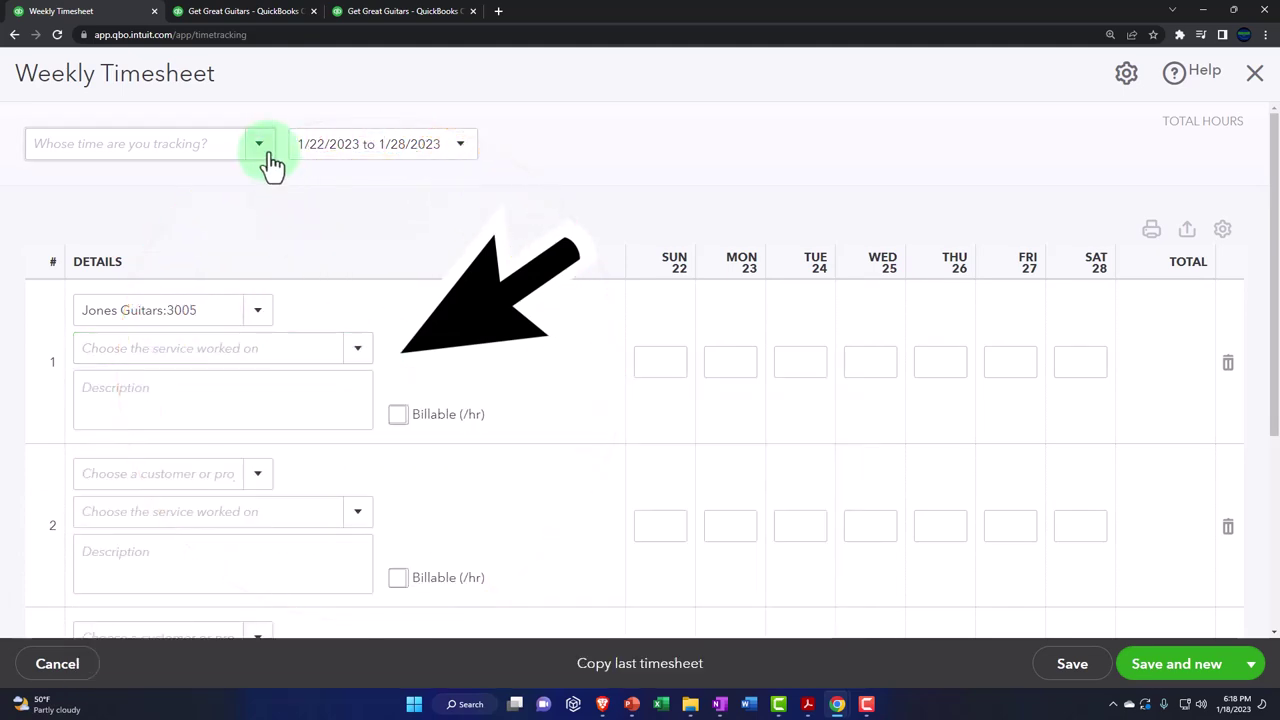
left_click(270, 160)
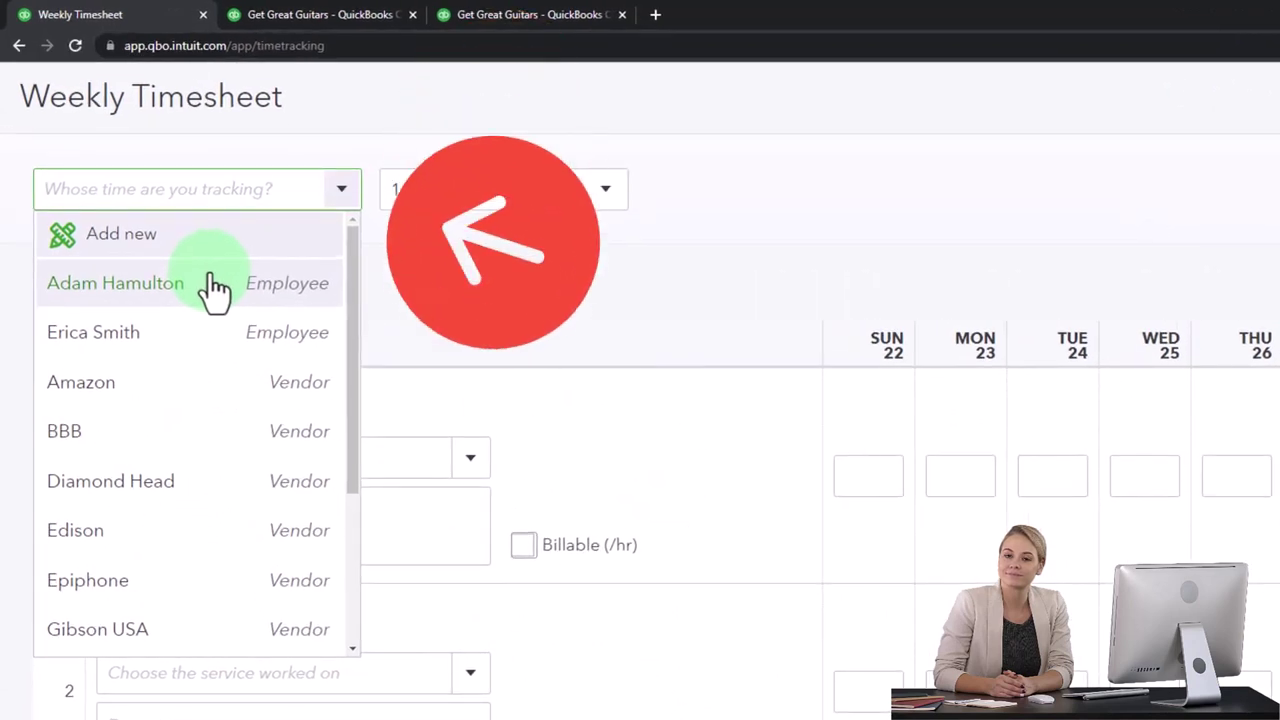
left_click(215, 285)
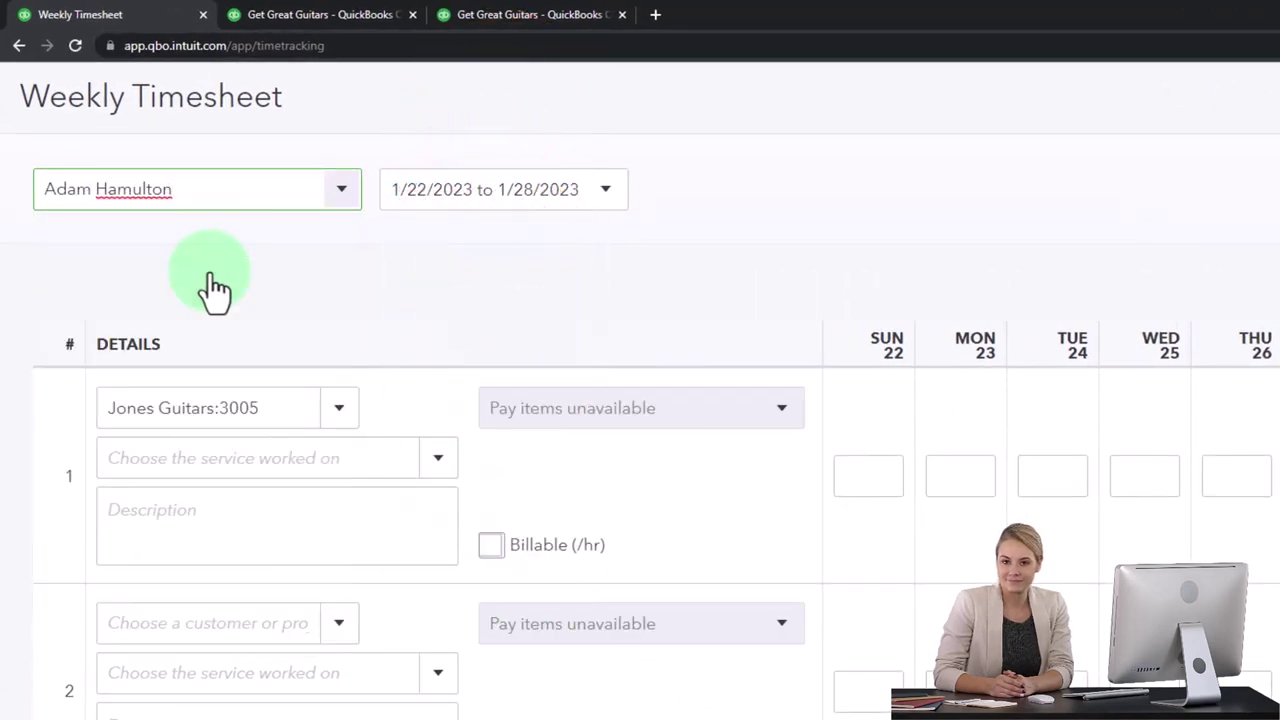
left_click(437, 460)
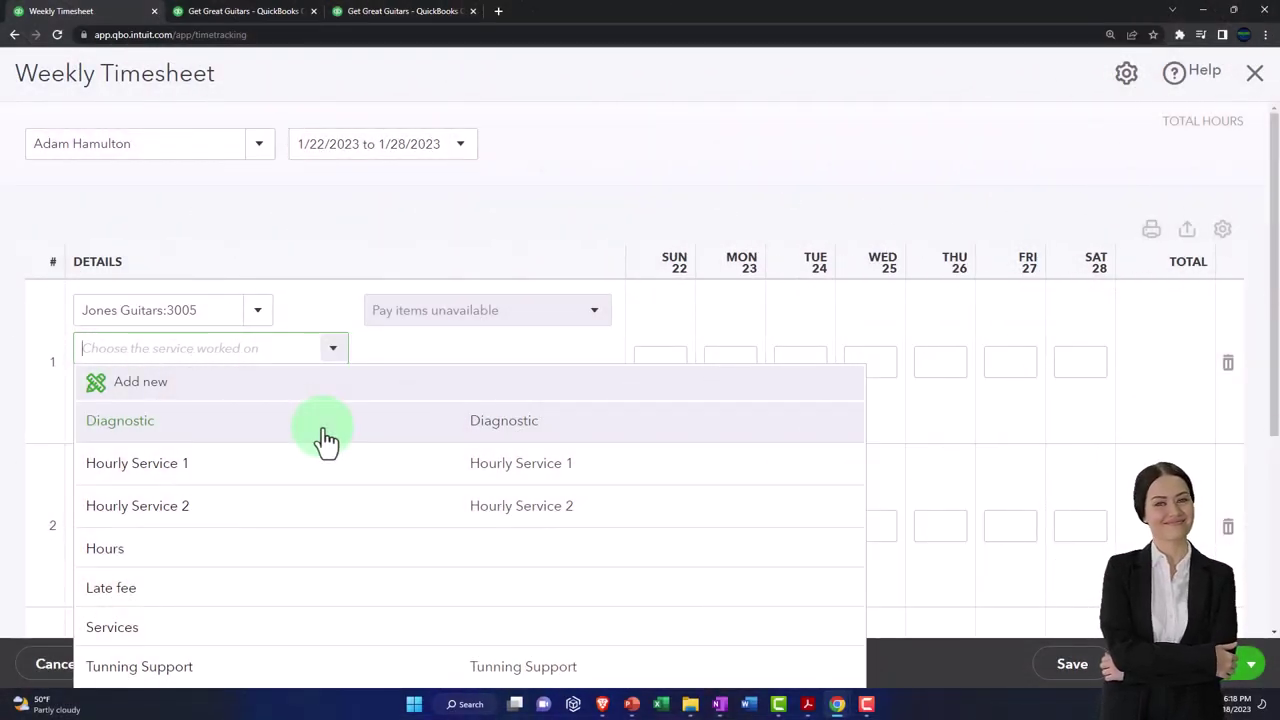
Add a new service item named with the employee's name plus 'Time', reusing it as the description.
left_click(248, 390)
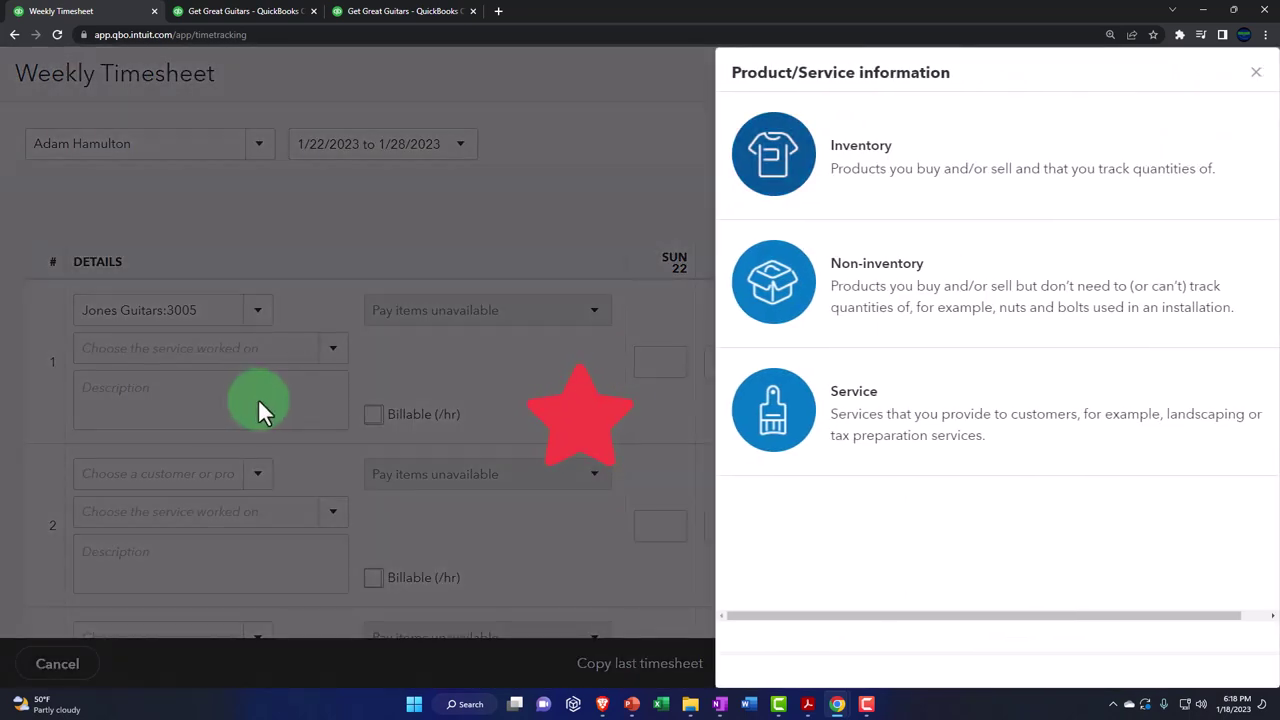
left_click(797, 431)
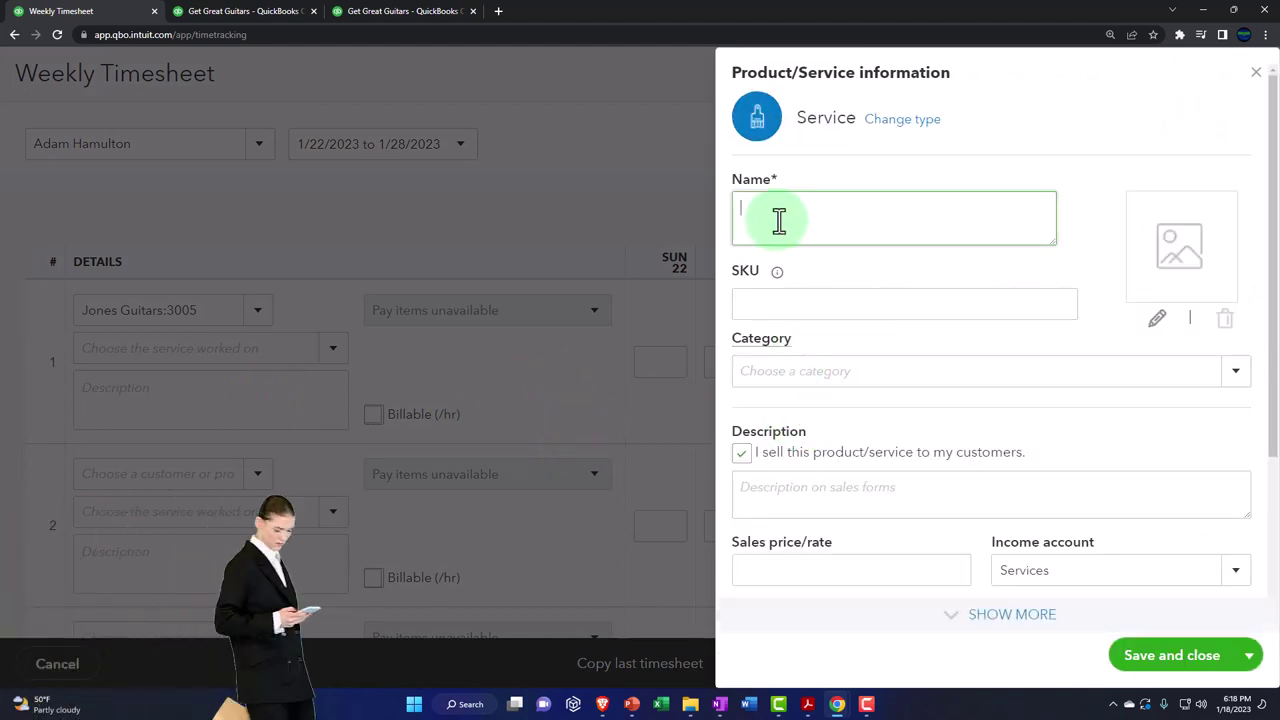
type("Adam Ha")
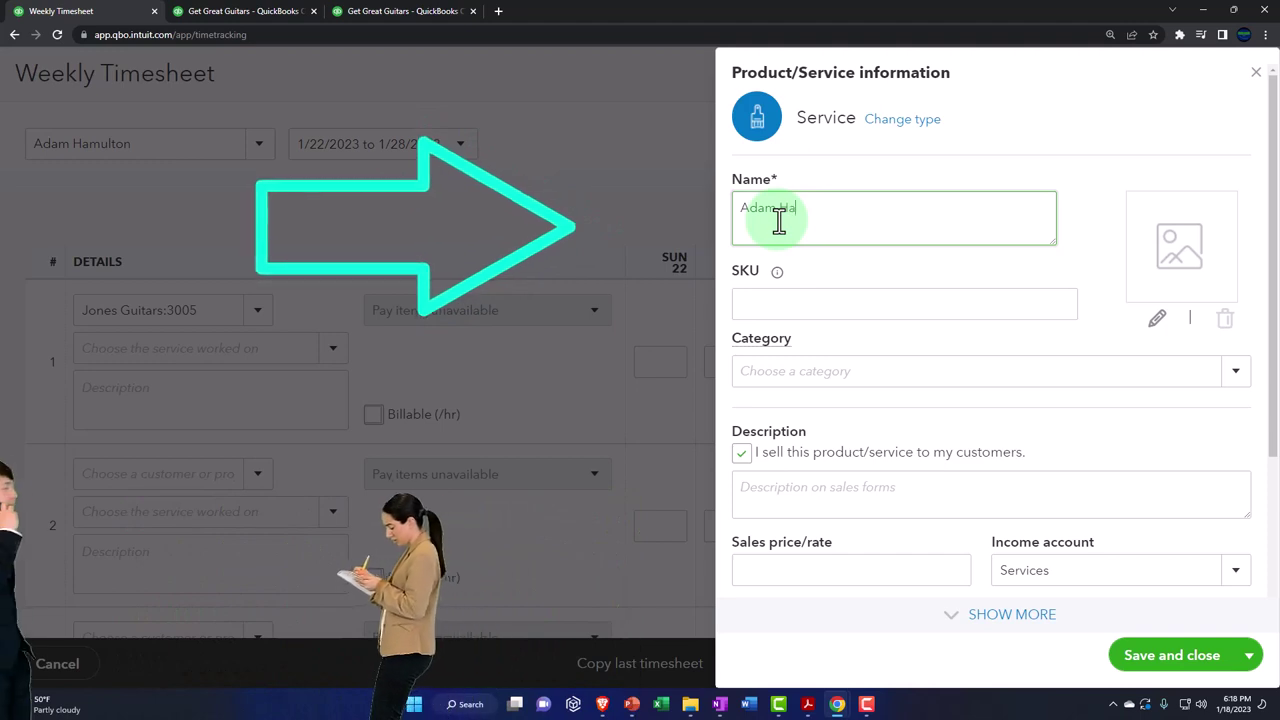
type("multon Time")
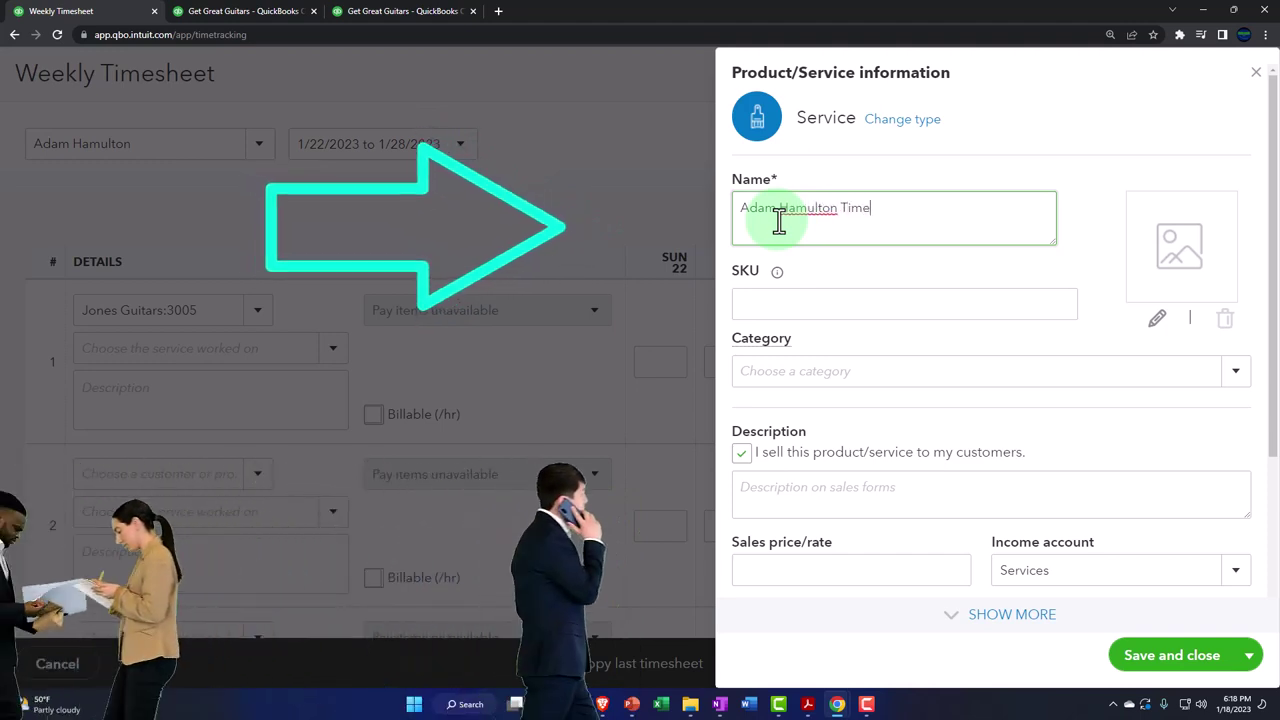
key("ctrl+shift+Left")
key("ctrl+shift+Left")
key("ctrl+shift+Left")
key("ctrl+c")
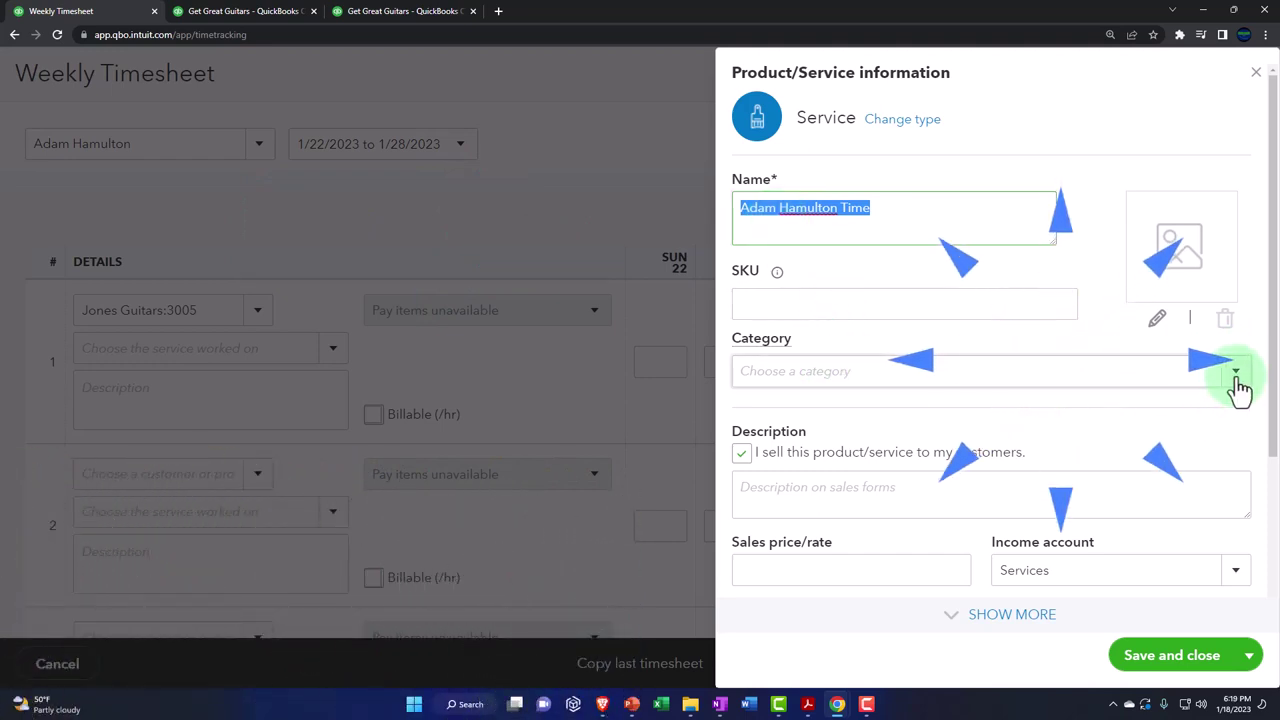
scroll(1215, 428, "down", 1)
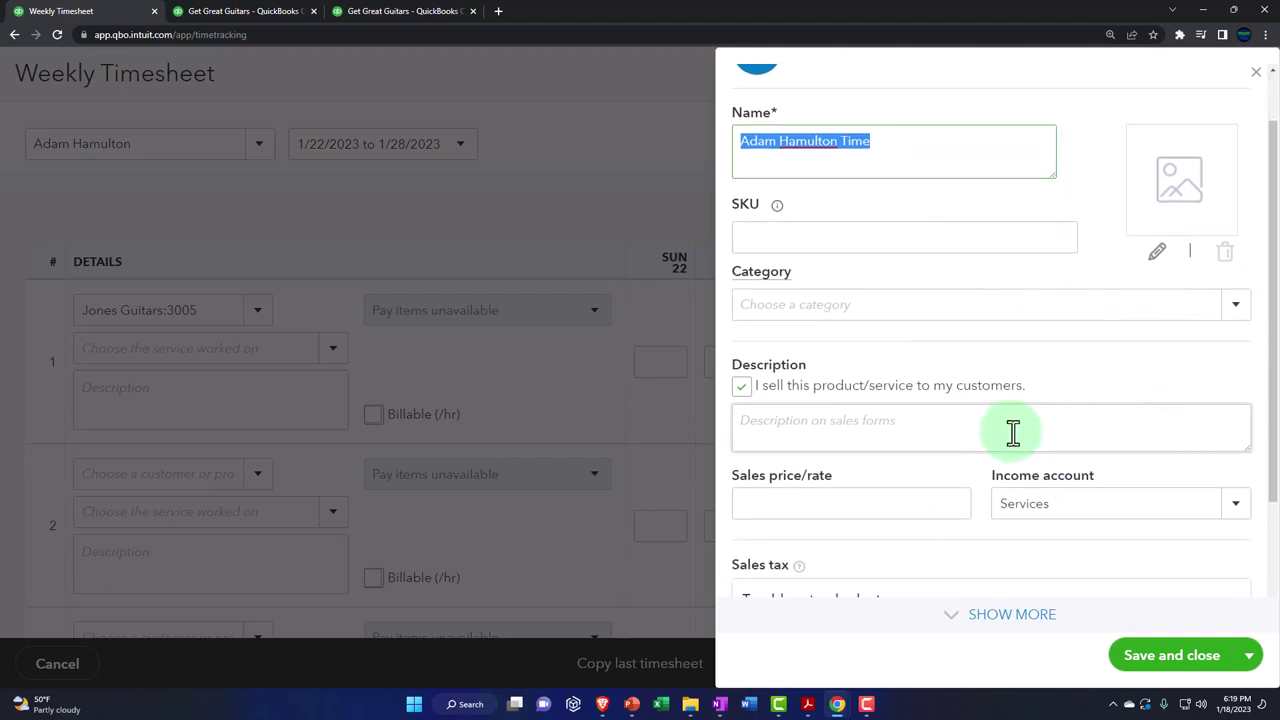
left_click(860, 420)
key("ctrl+v")
Set the service's sales price/rate to 100 and bring up its sales tax choices.
scroll(860, 420, "down", 2)
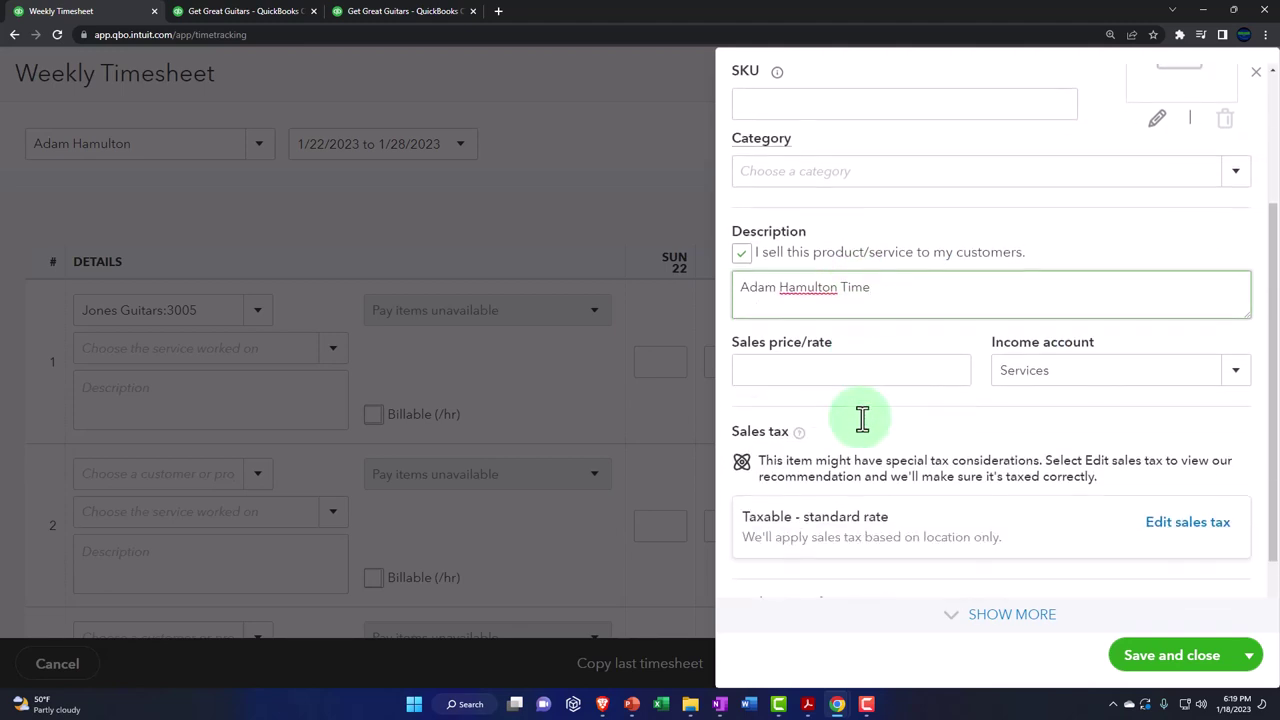
left_click(818, 372)
type("100")
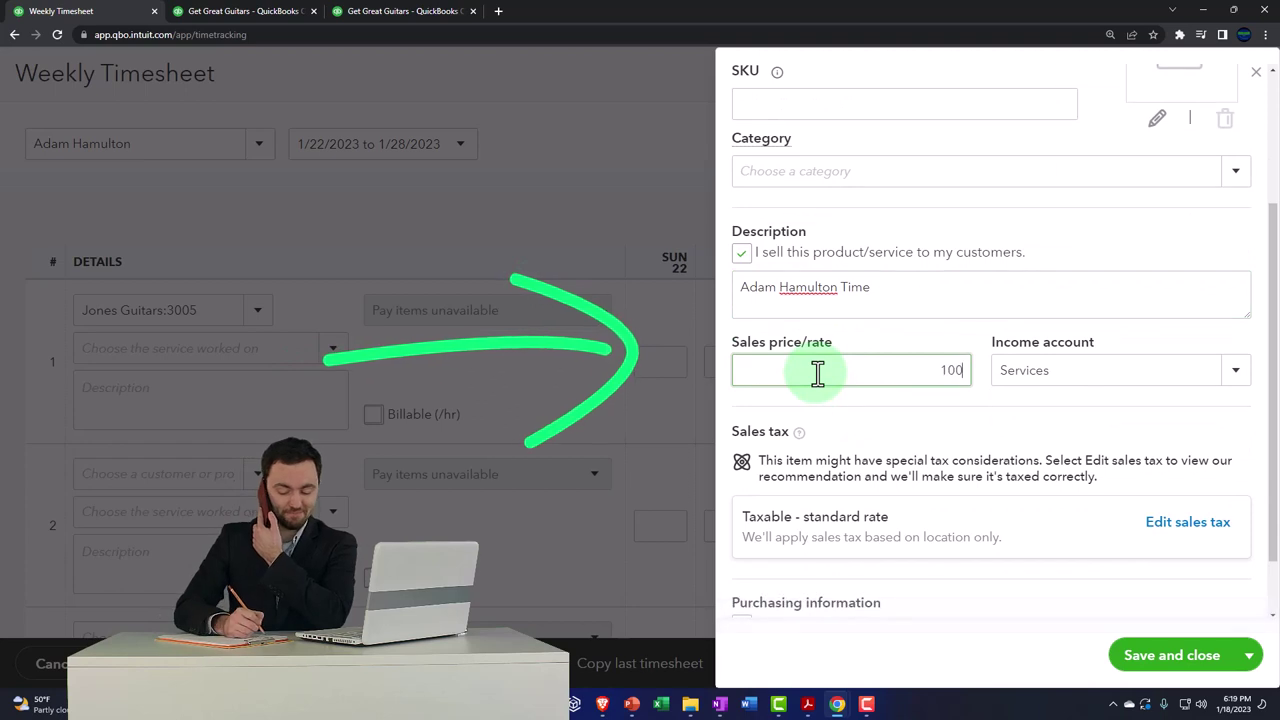
key("Tab")
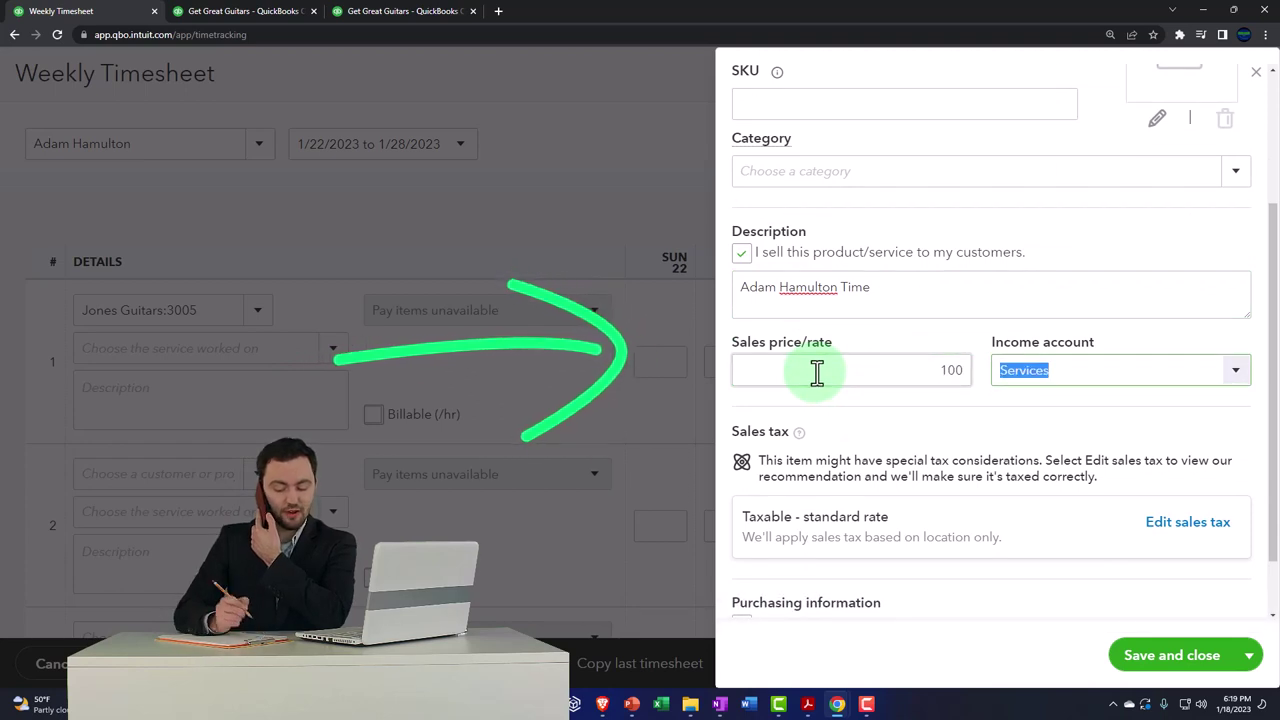
scroll(817, 372, "down", 1)
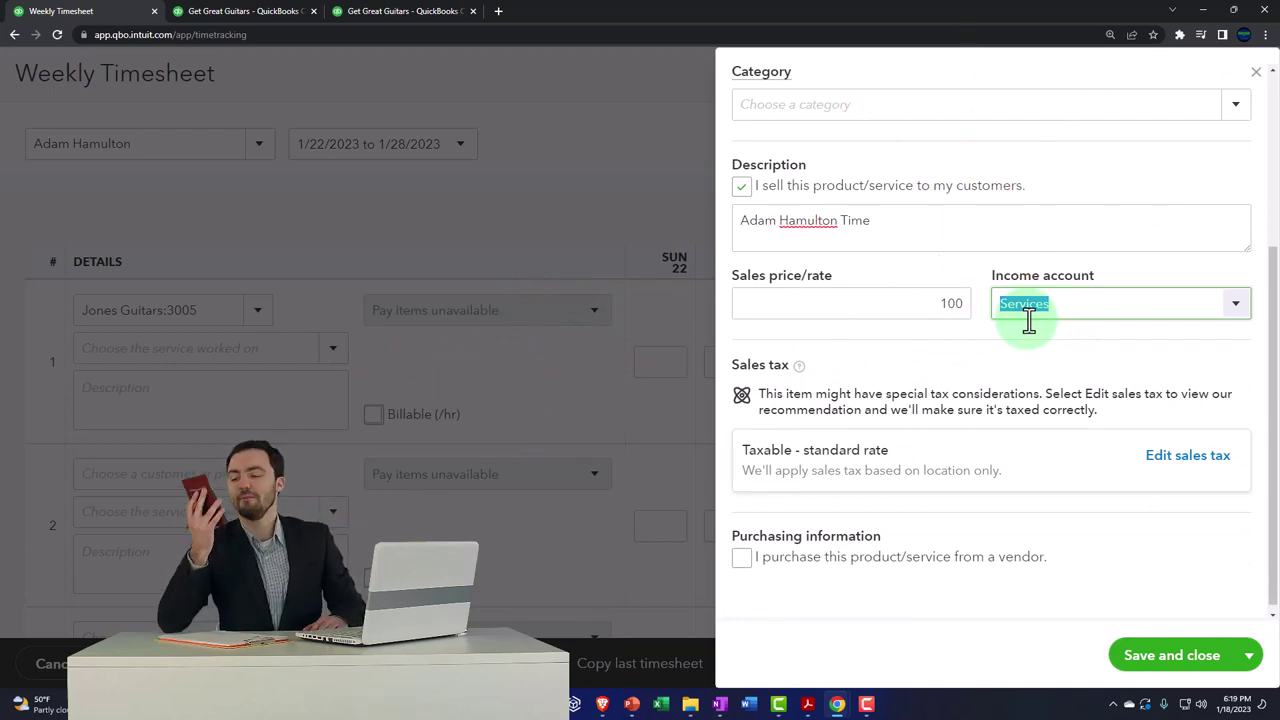
left_click(1181, 461)
scroll(1057, 455, "down", 10)
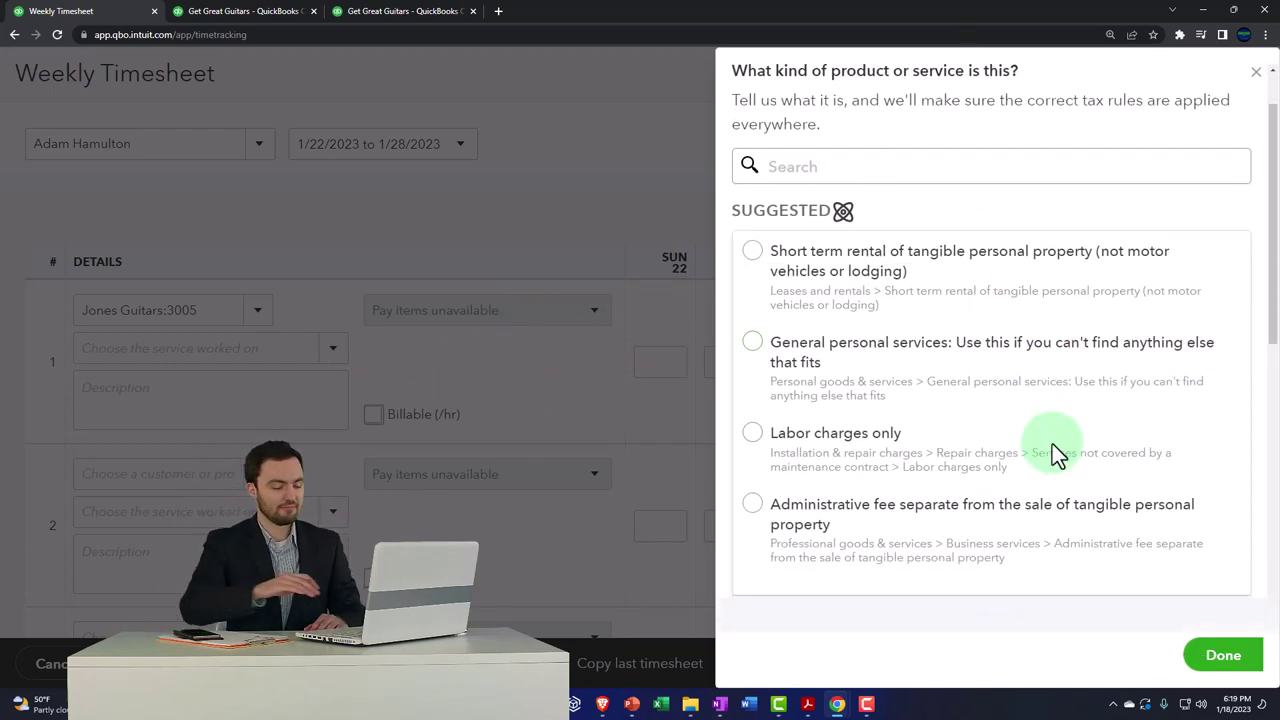
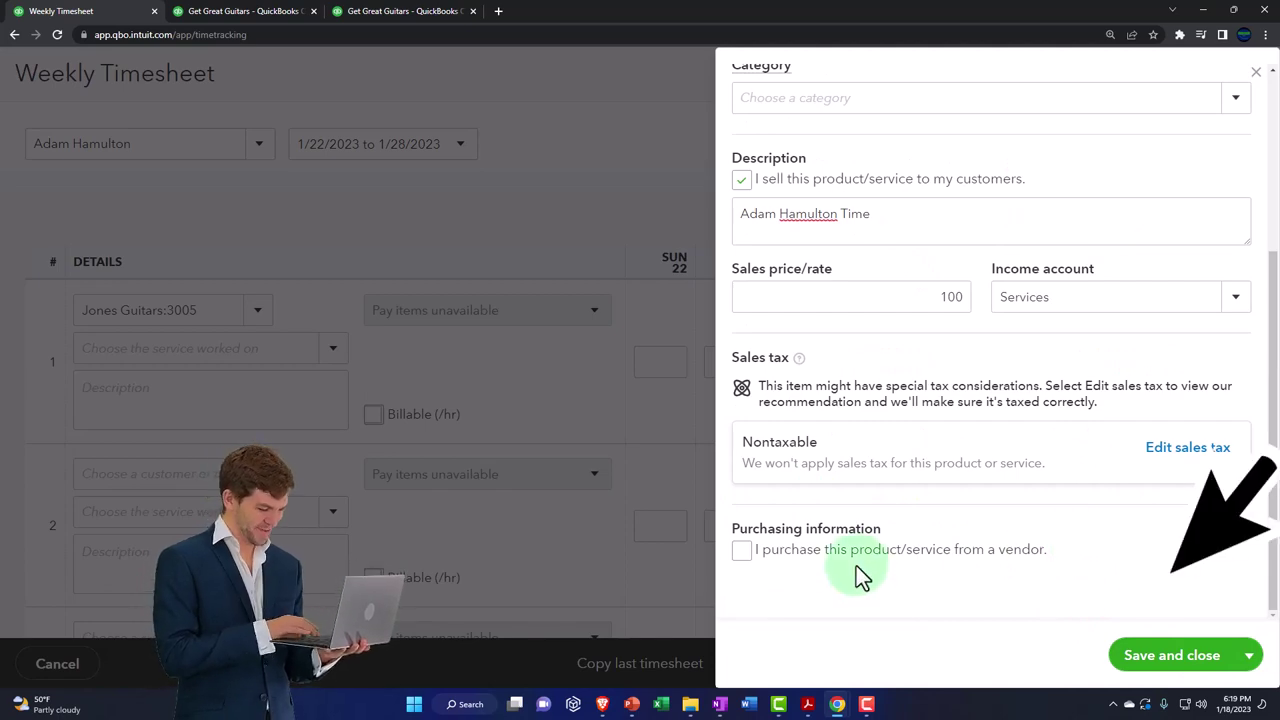
Save the time service onto row 1 for Jones Guitars:3005 and mark it billable at 100.00 per hour.
left_click(1158, 657)
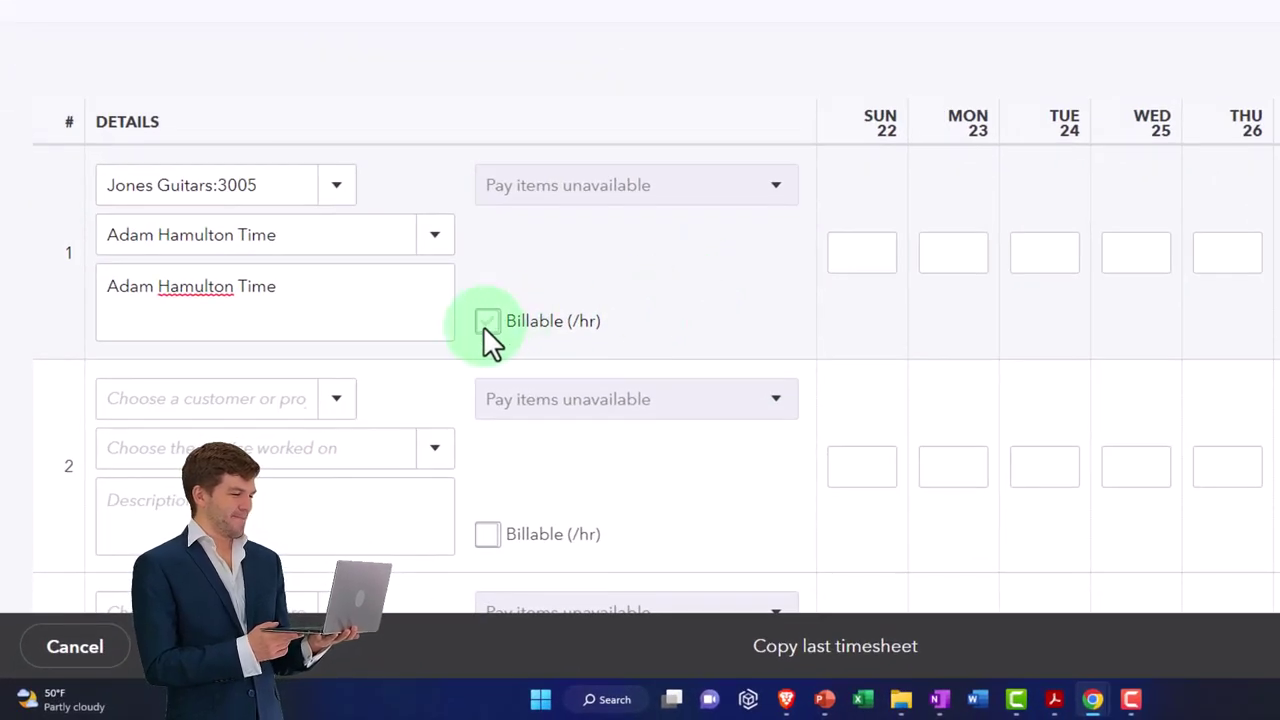
left_click(485, 324)
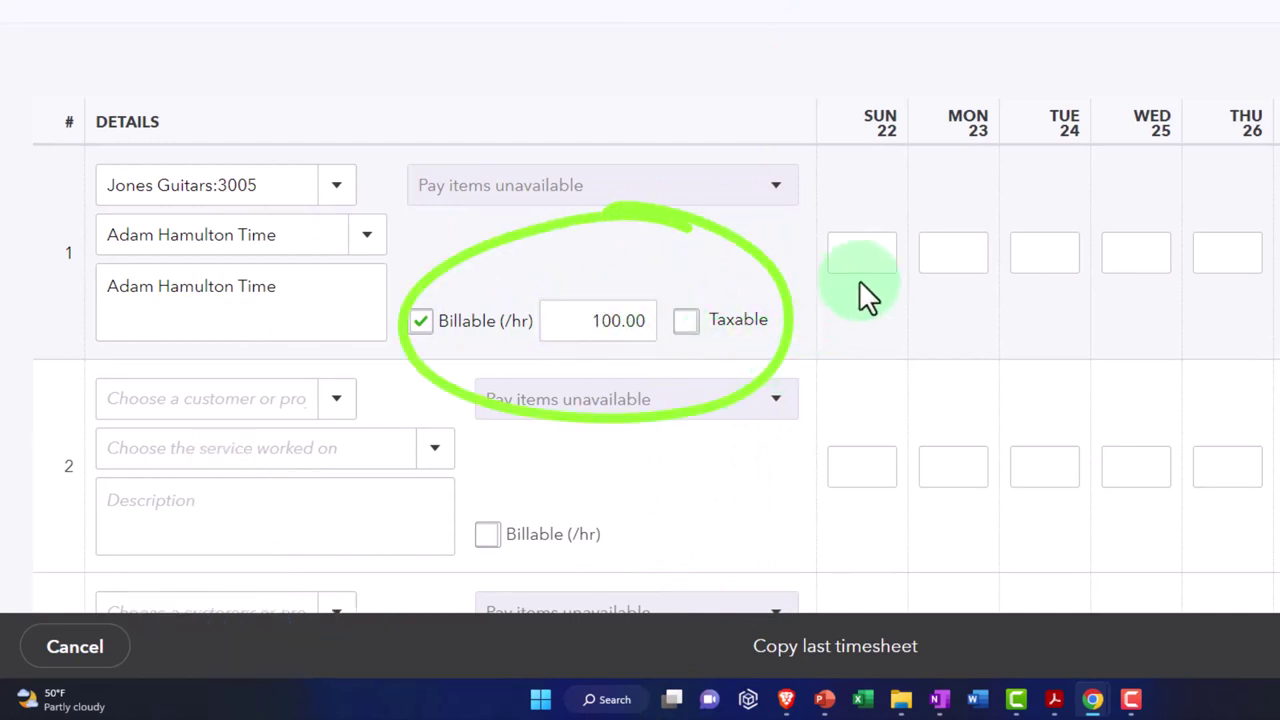
left_click(930, 259)
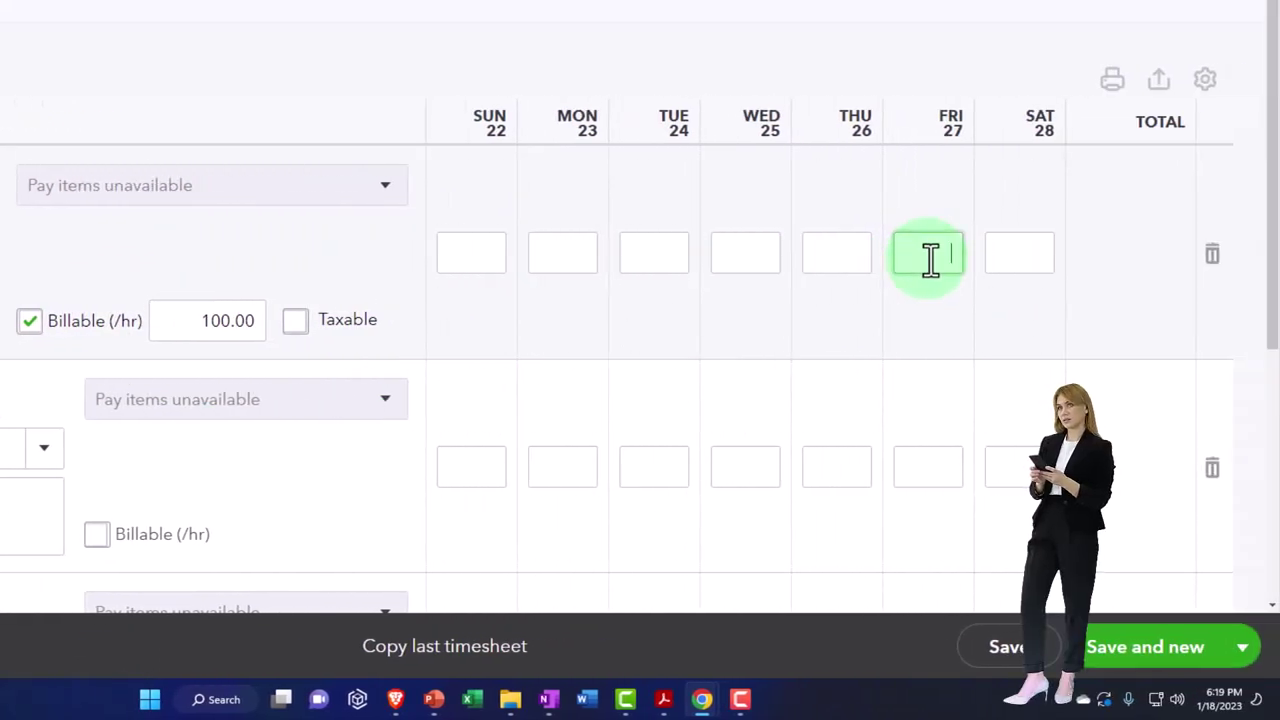
Enter 8 hours on Friday the 27th for row 1, giving $800.00 billable.
type("8")
key("Tab")
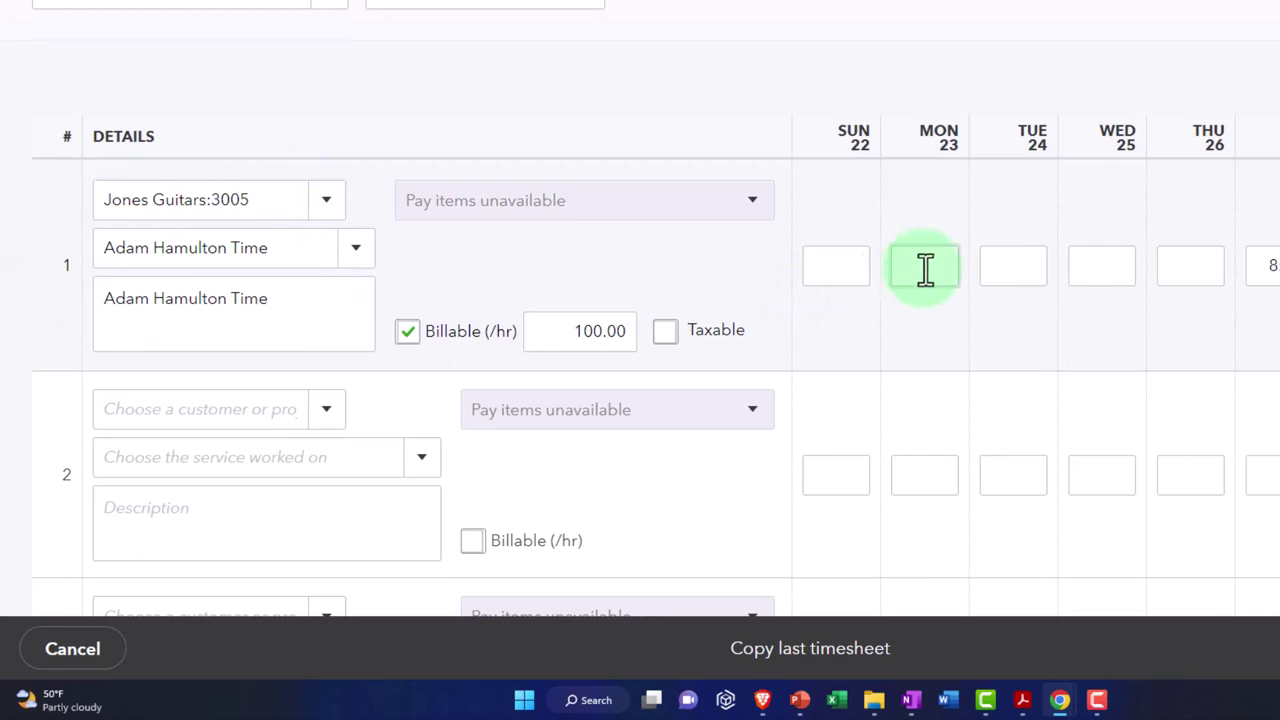
left_click(1016, 266)
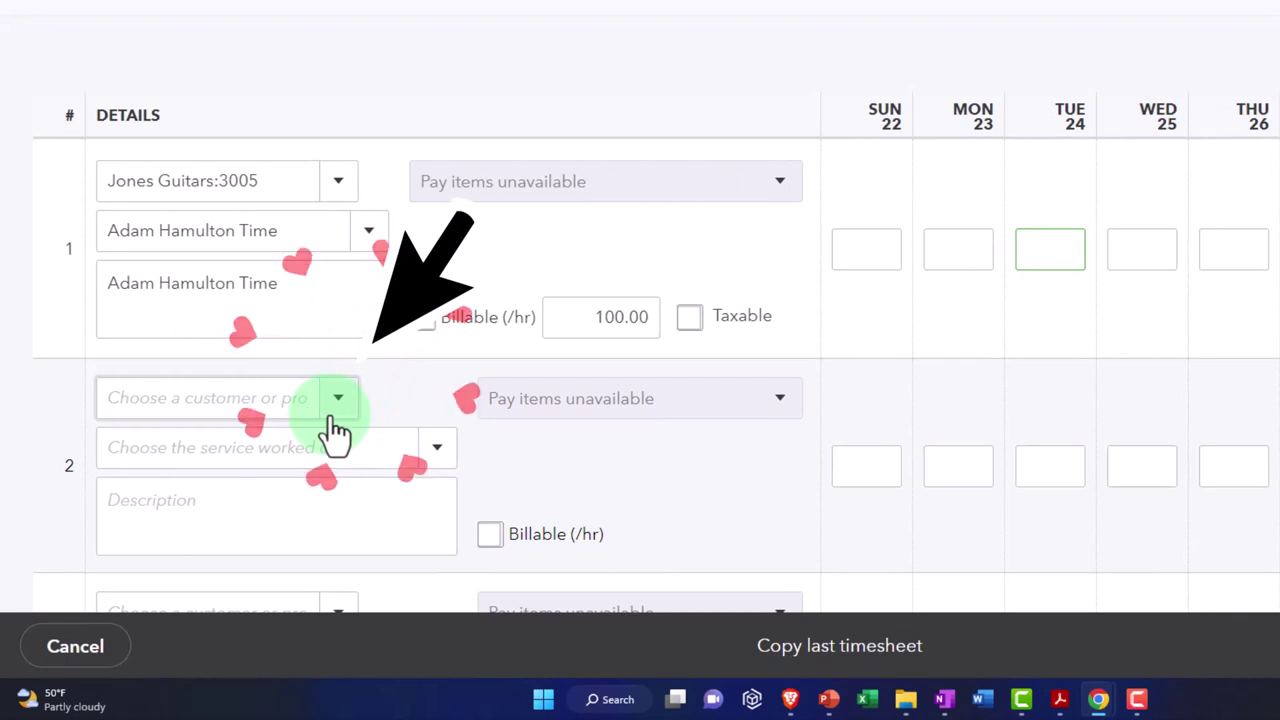
Set row 2's customer to Sam The Guitar Man:Project 2.
left_click(338, 400)
scroll(277, 363, "down", 2)
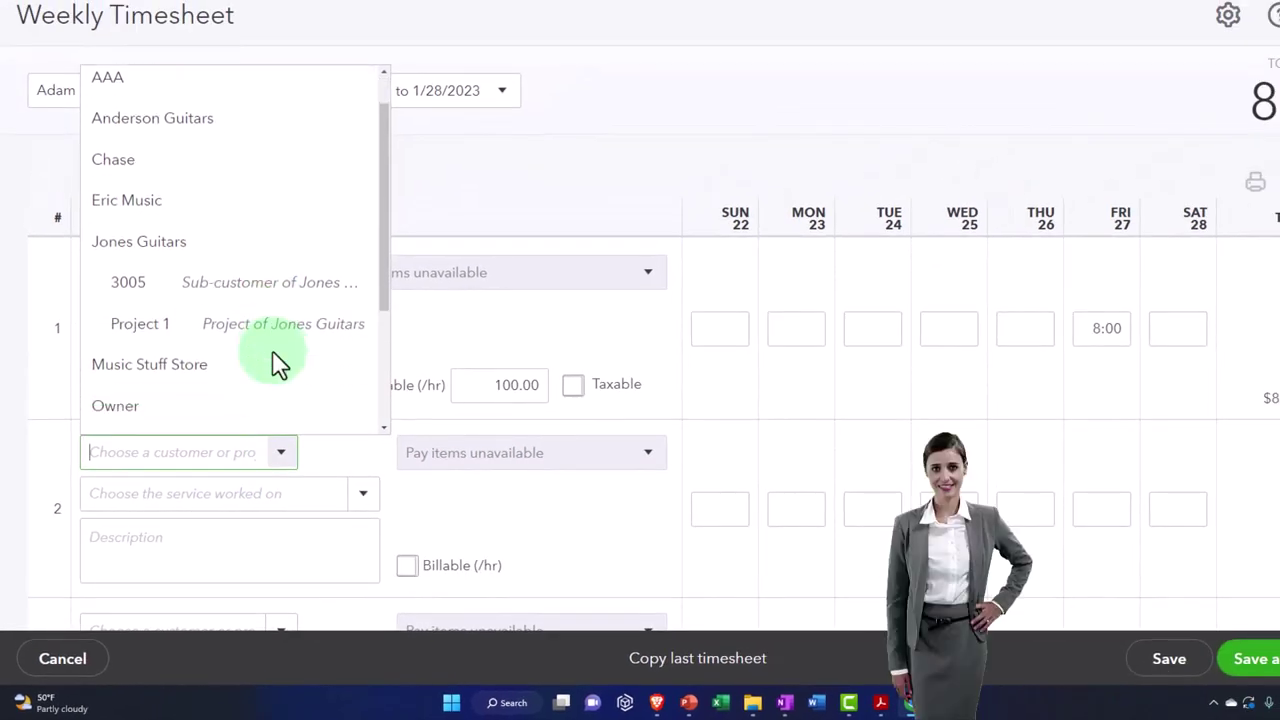
scroll(279, 364, "down", 2)
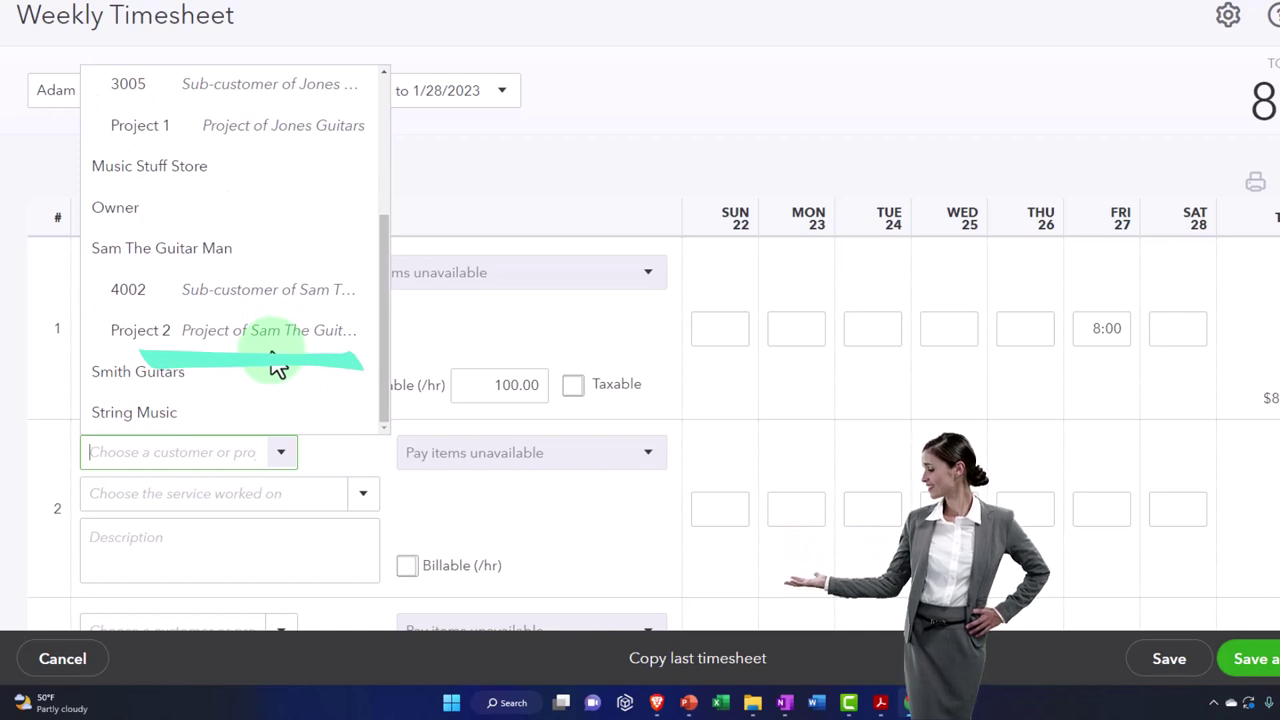
scroll(203, 344, "up", 2)
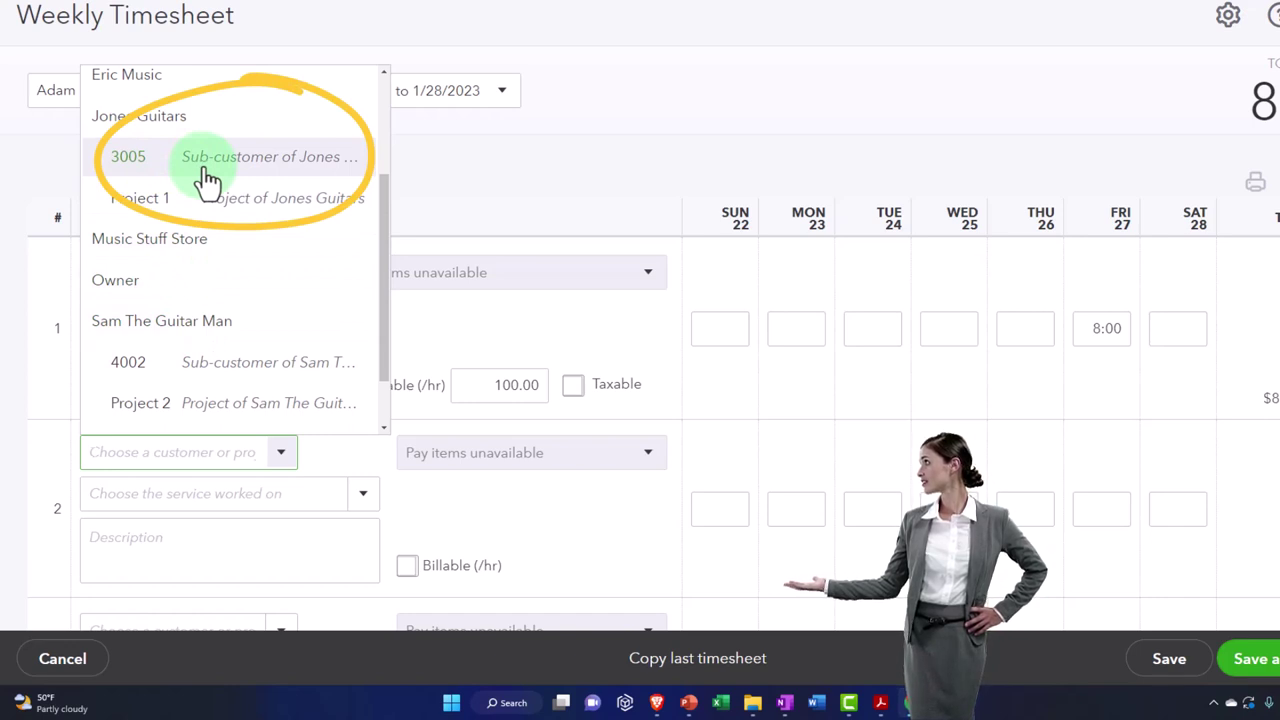
scroll(207, 180, "down", 2)
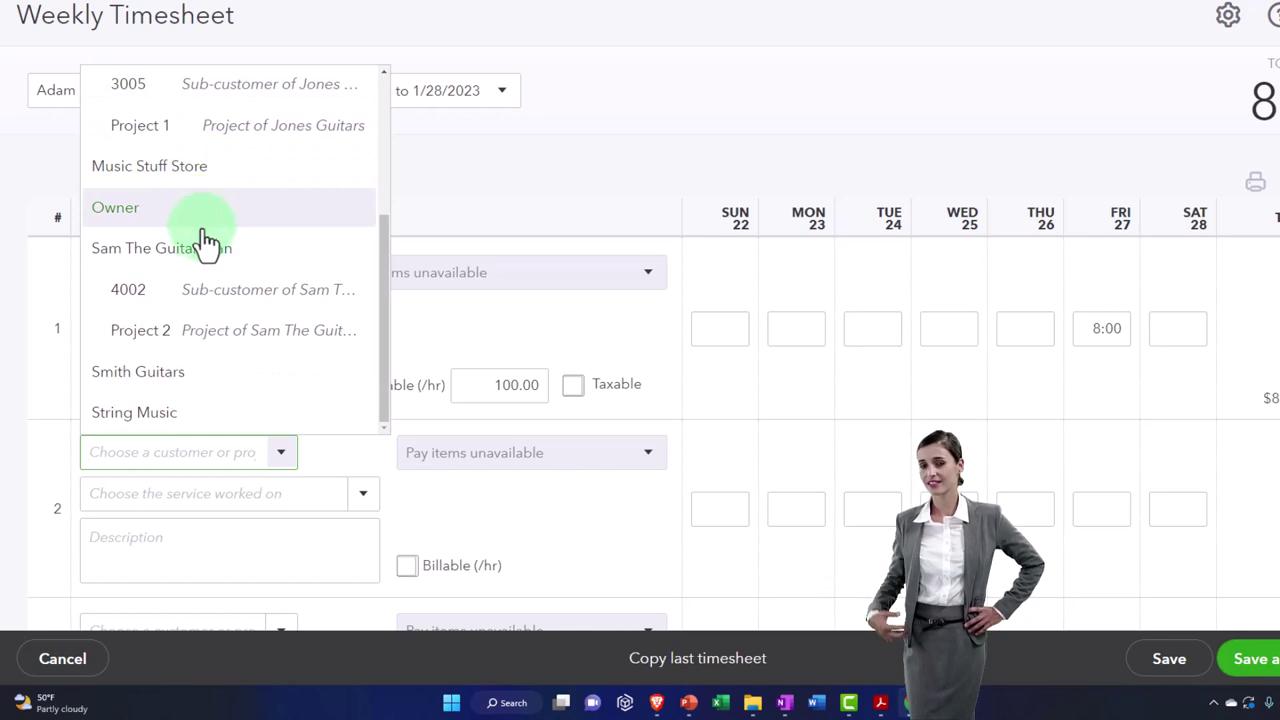
left_click(233, 352)
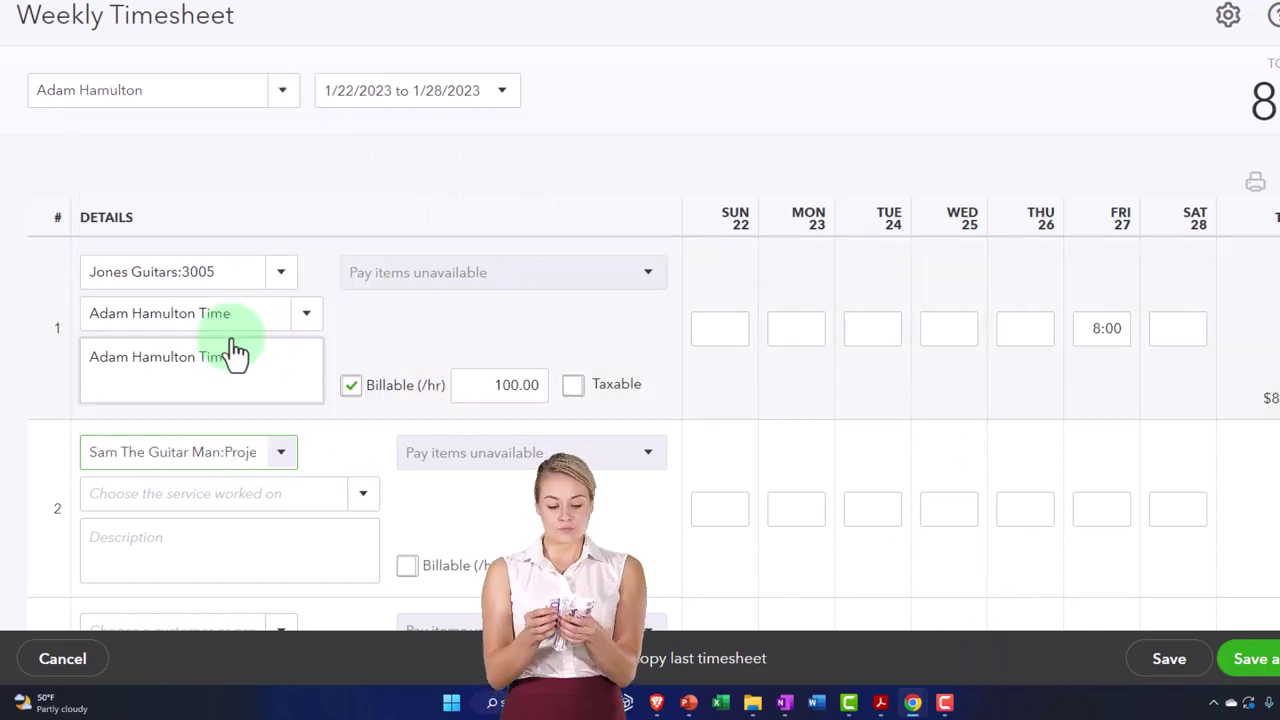
key("Tab")
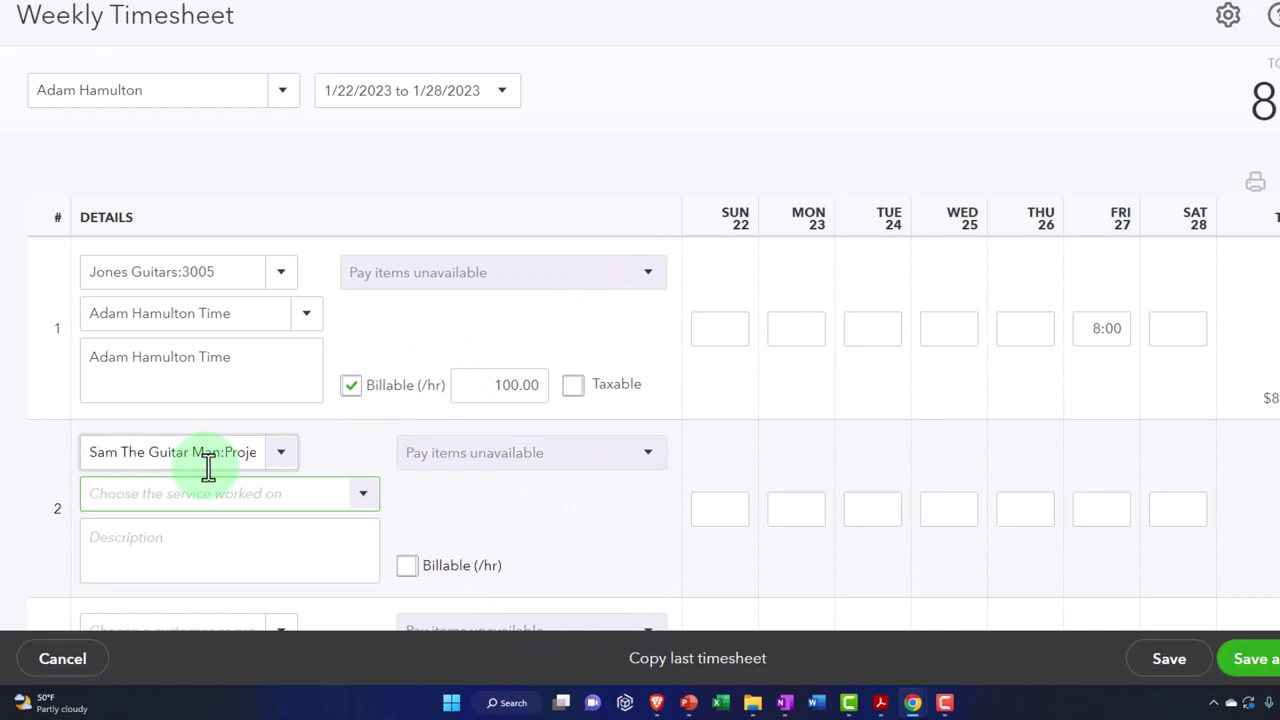
scroll(40, 457, "down", 1)
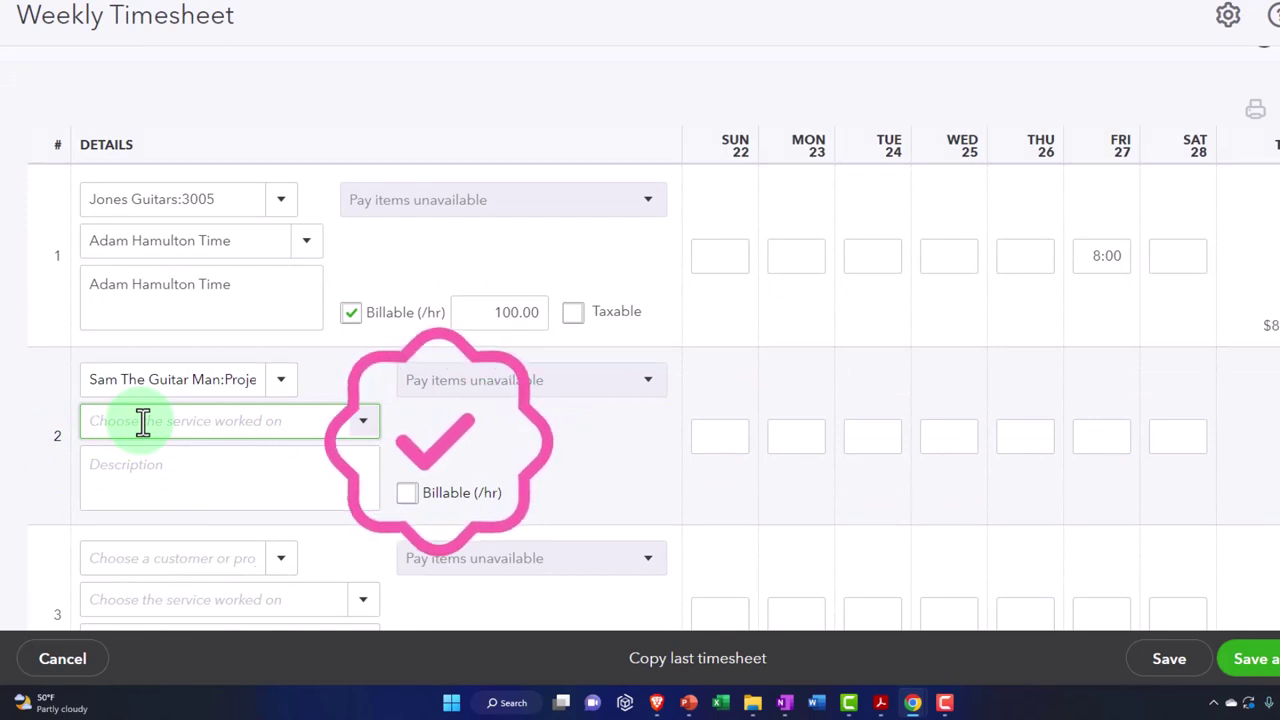
Give row 2 the employee's time service, billable at 100.00 per hour.
type("ad")
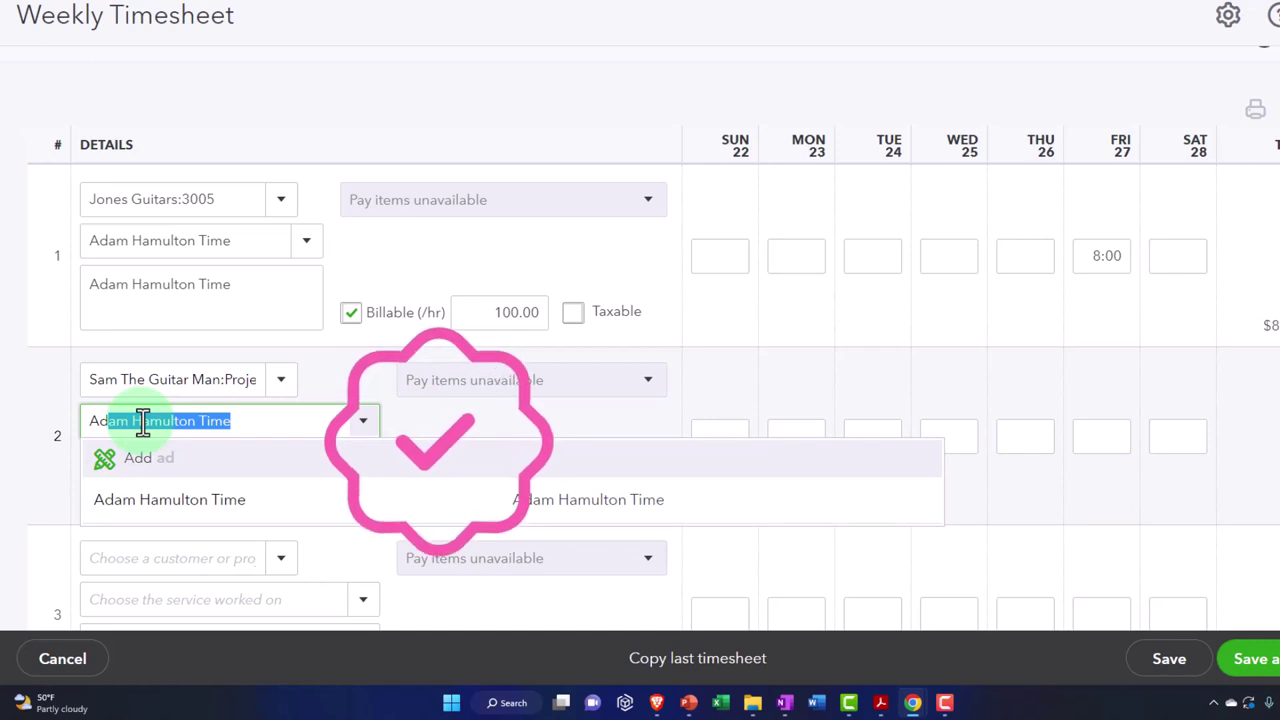
left_click(178, 499)
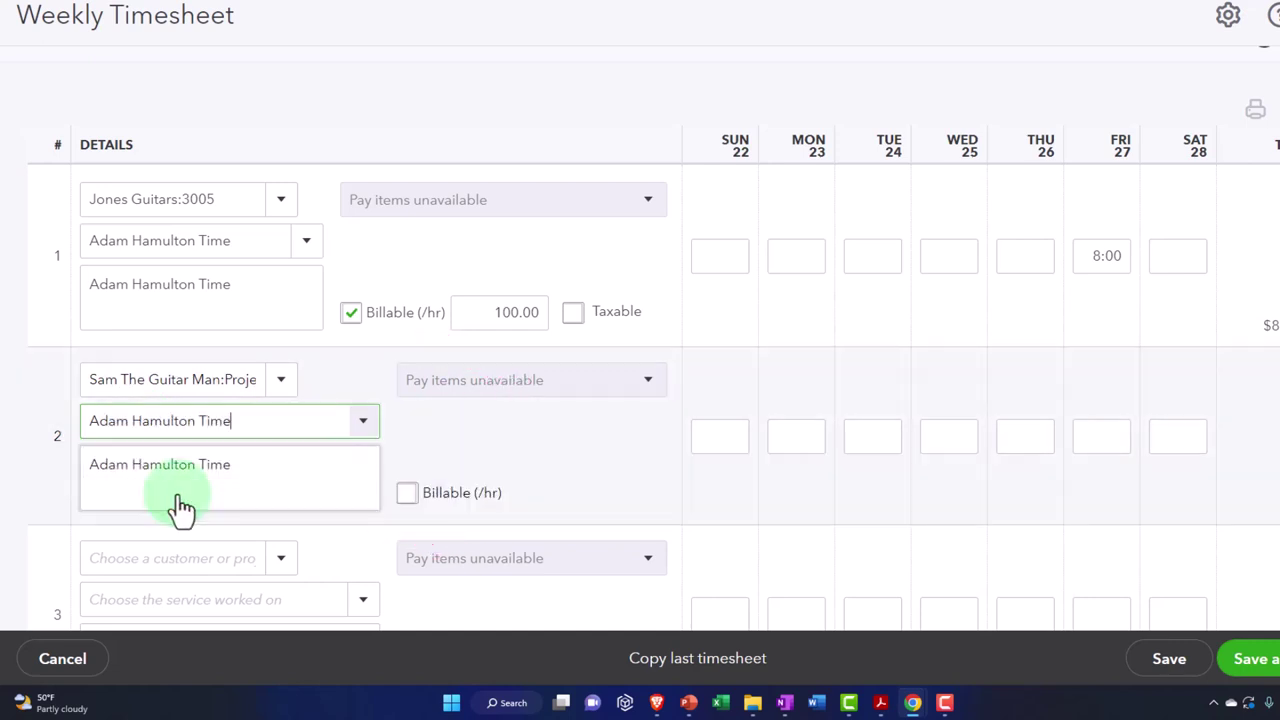
left_click(407, 494)
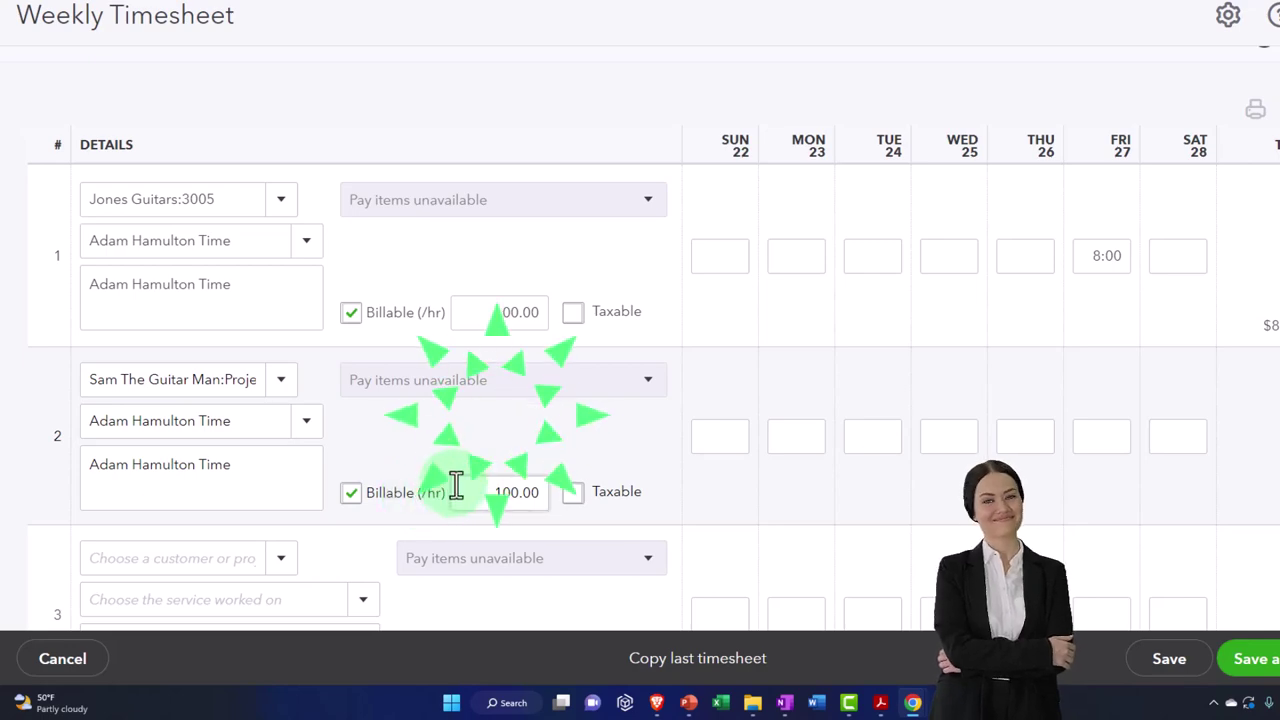
Log 8 hours on Saturday the 28th for row 2, totalling $800.00.
left_click(1178, 437)
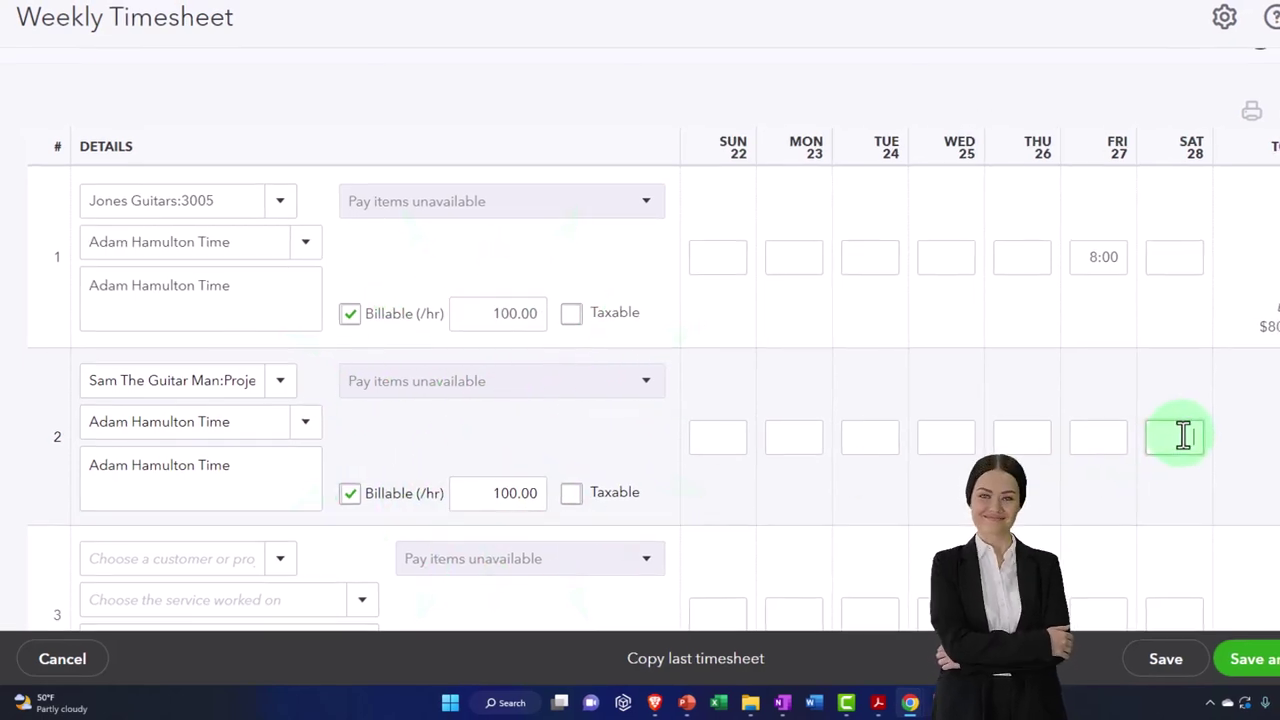
type("8")
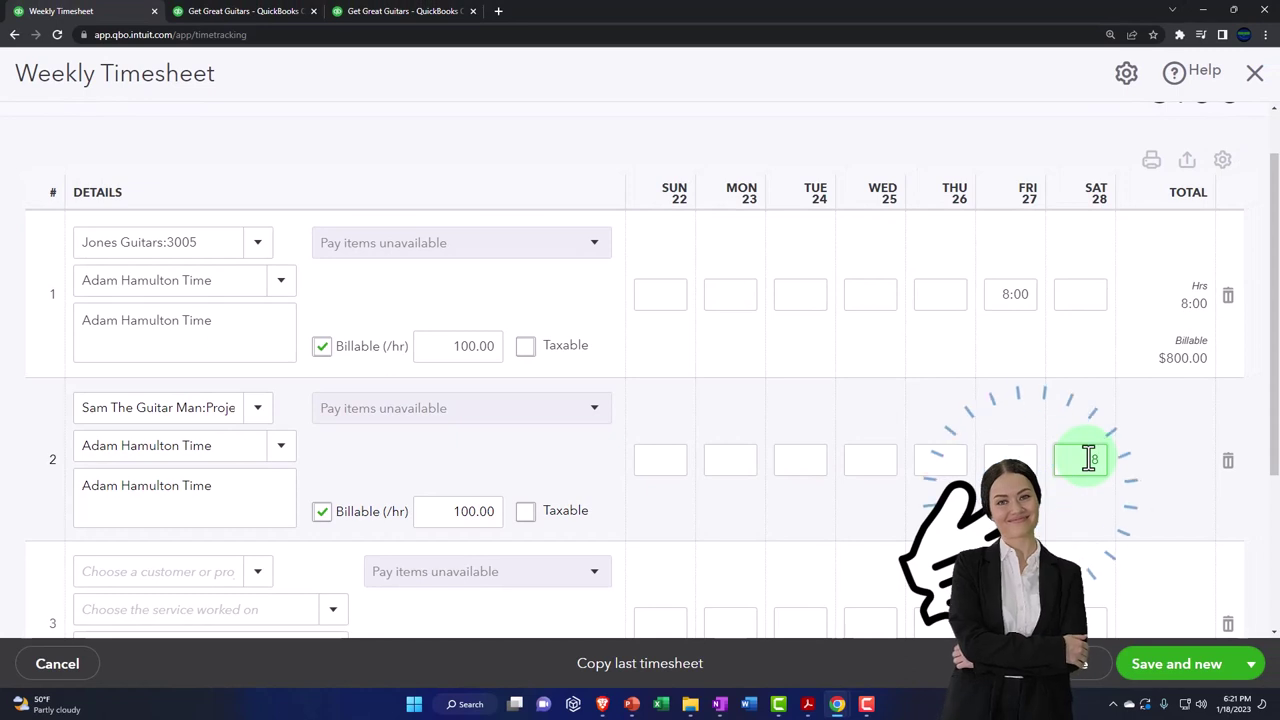
key("Tab")
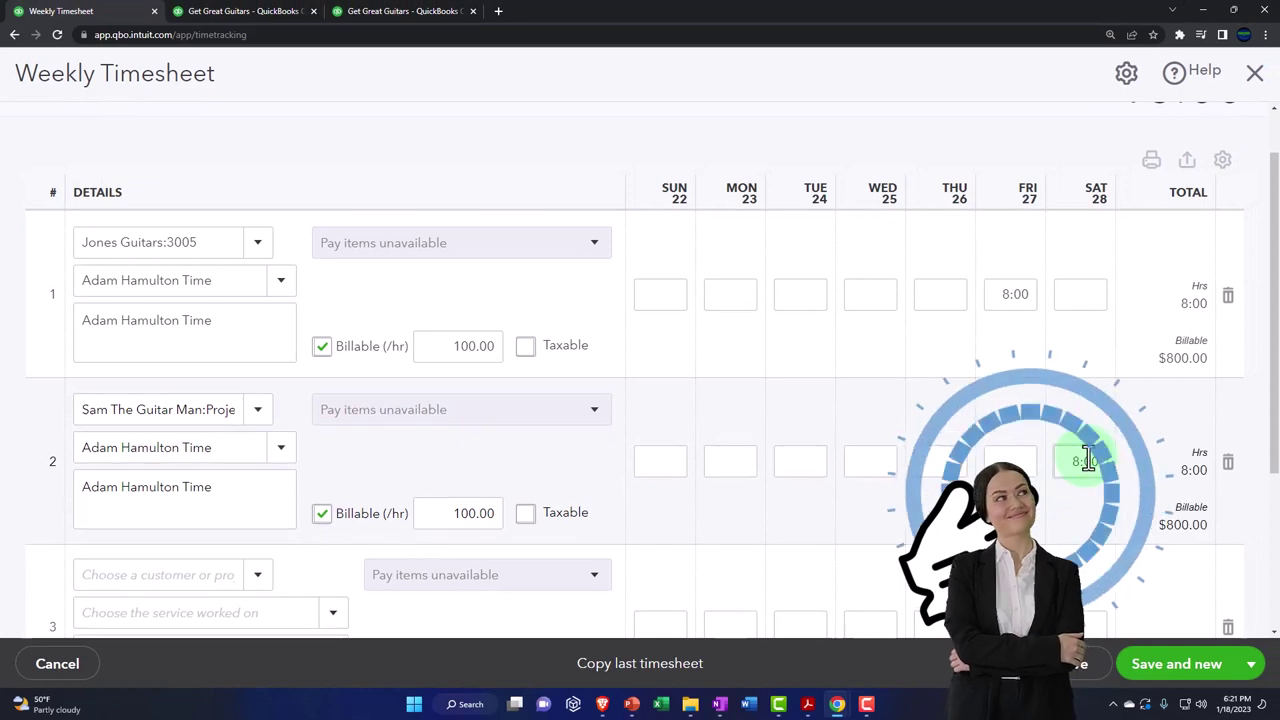
scroll(1070, 461, "down", 1)
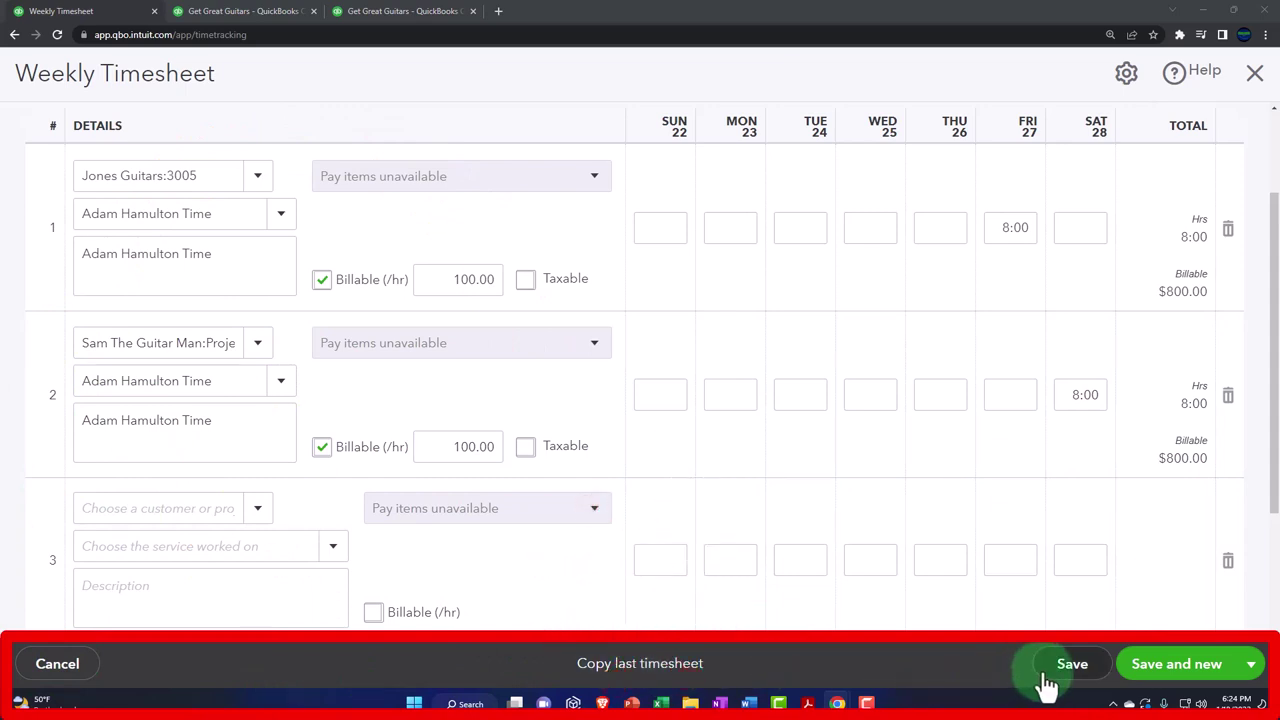
Save and close the weekly timesheet, then start new invoice #1008.
left_click(1252, 672)
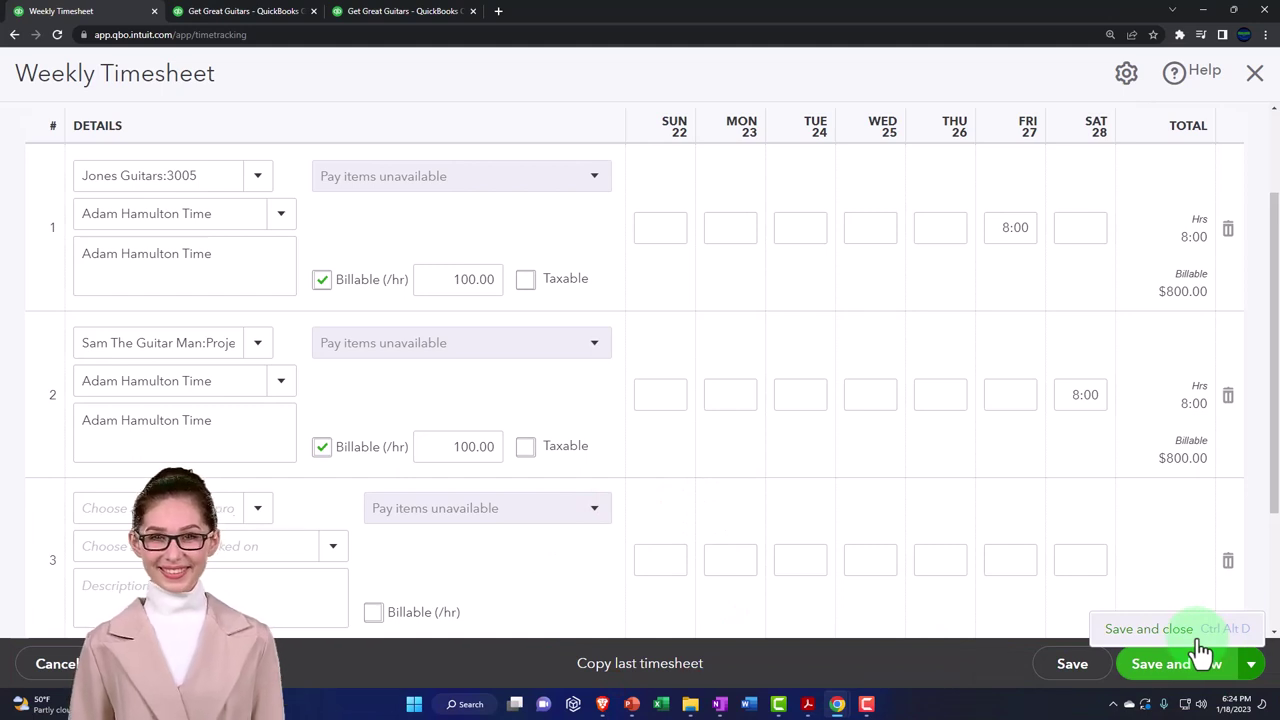
left_click(1198, 632)
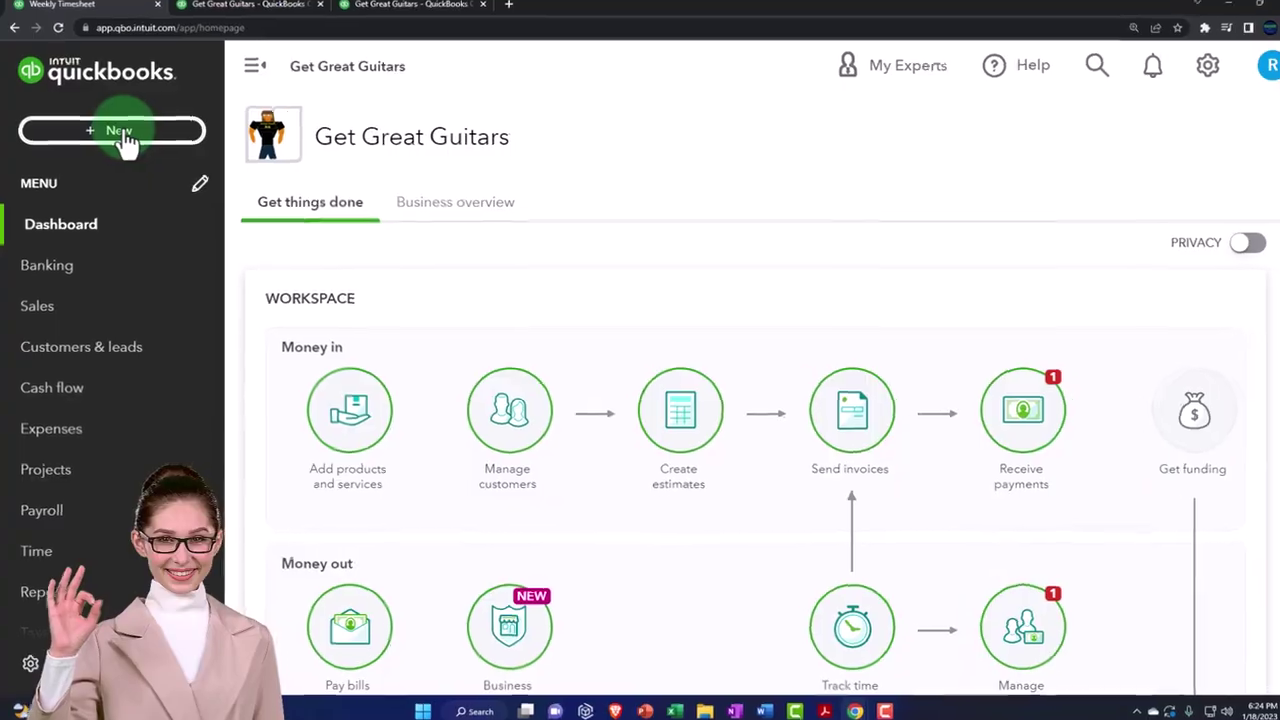
left_click(124, 140)
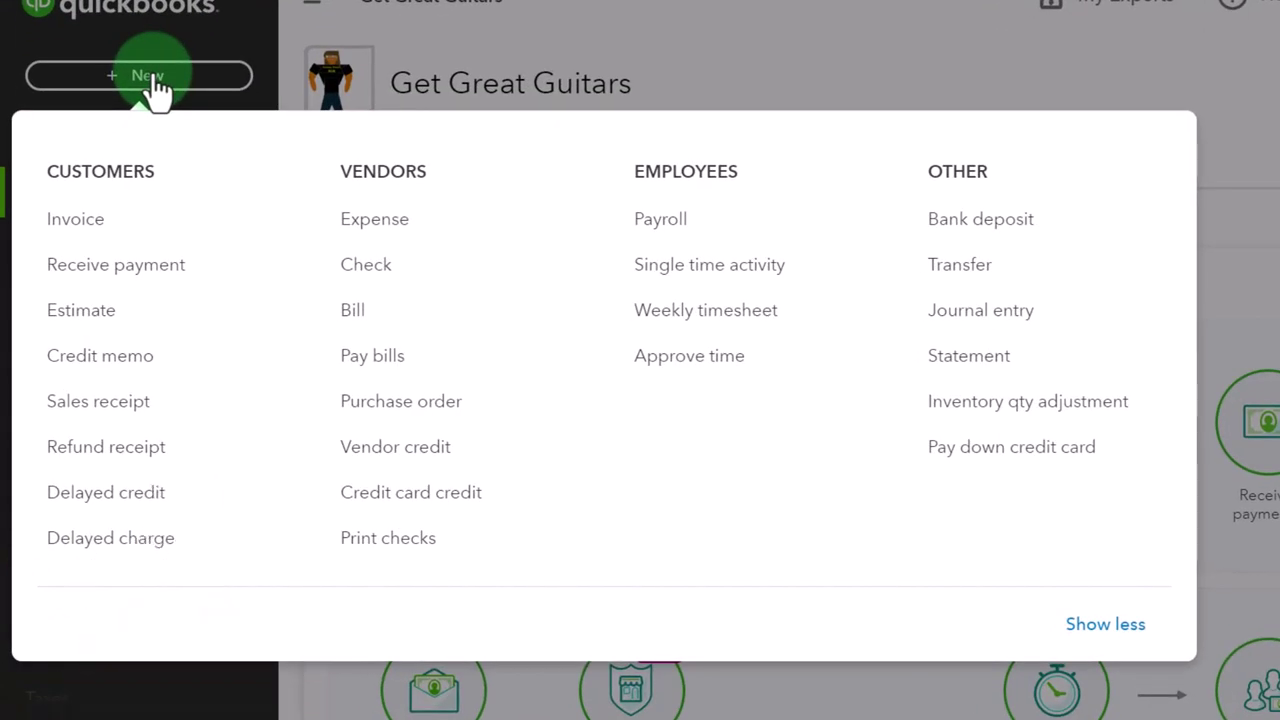
left_click(93, 235)
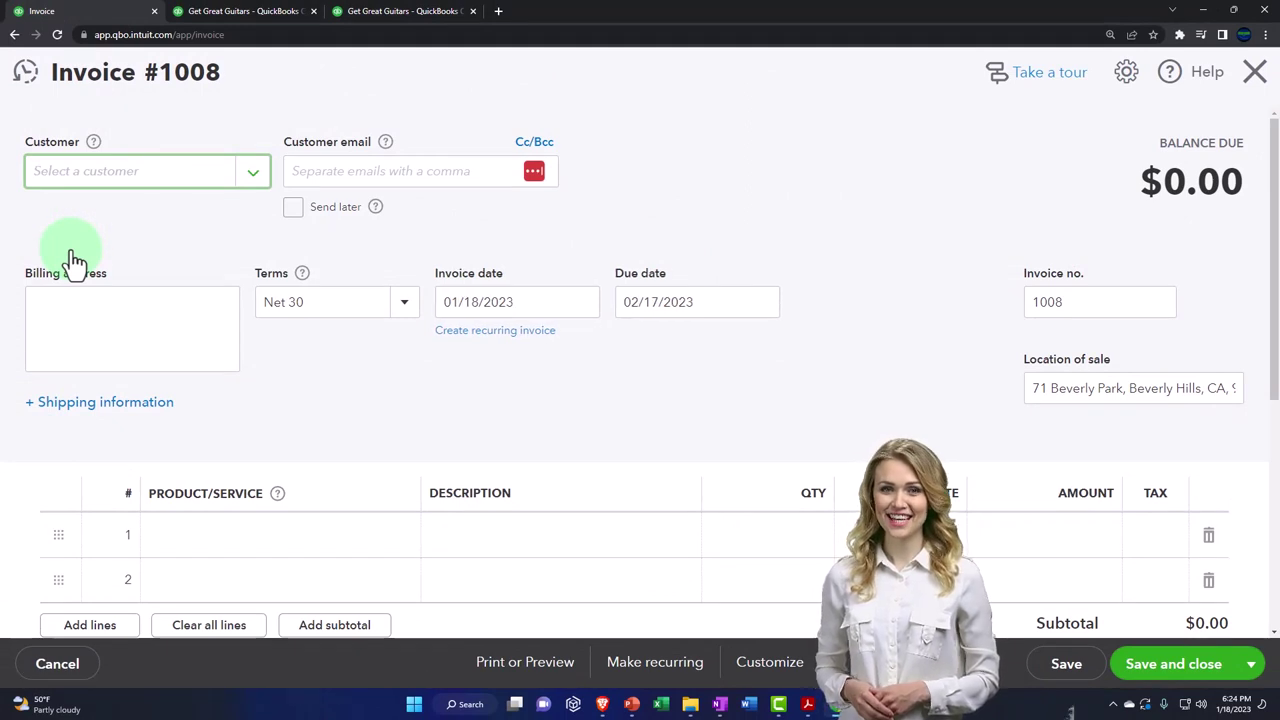
Bill the invoice to Jones Guitars:3005 and add its billable 8-hour $800.00 time charge.
type("3005")
left_click(181, 219)
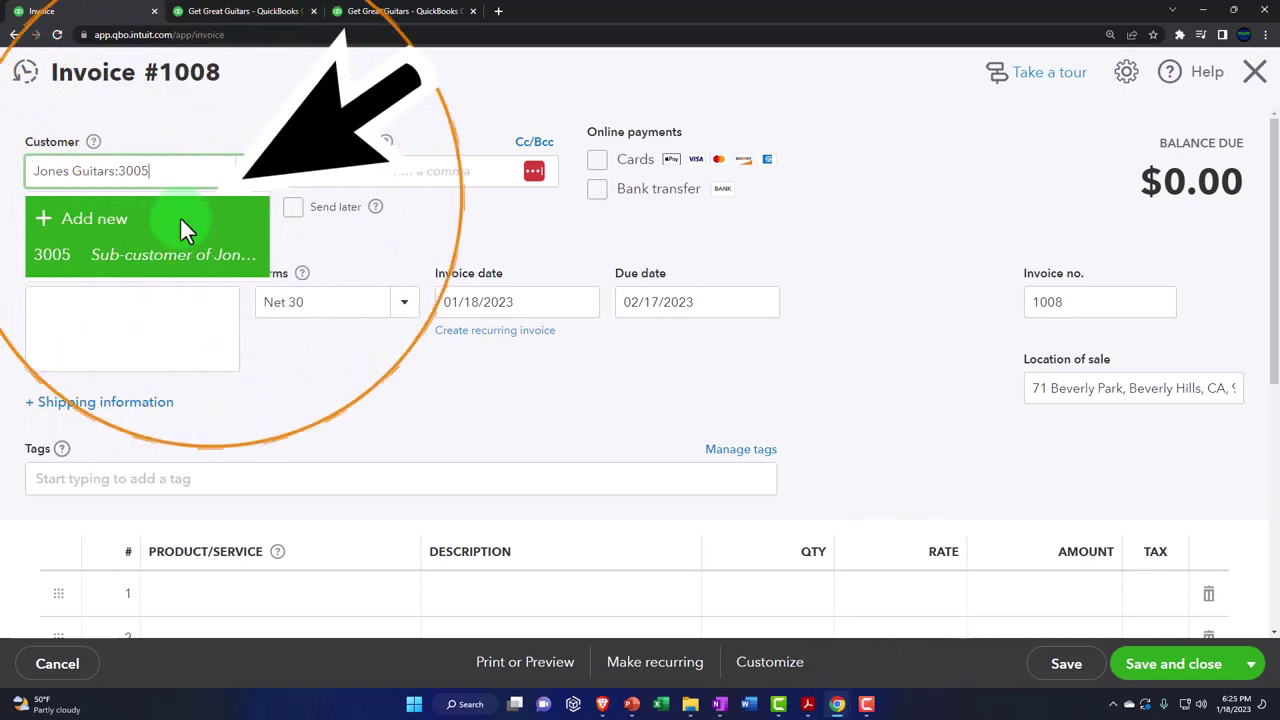
left_click(181, 219)
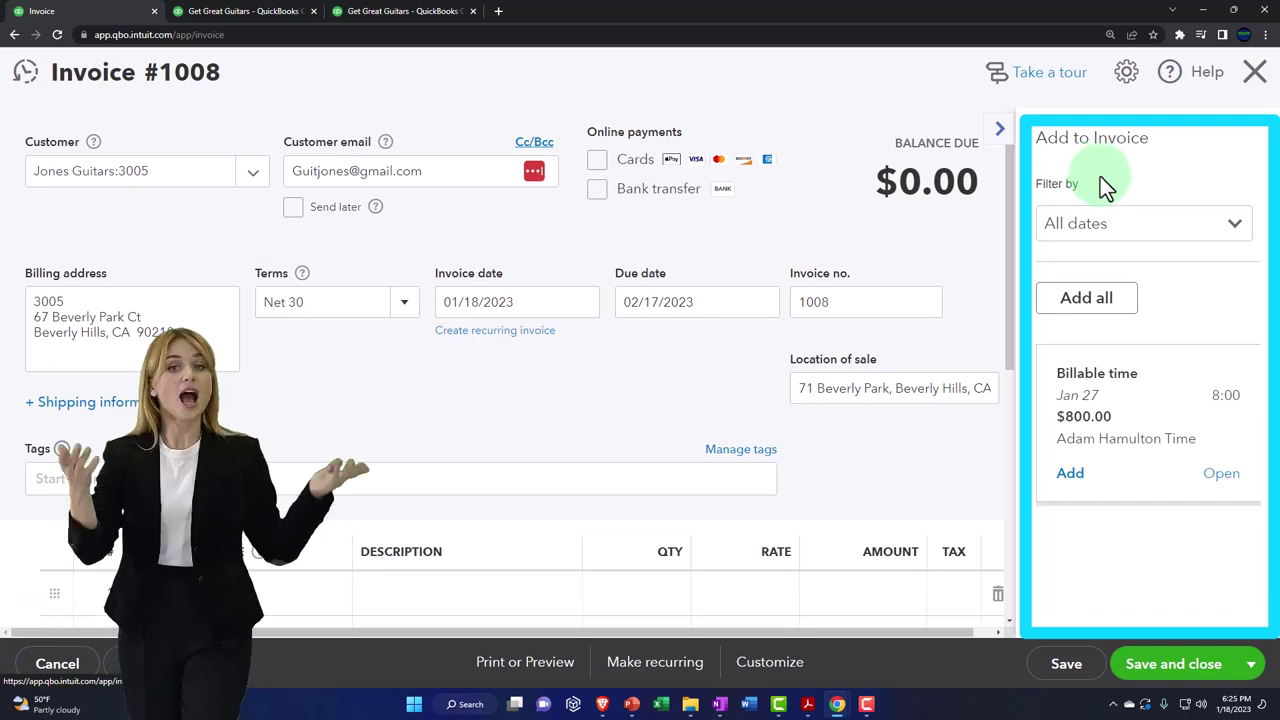
left_click(1070, 476)
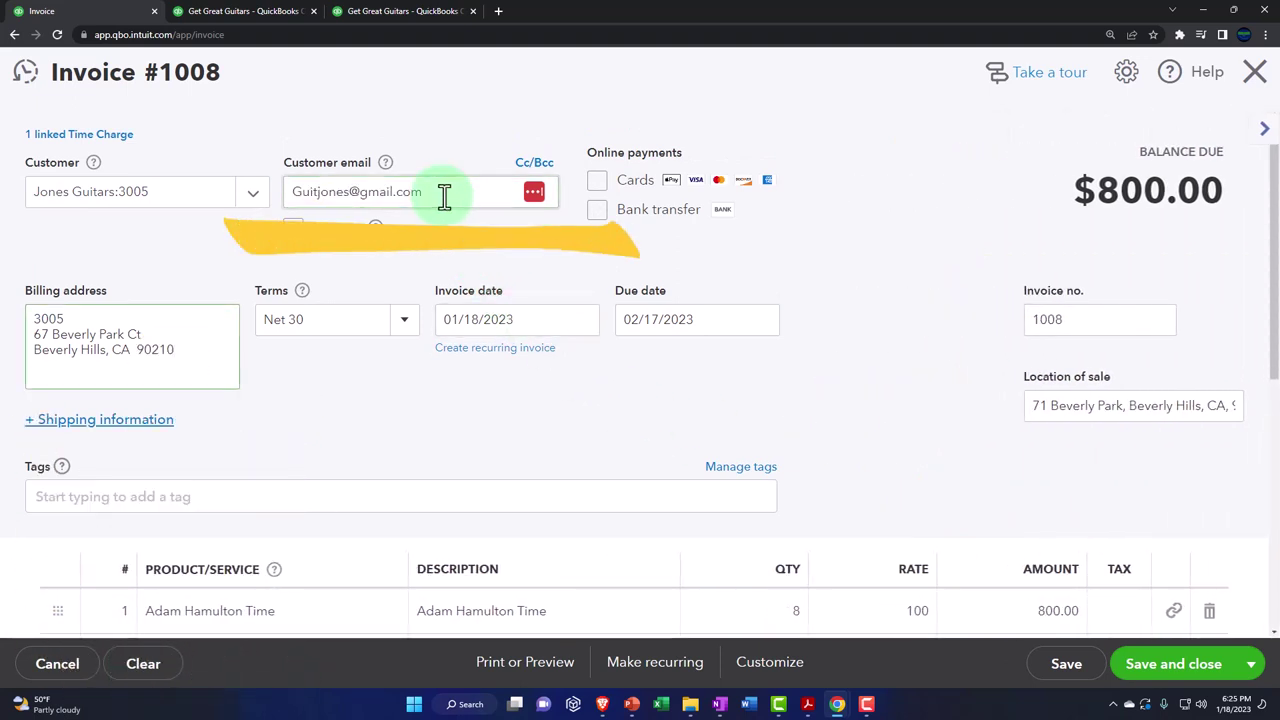
Change the invoice date to 01/30/2023 so the due date becomes 03/01/2023.
key("Tab")
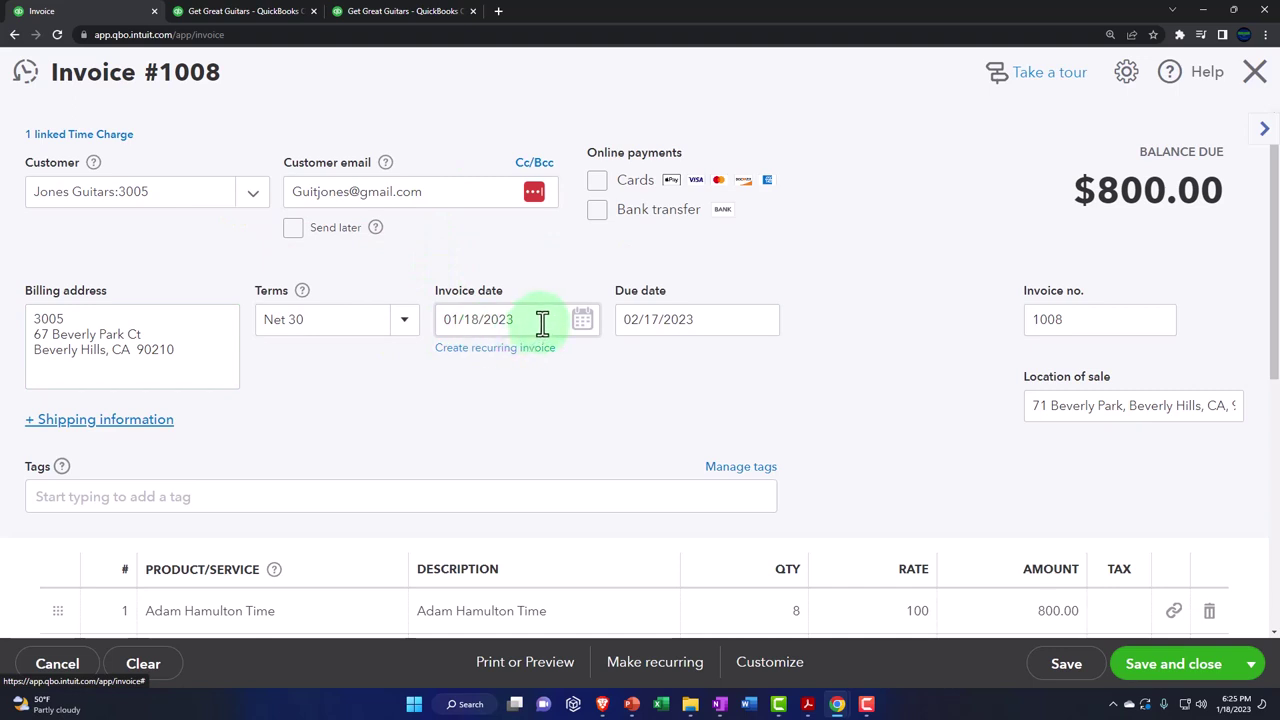
type("01/30/2023")
key("Tab")
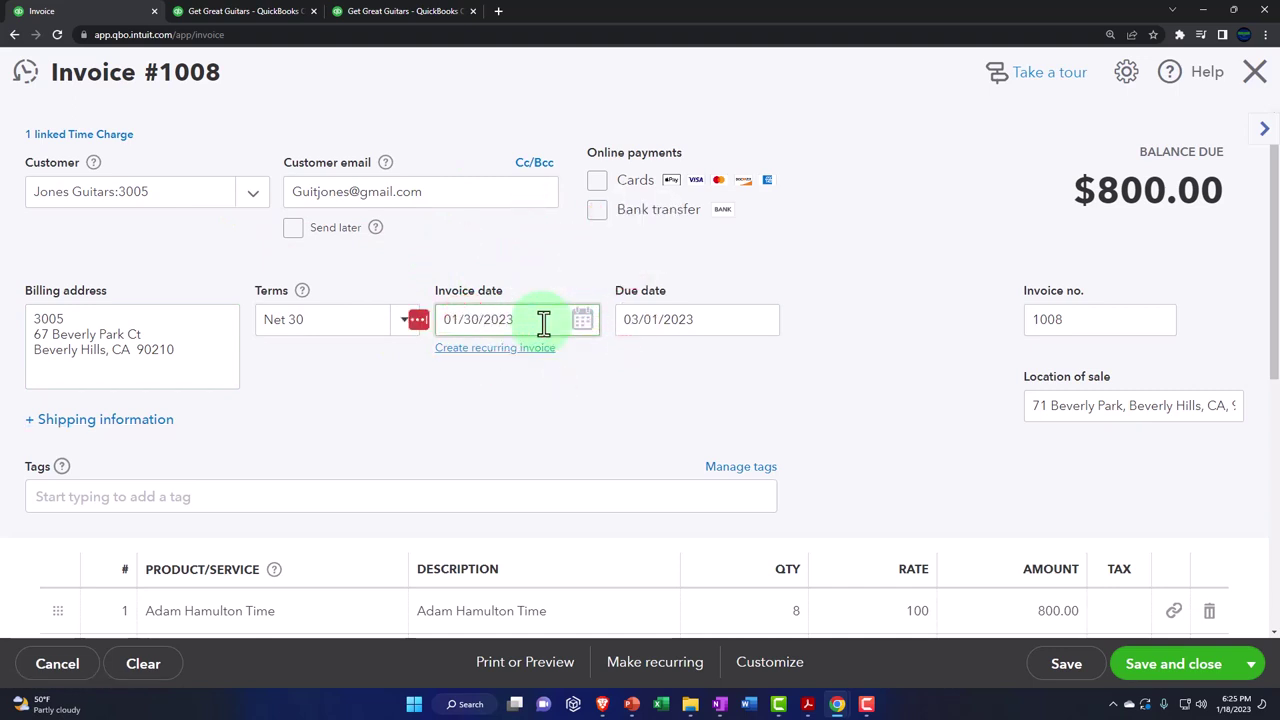
key("Tab")
key("Tab")
scroll(666, 383, "down", 2)
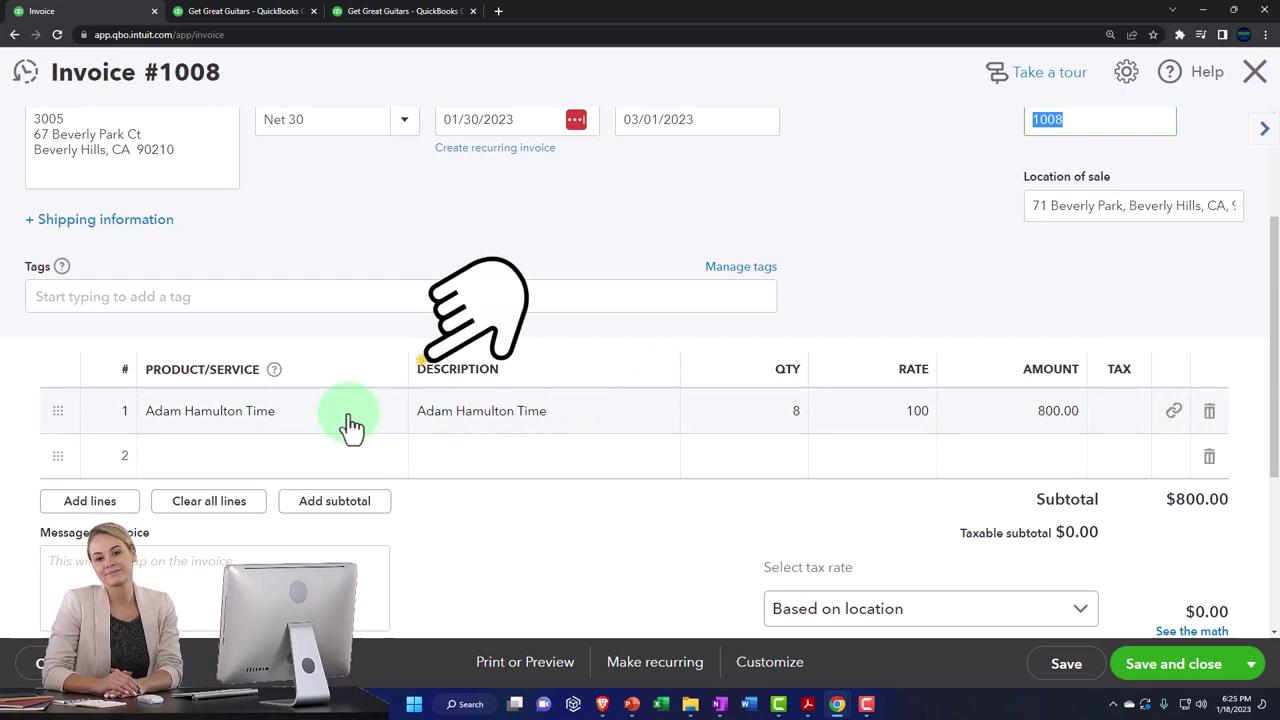
Review invoice 1008's lines without changes and save it for $800.00 of employee time.
left_click(305, 422)
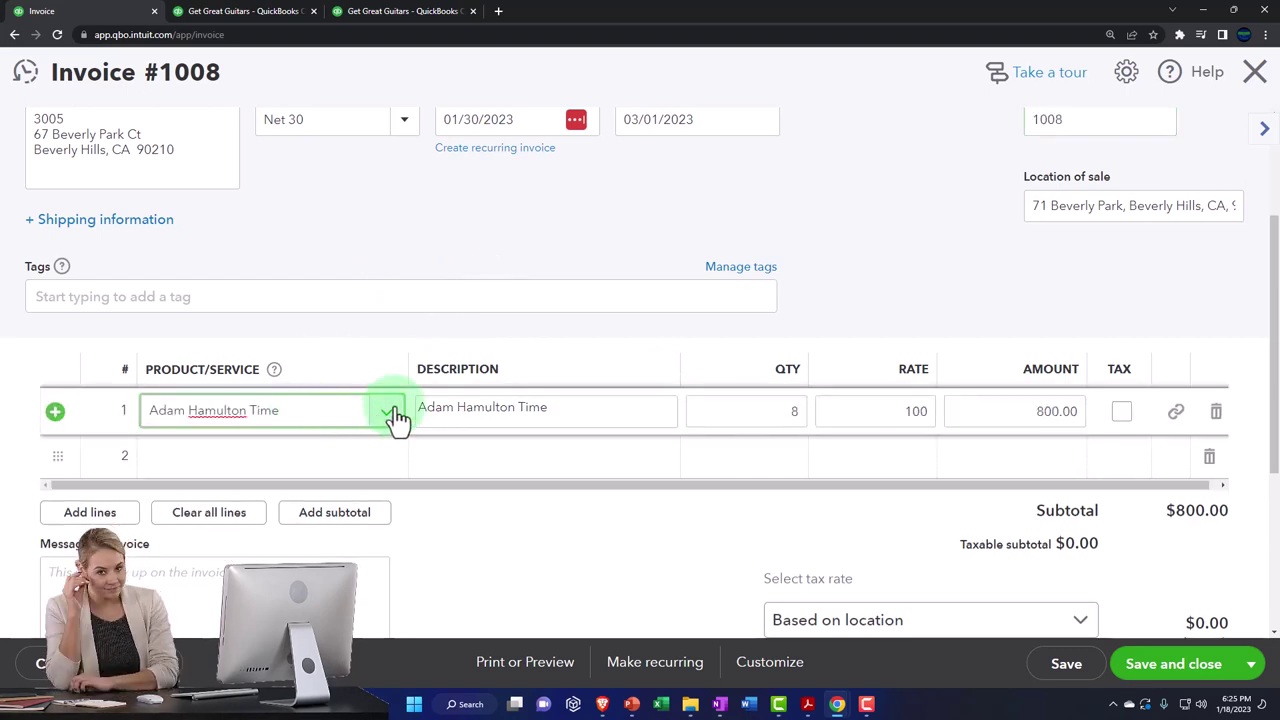
left_click(390, 413)
left_click(390, 413)
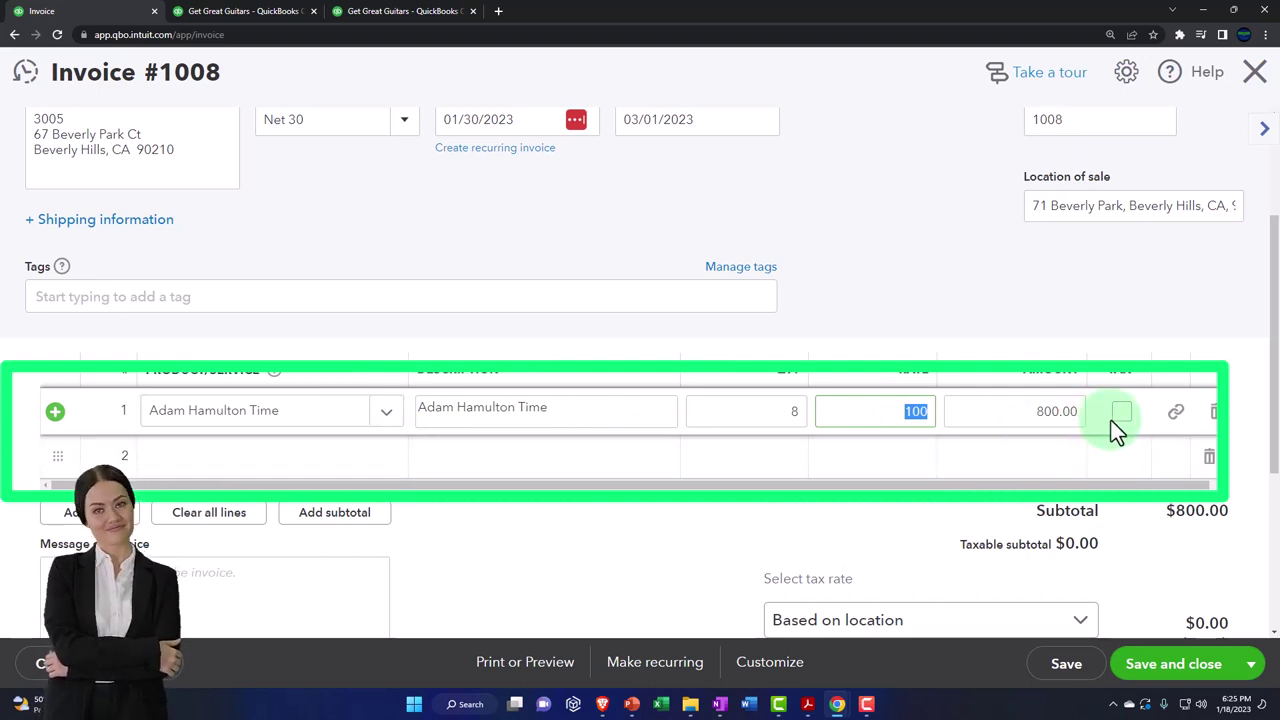
scroll(1111, 419, "down", 1)
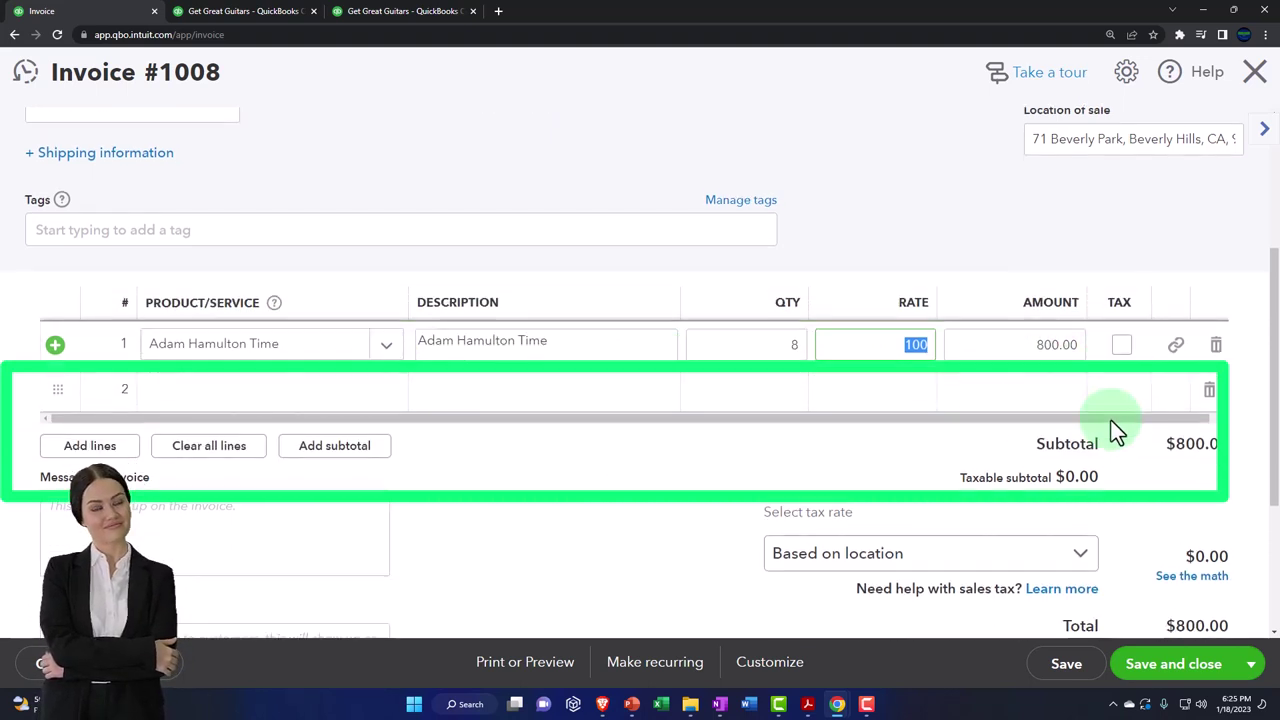
left_click(865, 400)
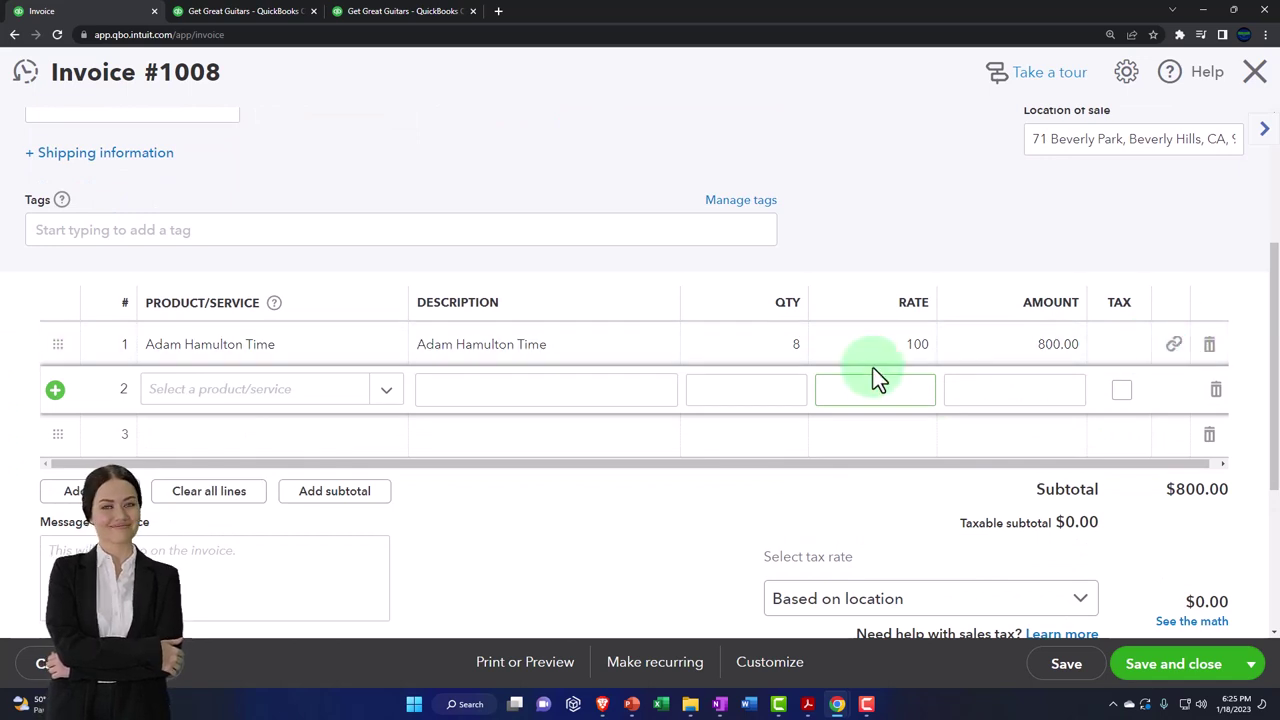
scroll(871, 377, "down", 2)
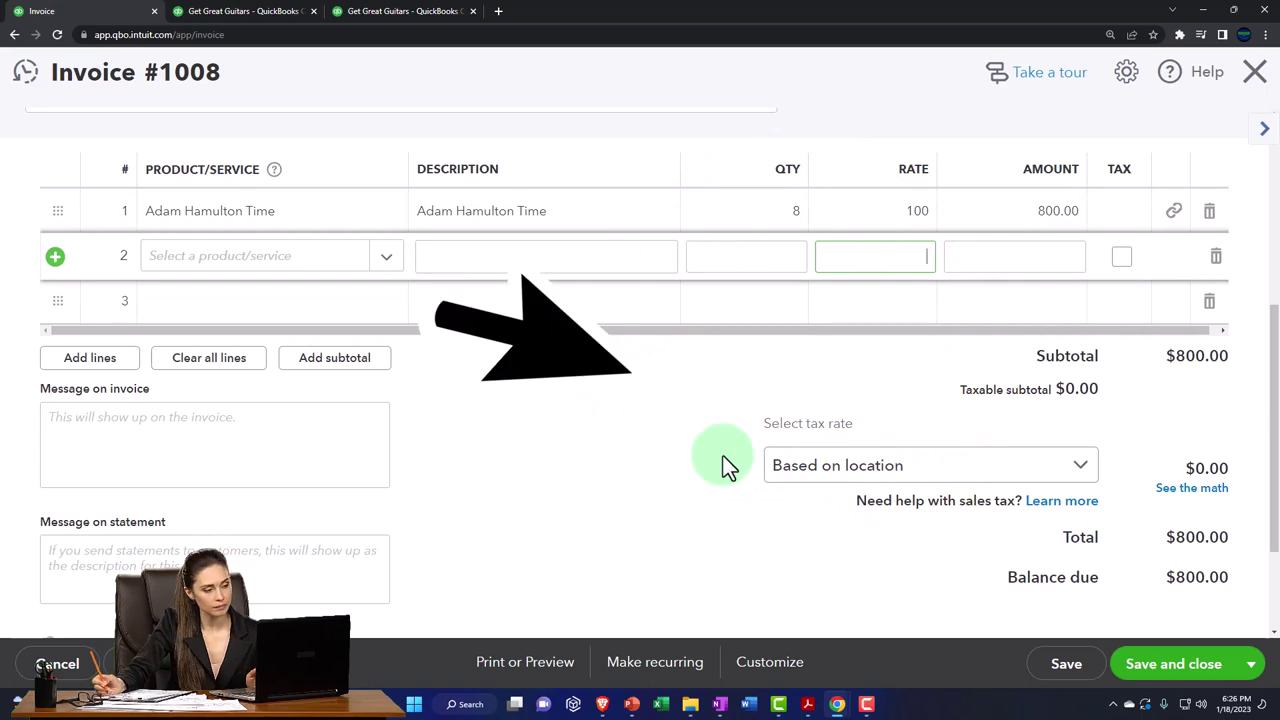
scroll(723, 456, "up", 4)
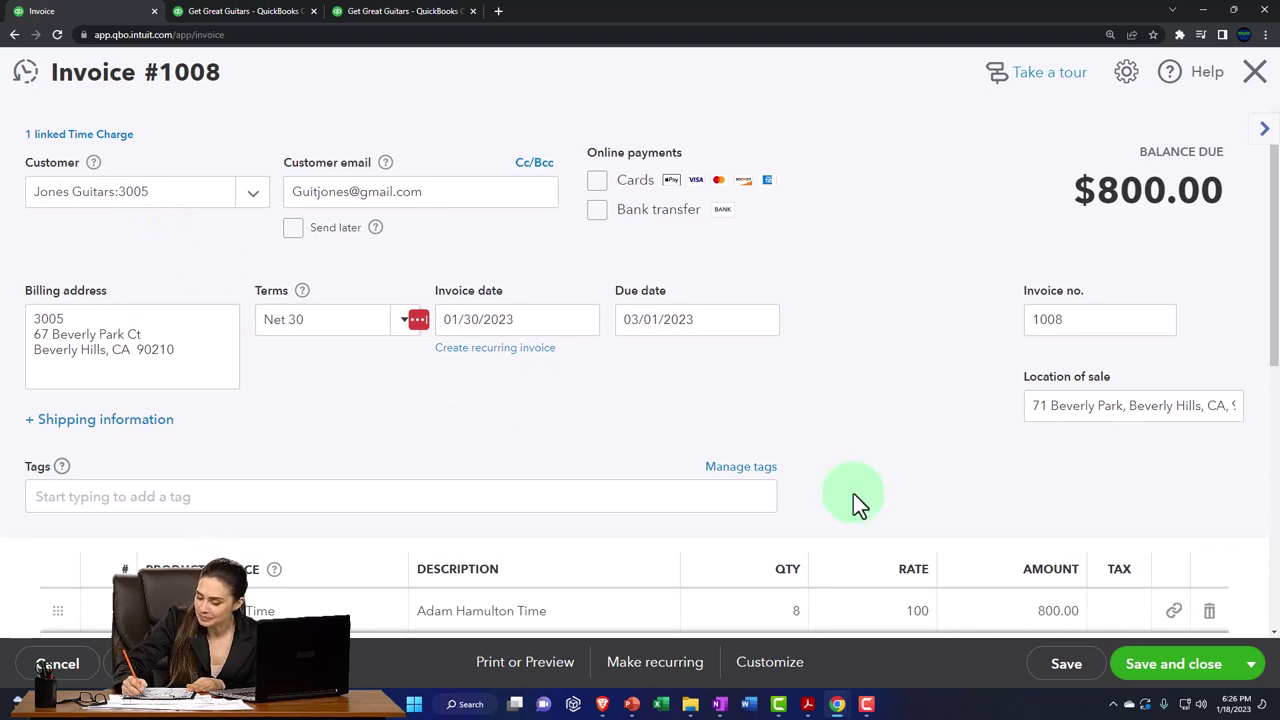
left_click(1173, 663)
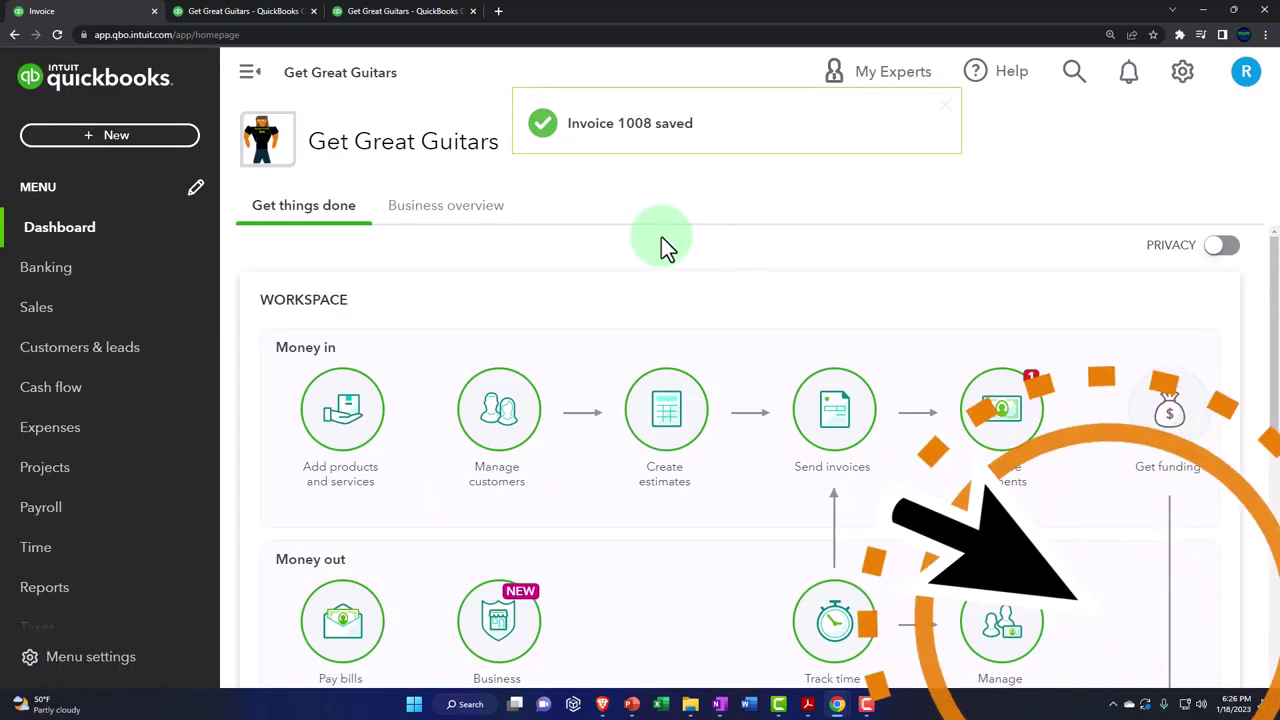
Rerun the Balance Sheet and drill into Accounts Receivable to confirm invoice 1008's 800.00.
left_click(271, 14)
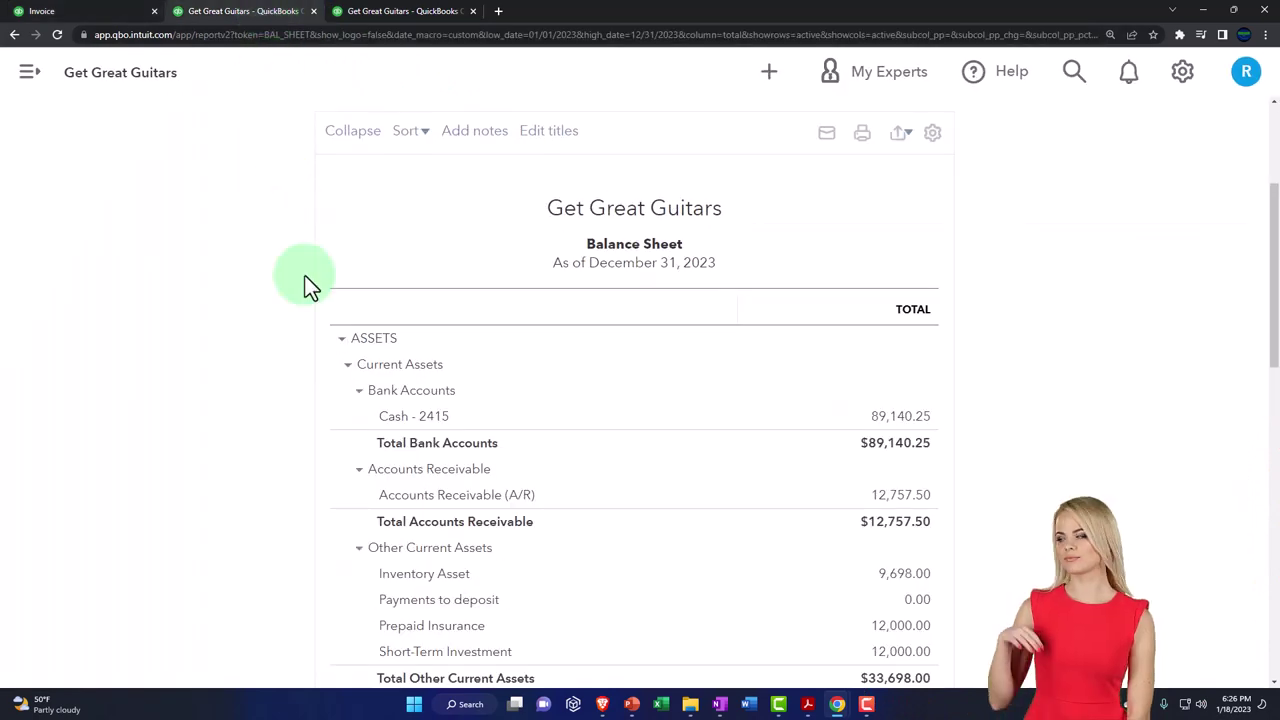
scroll(338, 318, "up", 2)
left_click(914, 174)
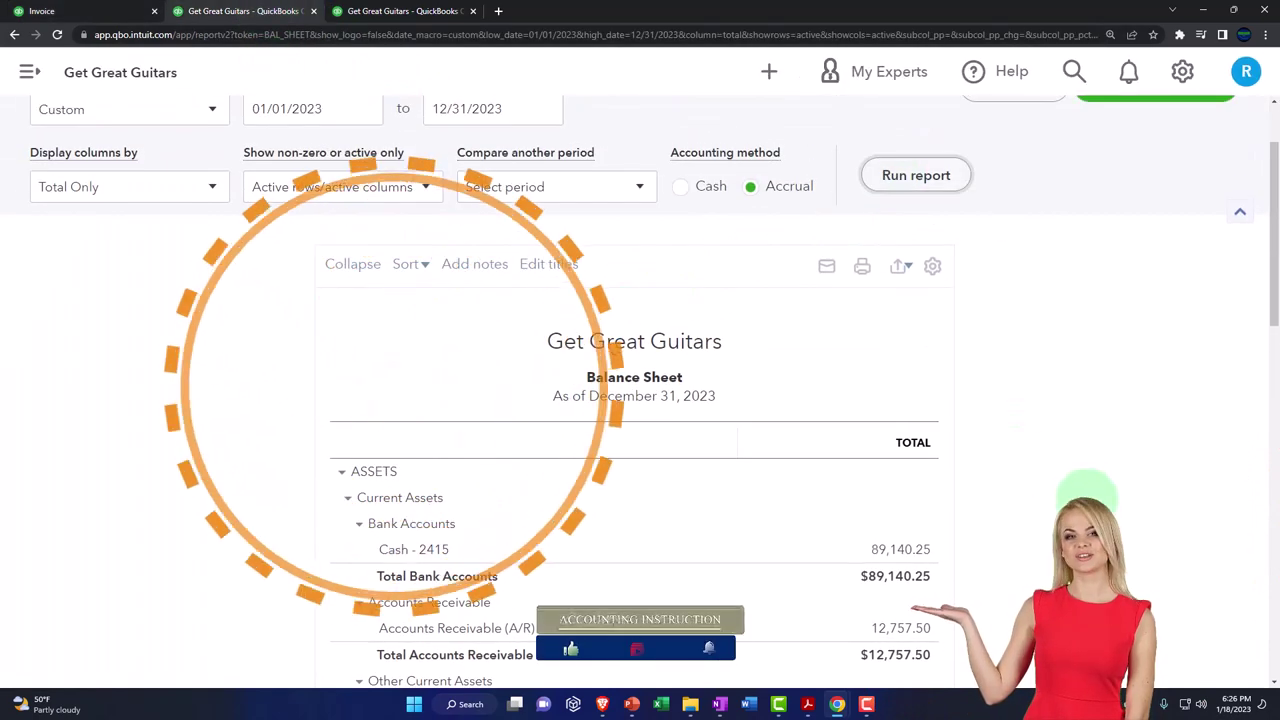
key("ctrl+plus")
left_click(966, 506)
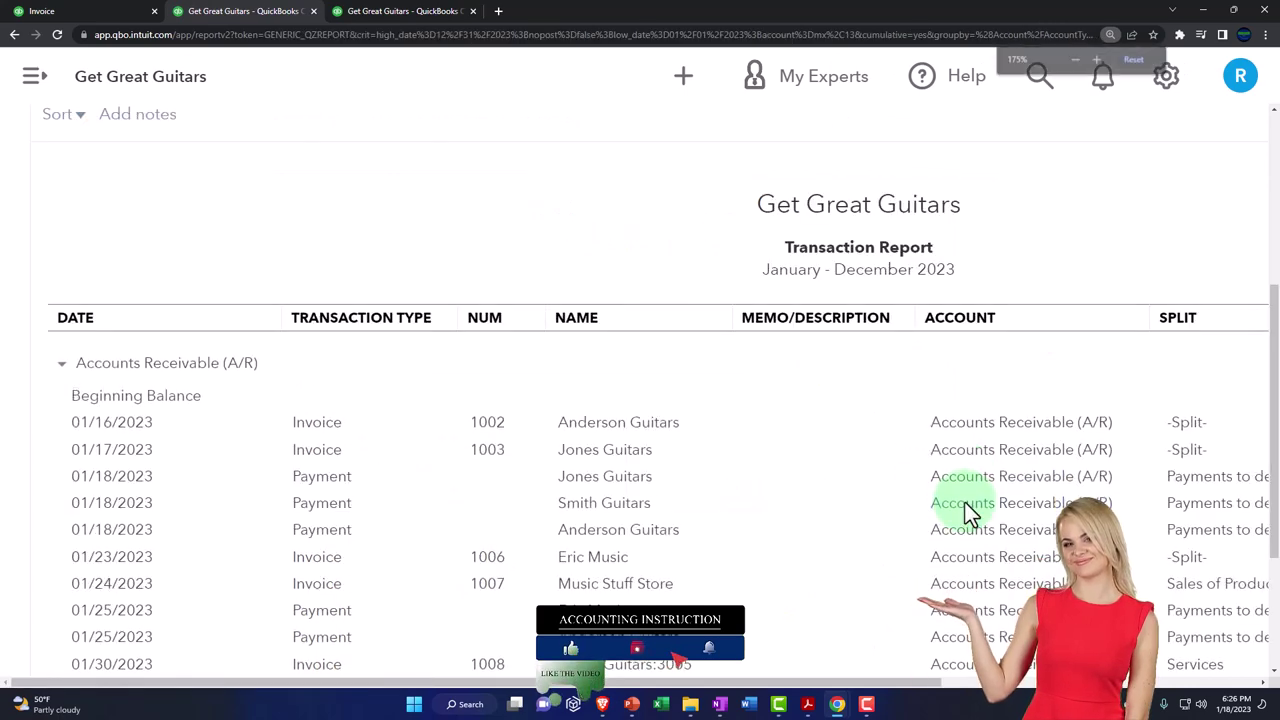
scroll(725, 497, "down", 3)
key("ctrl+minus")
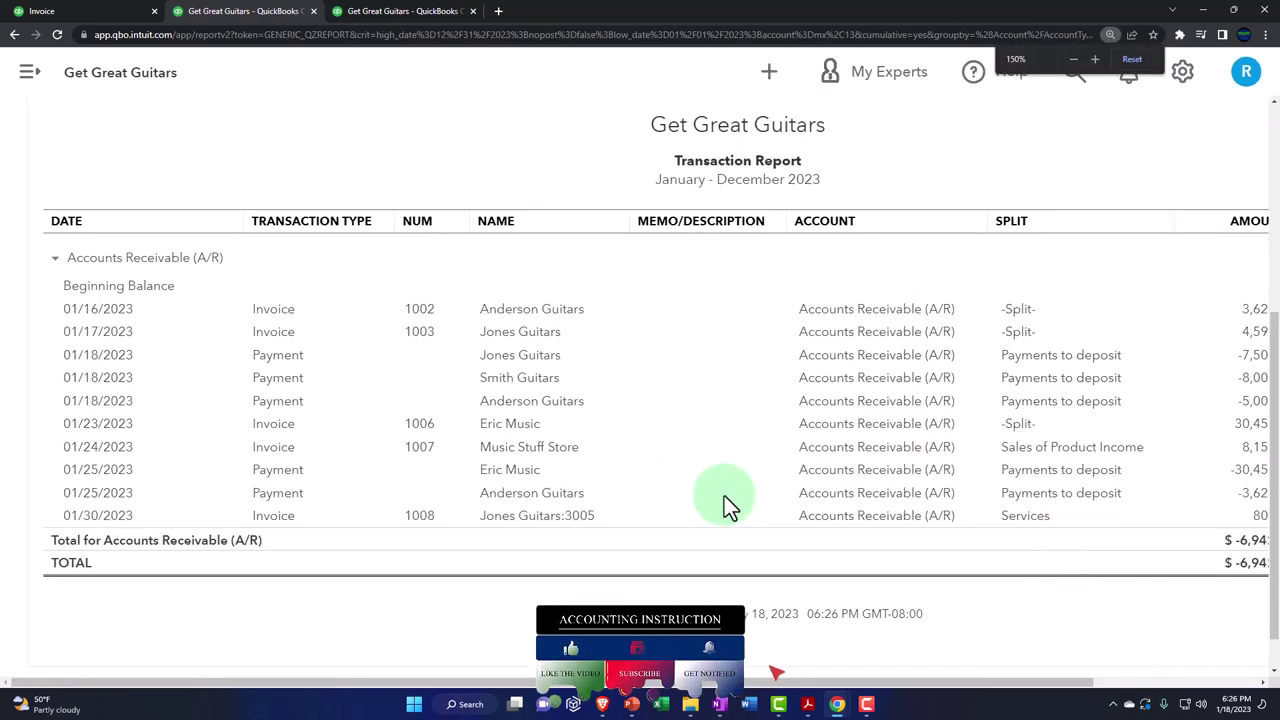
key("ctrl+minus")
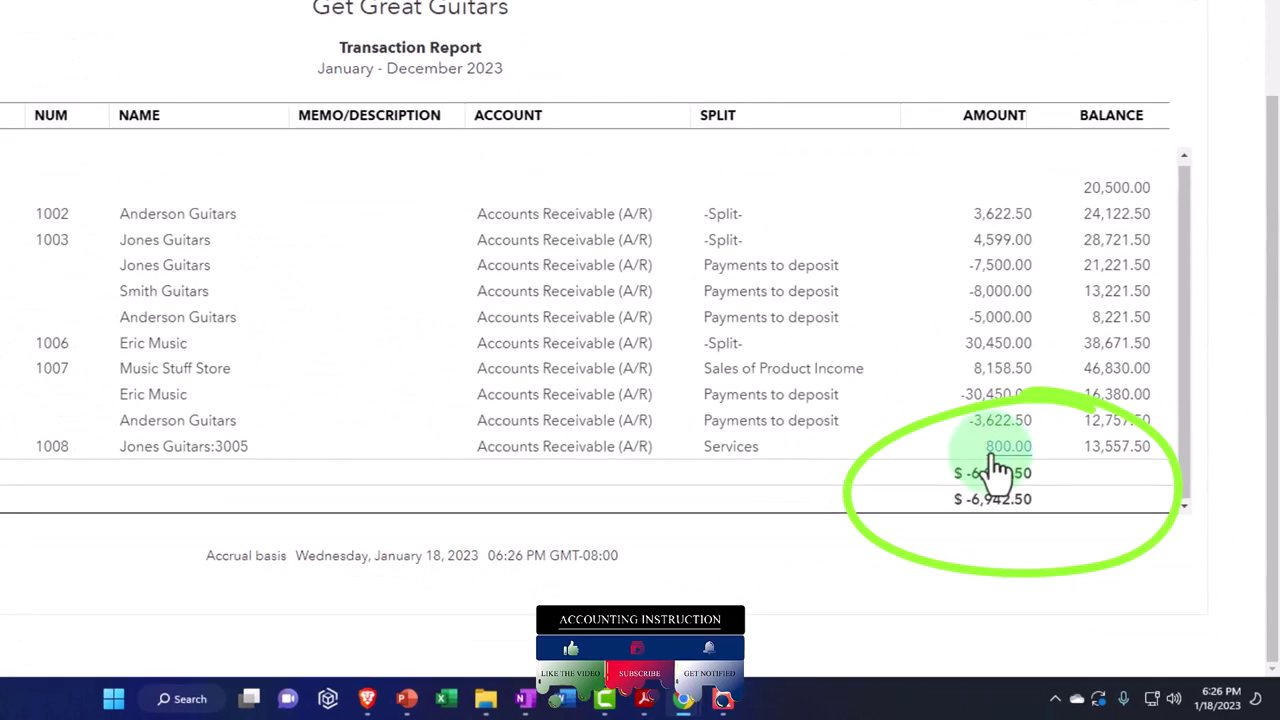
scroll(640, 360, "up", 5)
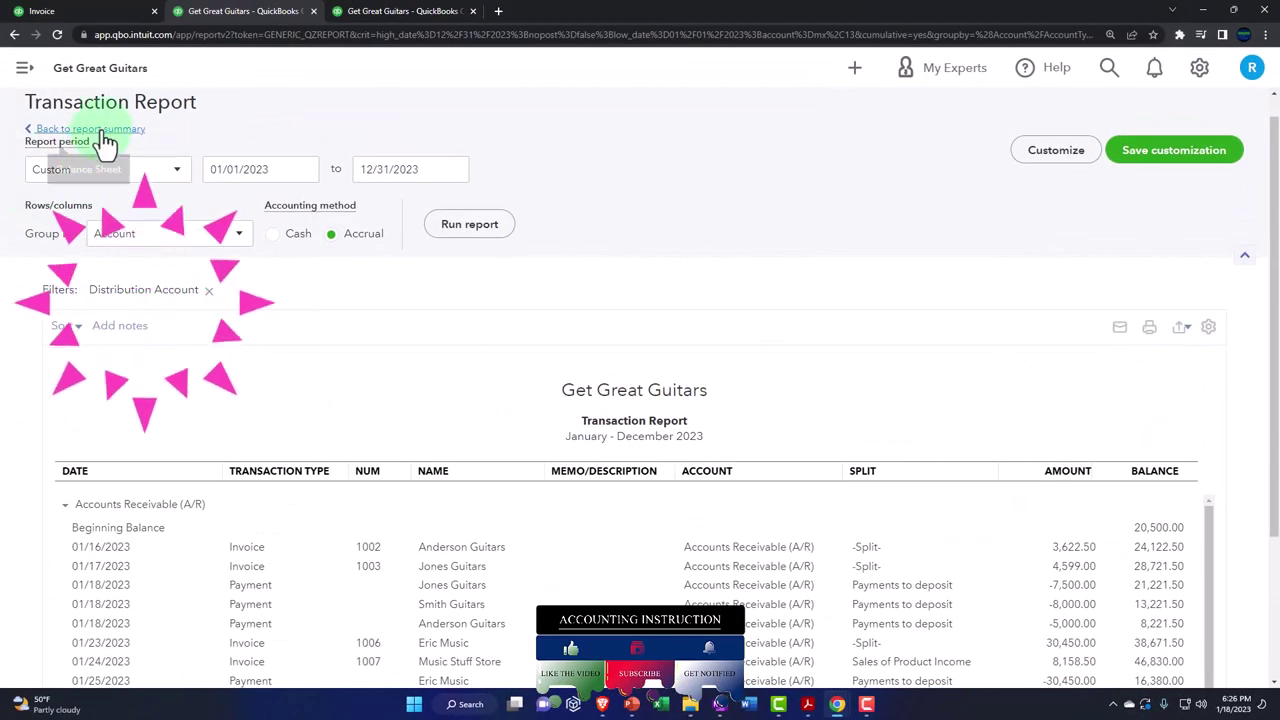
left_click(103, 133)
left_click(385, 20)
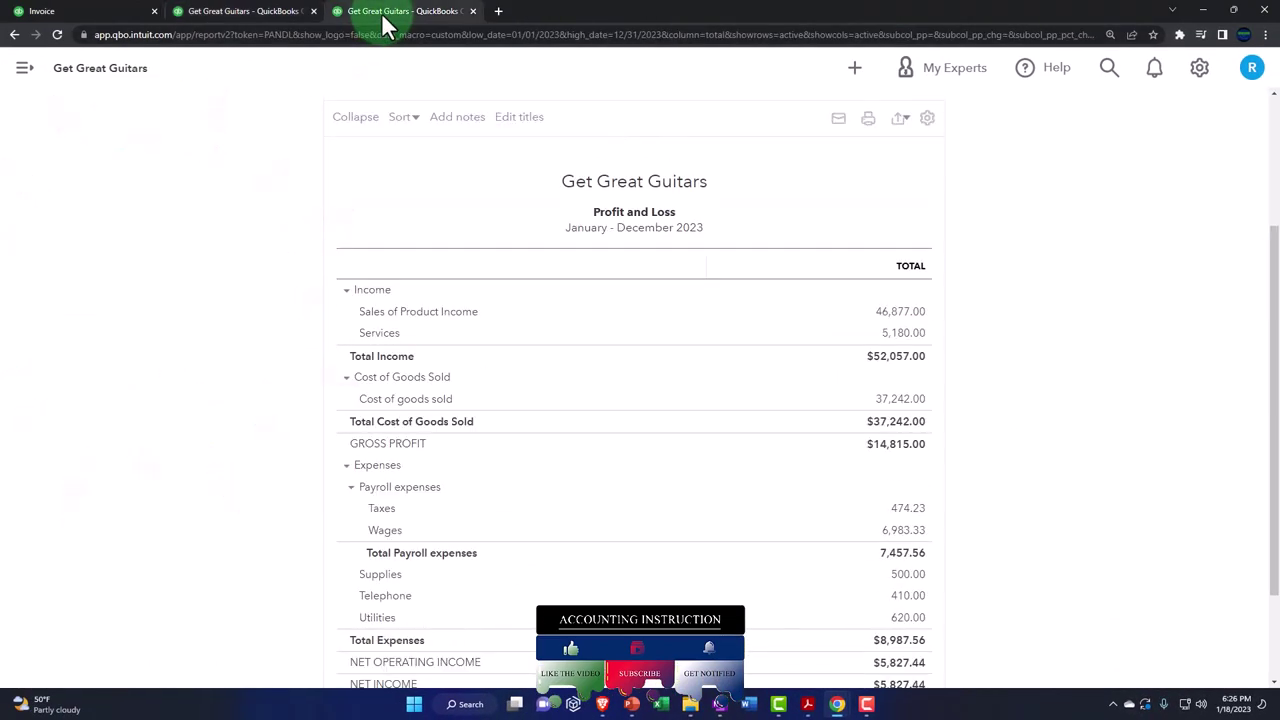
Rerun the Profit and Loss and drill into Services income to confirm 5,980.00.
scroll(740, 240, "up", 2)
left_click(797, 252)
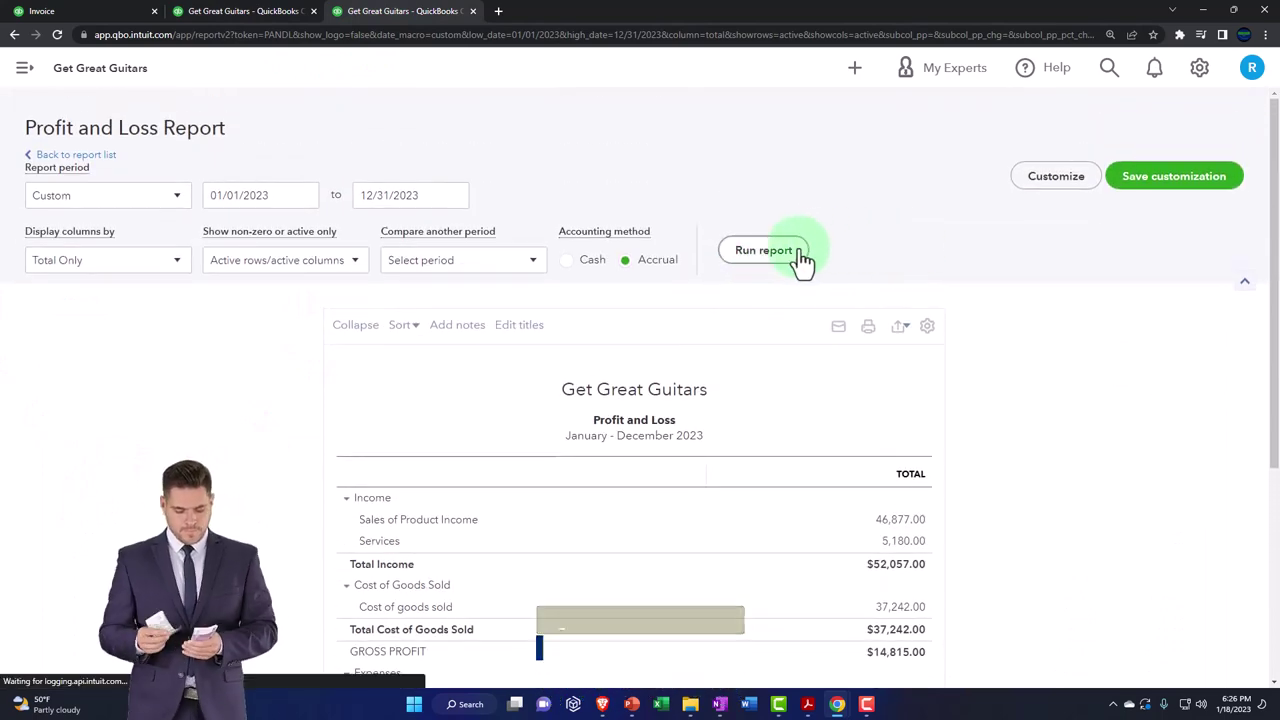
key("ctrl+minus")
key("ctrl+plus")
key("ctrl+plus")
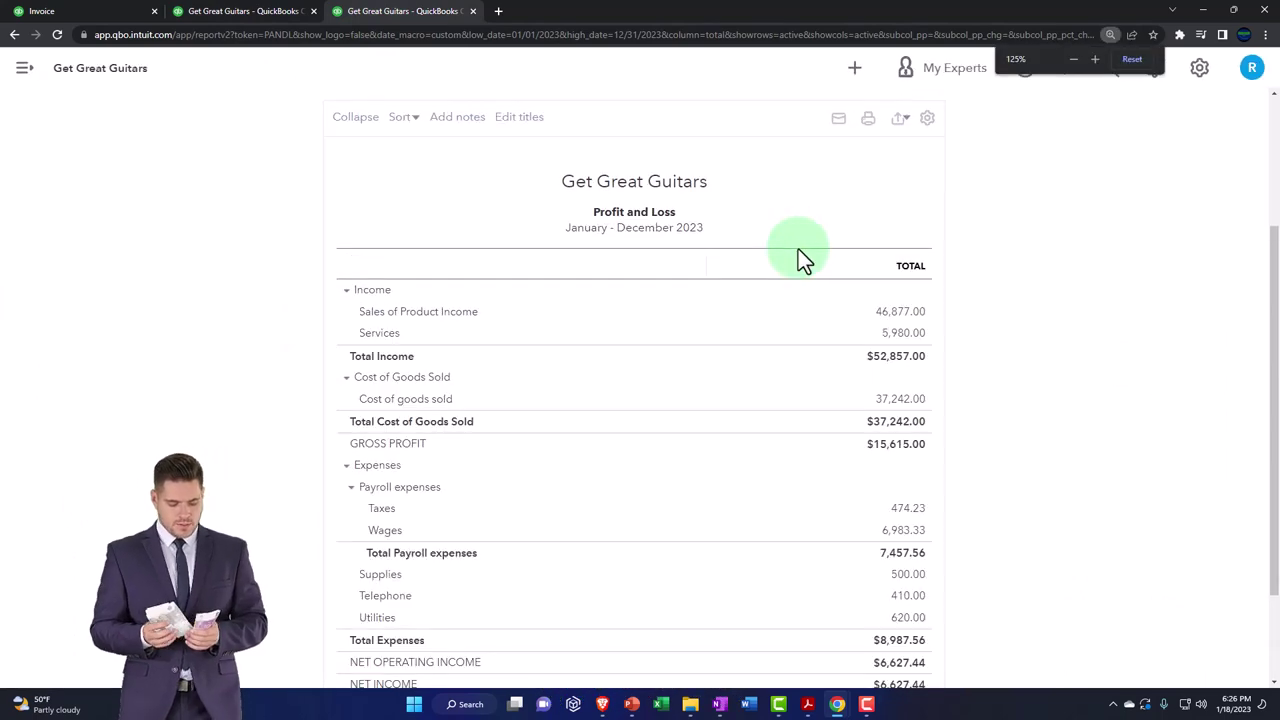
key("ctrl+plus")
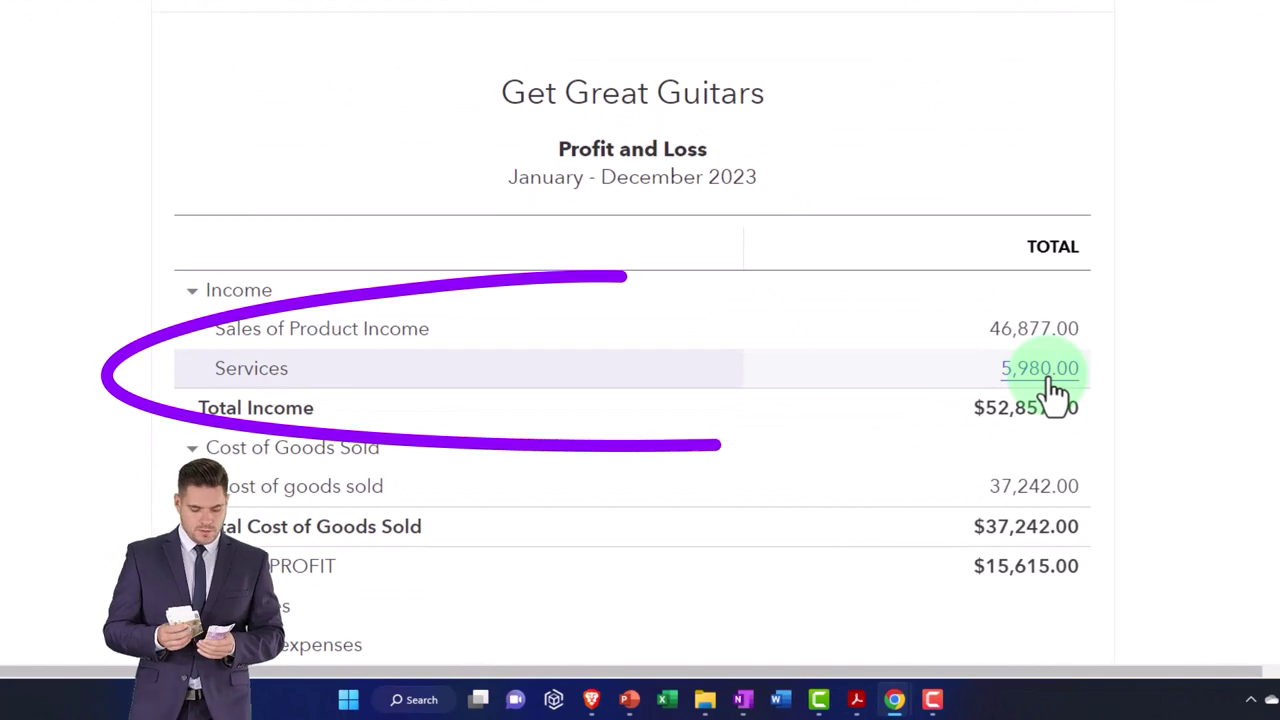
left_click(1055, 390)
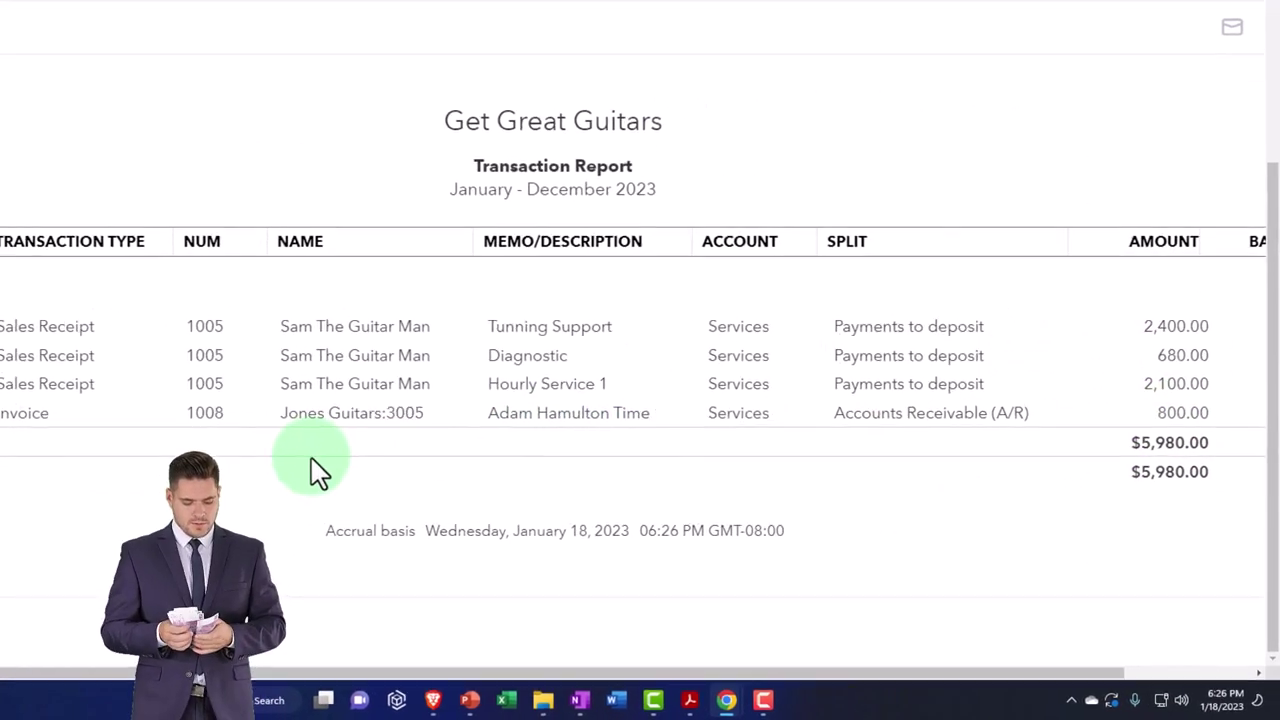
scroll(316, 470, "up", 5)
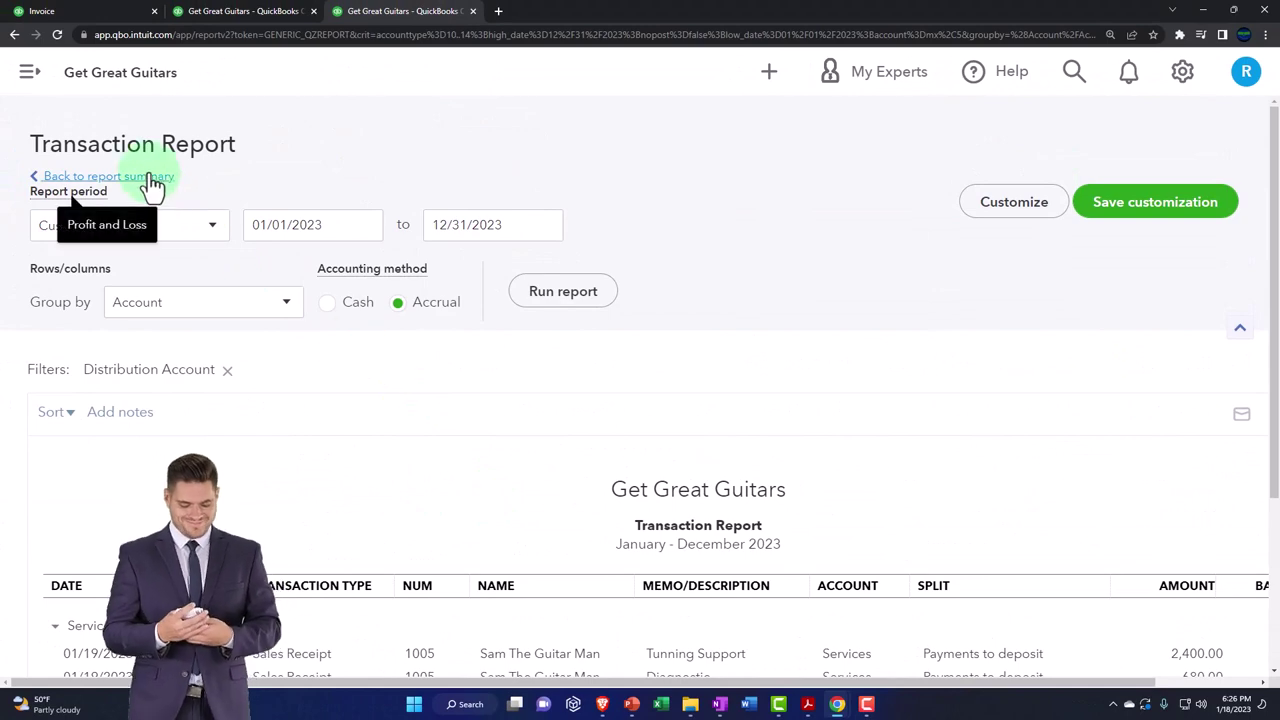
left_click(150, 177)
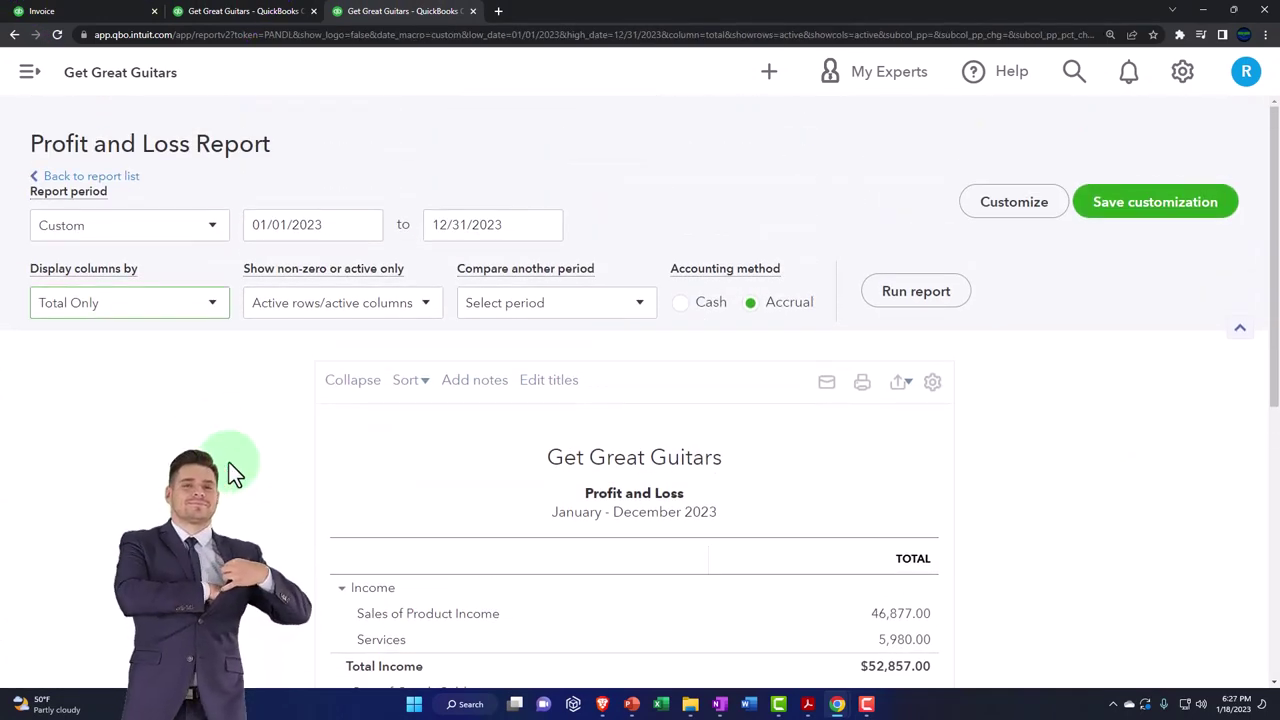
Display Profit and Loss columns by Customers, showing 800.00 Services under Jones Guitars' 3005.
left_click(212, 303)
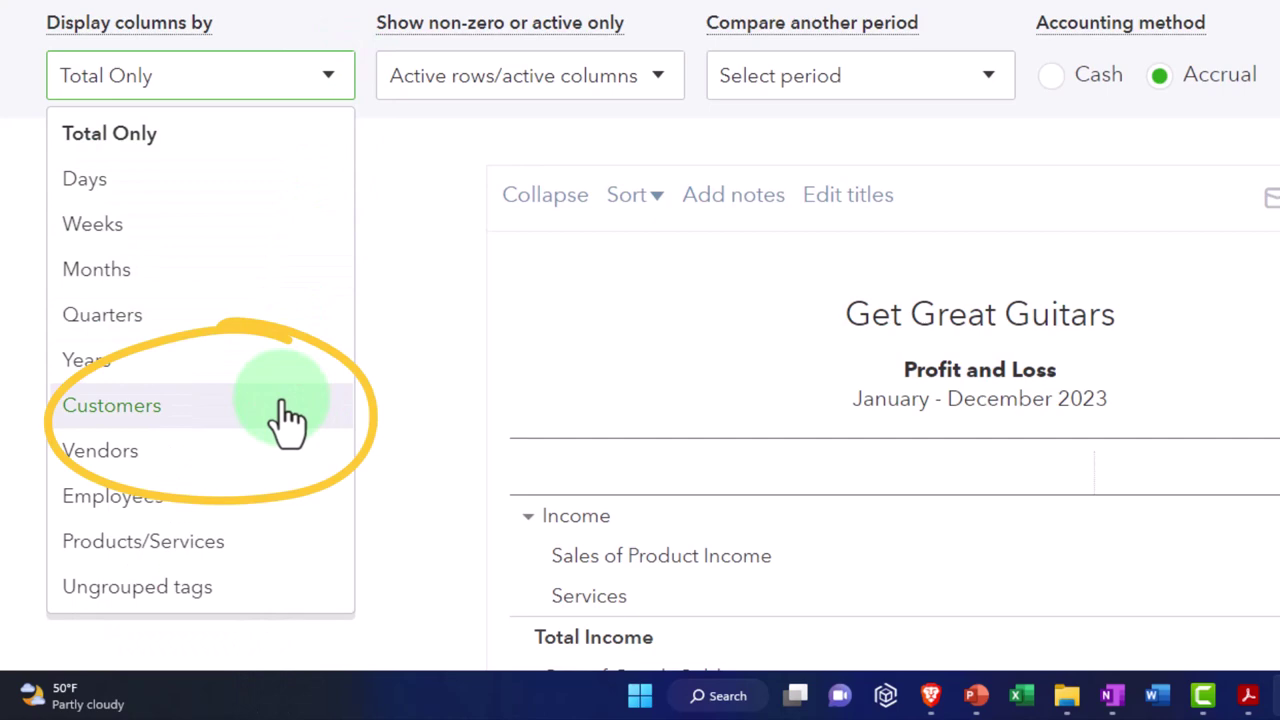
left_click(285, 415)
left_click(900, 297)
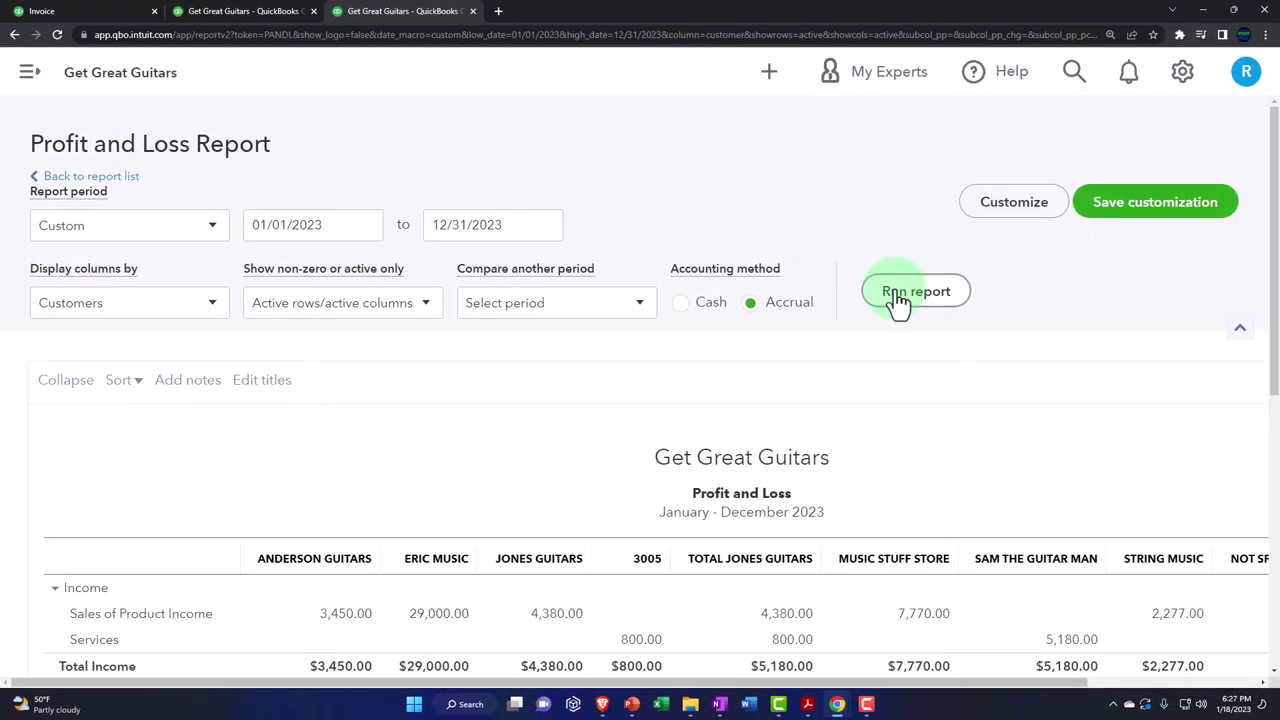
scroll(895, 296, "down", 3)
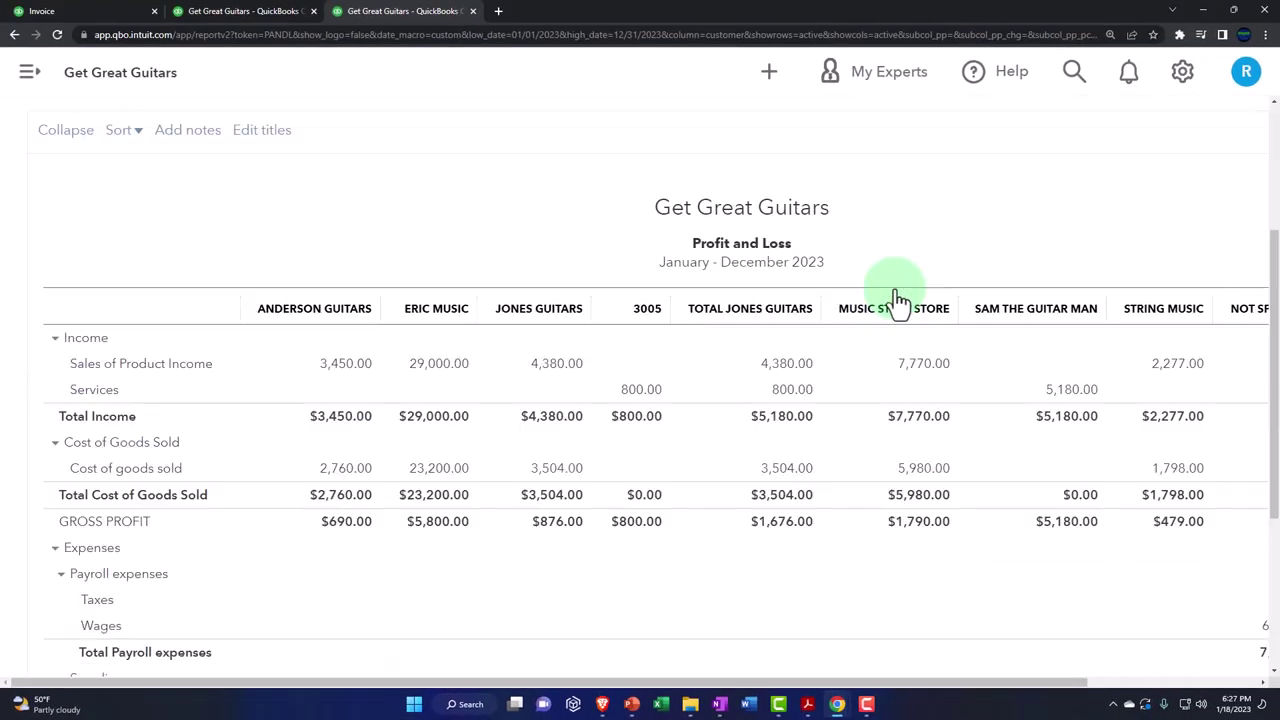
mouse_move(748, 686)
left_mouse_down()
mouse_move(980, 703)
mouse_move(740, 703)
left_mouse_up()
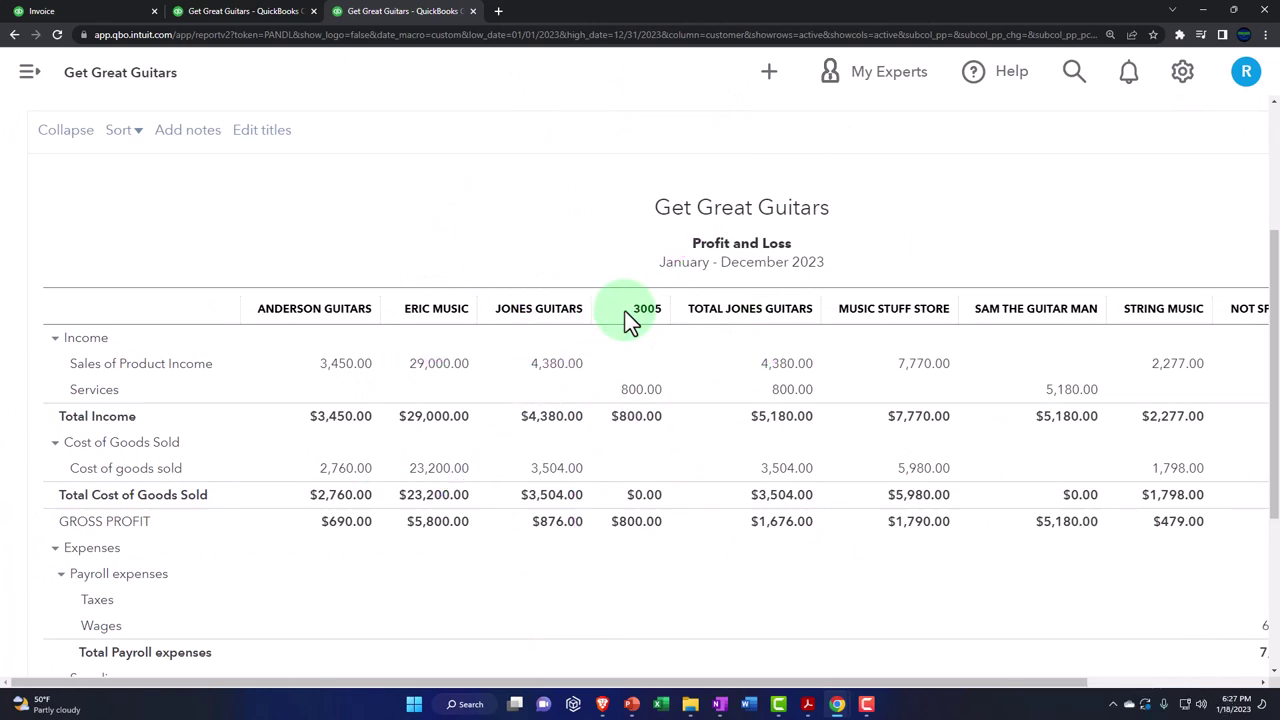
left_click(108, 10)
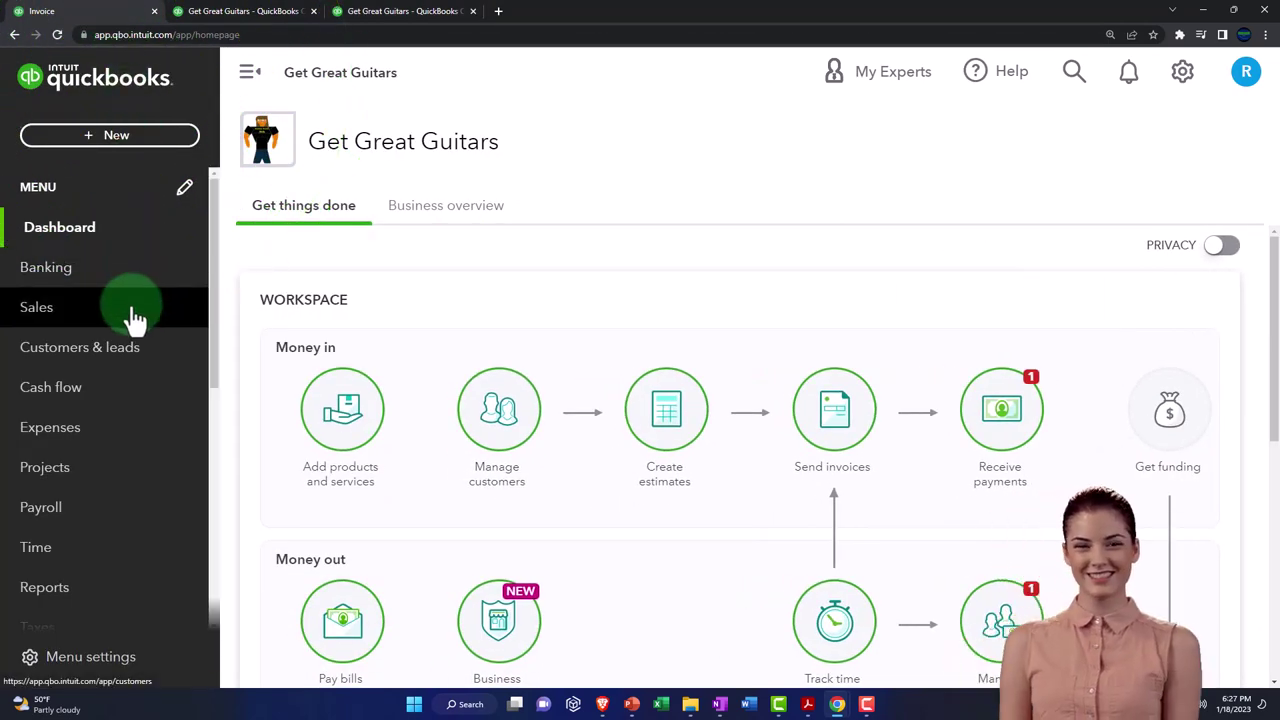
Filter customers to Open Invoices and open Jones Guitars' 3005, showing invoice 1008 at $800.00.
left_click(135, 318)
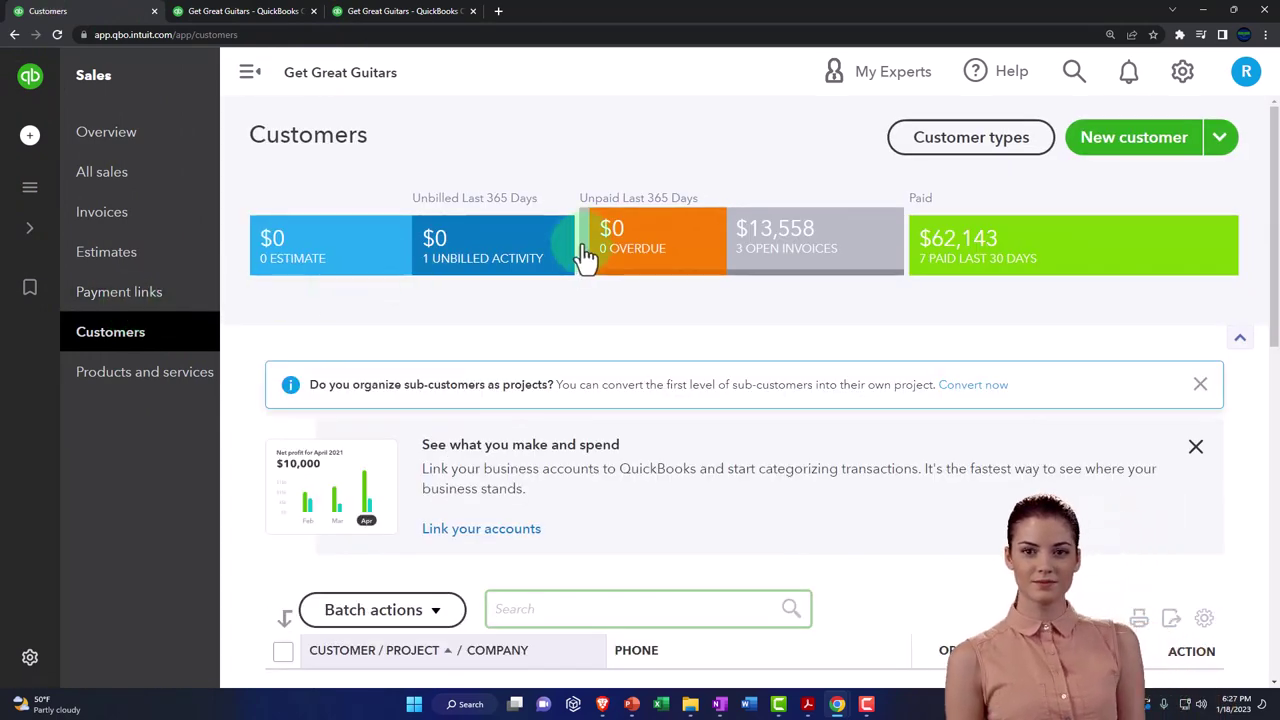
left_click(118, 336)
left_click(248, 90)
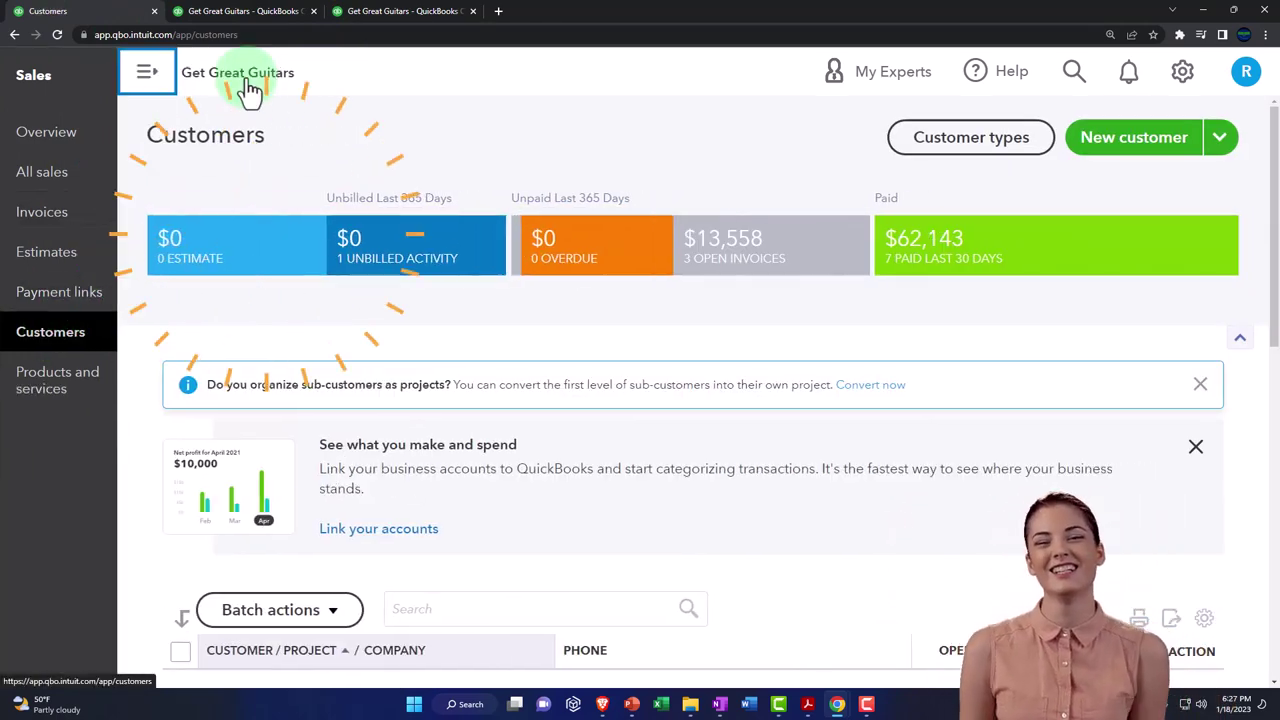
scroll(386, 378, "down", 2)
scroll(386, 374, "down", 2)
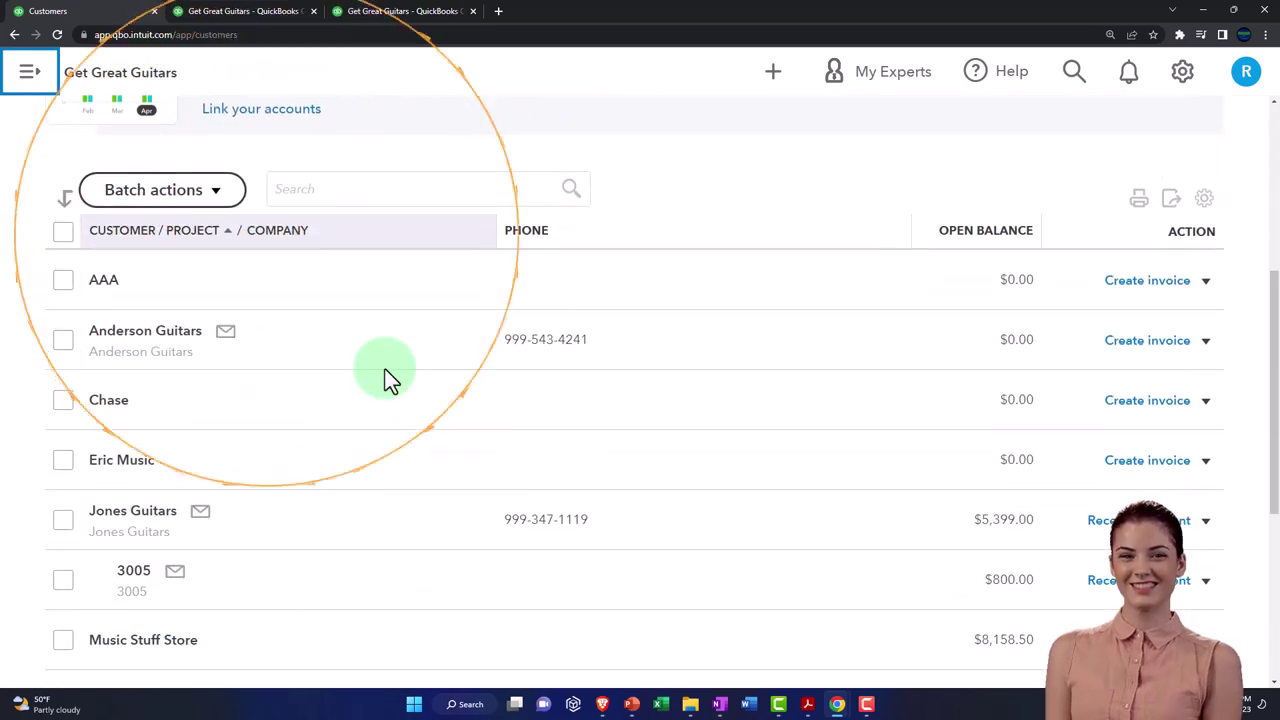
scroll(380, 385, "down", 1)
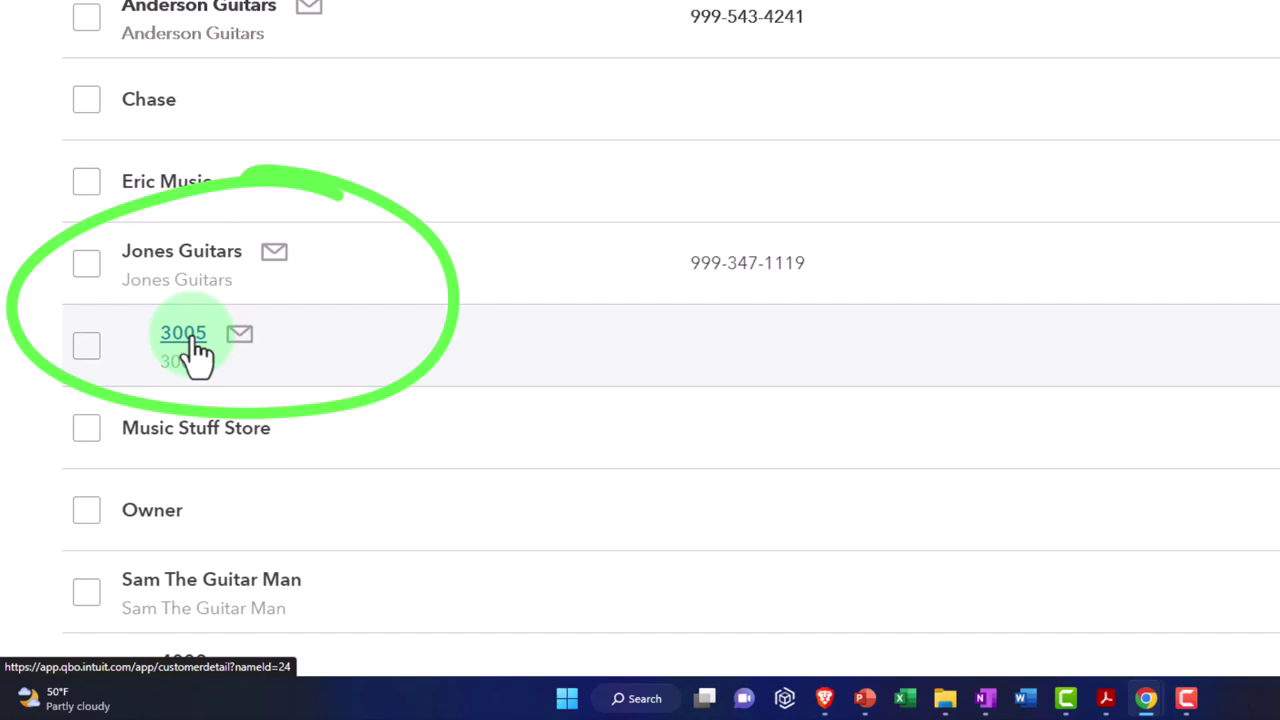
scroll(190, 350, "up", 8)
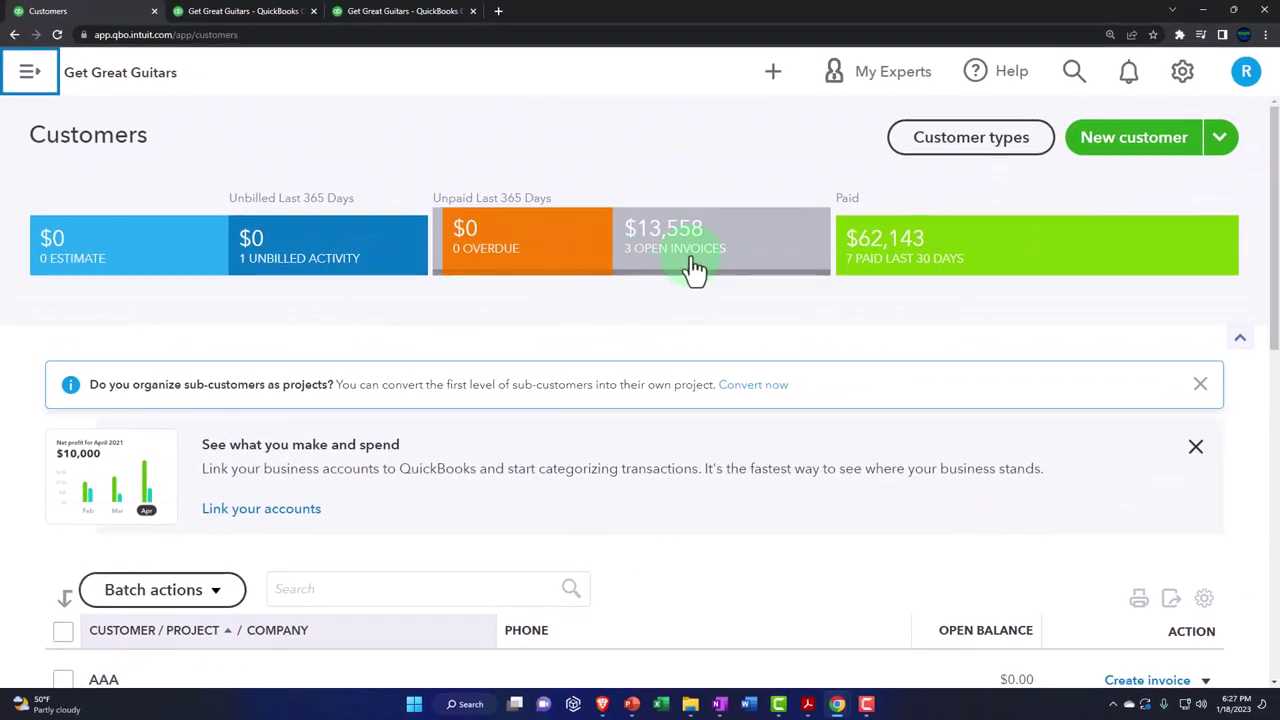
left_click(695, 268)
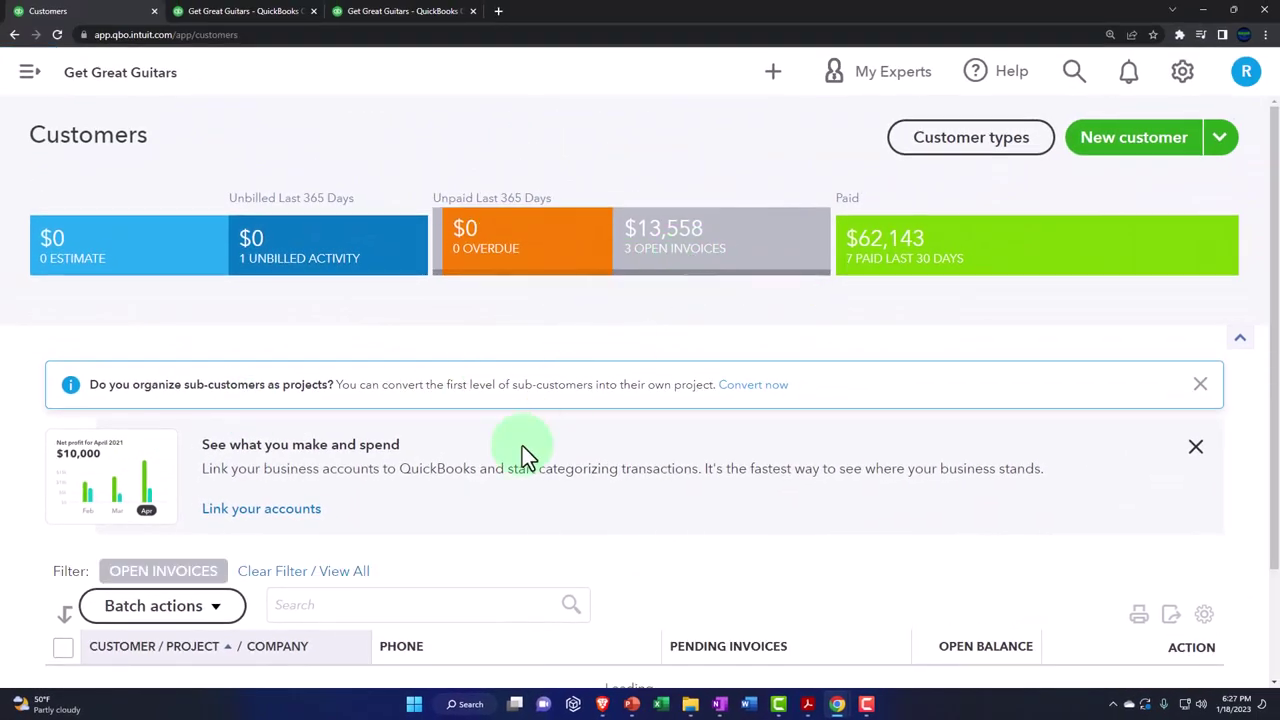
scroll(522, 446, "down", 2)
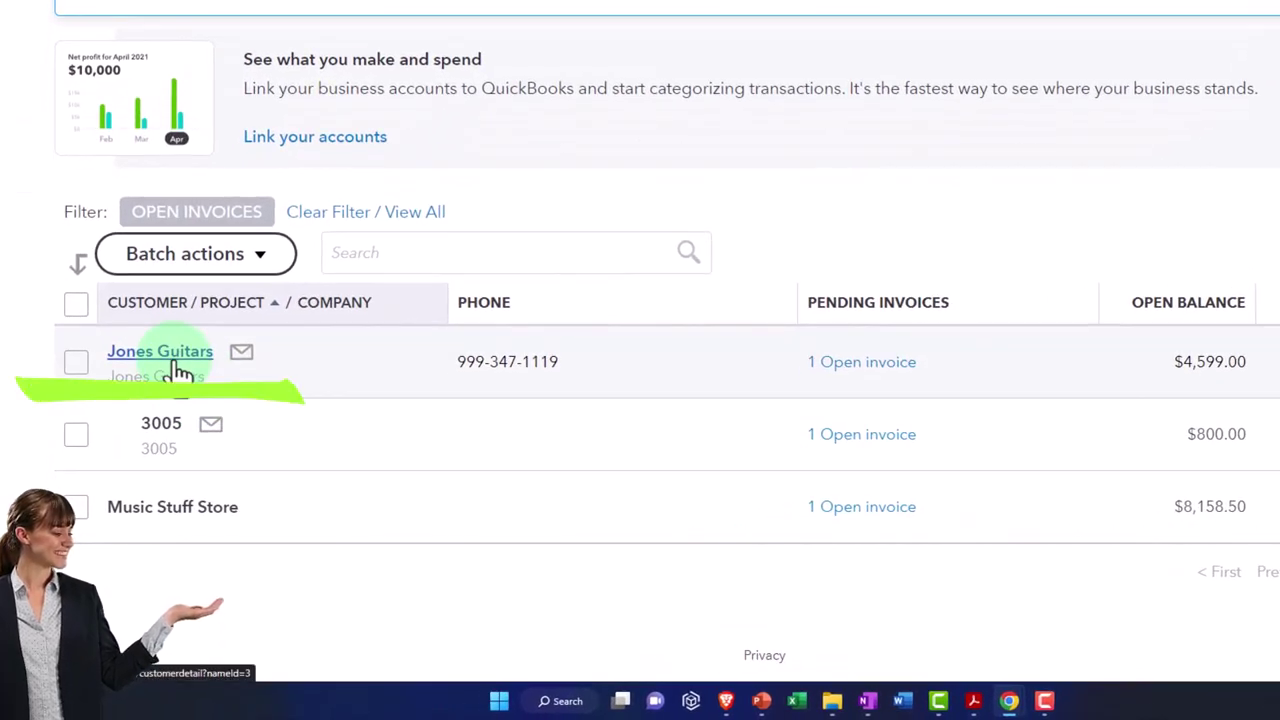
left_click(161, 425)
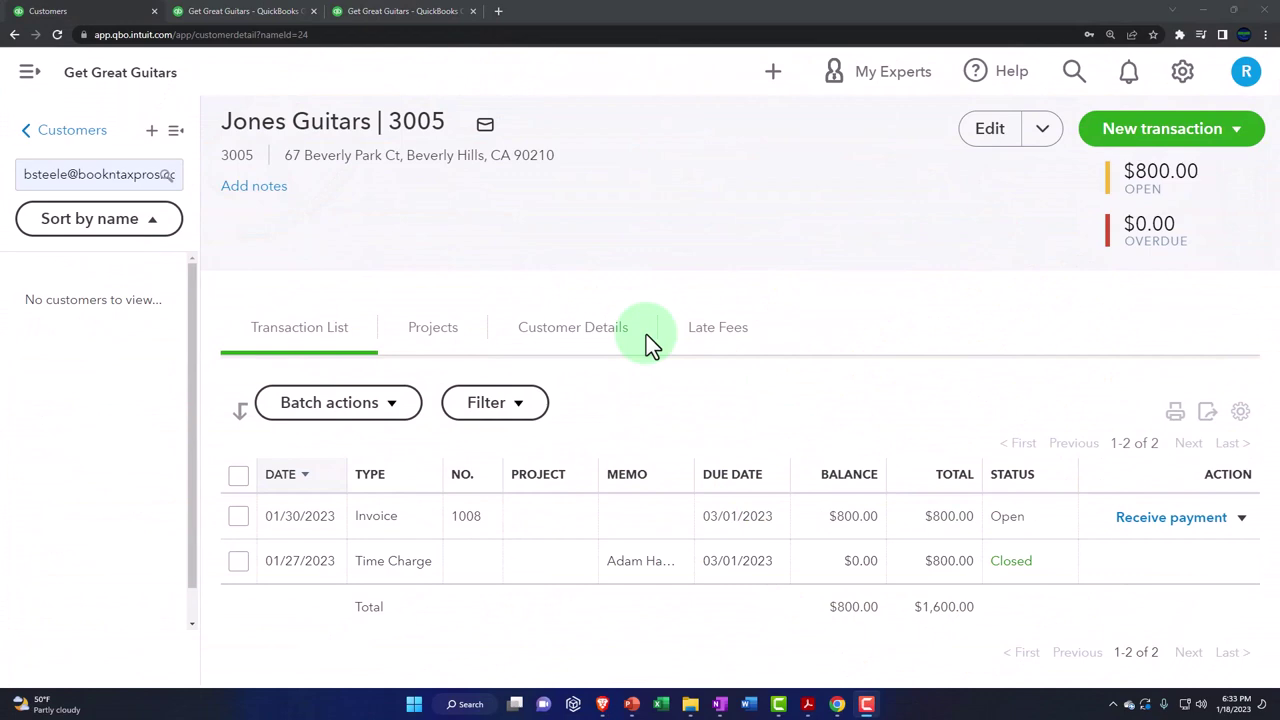
Turn off 'Track billable expenses and items as income' in Bills and expenses settings, save, and return to the 3005 customer page.
left_click(1183, 80)
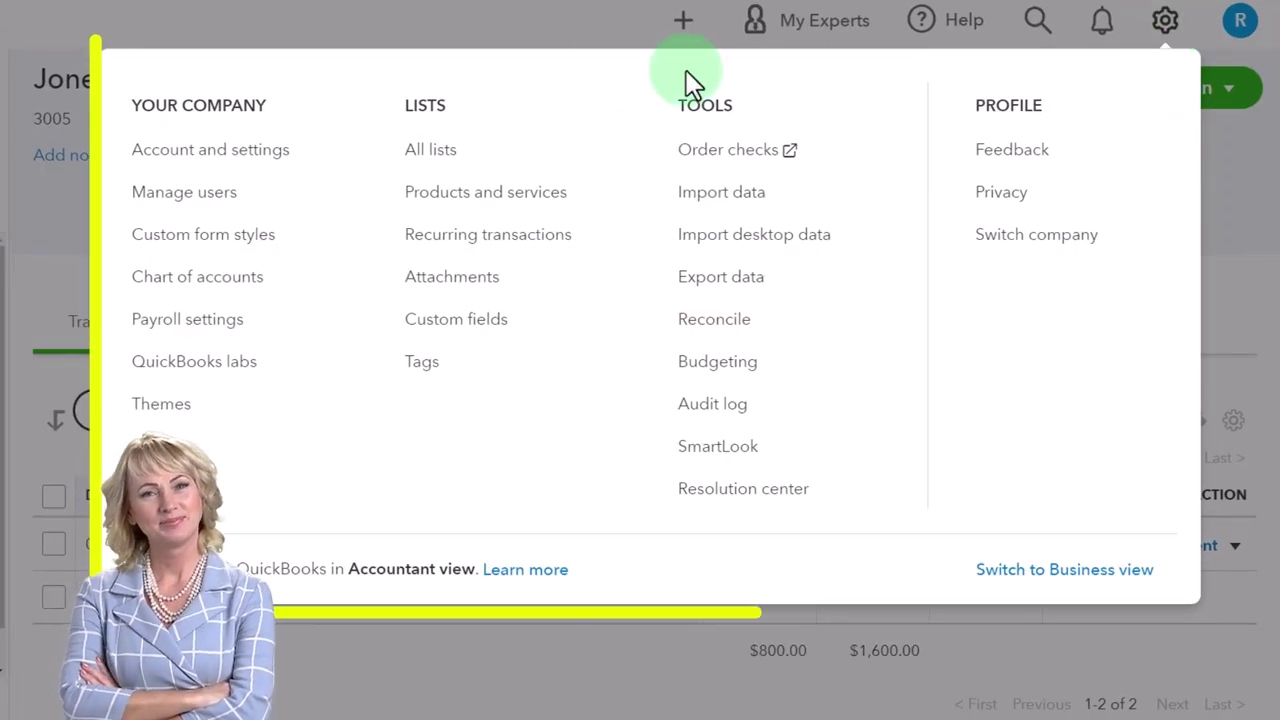
left_click(283, 158)
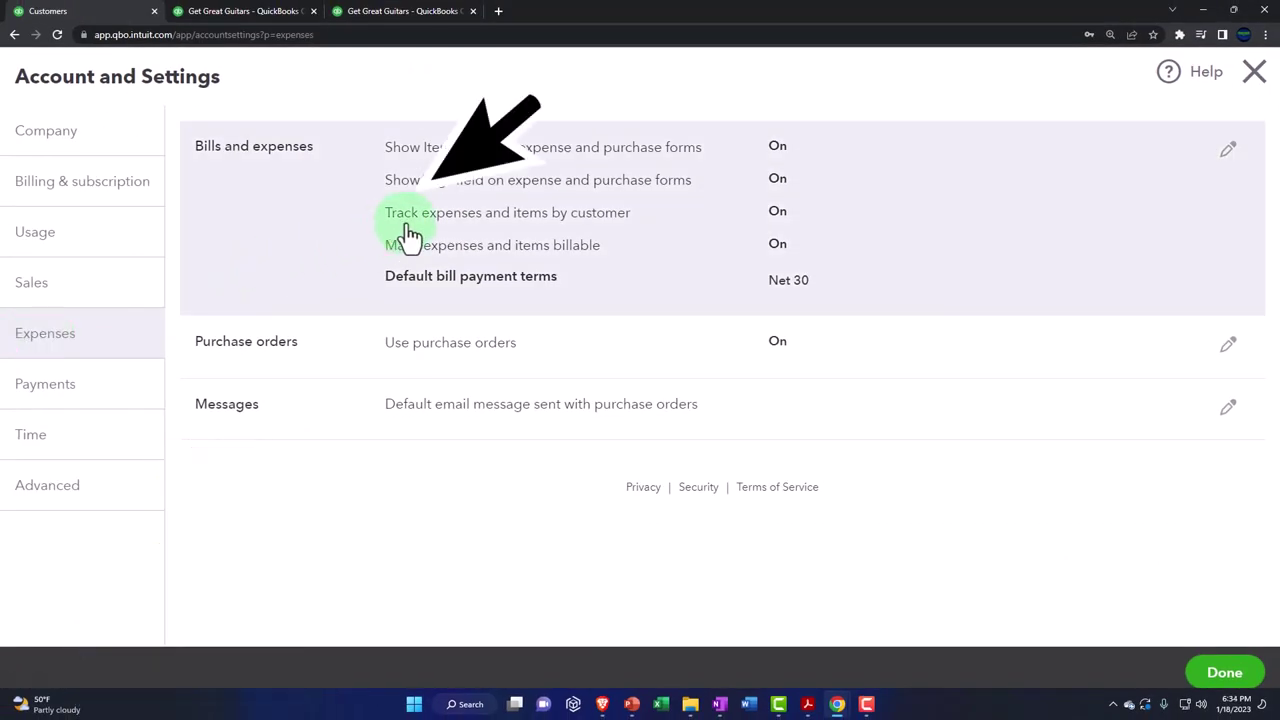
left_click(409, 234)
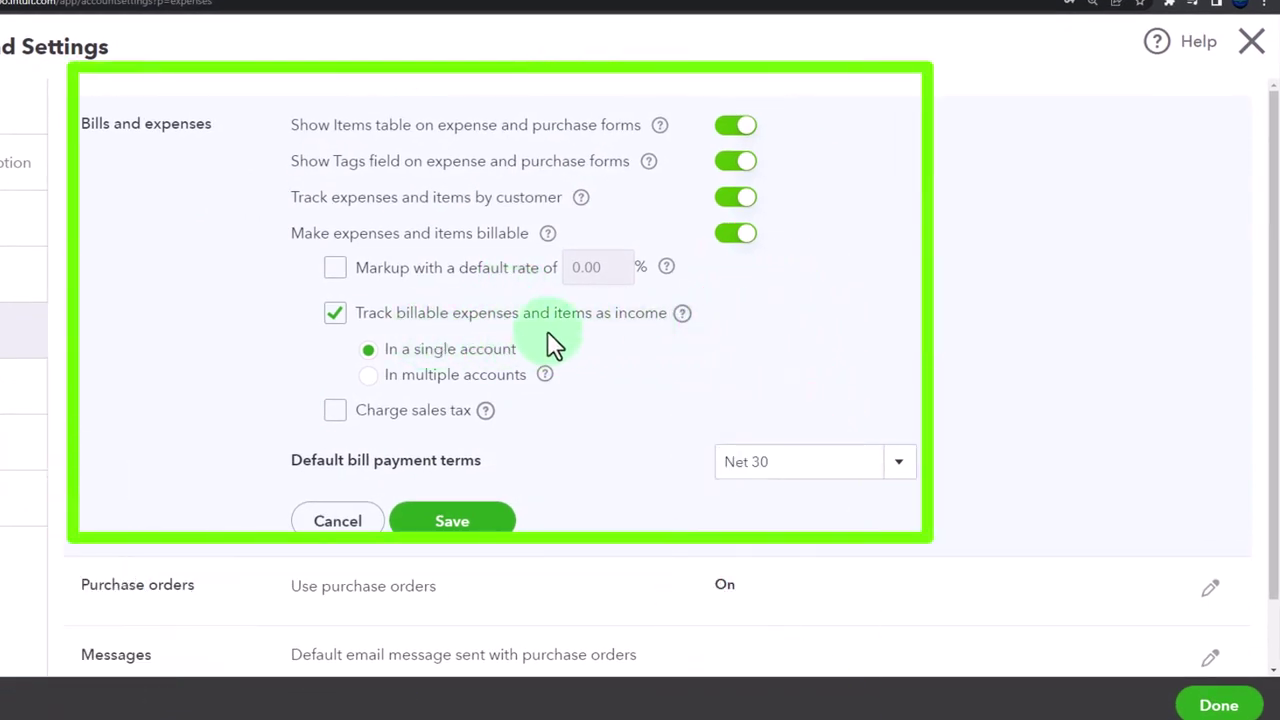
left_click(335, 314)
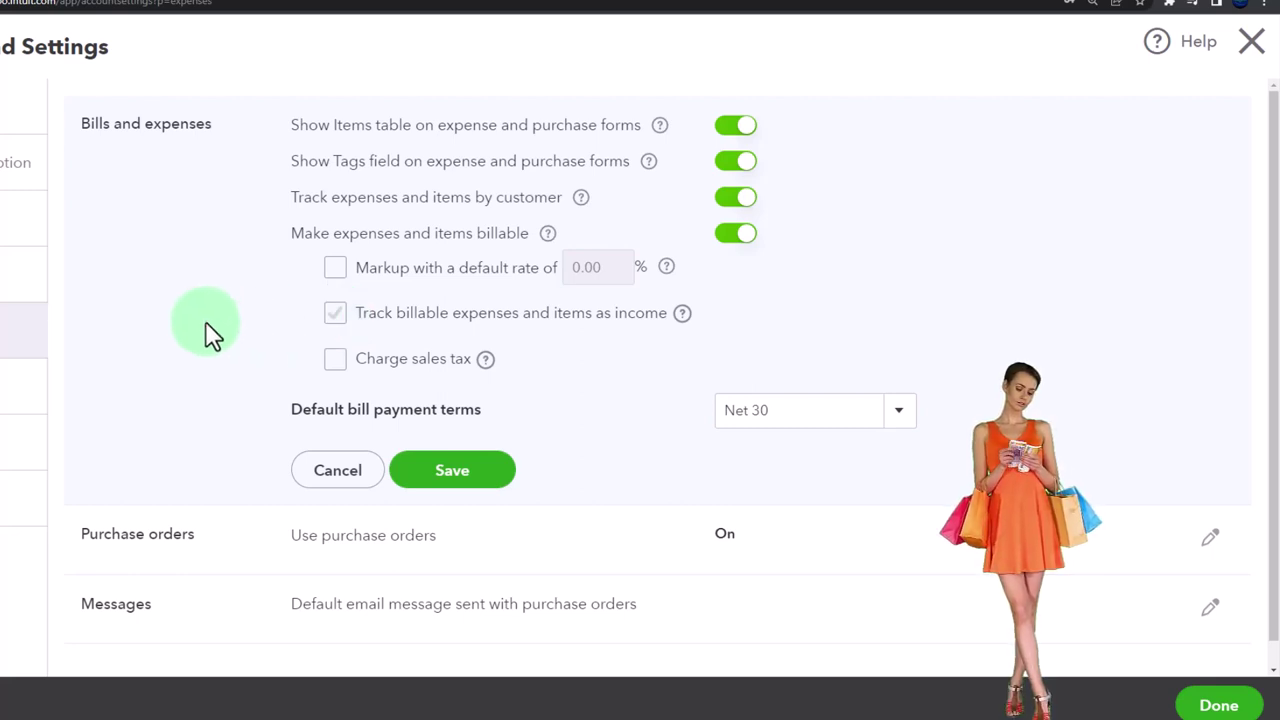
left_click(455, 472)
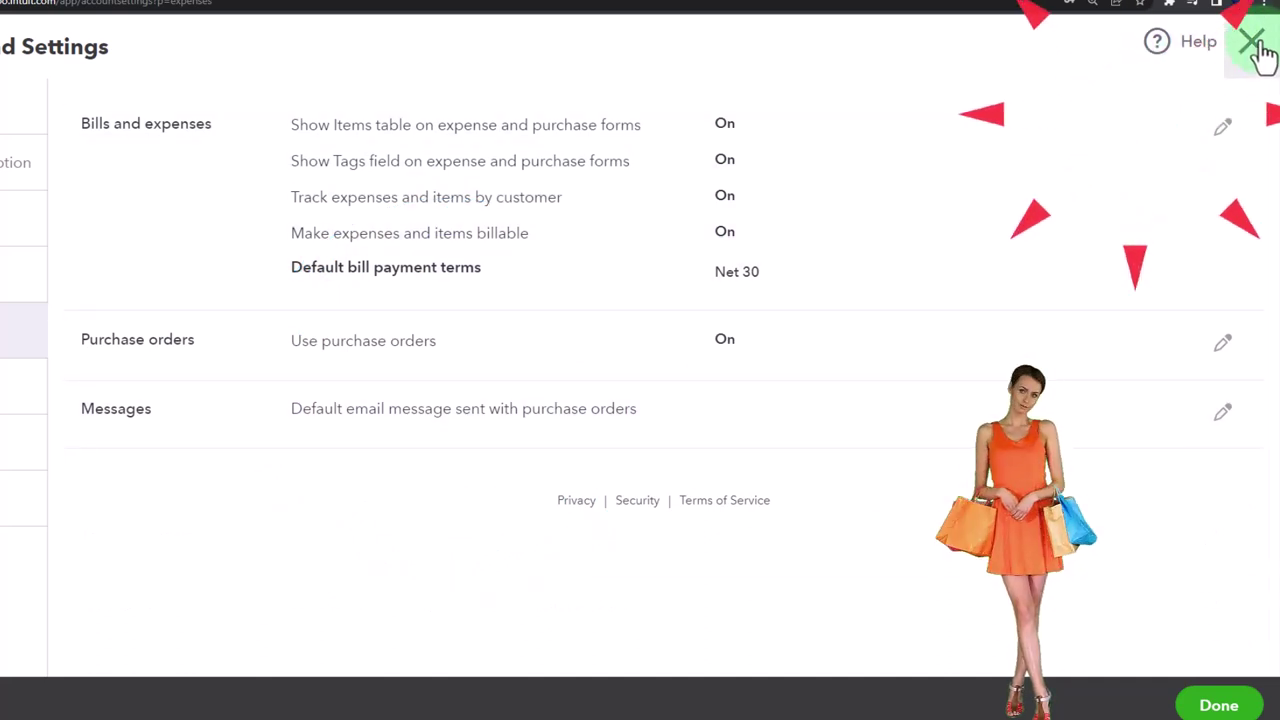
left_click(1256, 46)
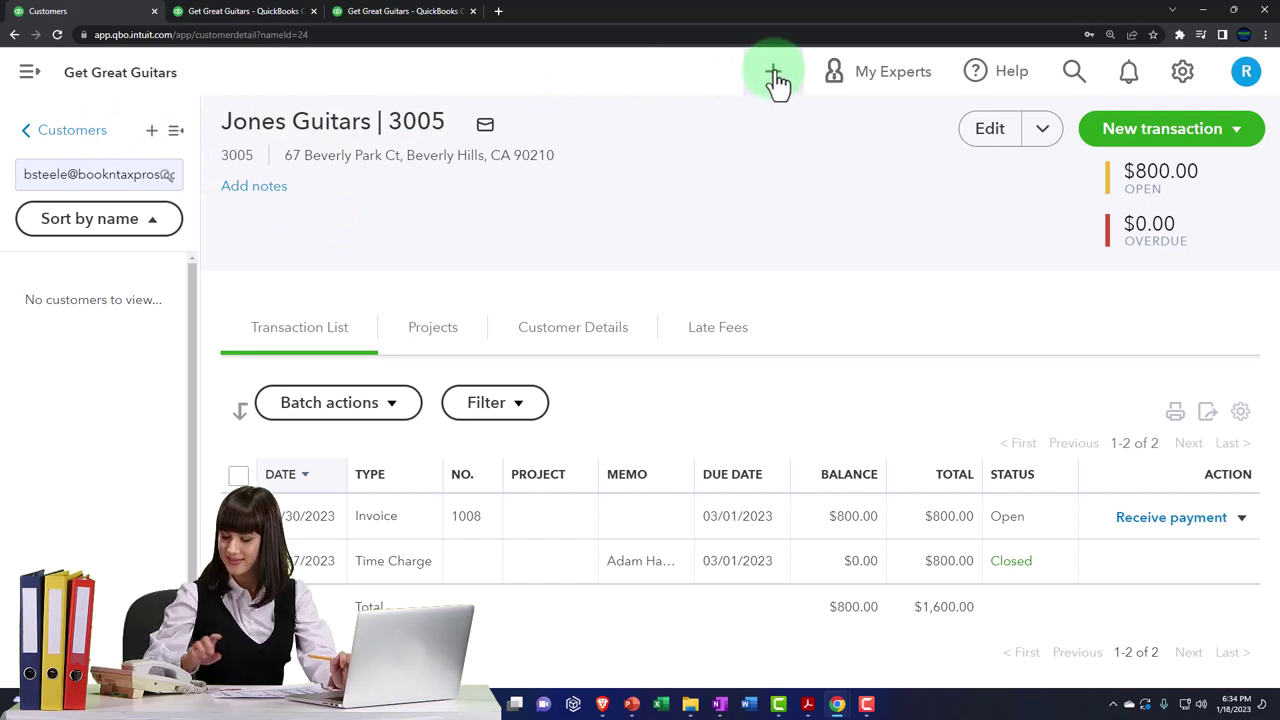
Start a new check with Office Depot as the payee.
left_click(775, 78)
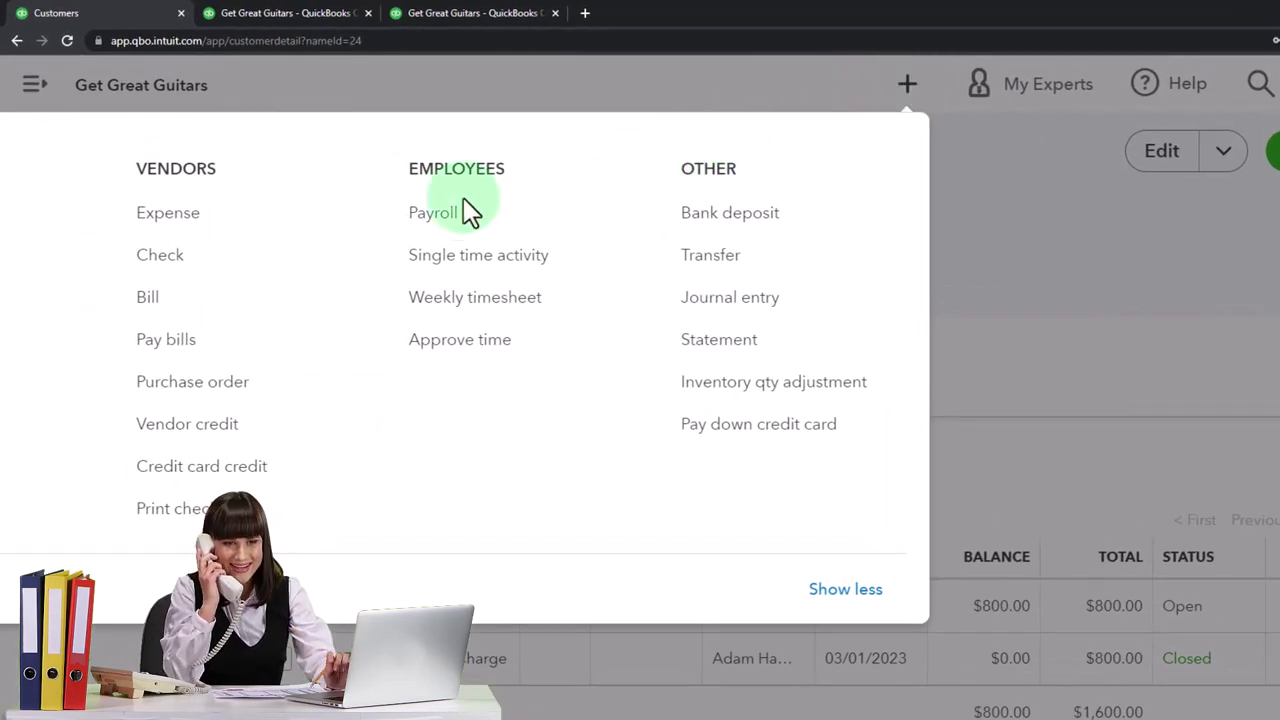
key("ctrl+minus")
left_click(390, 223)
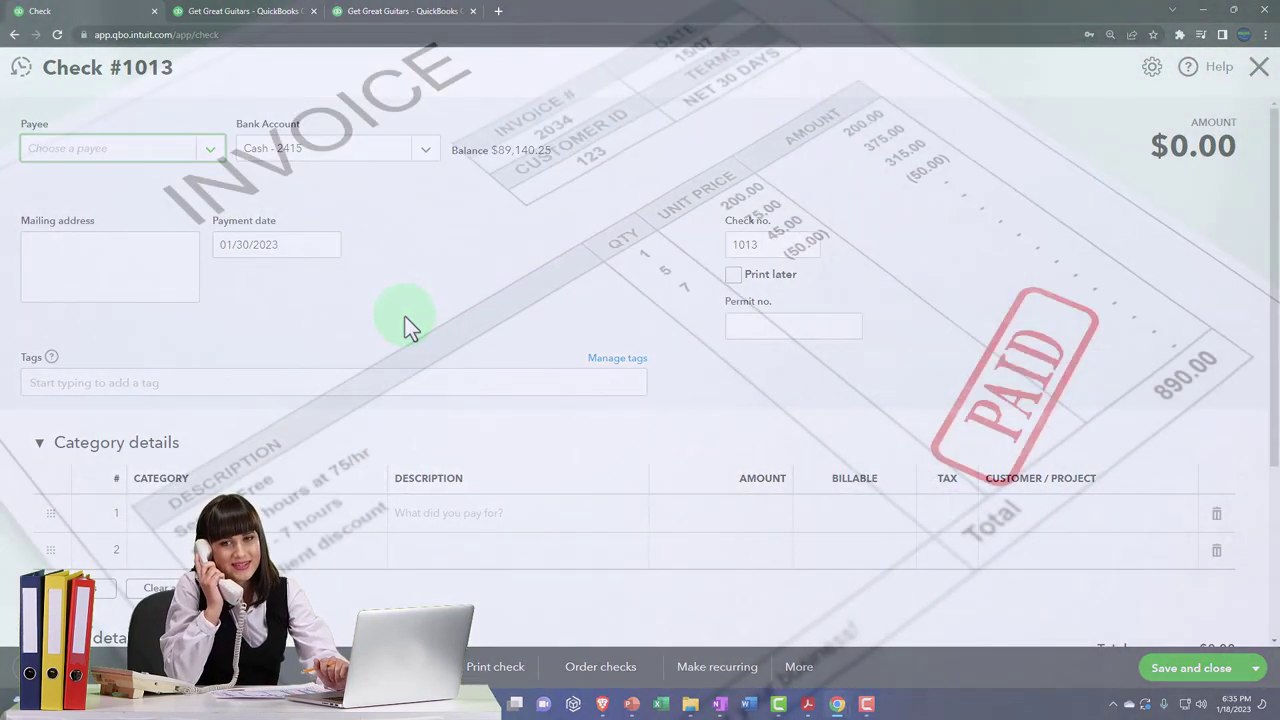
type("O")
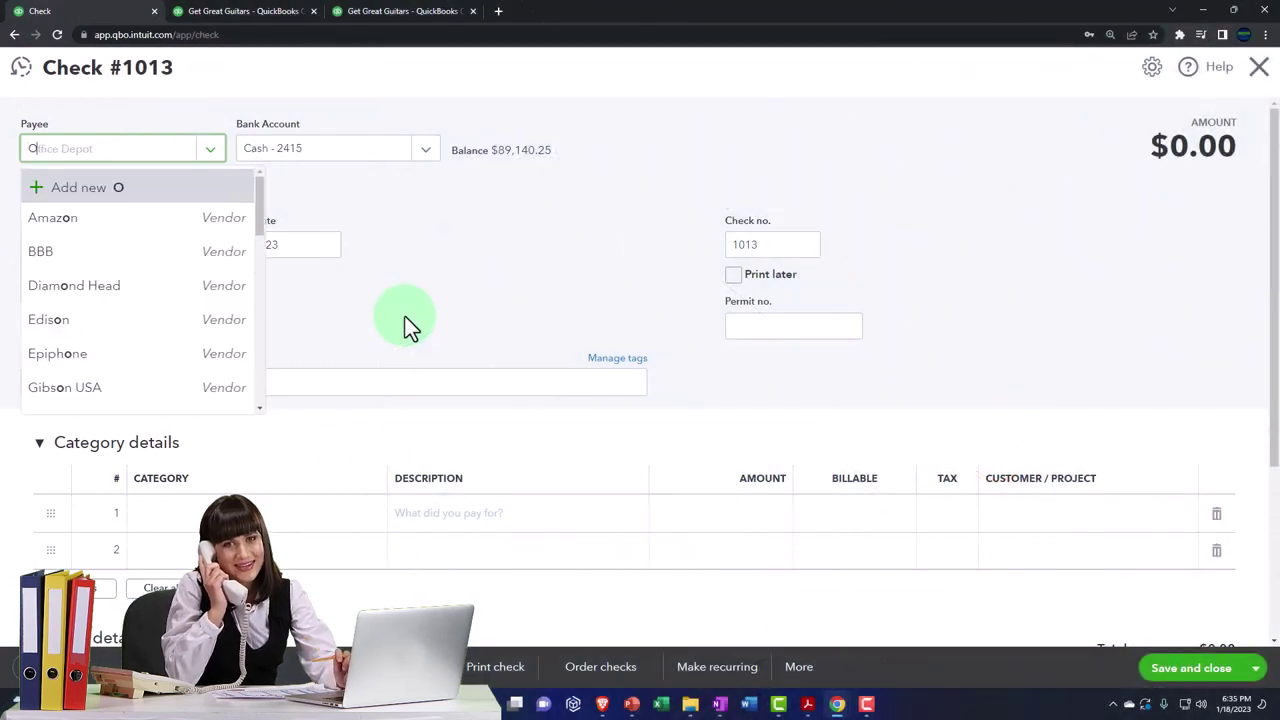
type("ffice")
key("Down")
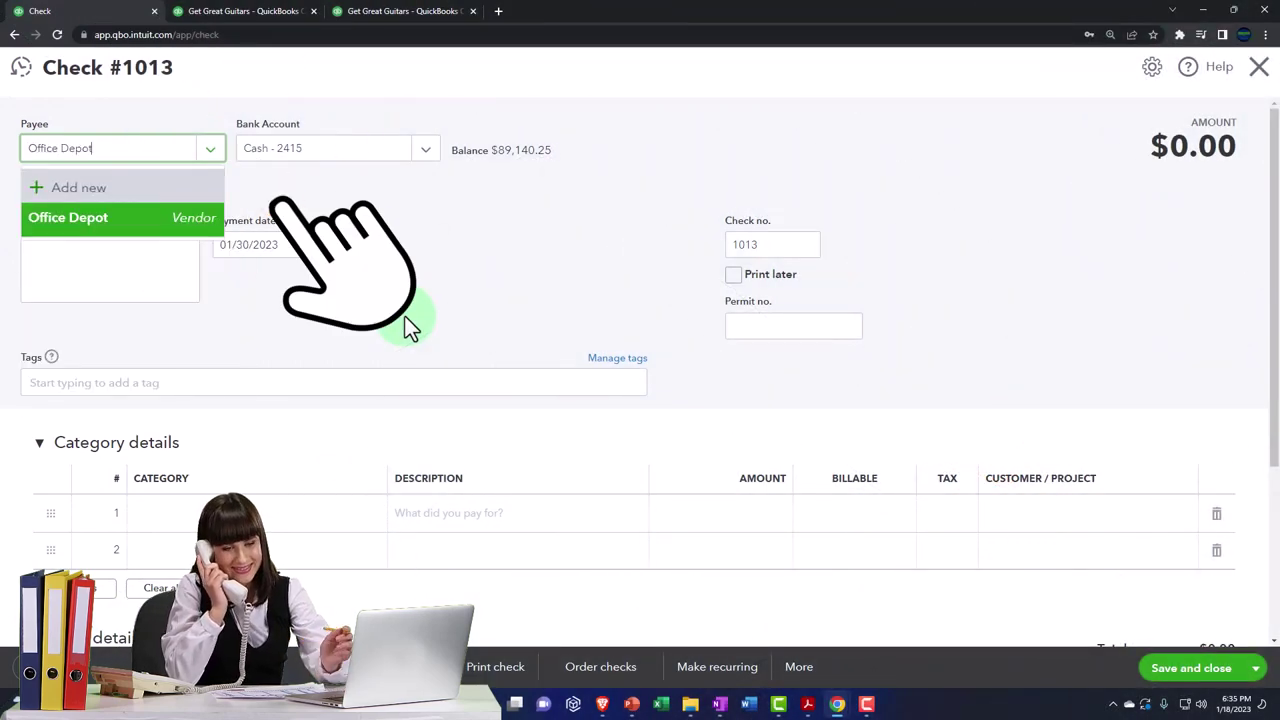
key("Tab")
Keep the 01/30/2023 date and change the check number from 1013 to 1014.
key("Tab")
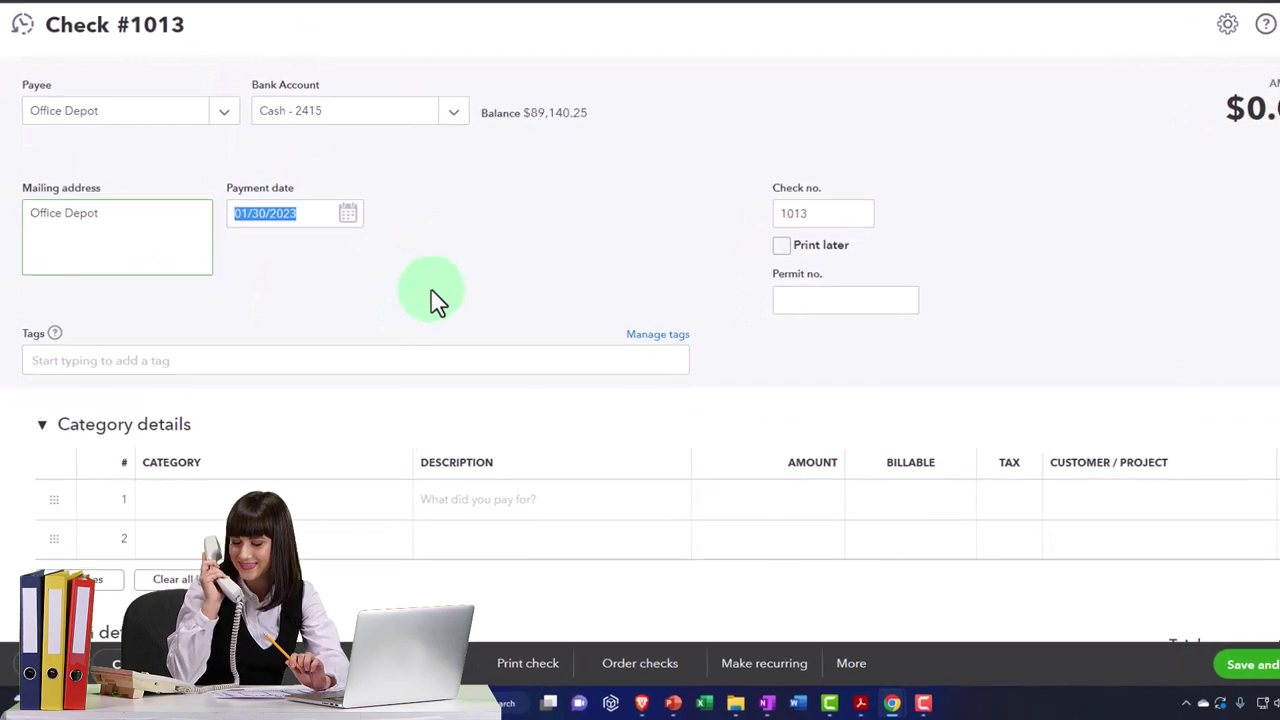
key("Tab")
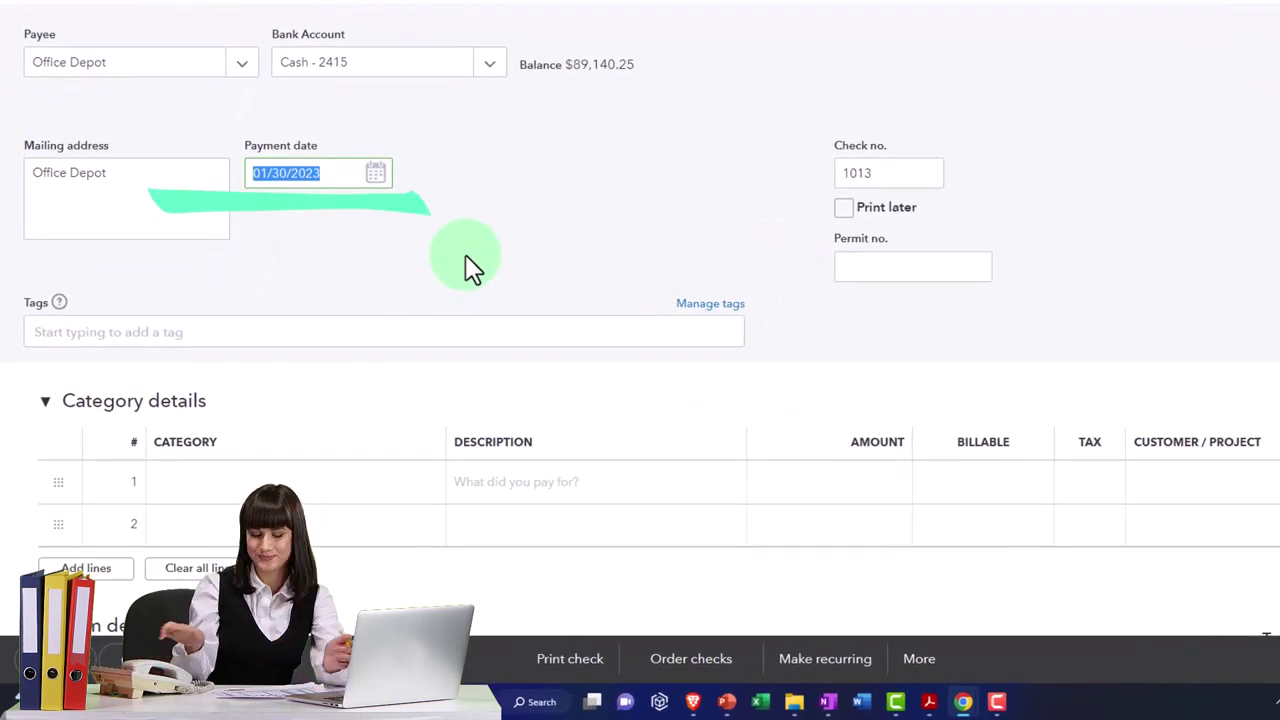
key("Tab")
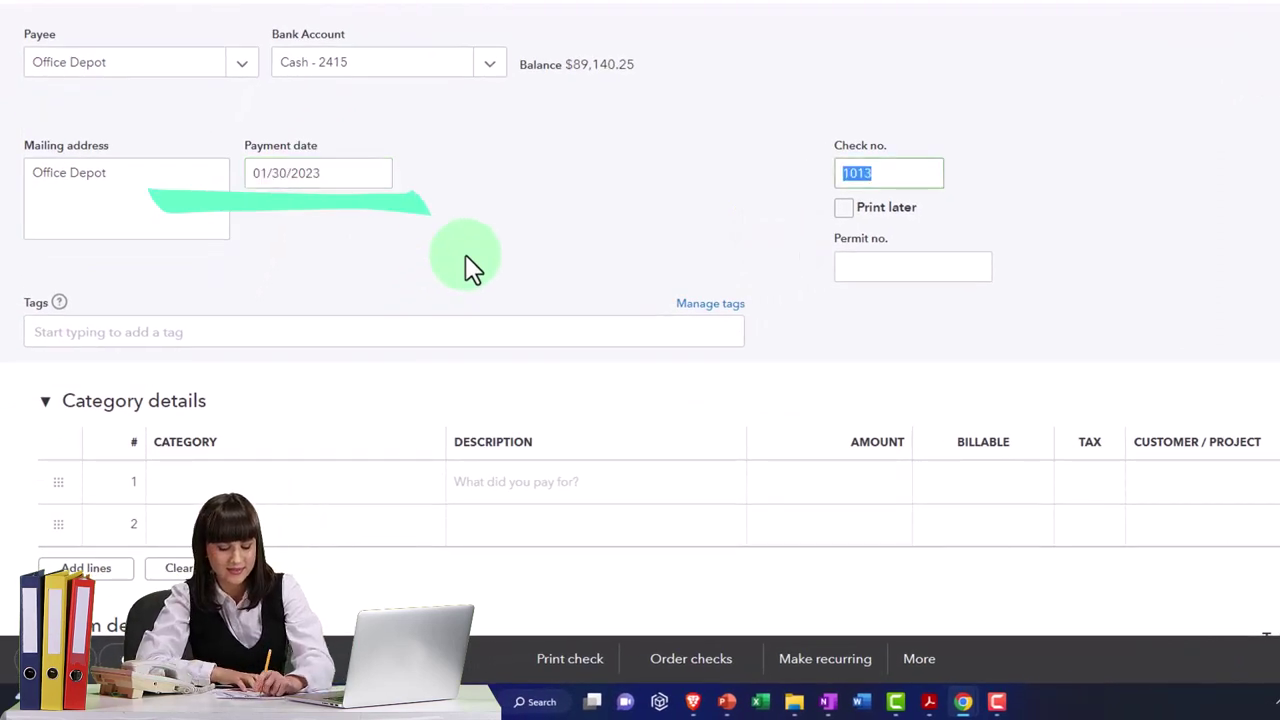
key("BackSpace")
type("101")
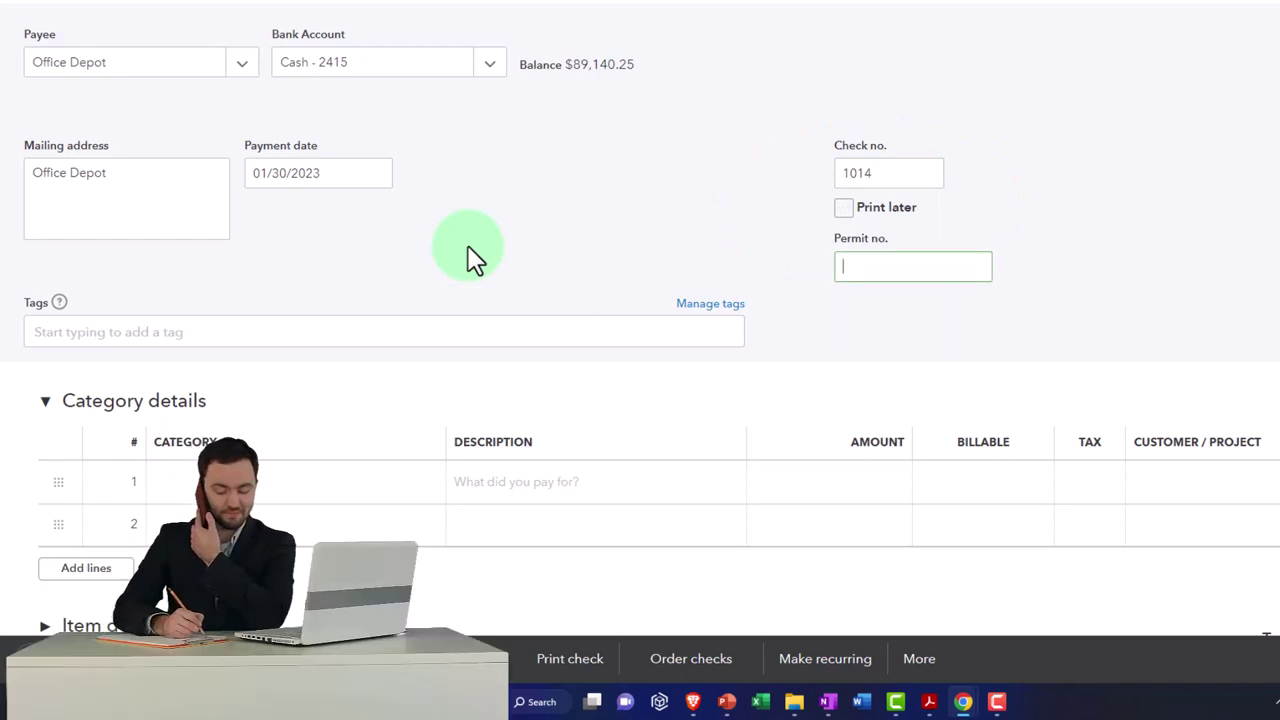
key("Tab")
key("Tab")
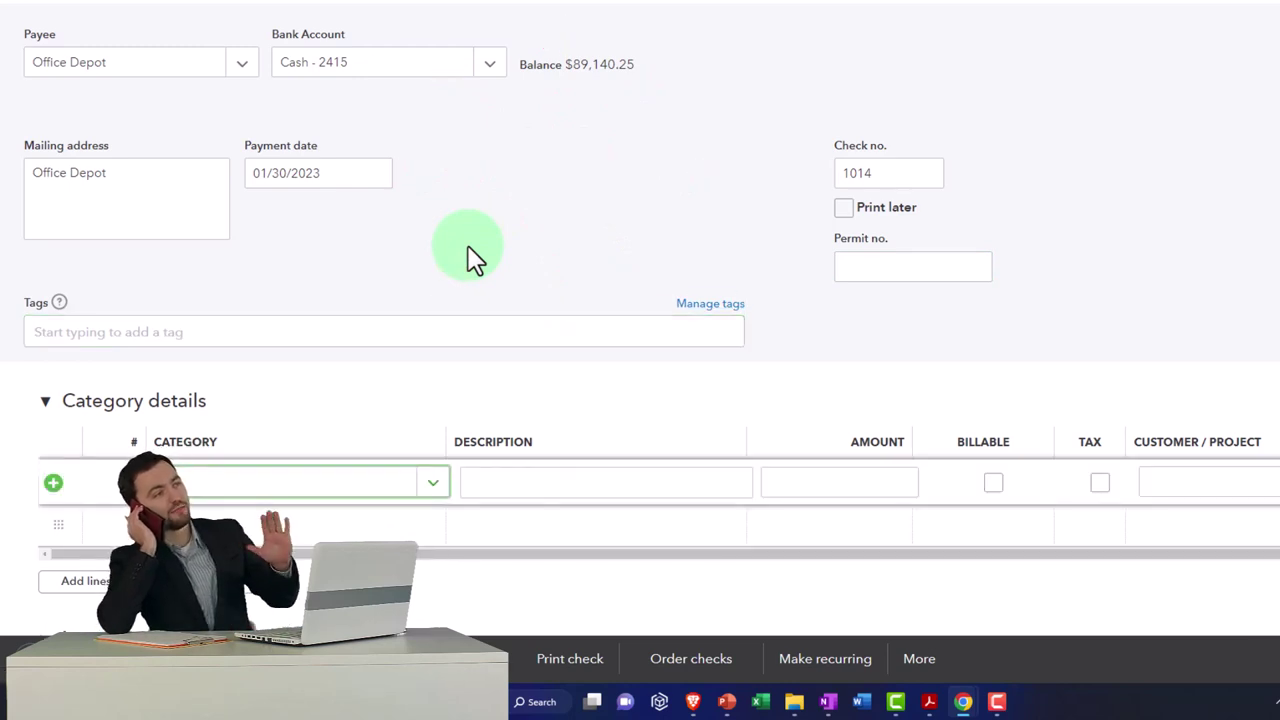
Set check line 1 to the Supplies category for 130.00 and mark it billable.
scroll(474, 258, "down", 1)
left_click(229, 421)
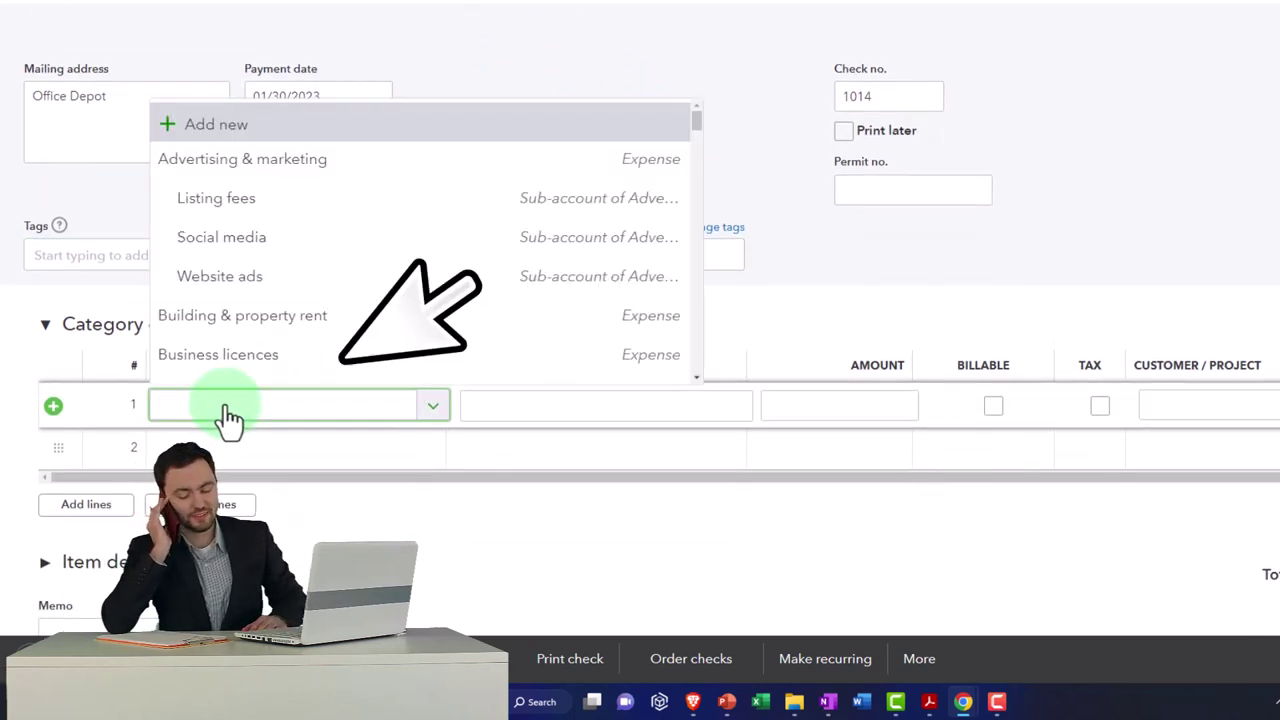
type("supp")
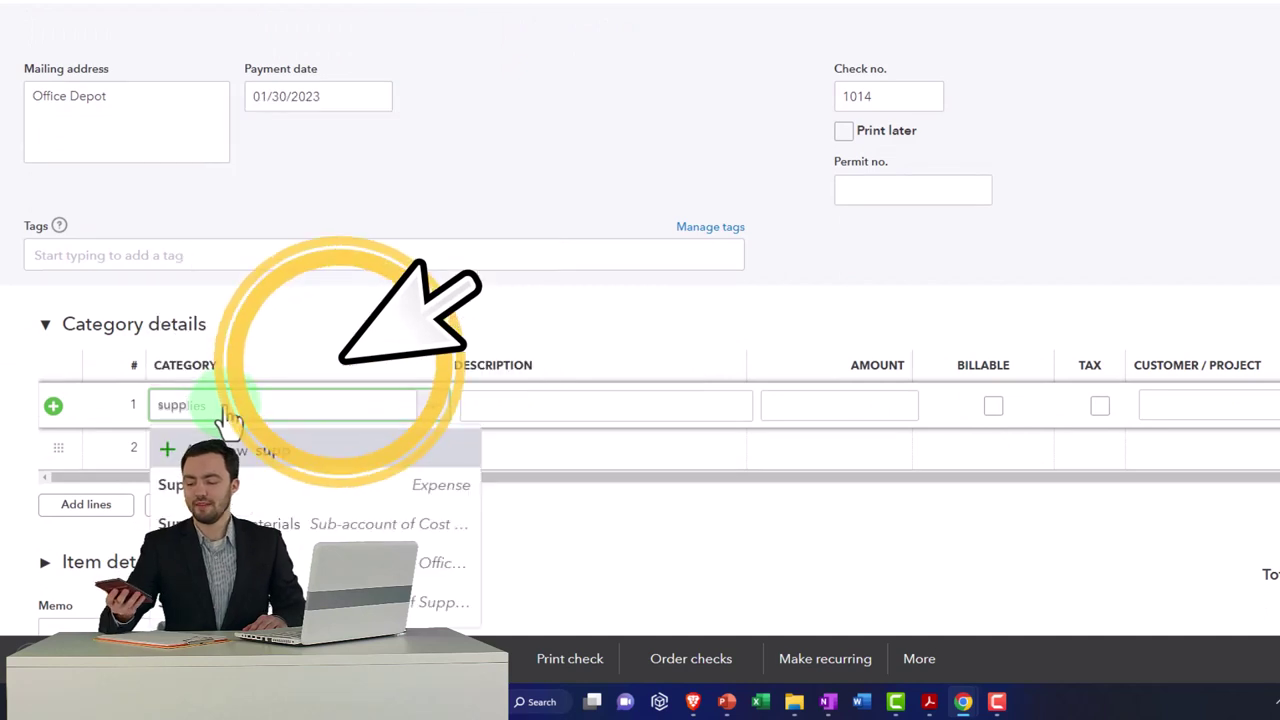
key("Down")
key("Down")
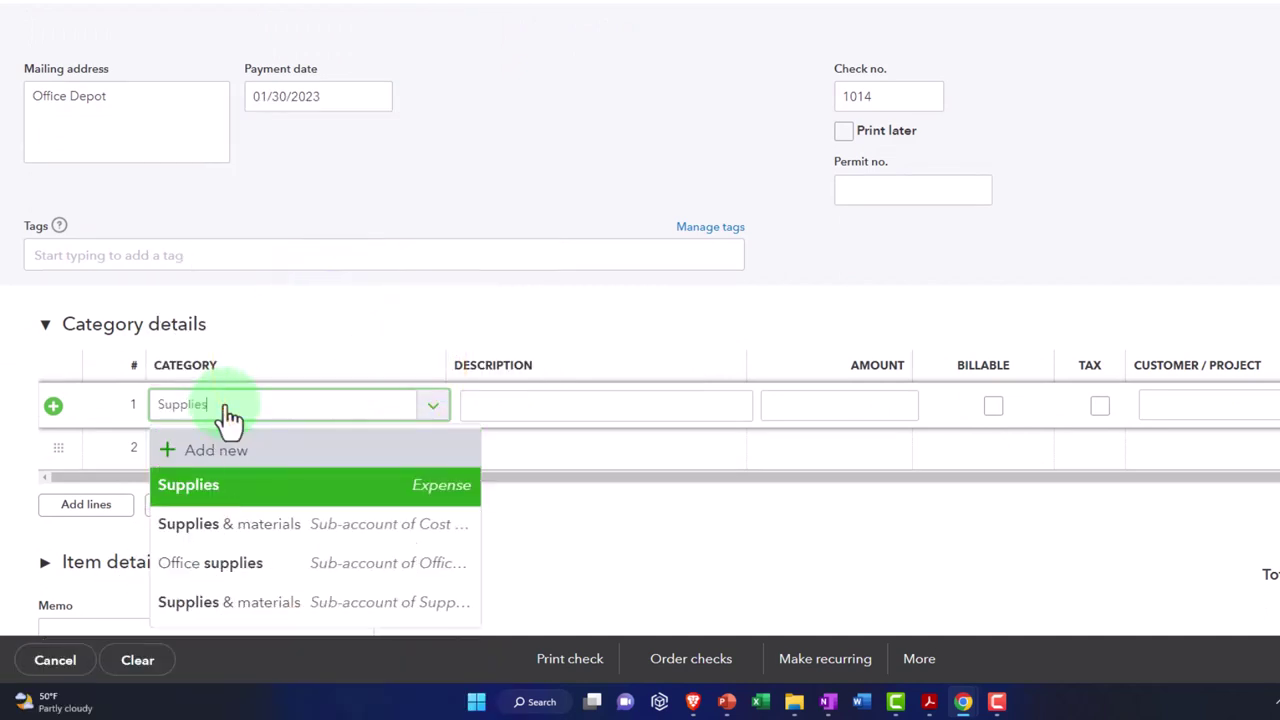
left_click(288, 488)
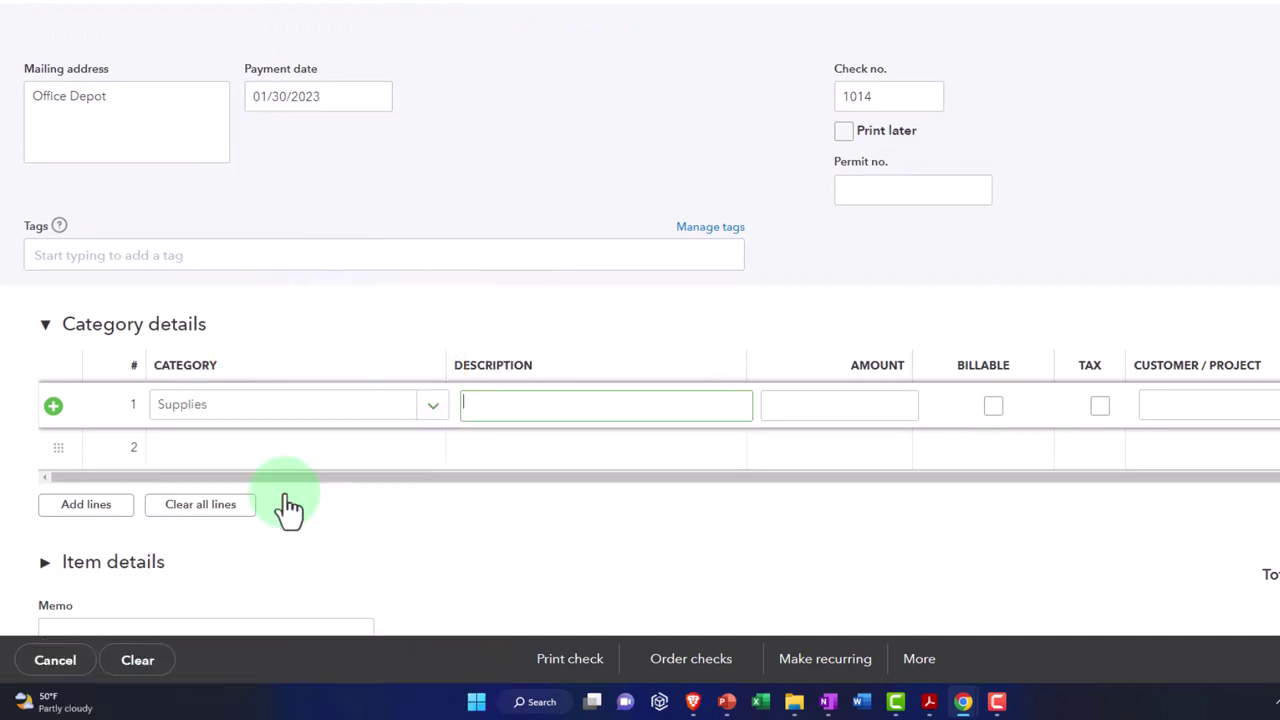
key("Tab")
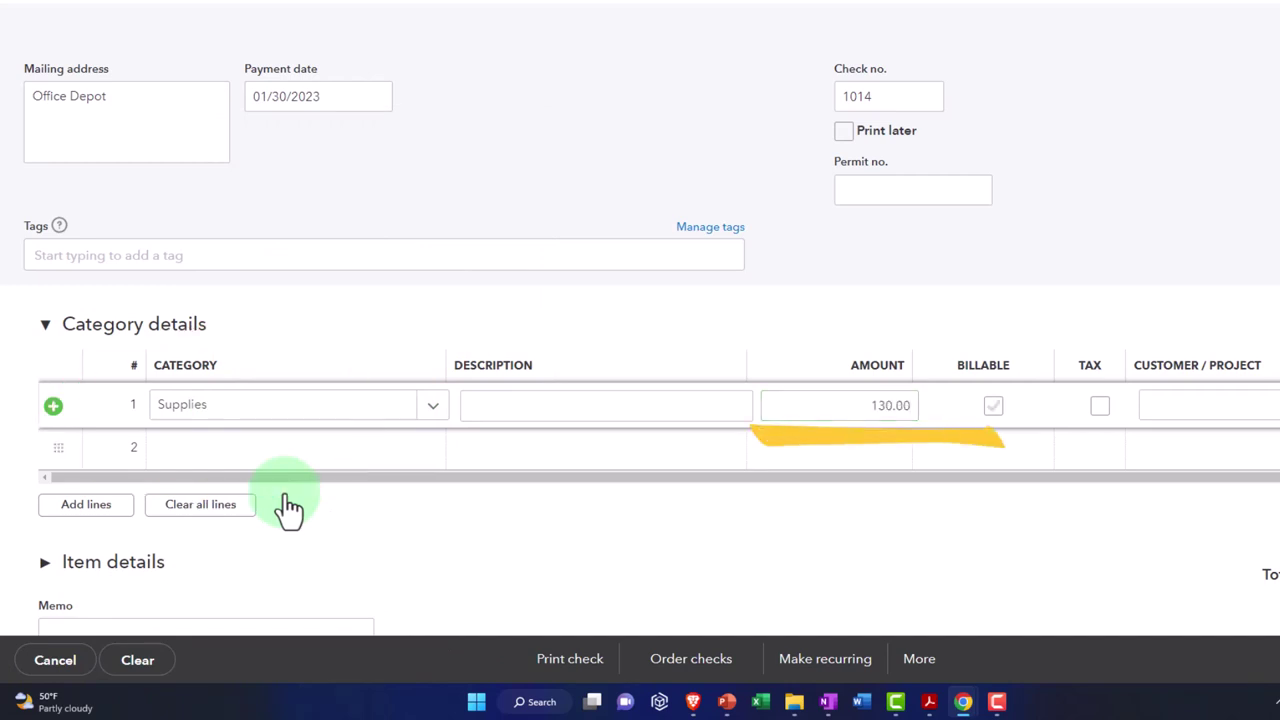
left_click(993, 405)
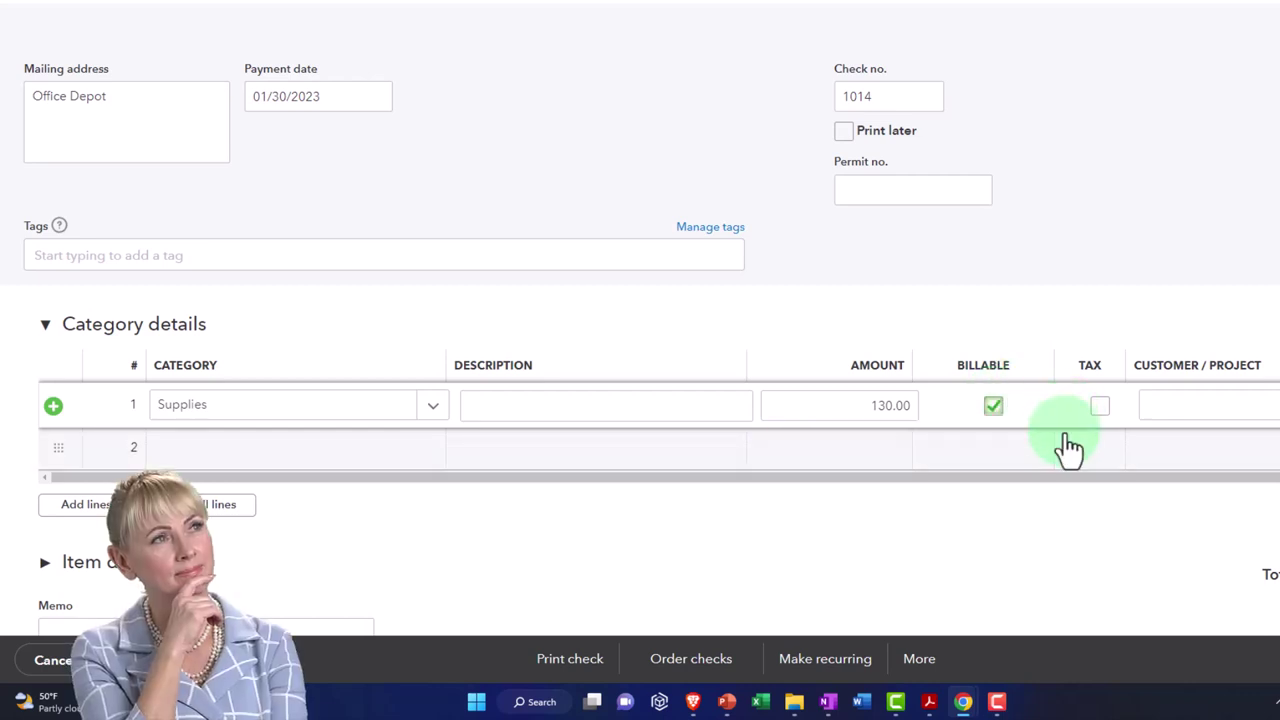
Assign the 130.00 Supplies line to customer Sam The Guitar Man:Project 2.
left_click(1216, 420)
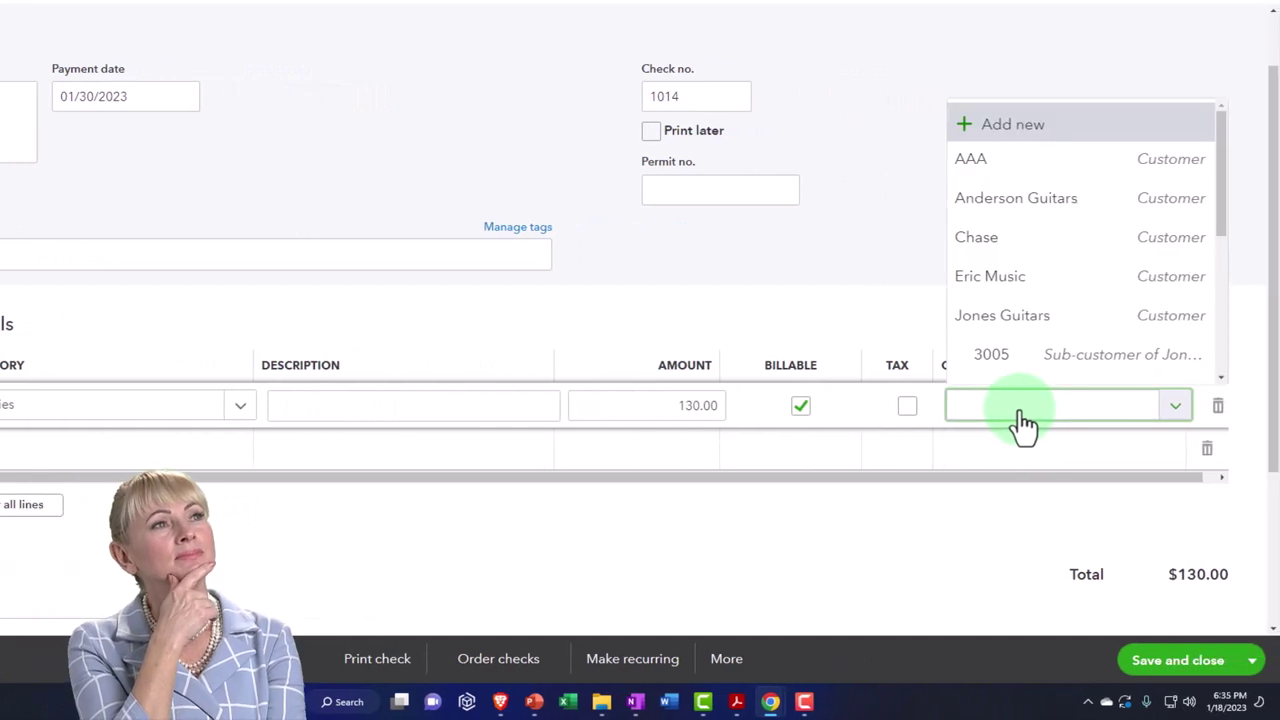
scroll(1072, 278, "down", 1)
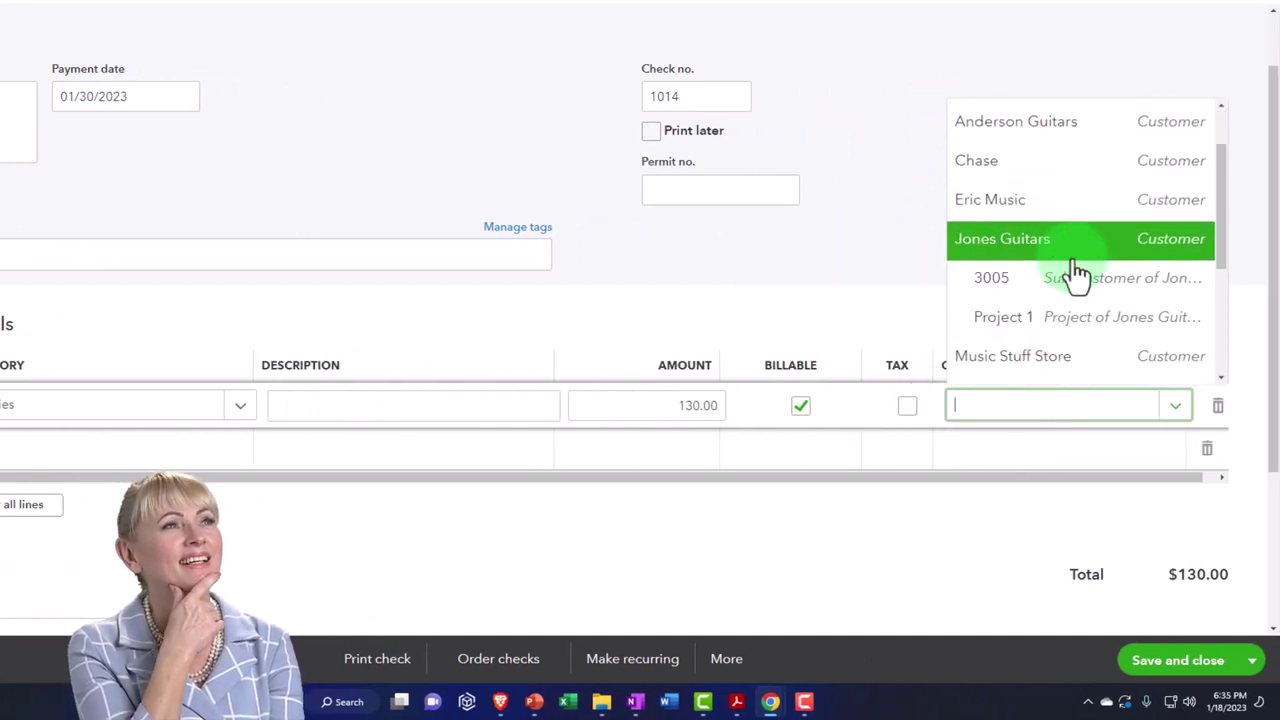
scroll(1075, 277, "down", 2)
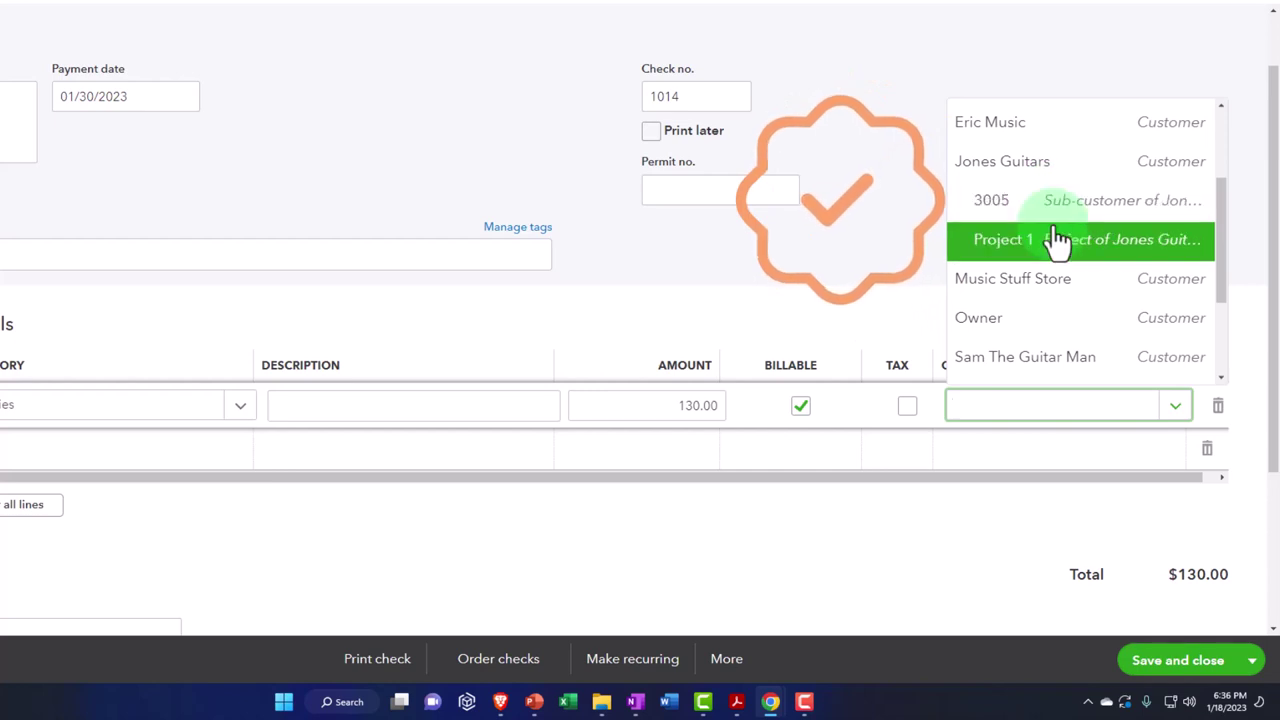
scroll(1060, 240, "down", 2)
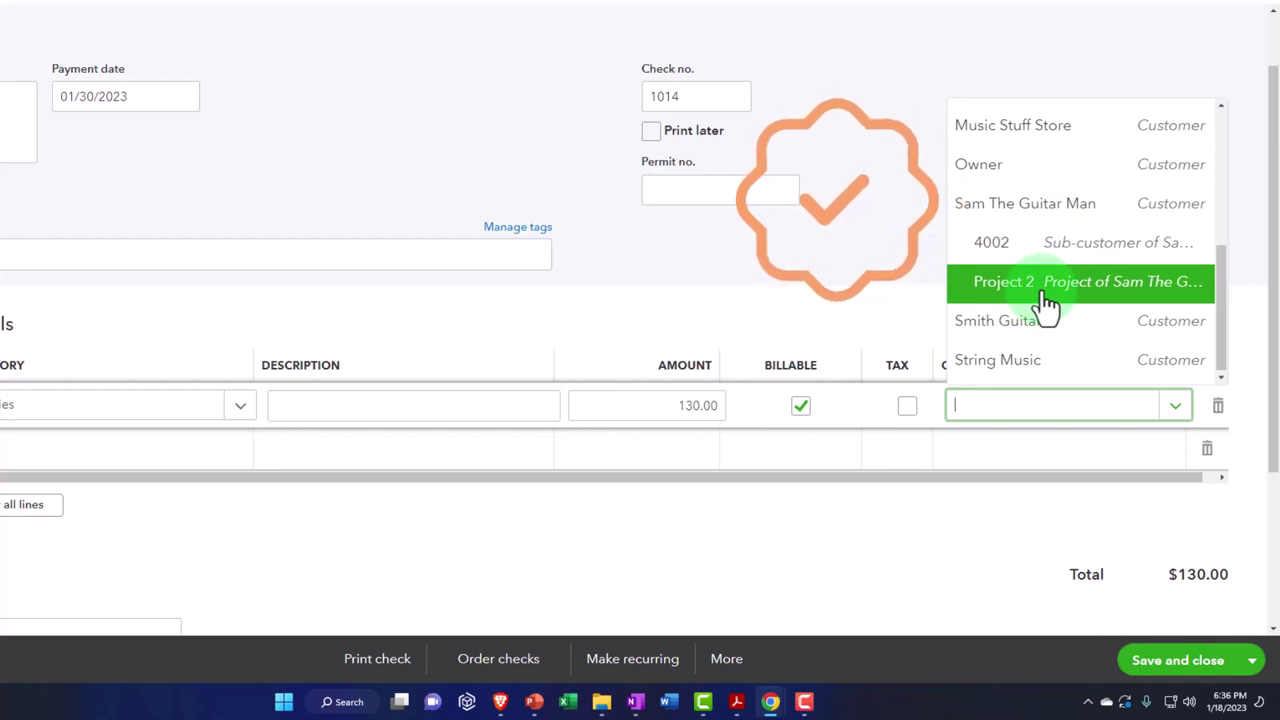
left_click(1045, 300)
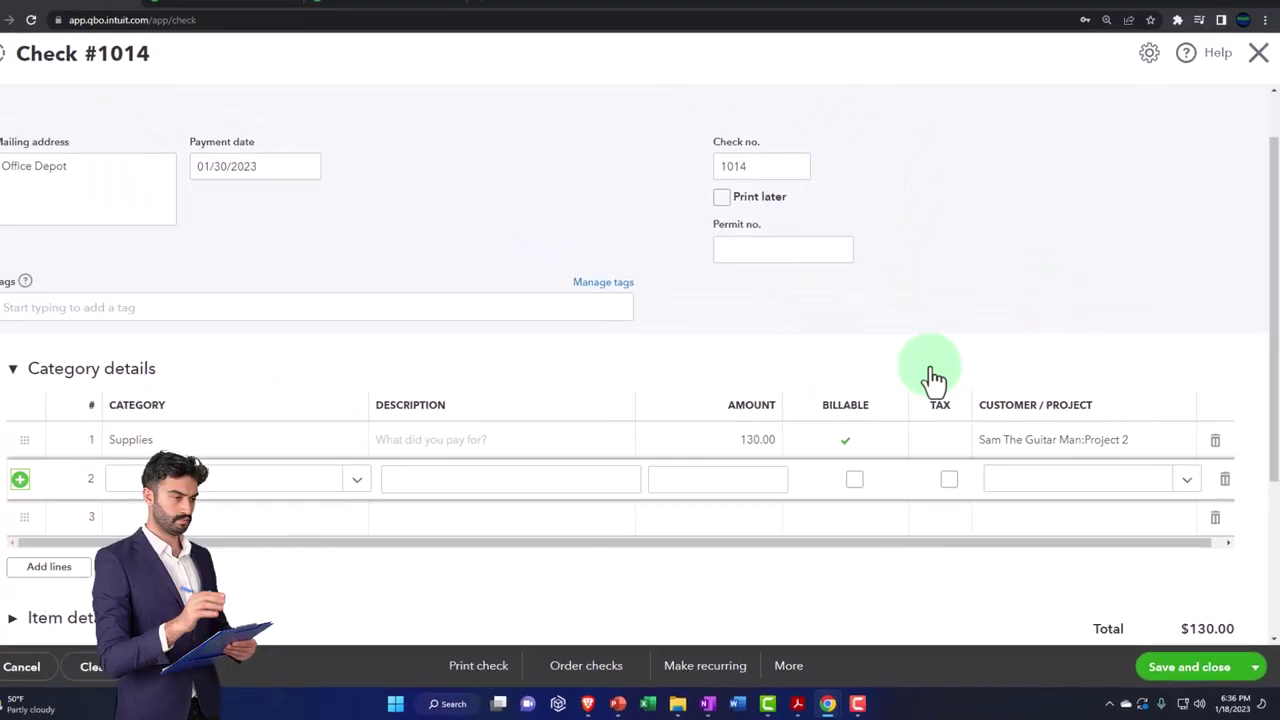
scroll(837, 339, "down", 2)
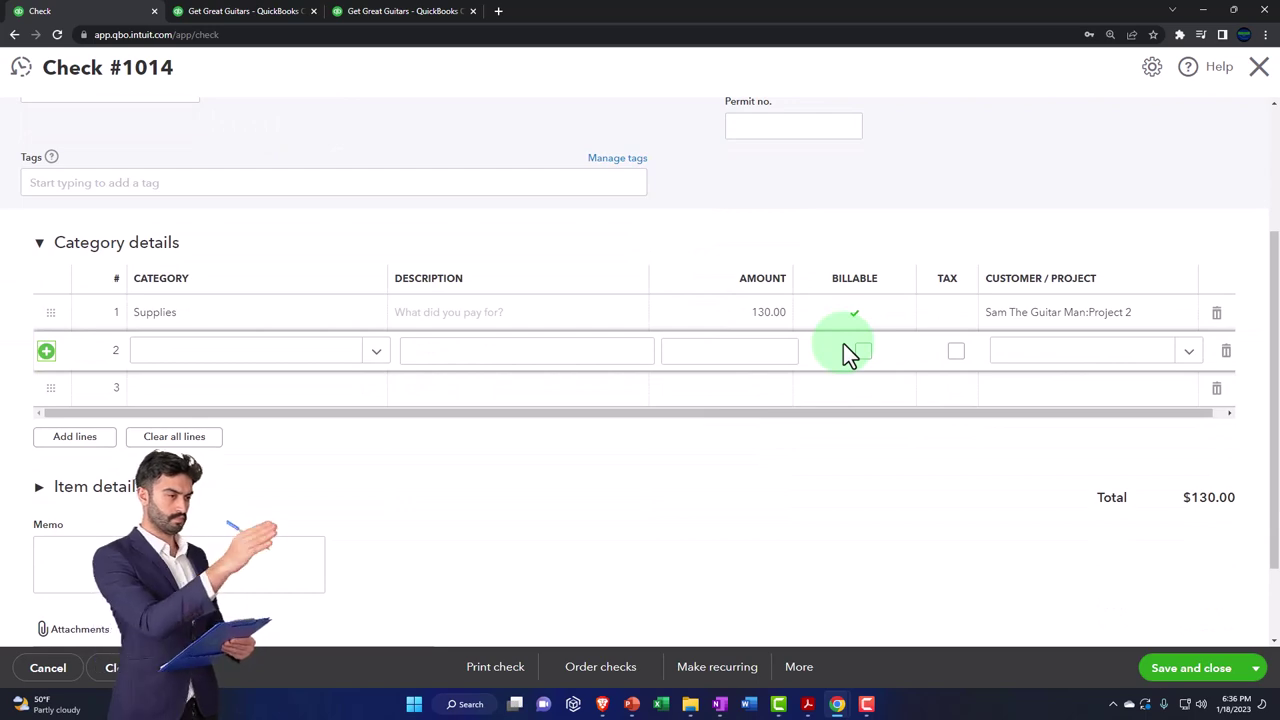
scroll(843, 343, "up", 3)
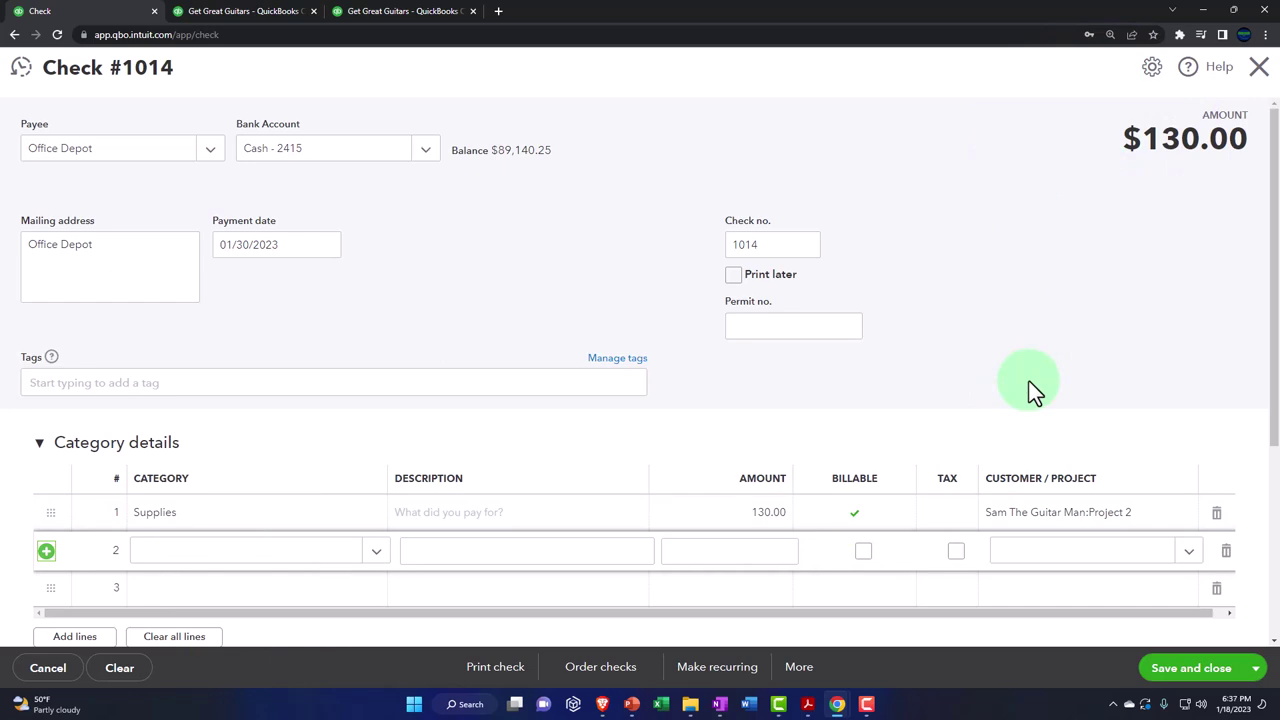
scroll(1029, 381, "down", 1)
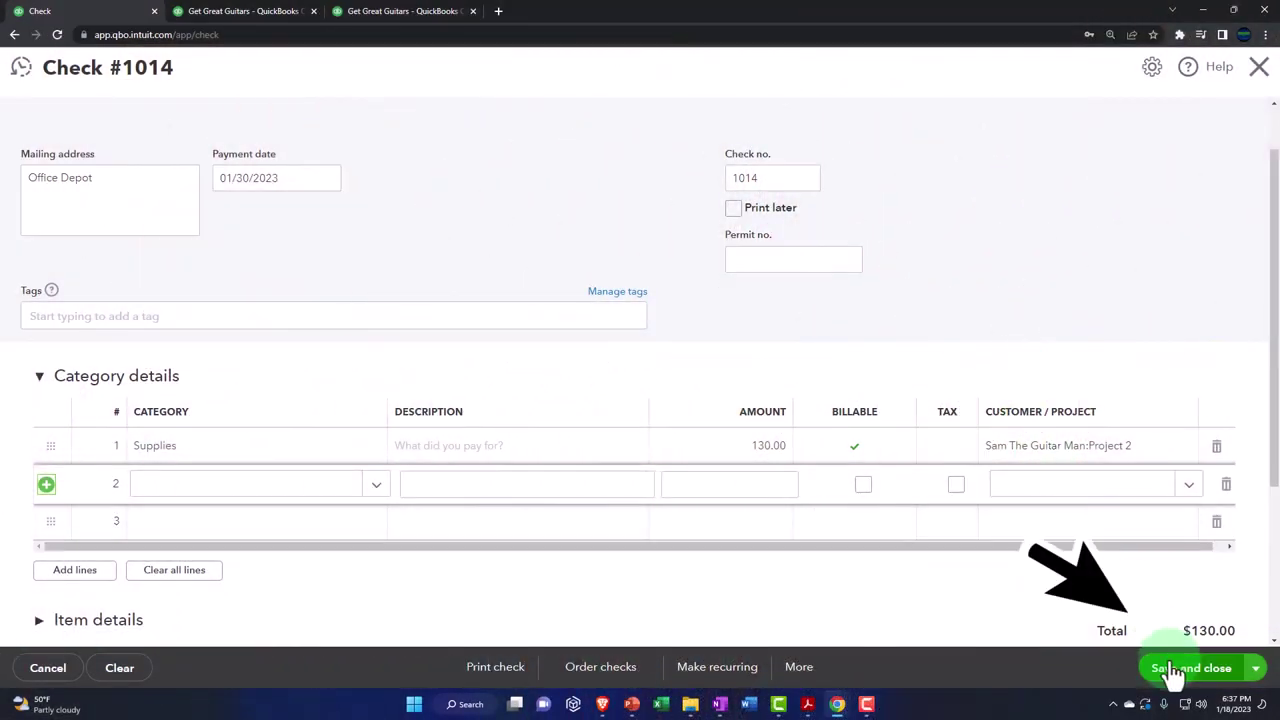
Save check 1014, confirm its -130.00 under Balance Sheet Cash transactions, then view Profit and Loss.
left_click(1156, 670)
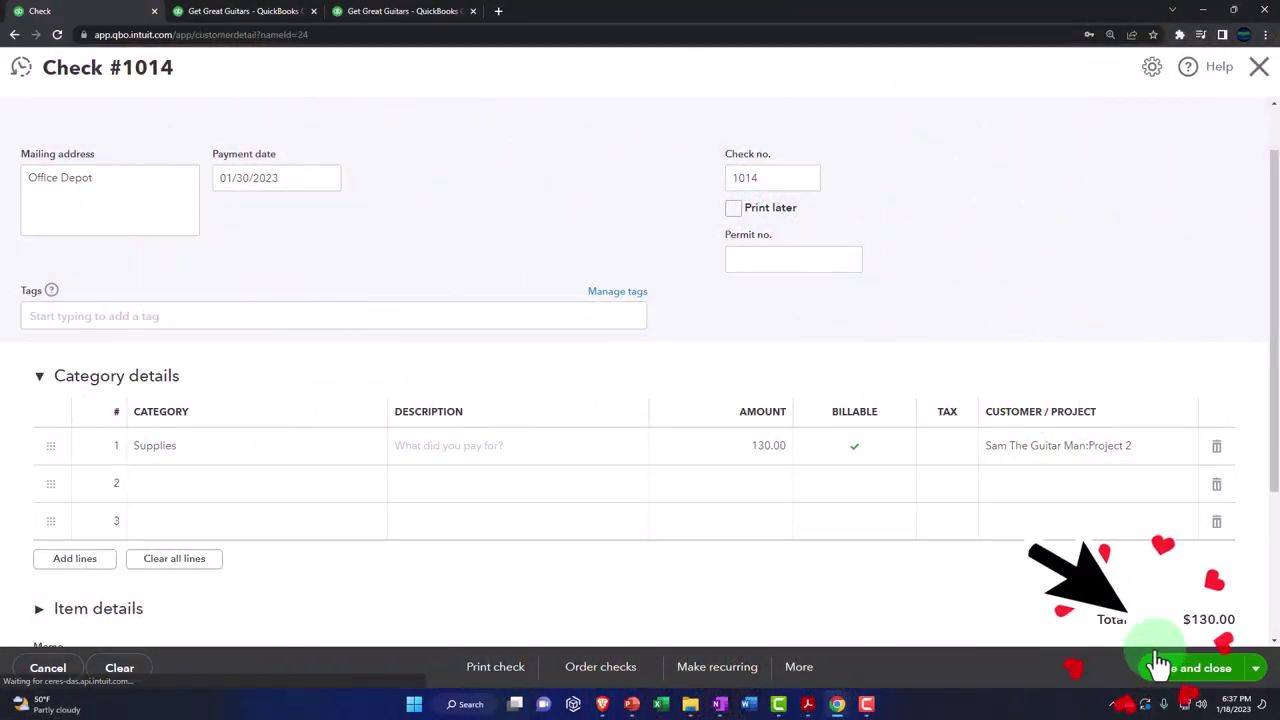
left_click(266, 13)
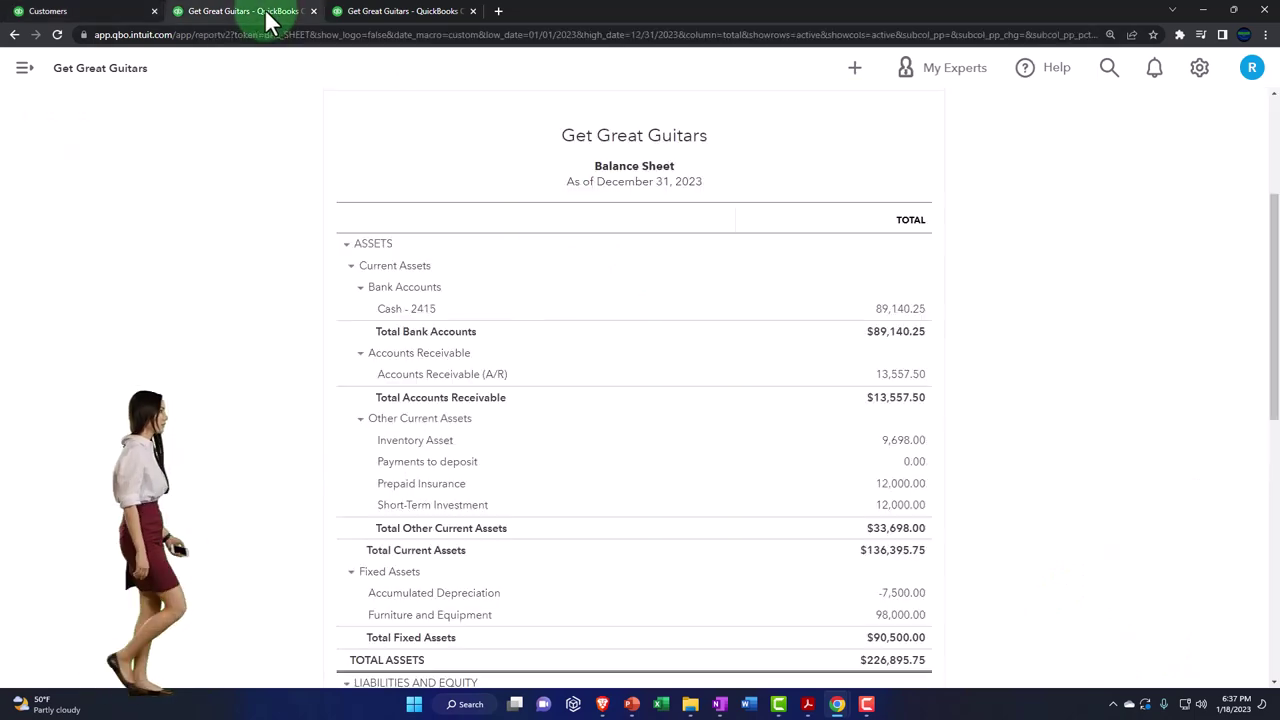
scroll(457, 377, "up", 3)
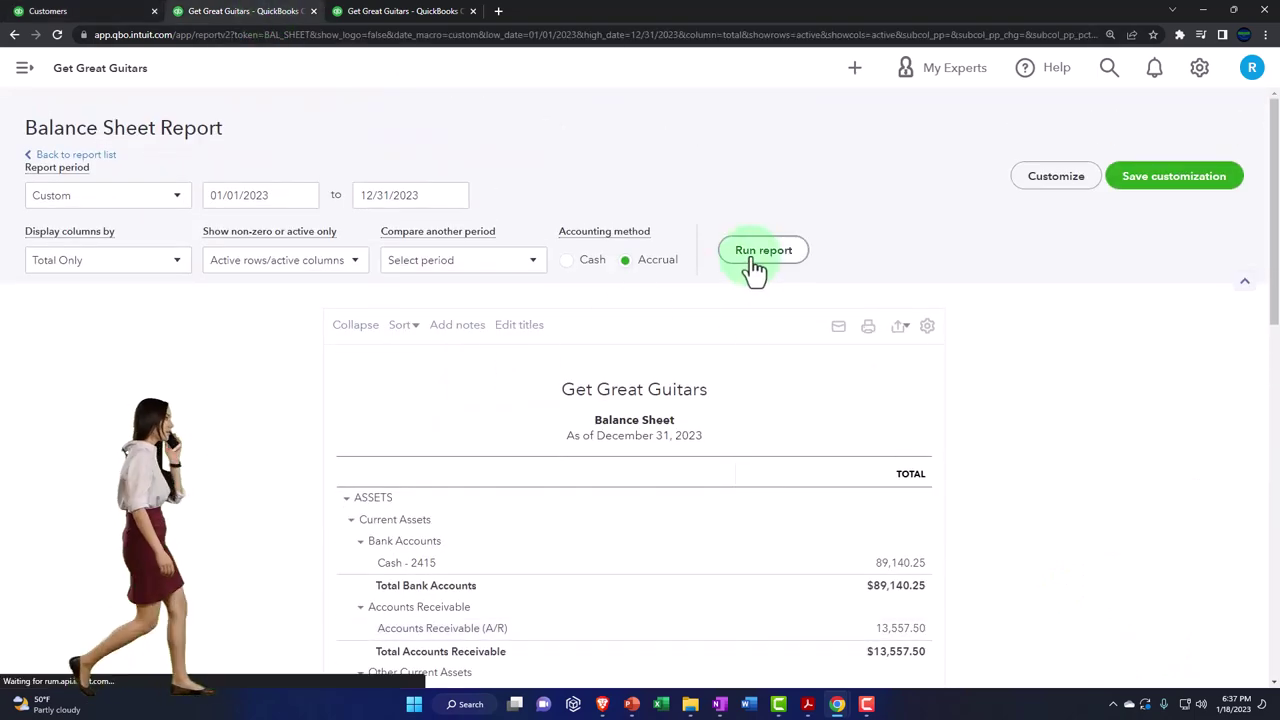
scroll(770, 390, "down", 3)
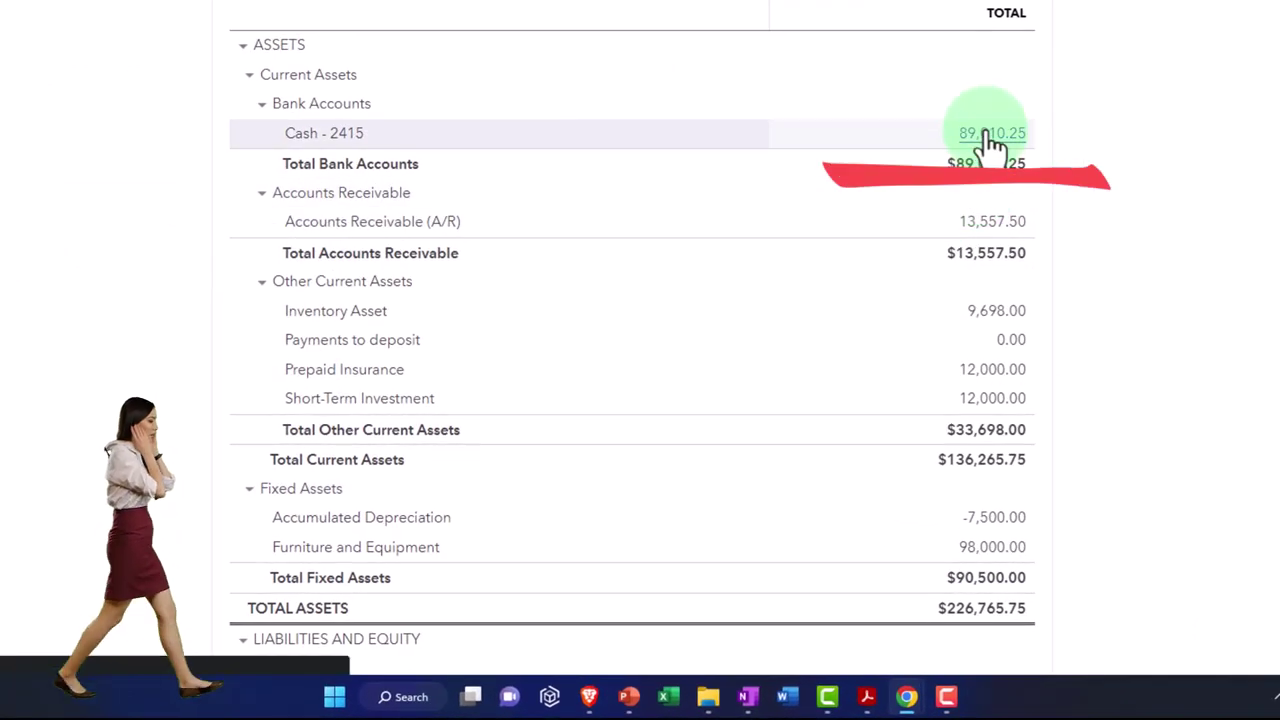
left_click(990, 135)
scroll(986, 303, "down", 3)
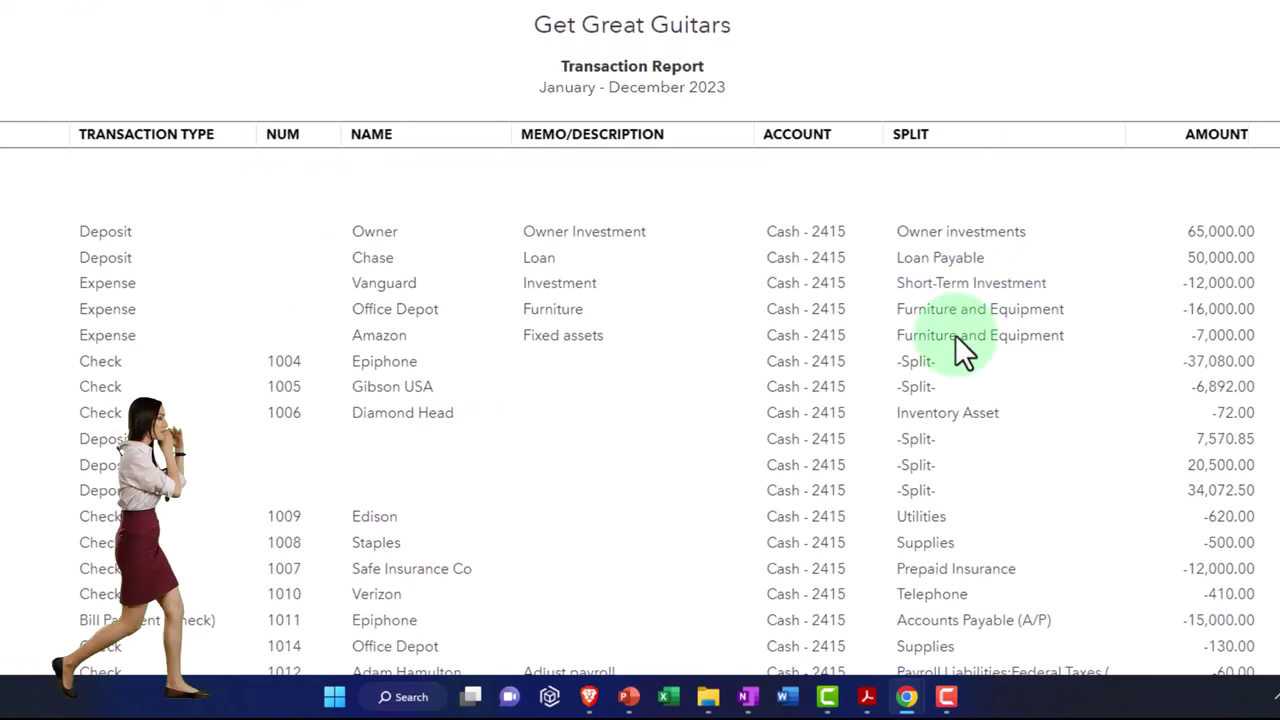
scroll(982, 300, "down", 3)
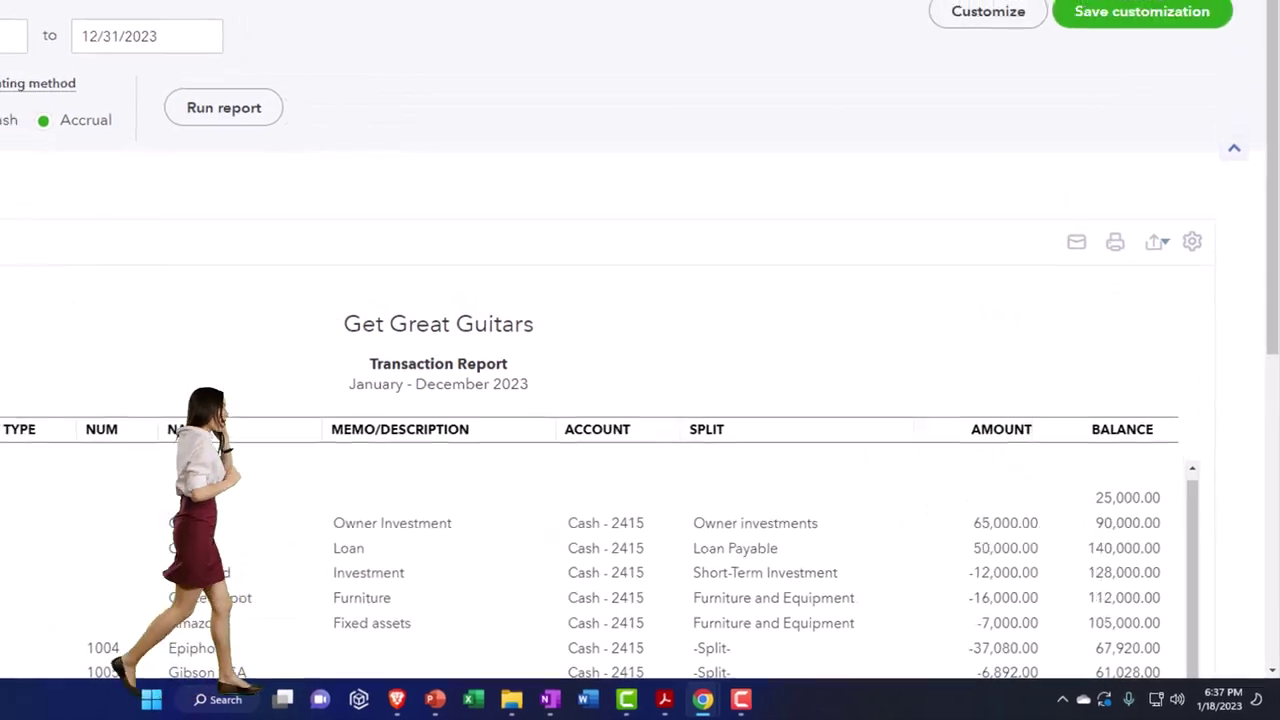
left_click(362, 22)
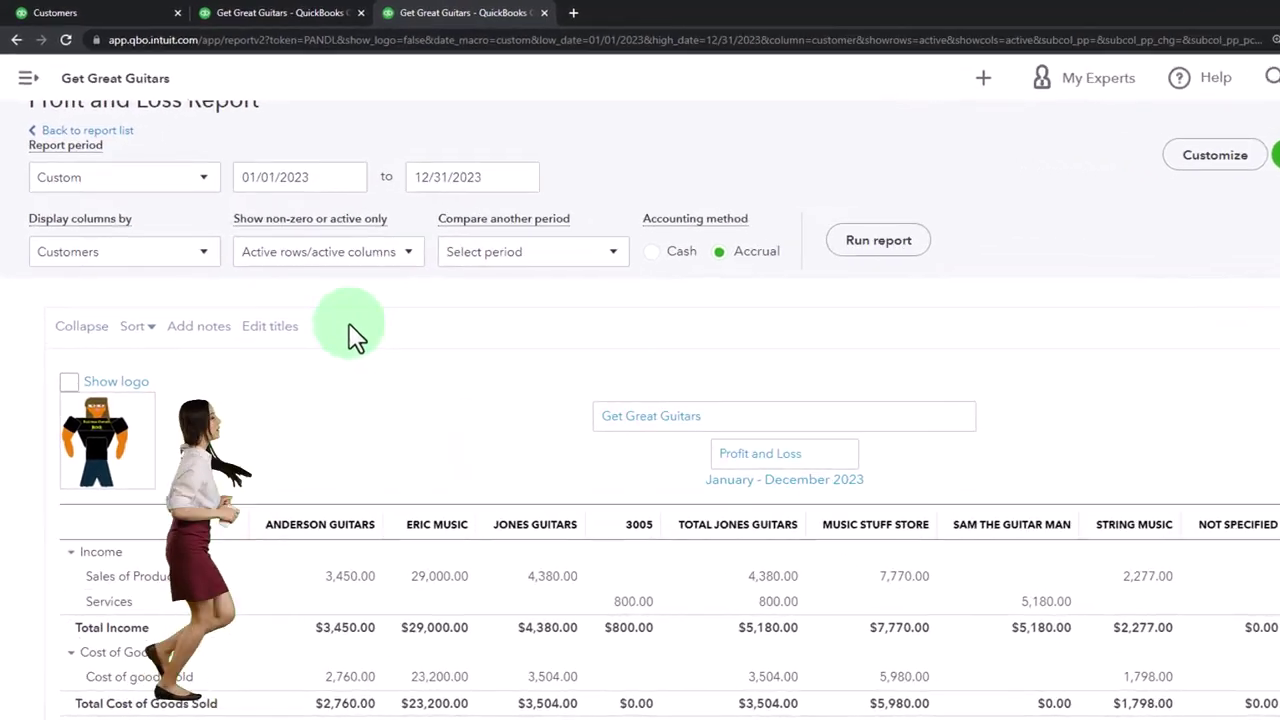
Rerun Profit and Loss with Total Only columns and drill into Supplies 630.00 to find the 130.00 check.
left_click(73, 310)
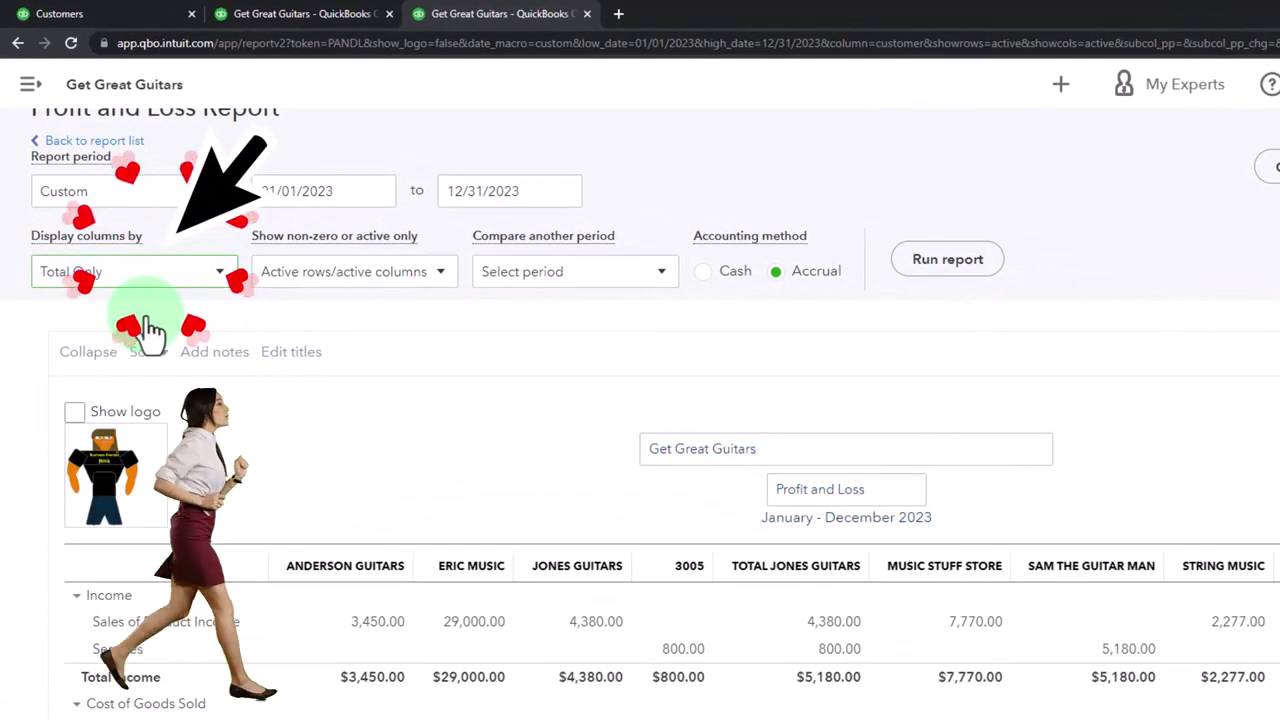
left_click(940, 258)
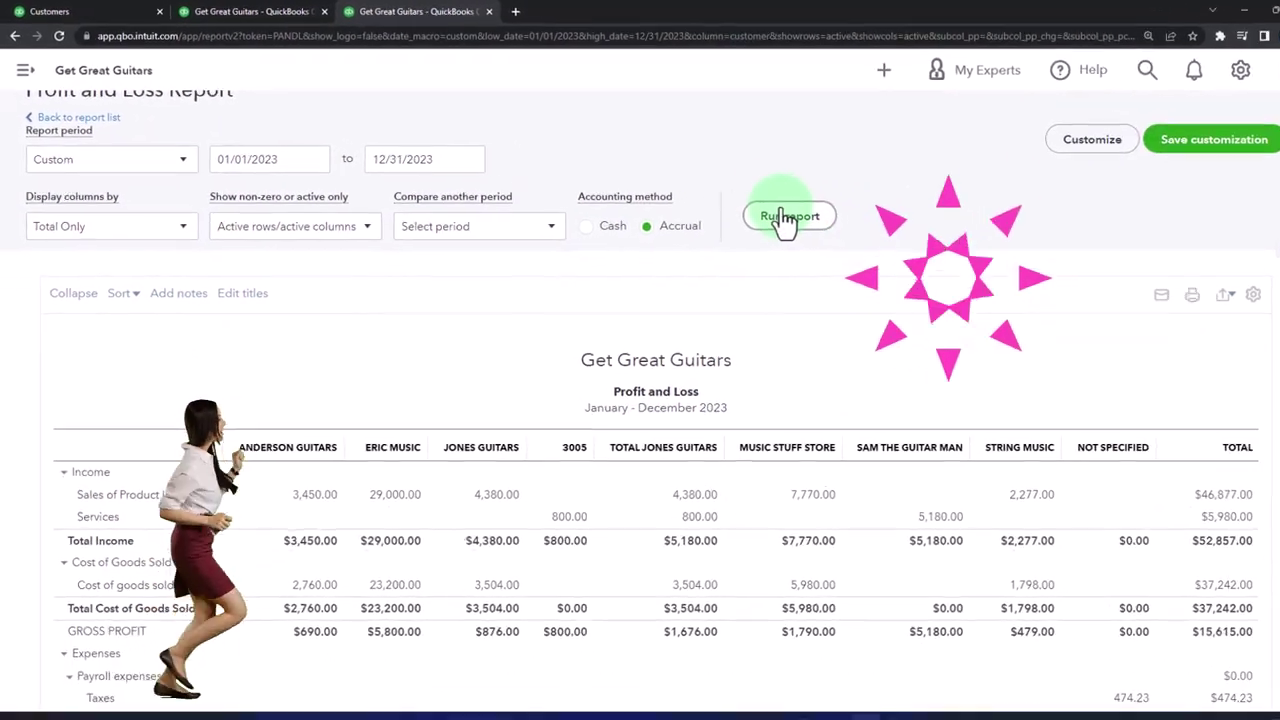
scroll(617, 328, "down", 2)
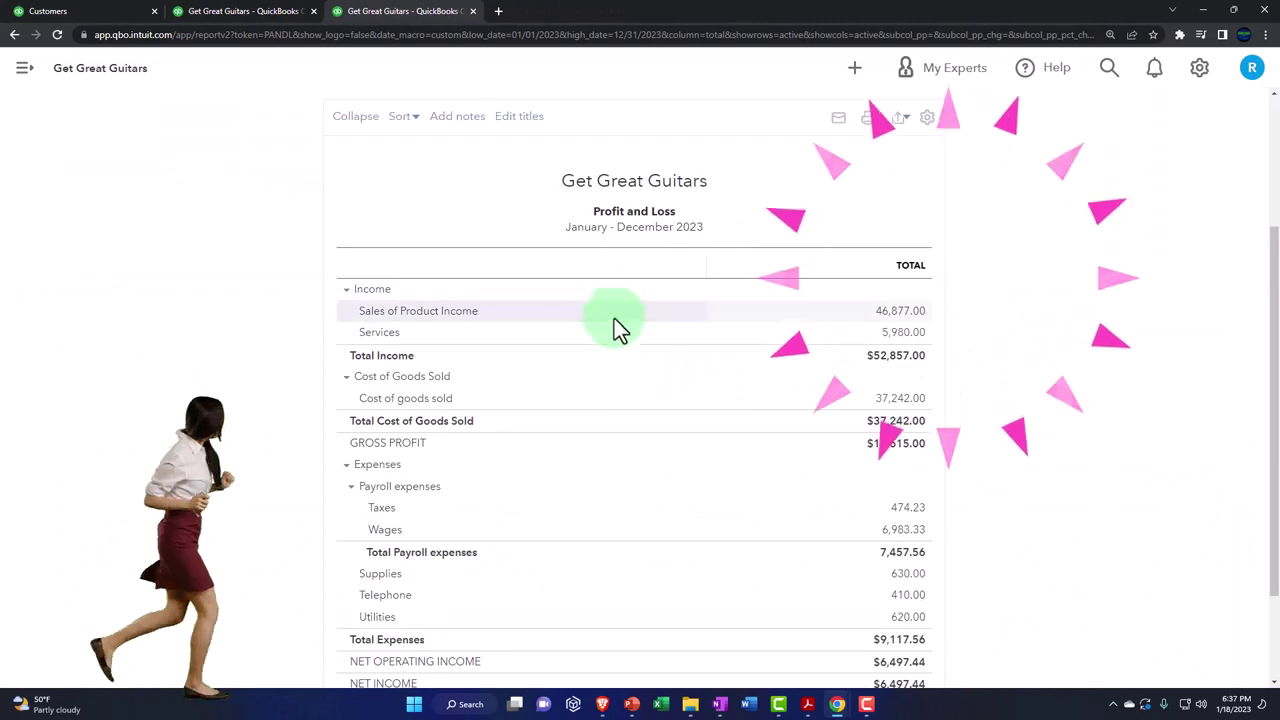
key("ctrl+plus")
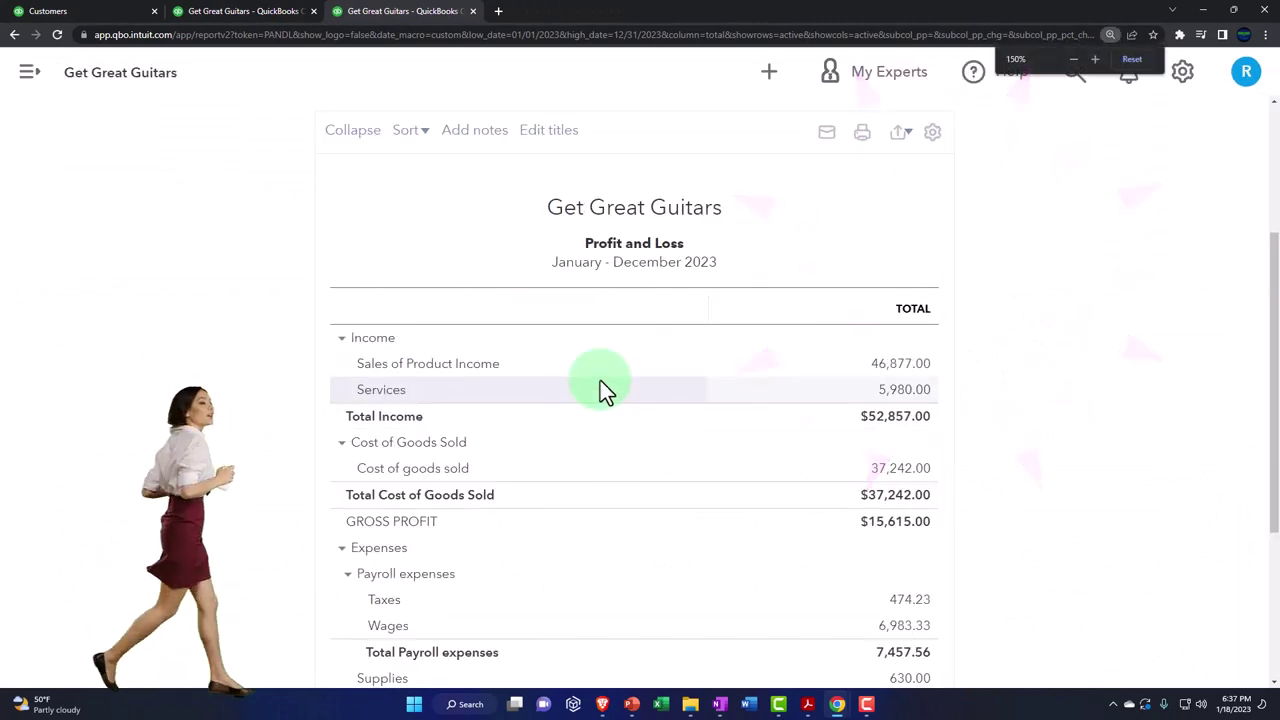
scroll(600, 383, "down", 3)
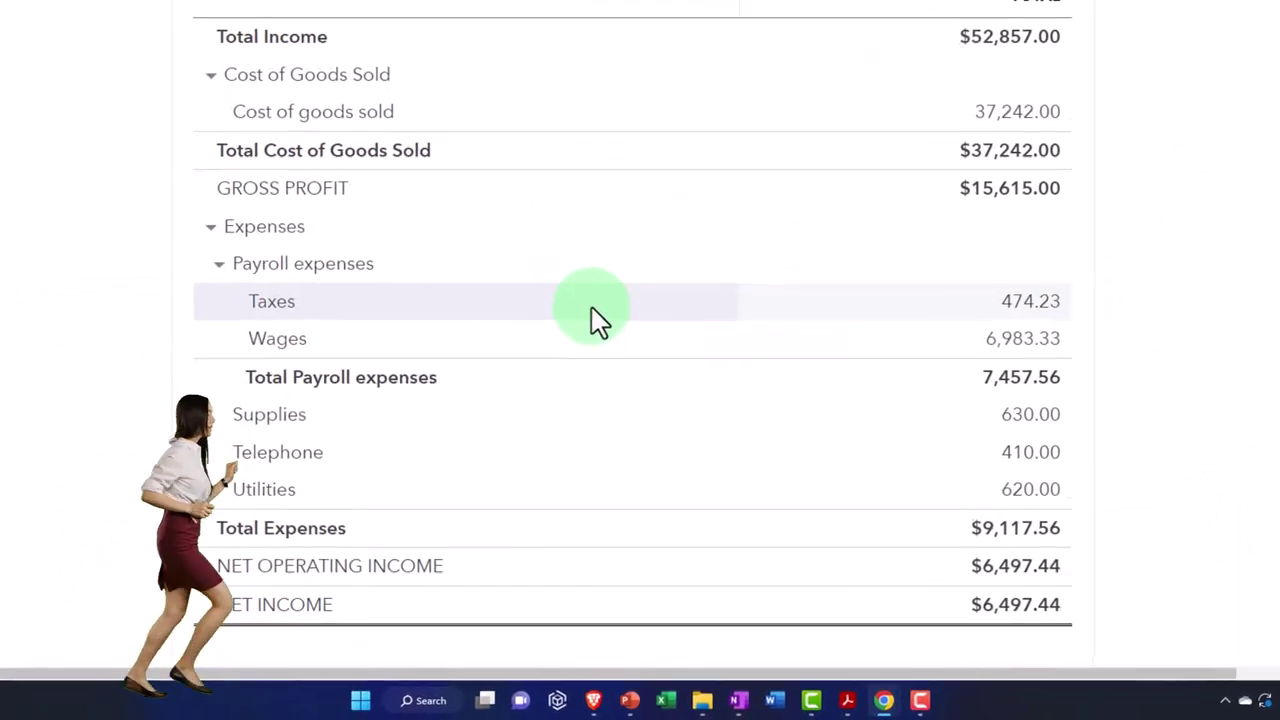
scroll(598, 318, "down", 3)
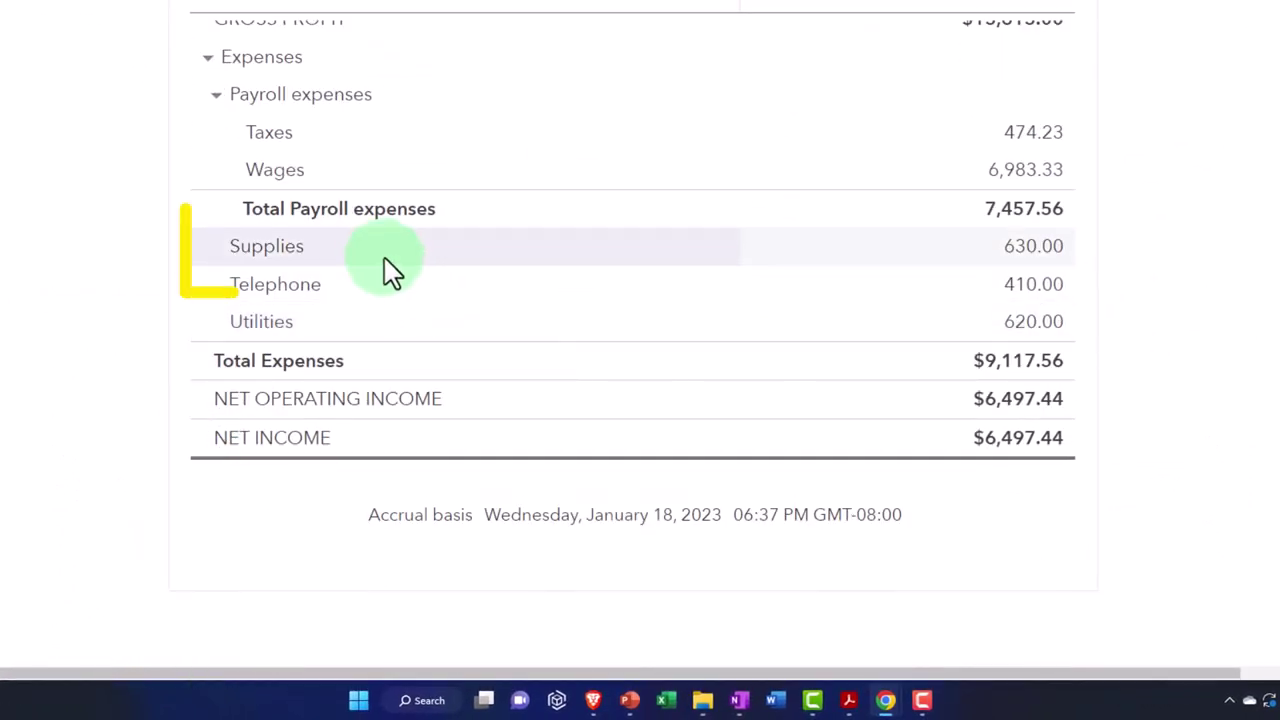
left_click(1036, 250)
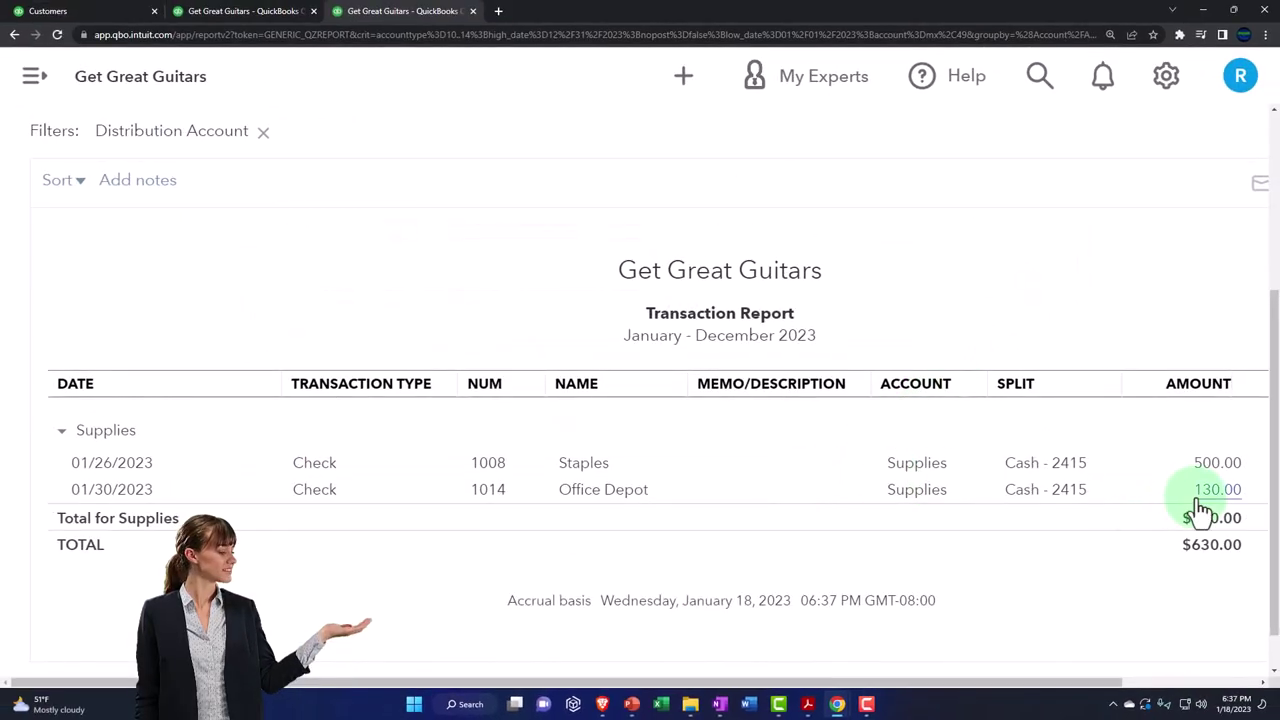
scroll(276, 410, "up", 3)
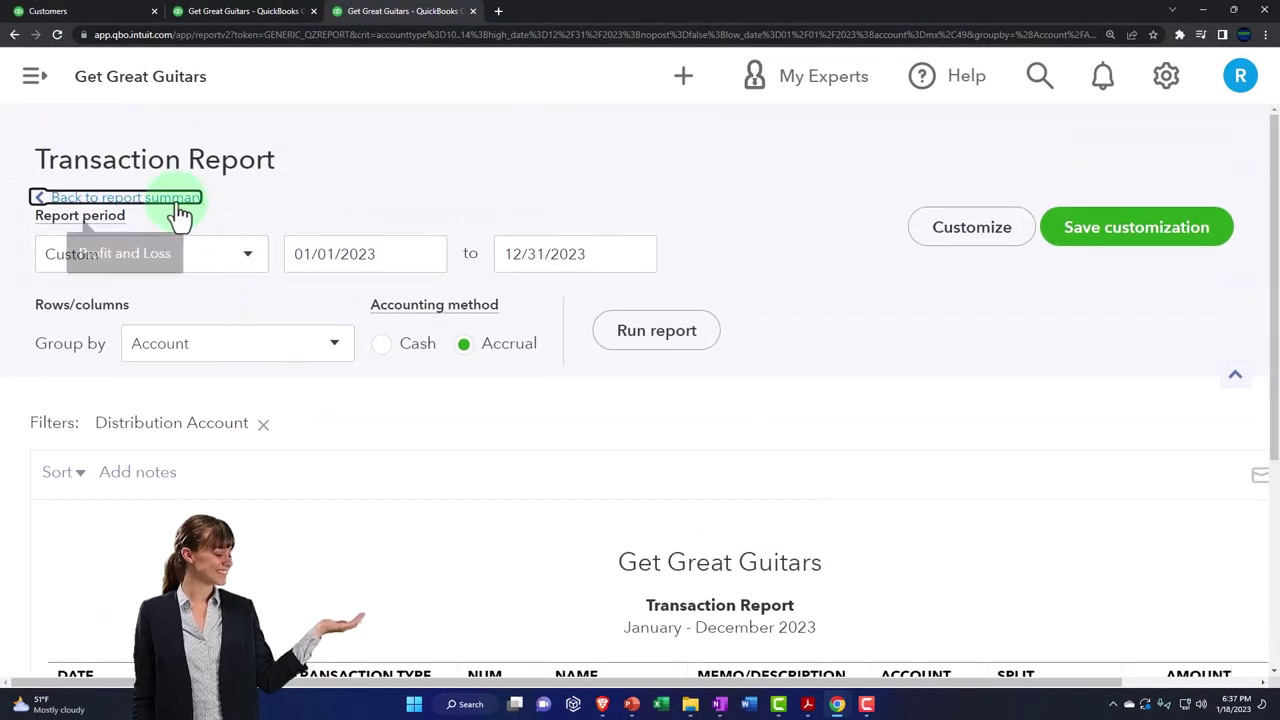
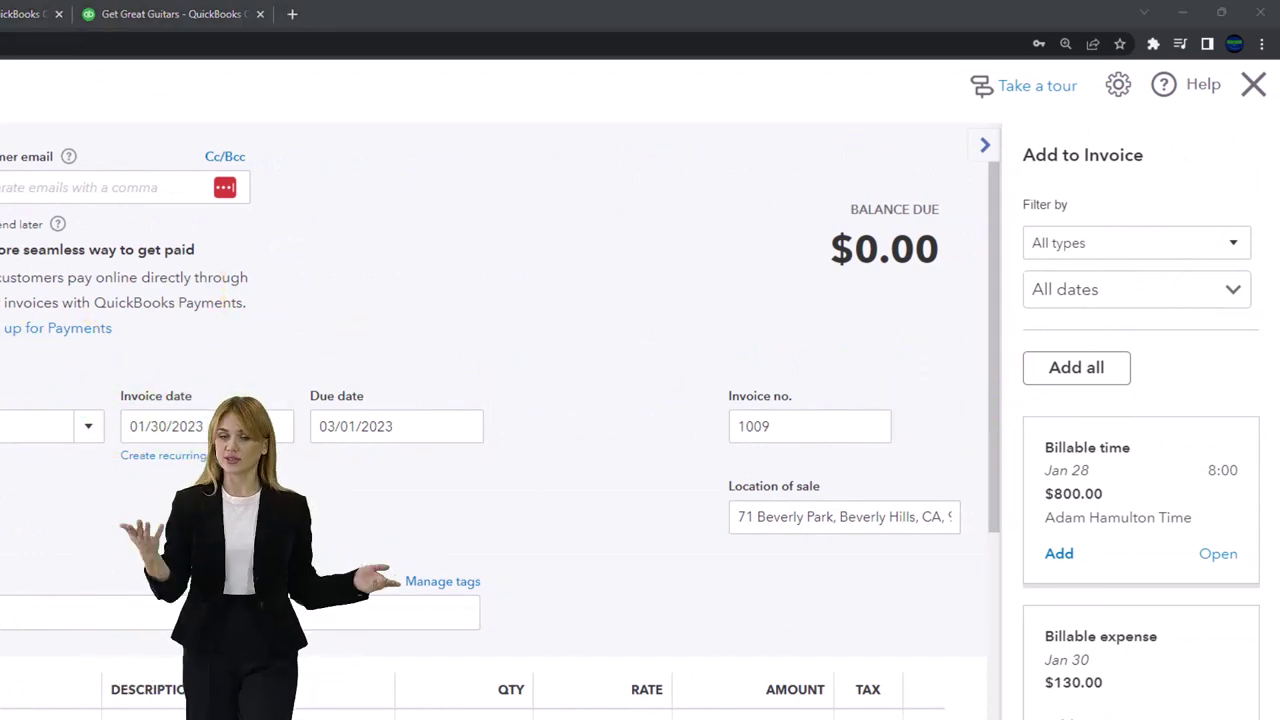
Add all billable charges ($800 time, $130 expense) to invoice 1009 and review its date and lines.
left_click(1090, 372)
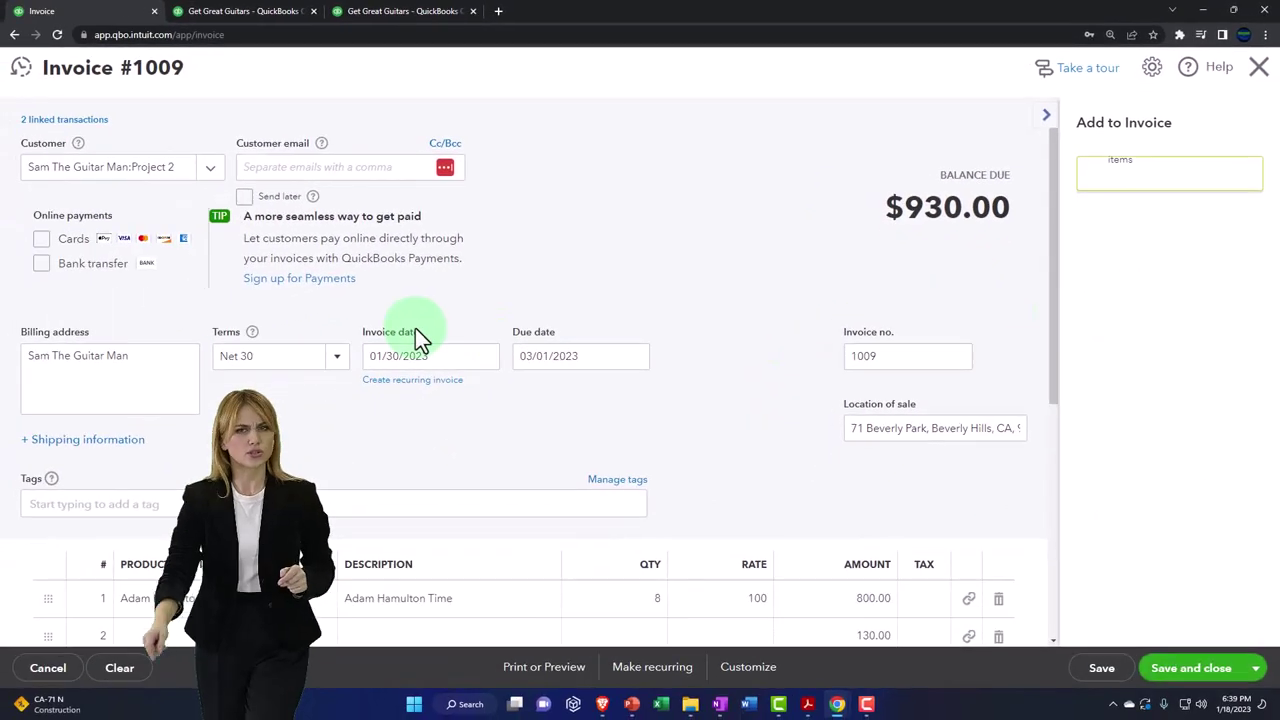
scroll(396, 297, "down", 2)
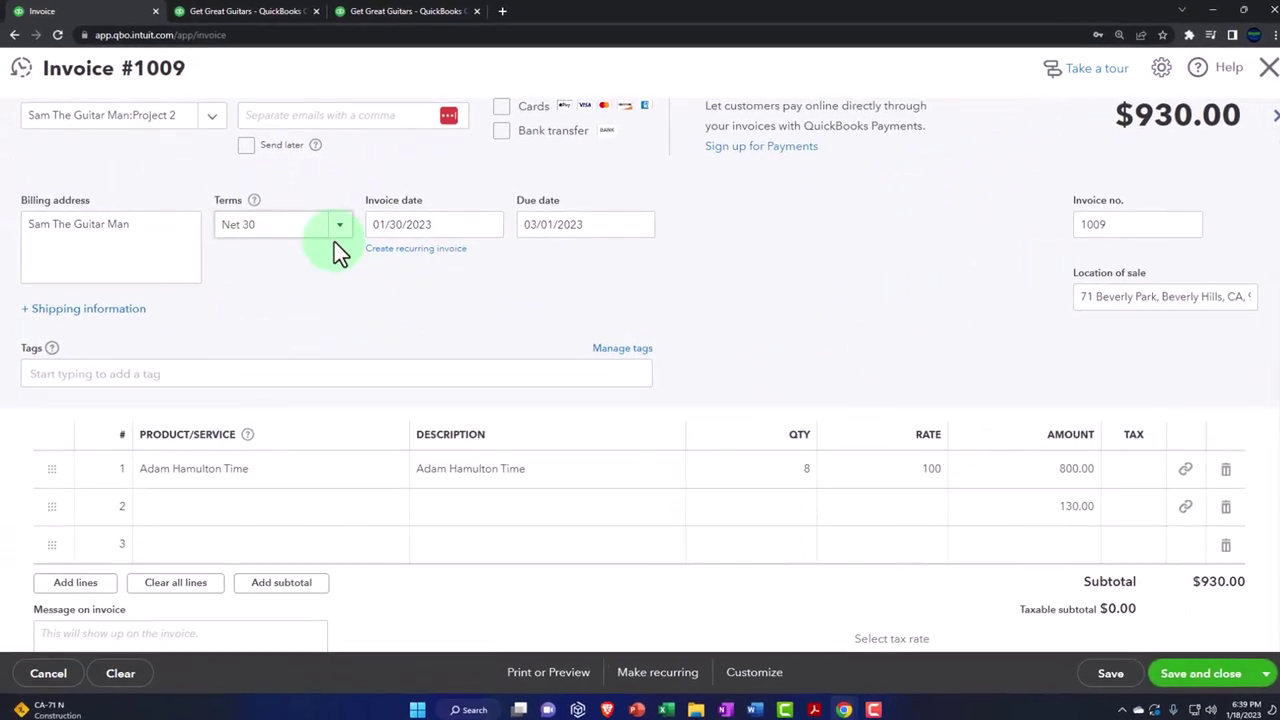
left_click(439, 223)
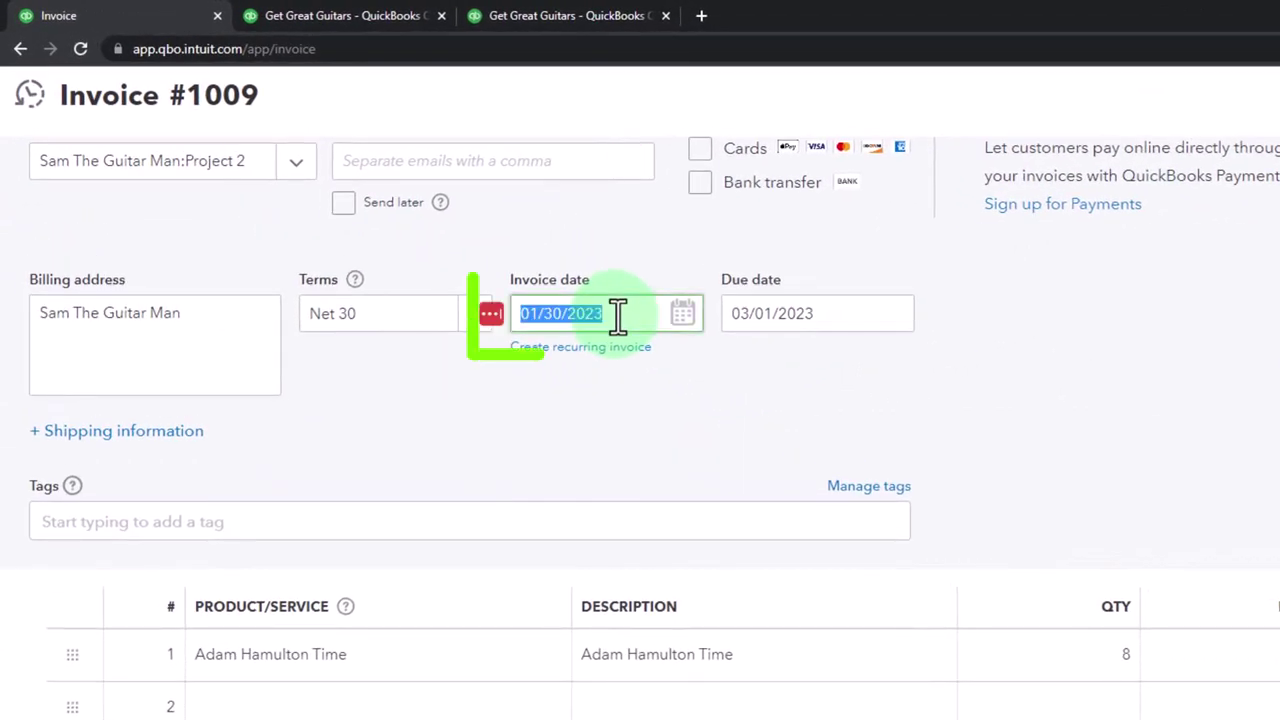
key("Tab")
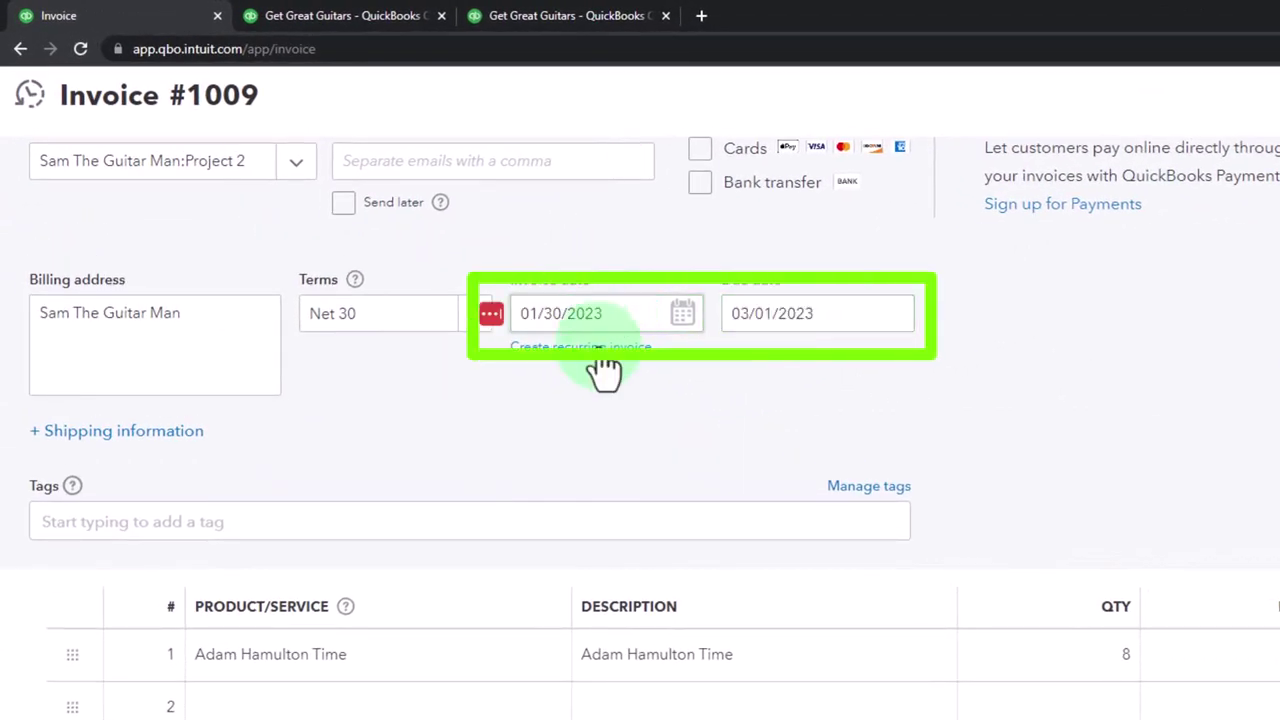
scroll(591, 361, "down", 3)
left_click(315, 485)
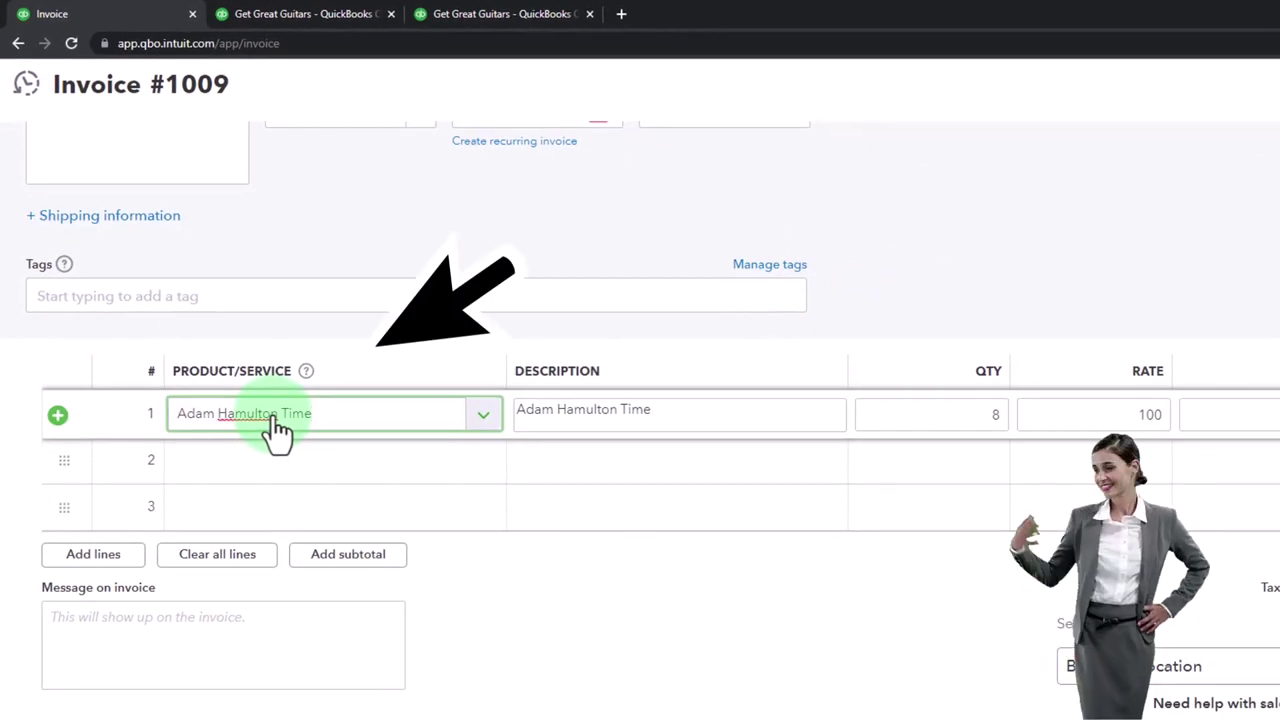
key("Tab")
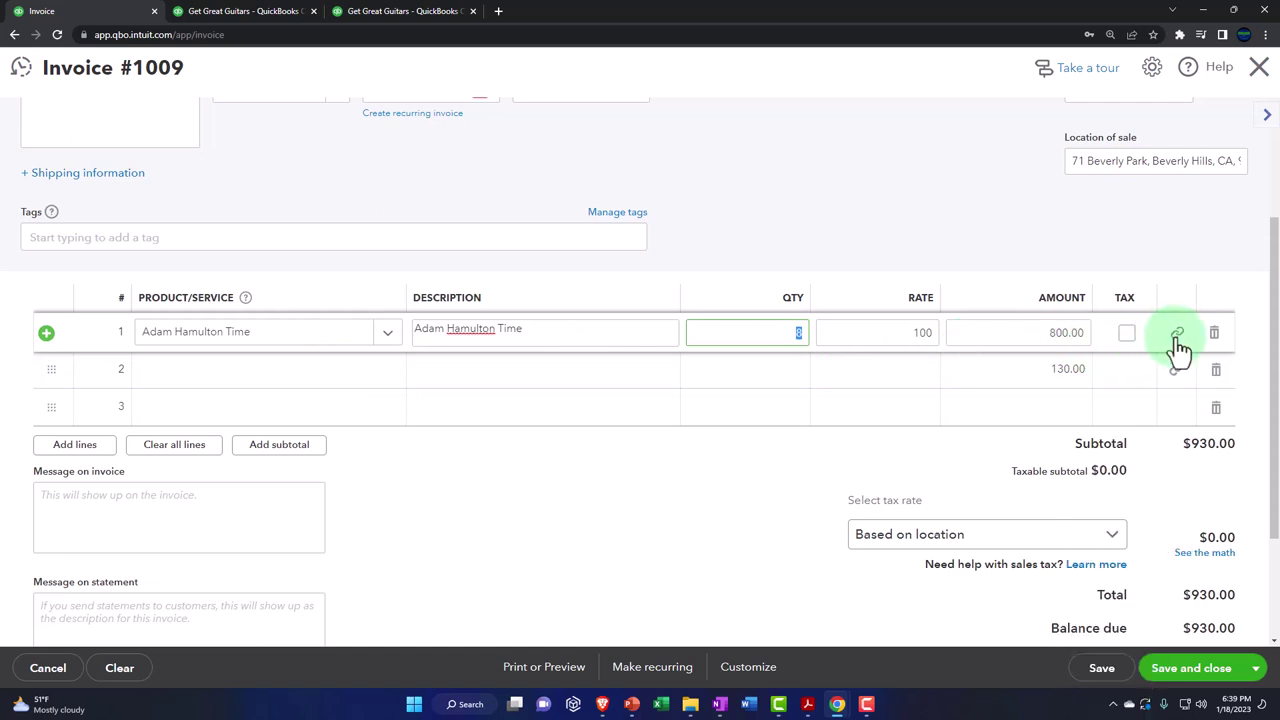
left_click(210, 384)
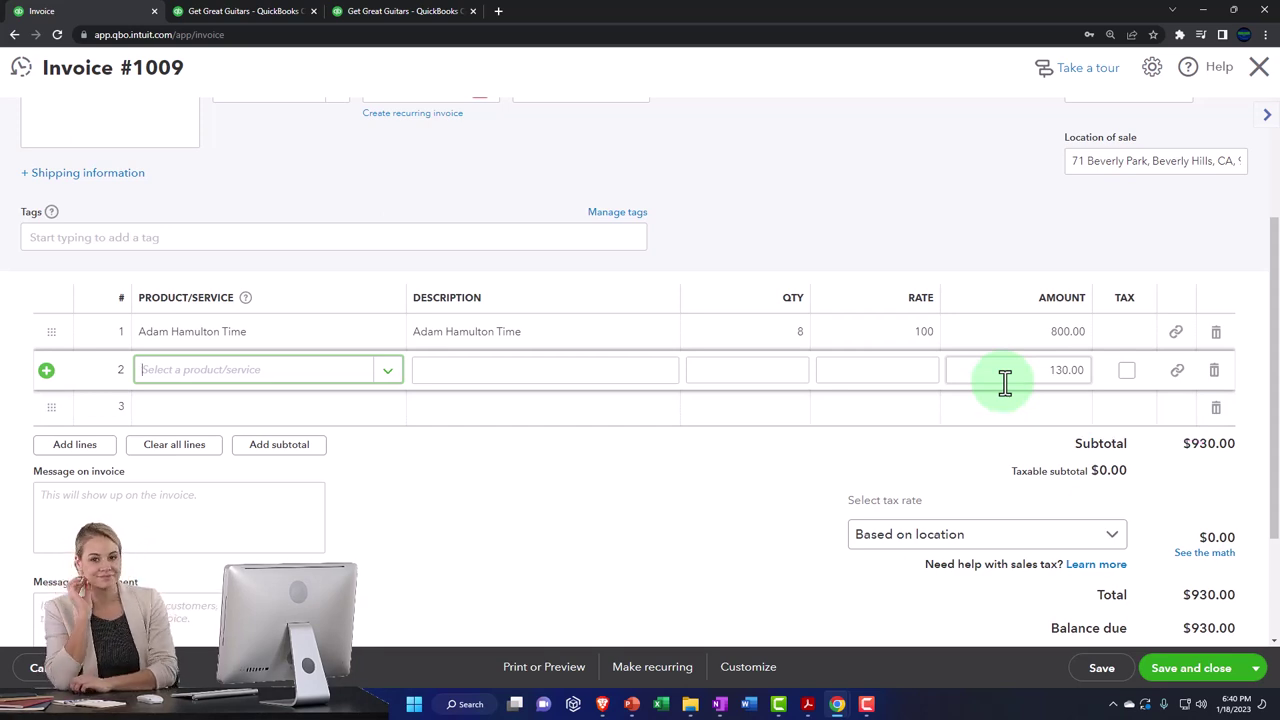
Enter 'Supplies' as the description of invoice 1009's $130 second line, keeping the $930.00 total.
left_click(1177, 376)
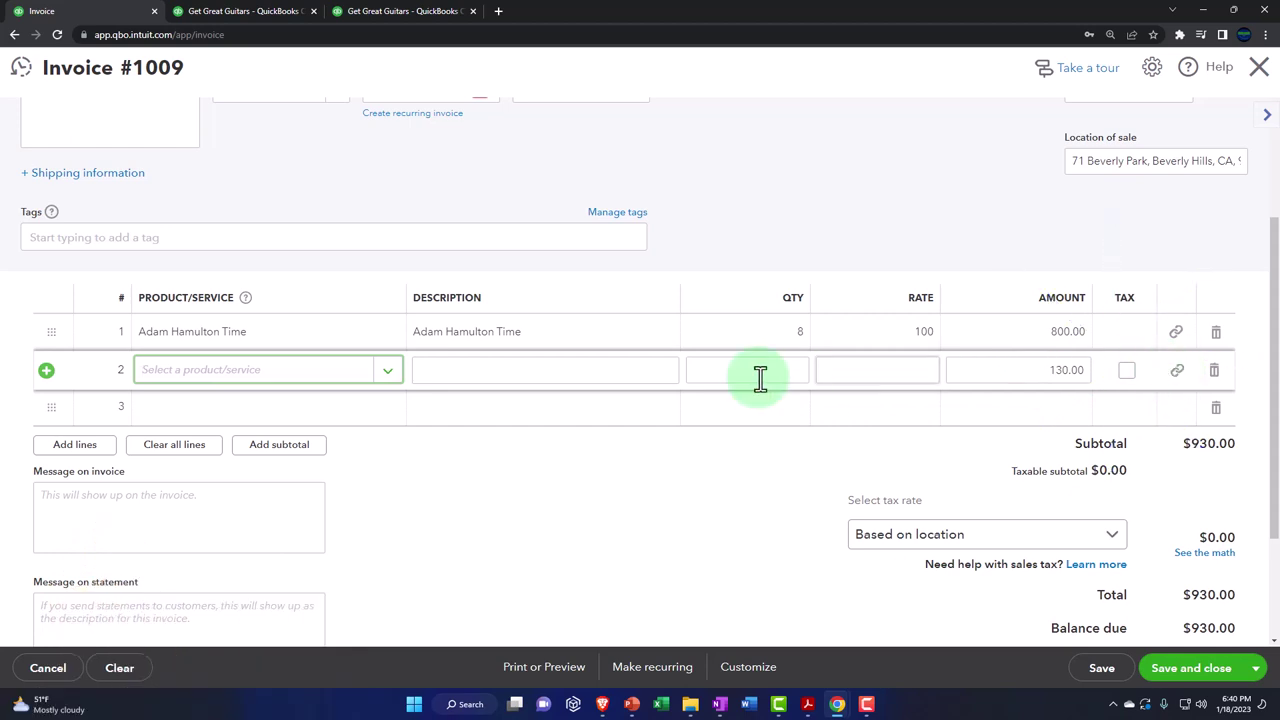
type("S")
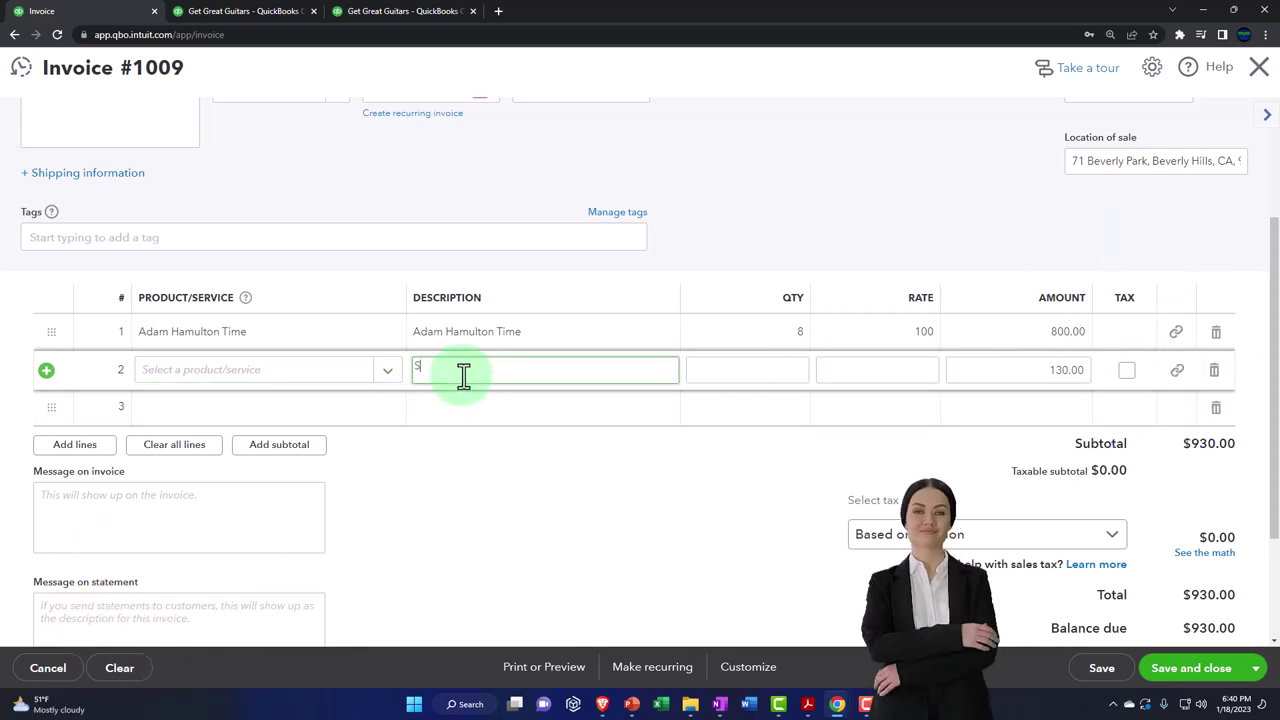
type("upplies")
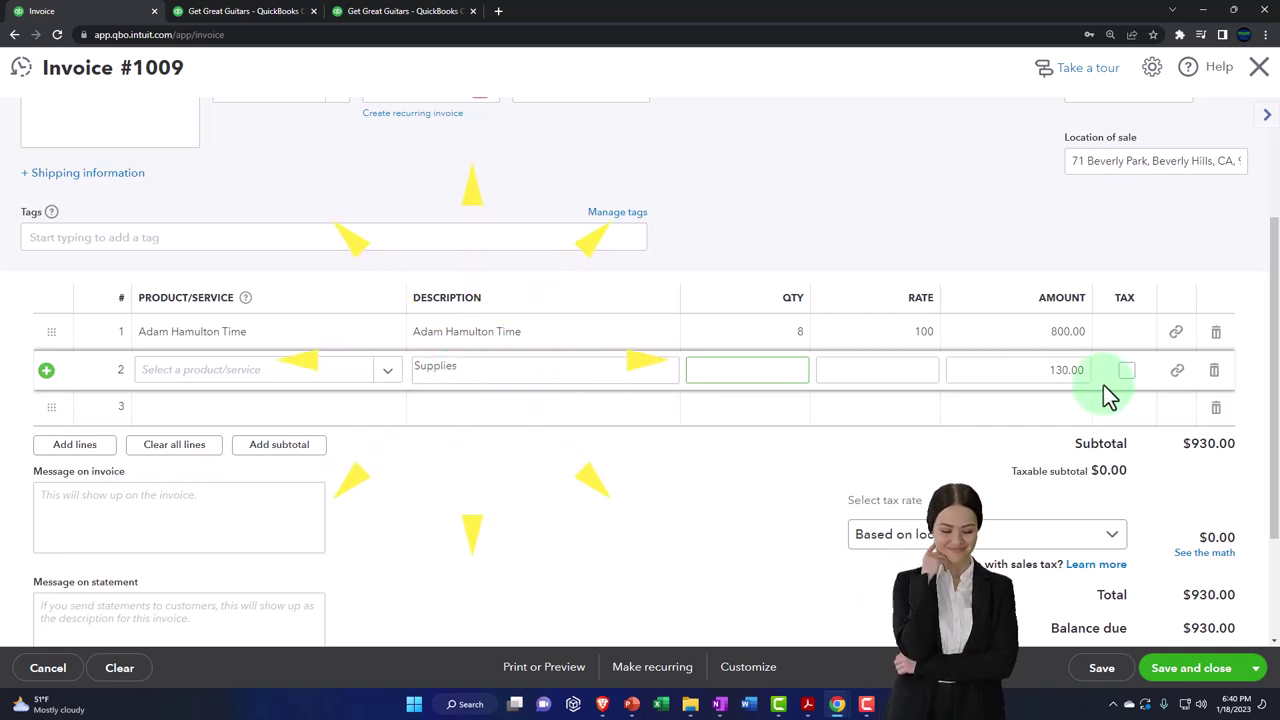
left_click(738, 519)
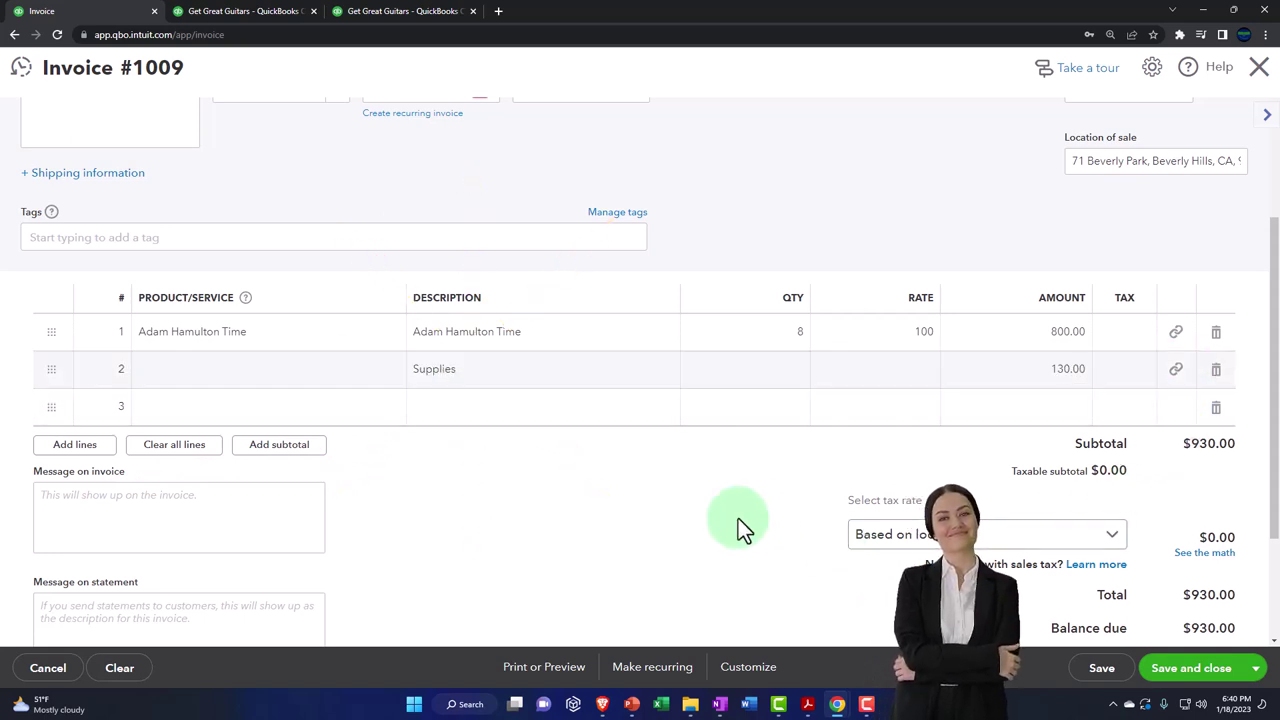
scroll(663, 477, "up", 3)
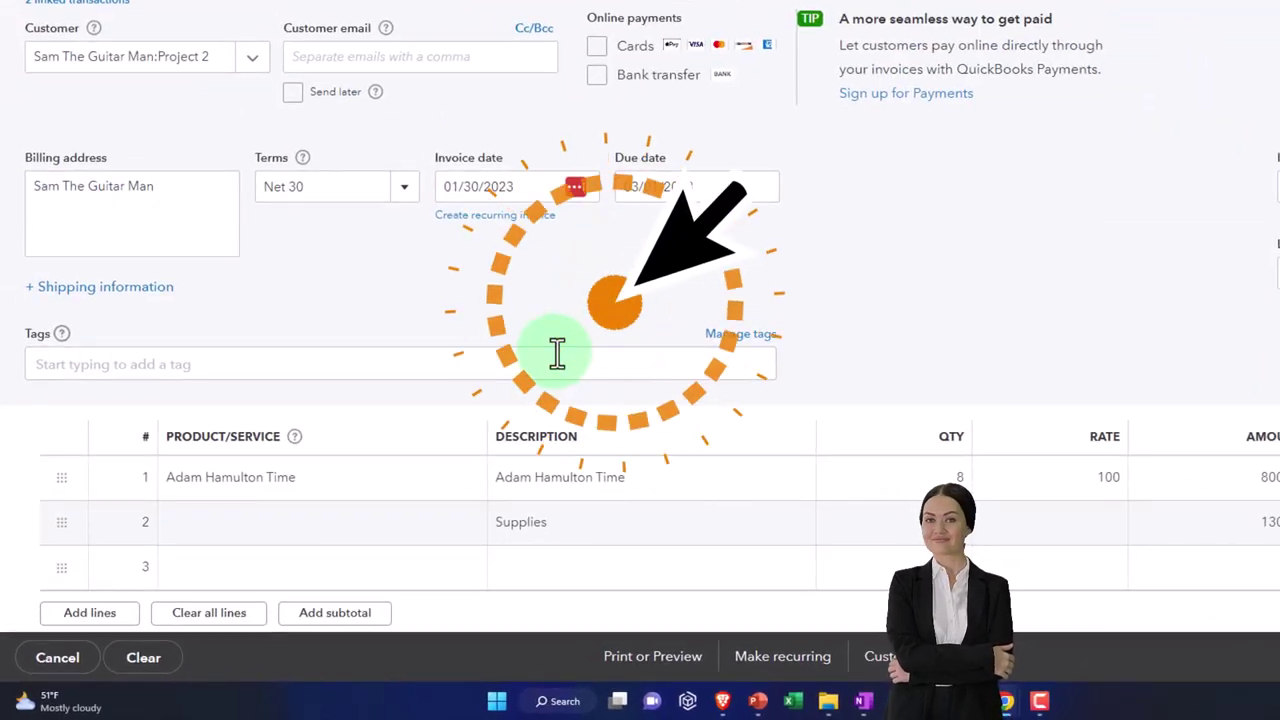
scroll(557, 352, "down", 3)
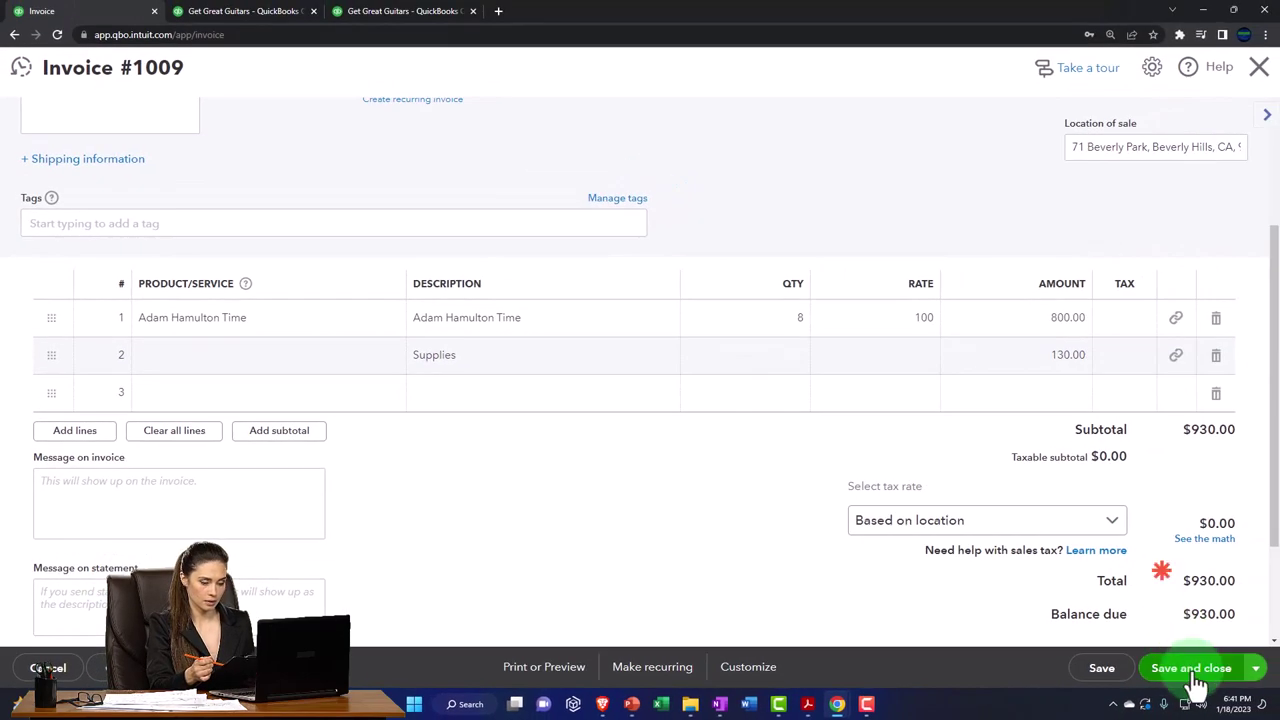
Save invoice 1009 and rerun the 2023 Balance Sheet report.
left_click(1193, 674)
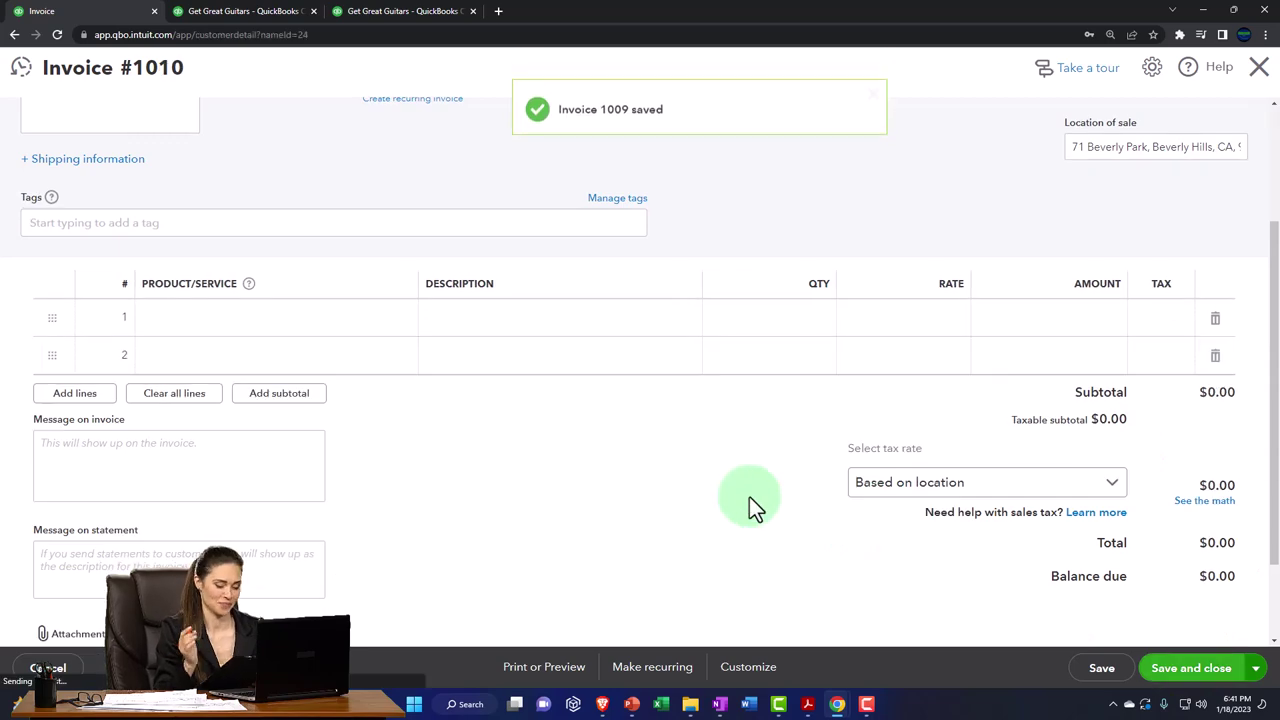
left_click(256, 16)
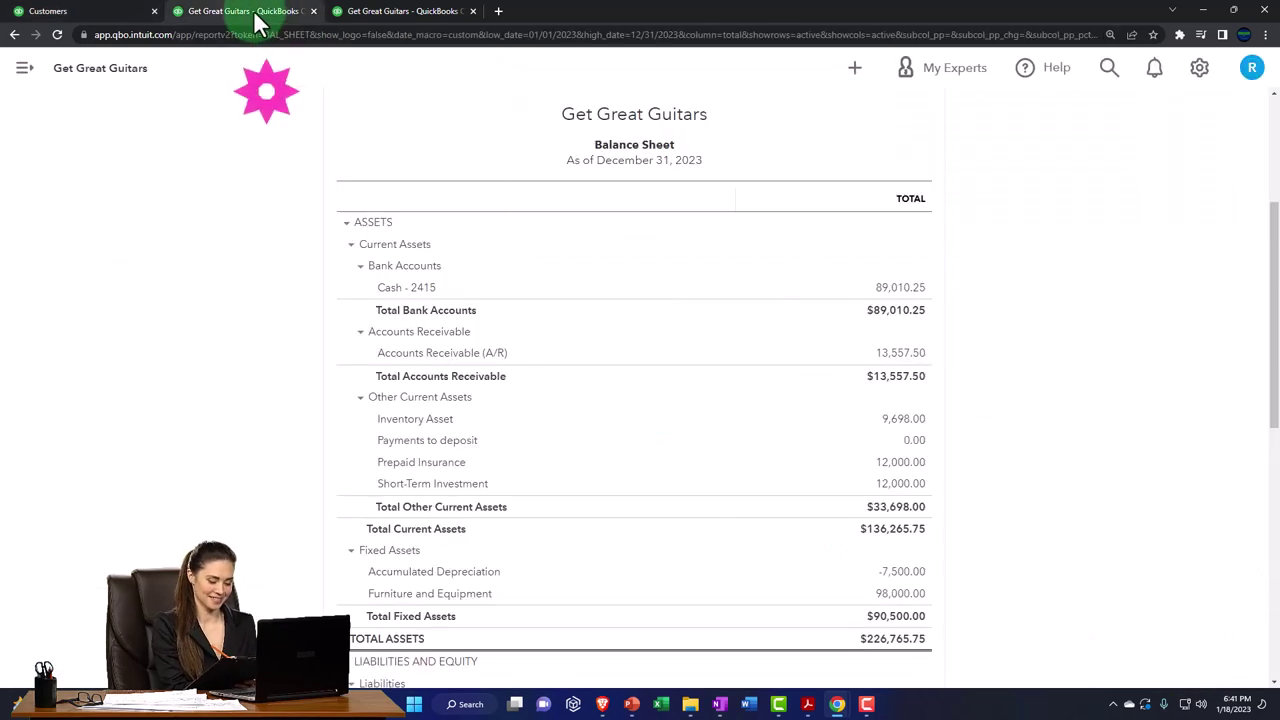
scroll(724, 276, "up", 3)
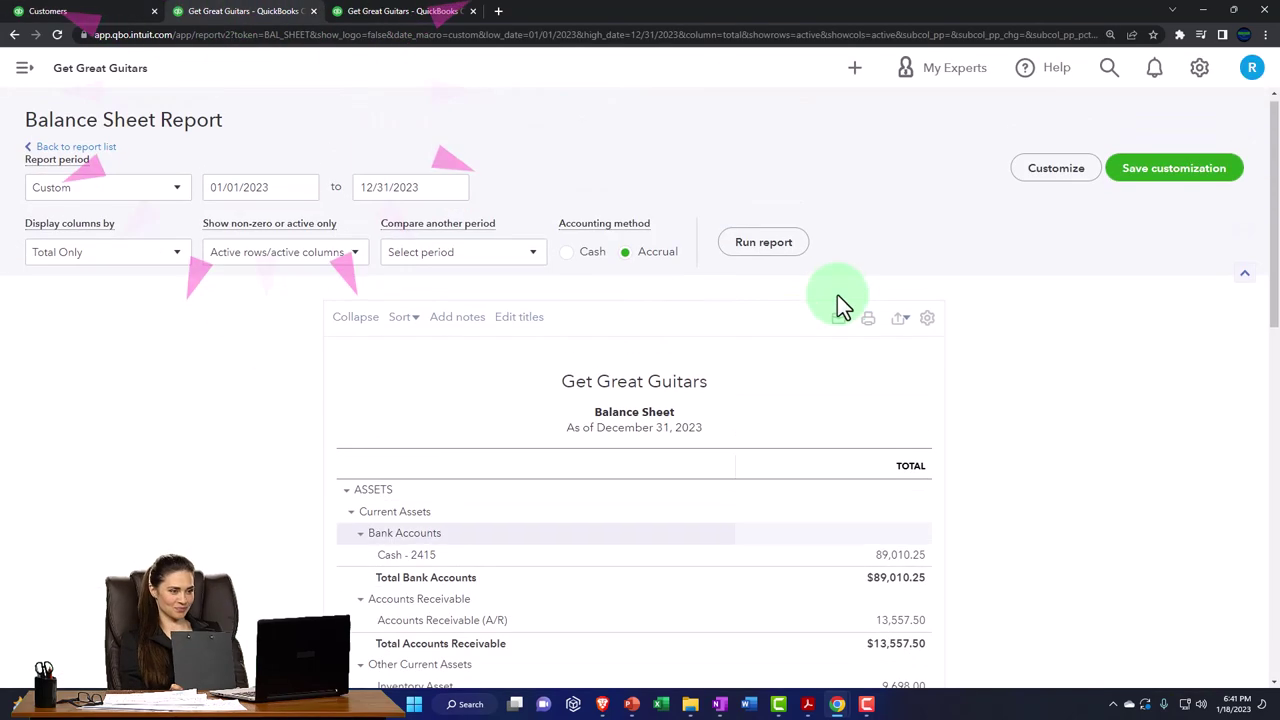
left_click(790, 252)
Drill into Accounts Receivable to see invoice 1009 listed at 930.00.
scroll(775, 325, "down", 2)
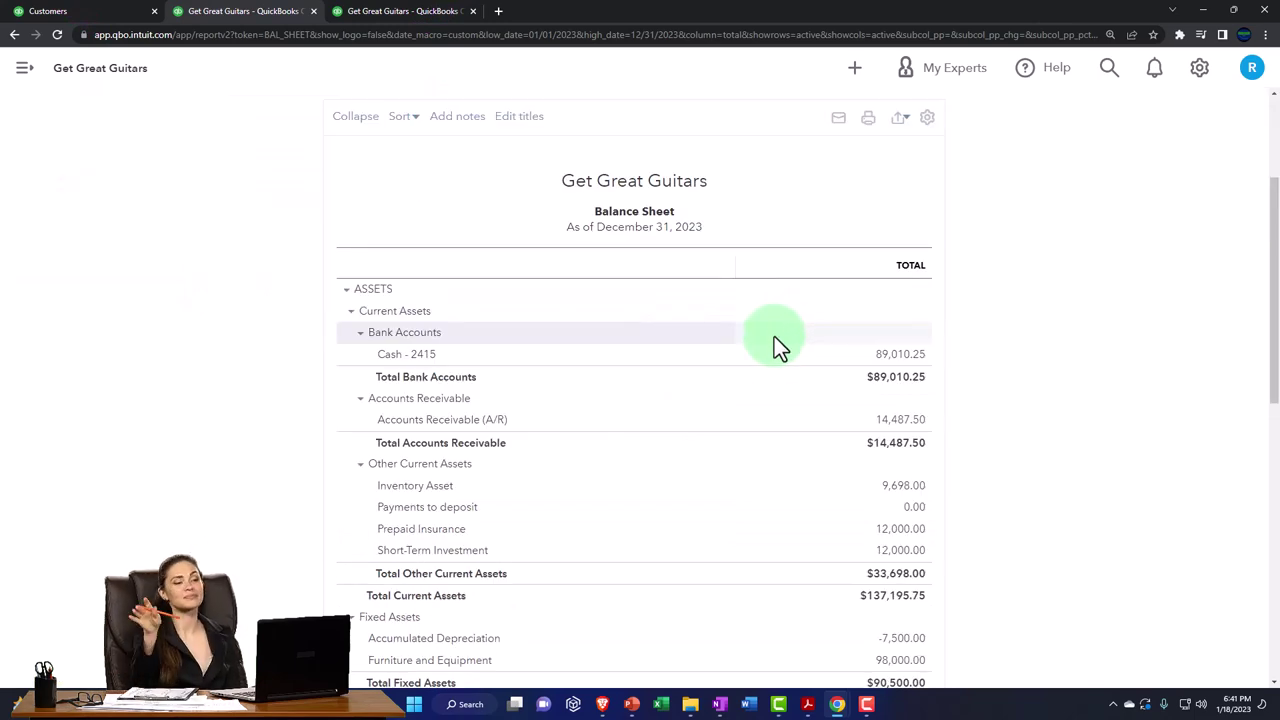
scroll(771, 346, "down", 1)
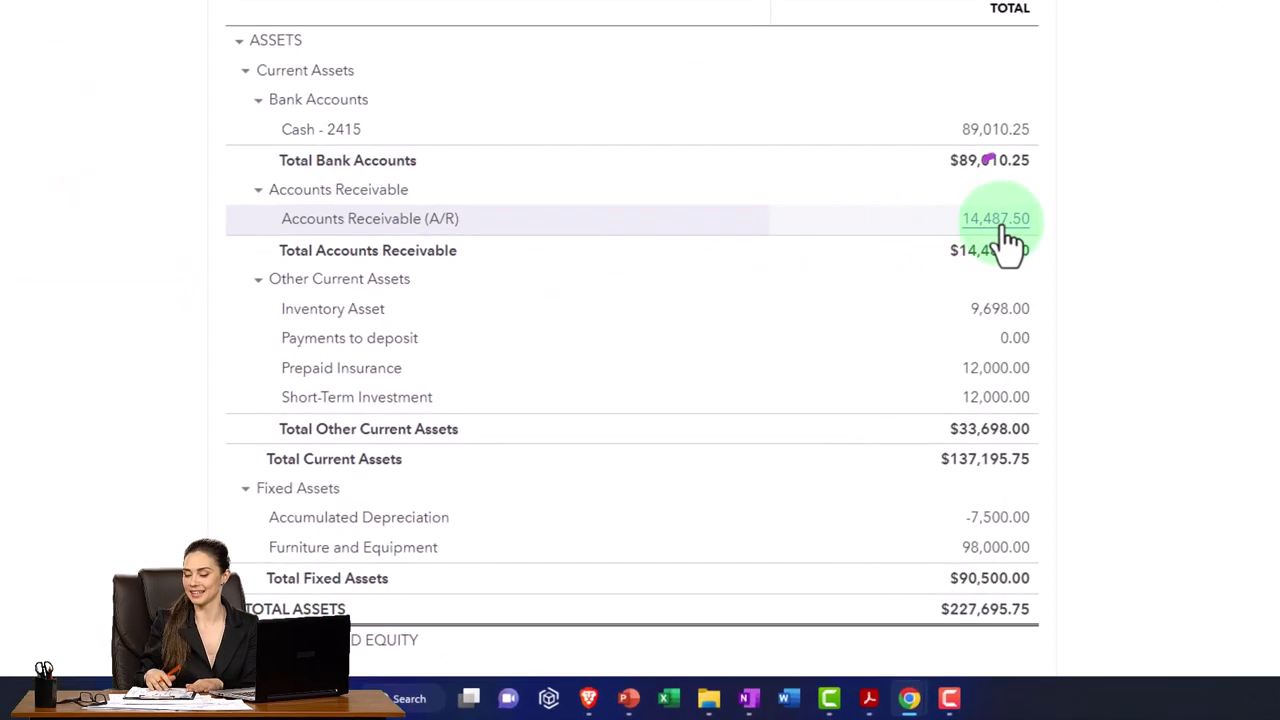
left_click(1005, 236)
scroll(1000, 243, "down", 3)
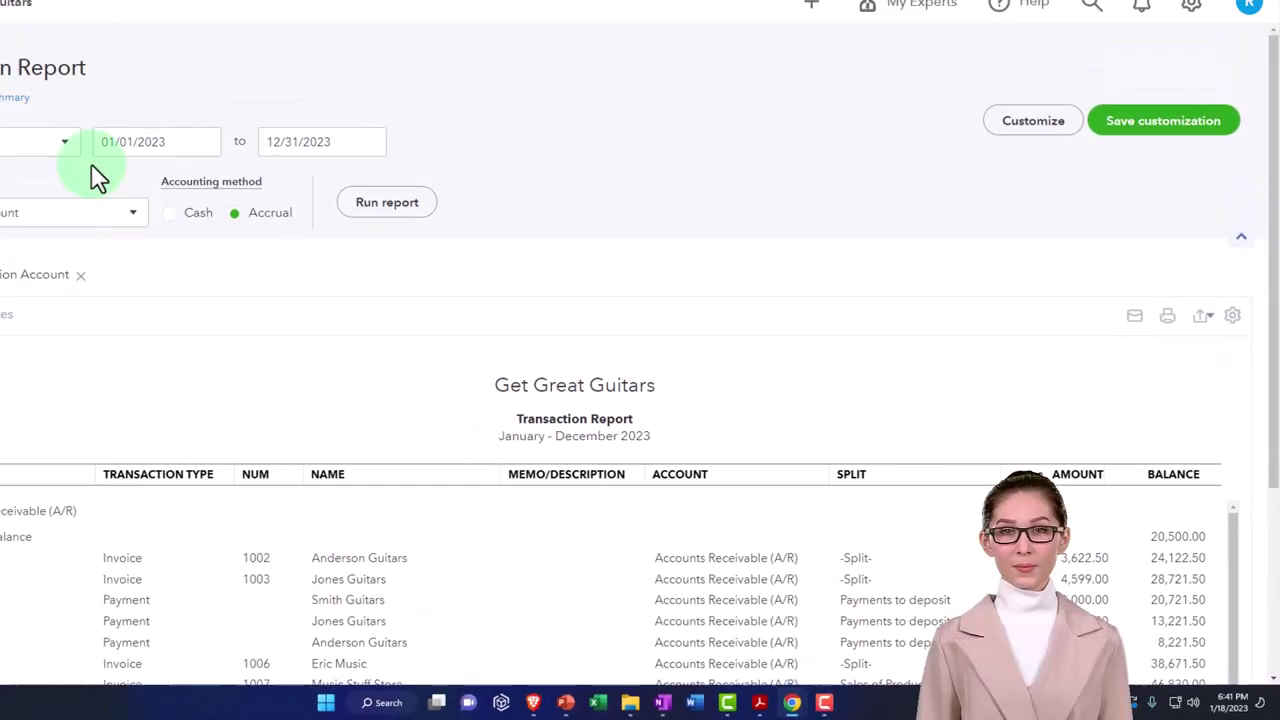
Rerun the 2023 Profit and Loss report, enlarged for easier reading.
left_click(128, 165)
left_click(366, 12)
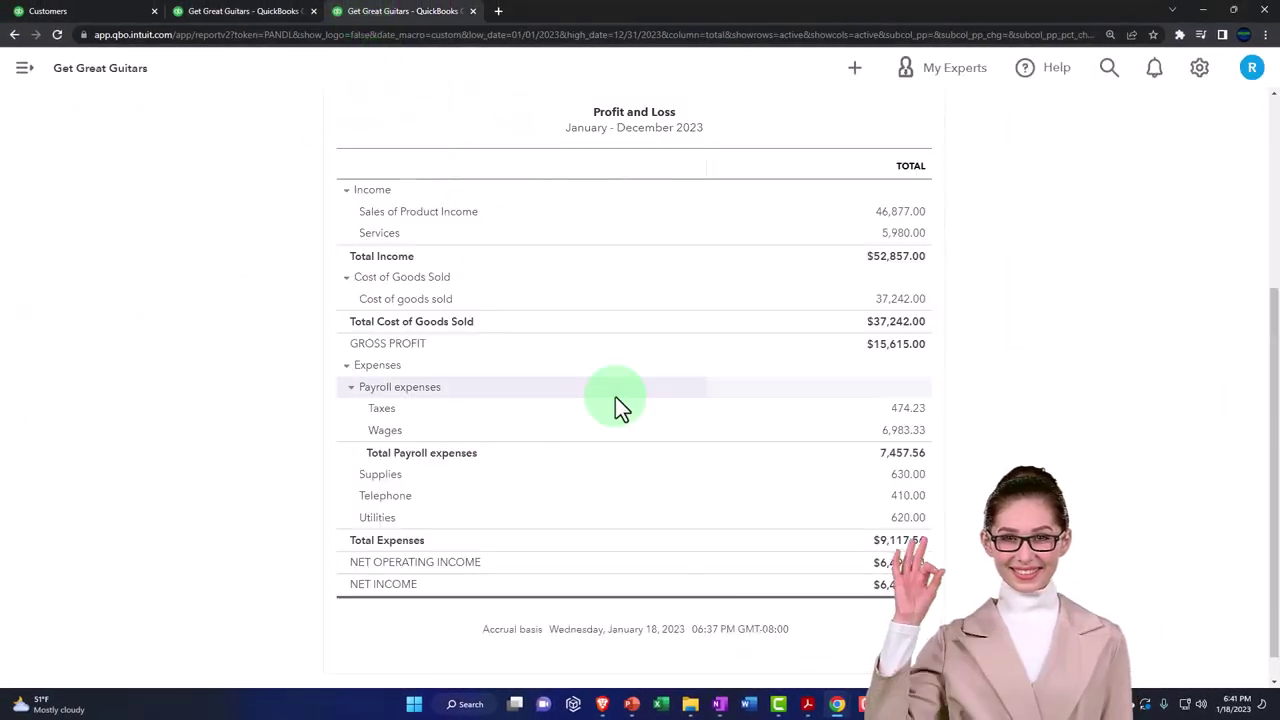
scroll(640, 400, "up", 5)
left_click(771, 275)
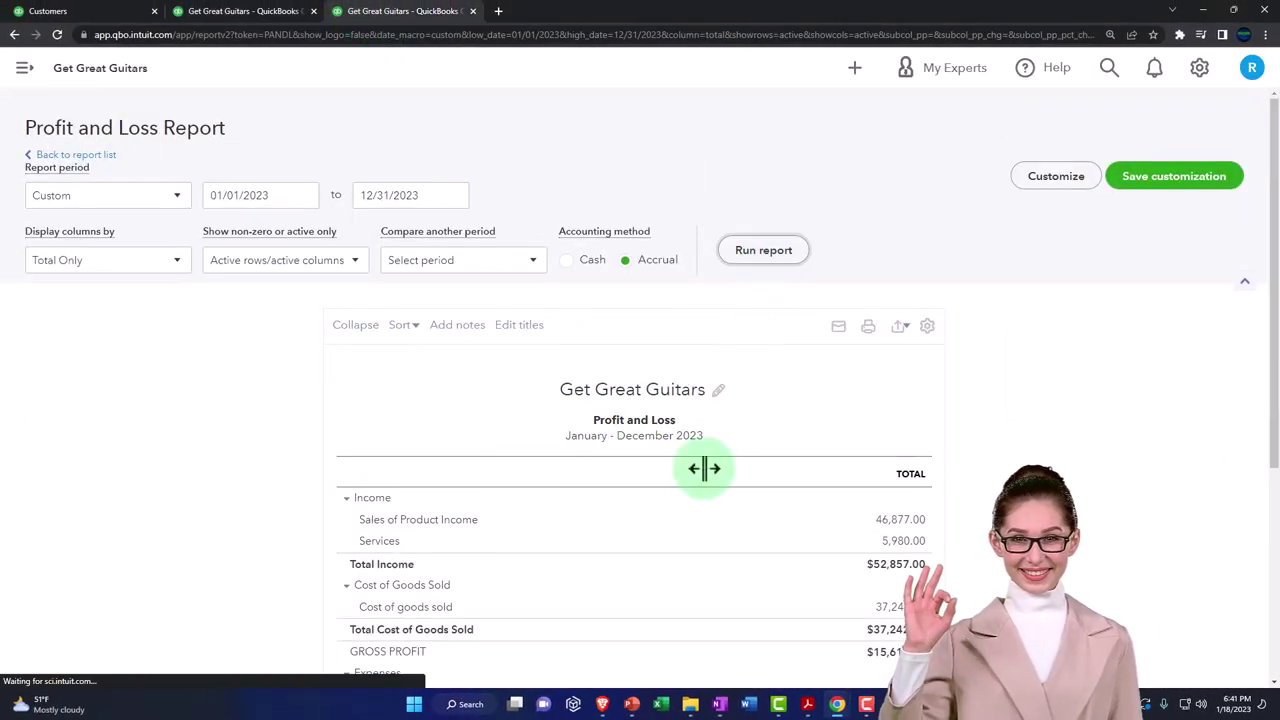
key("ctrl+plus")
scroll(700, 490, "down", 3)
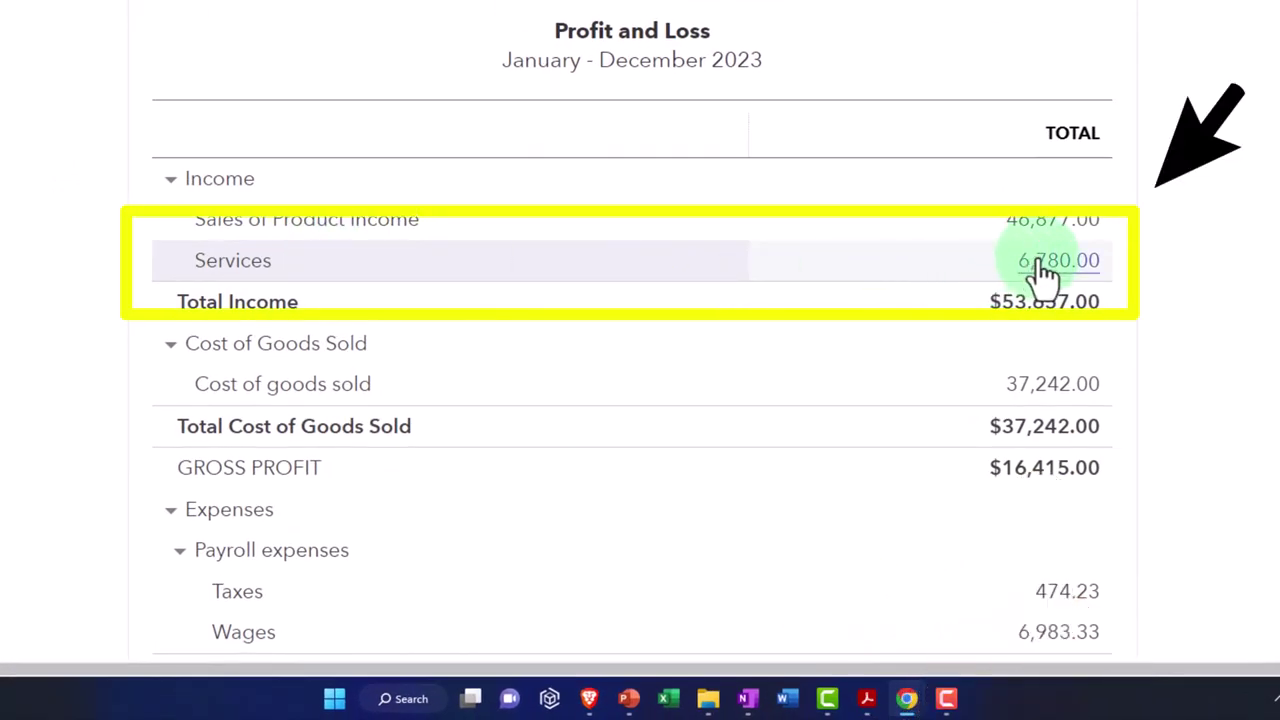
Drill into Services income and open invoice 1009 from its 800.00 entry.
left_click(1043, 272)
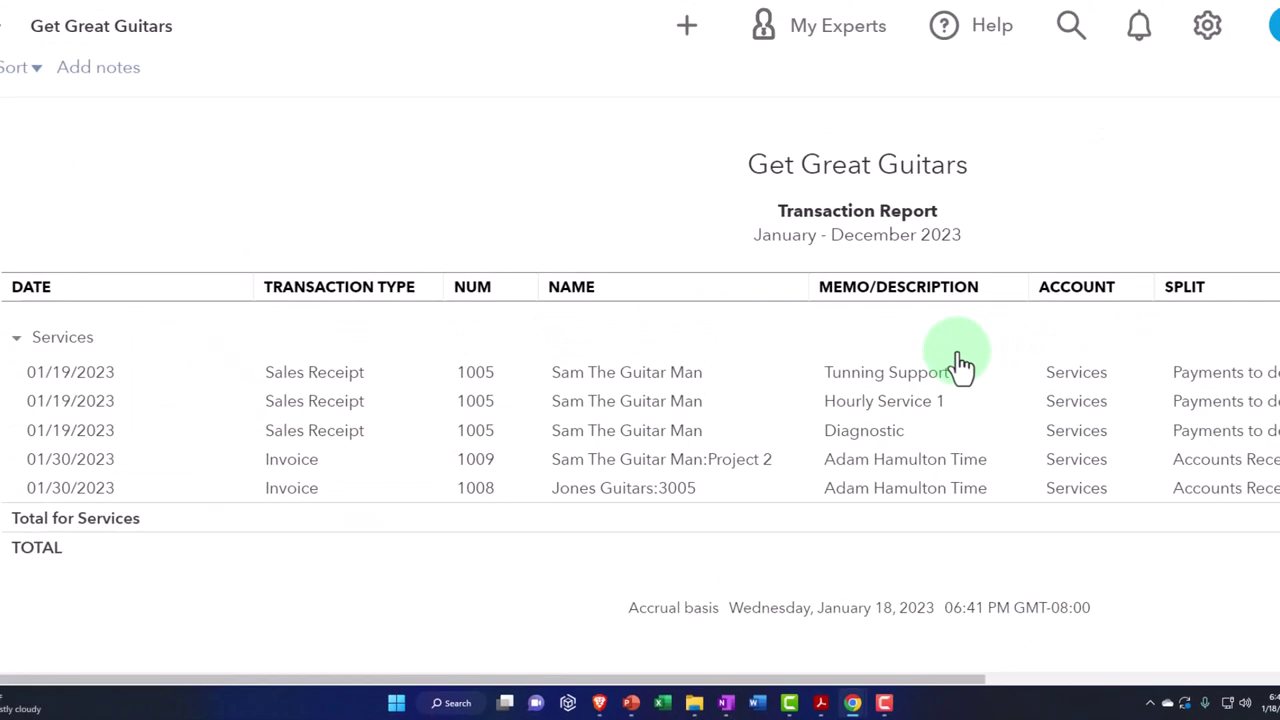
key("ctrl+minus")
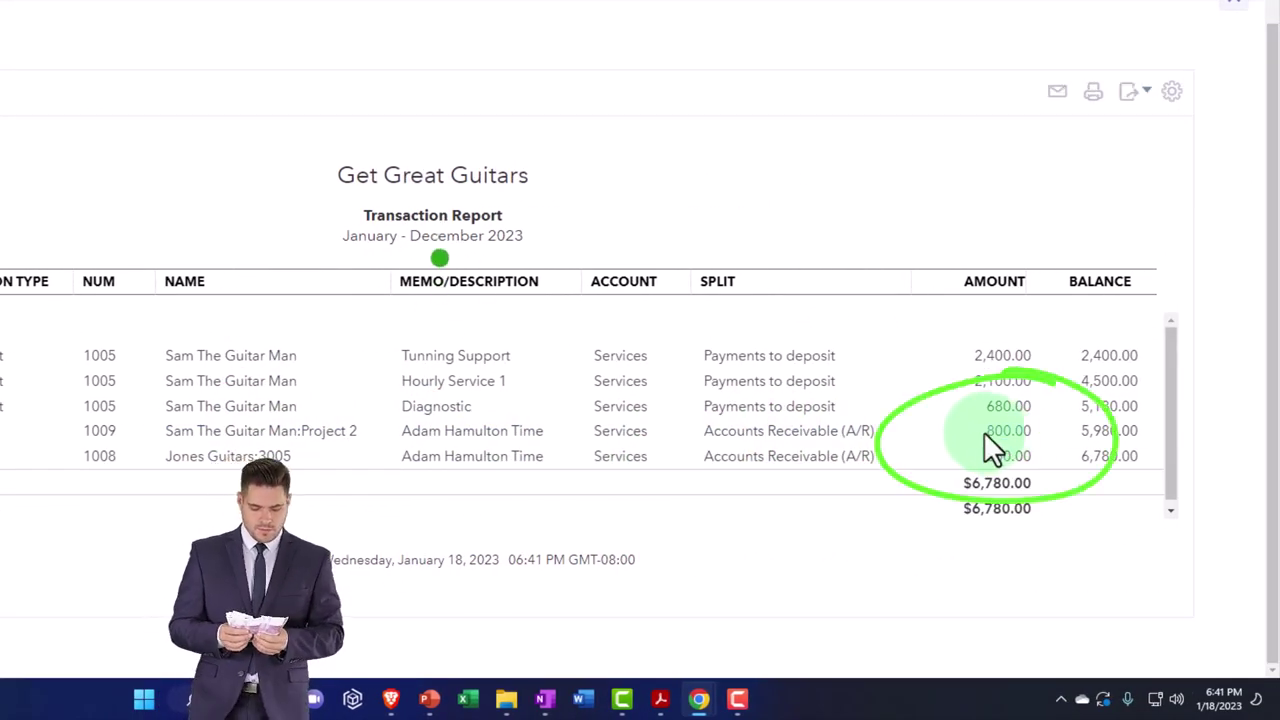
left_click(985, 433)
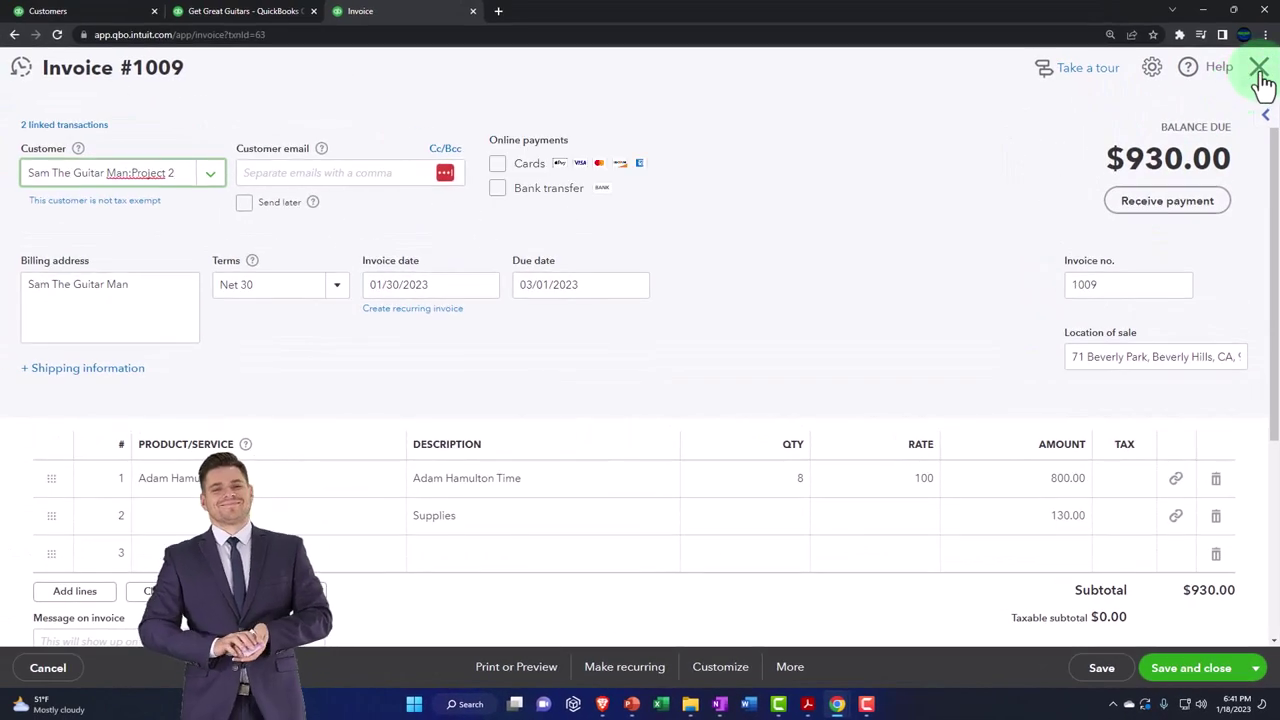
left_click(1259, 68)
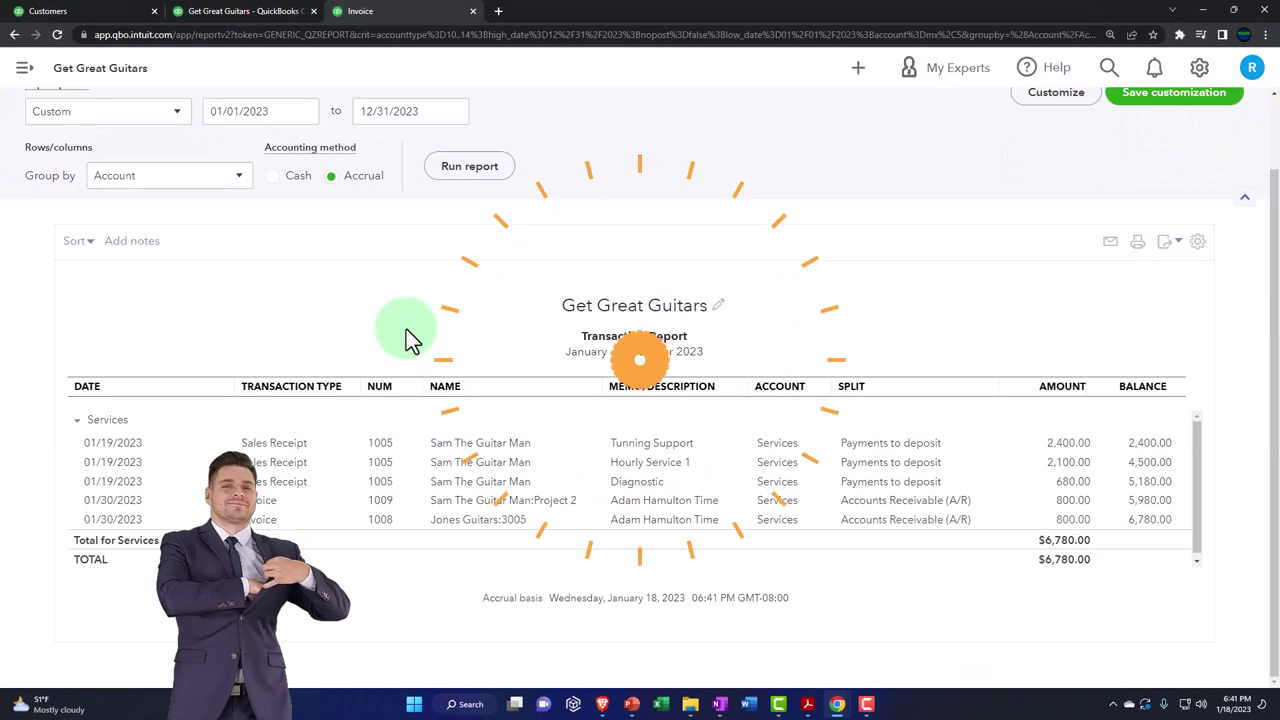
left_click(110, 157)
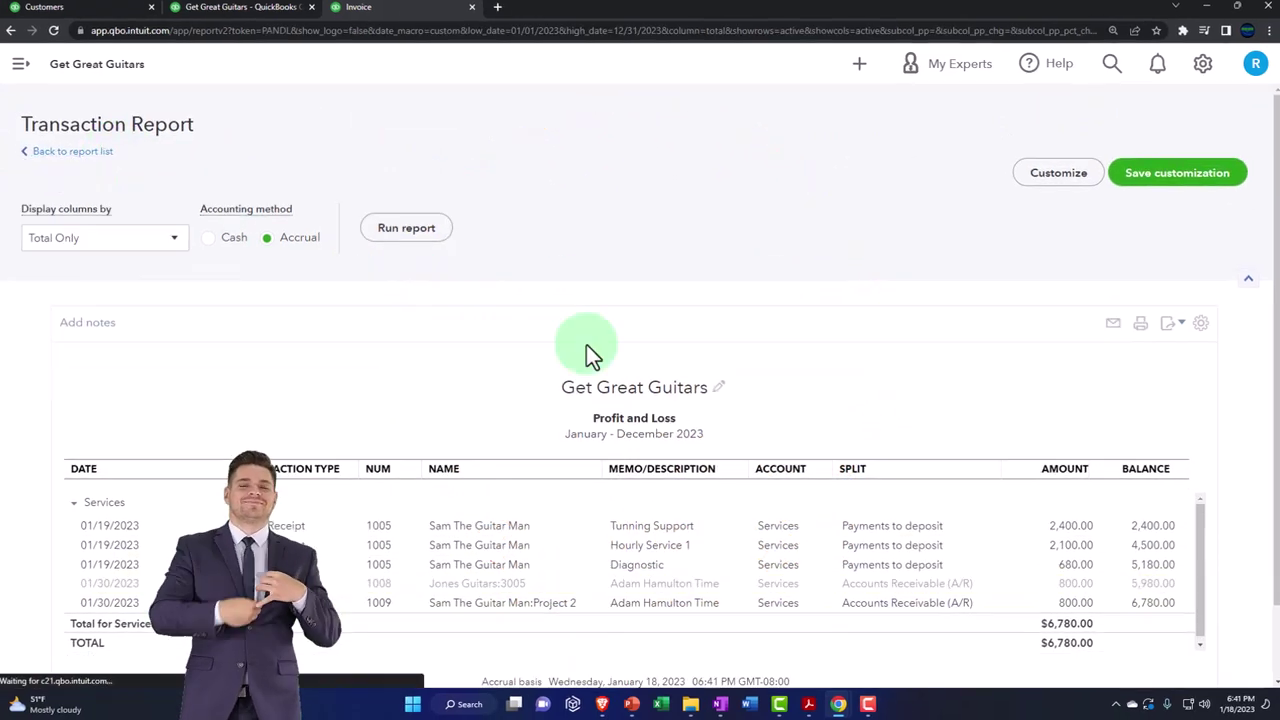
scroll(586, 350, "down", 4)
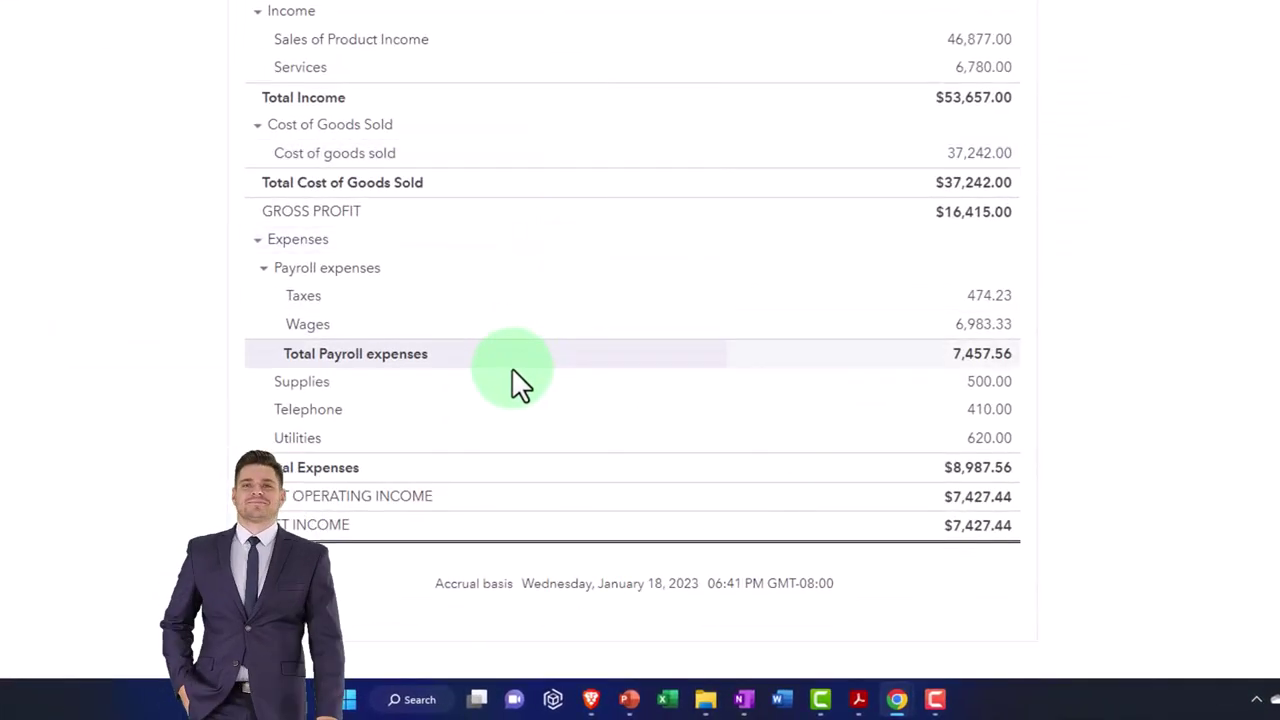
left_click(986, 388)
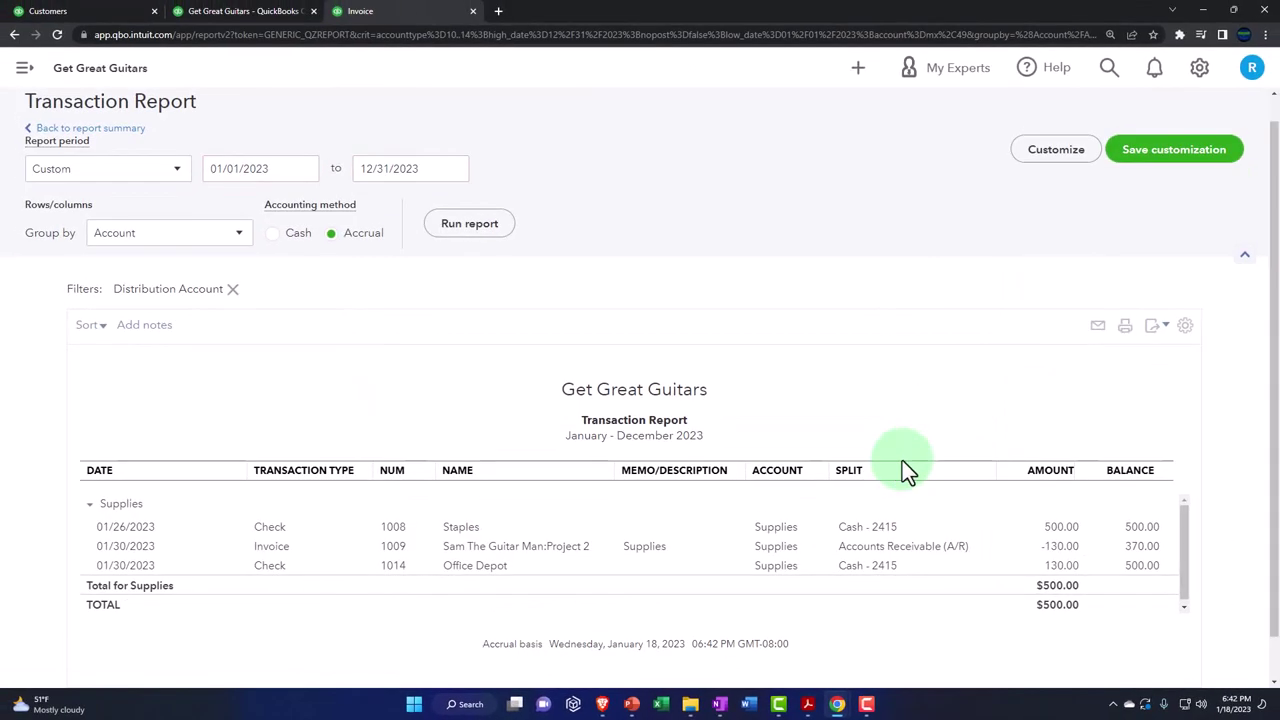
key("ctrl+plus")
key("ctrl+plus")
scroll(902, 460, "down", 2)
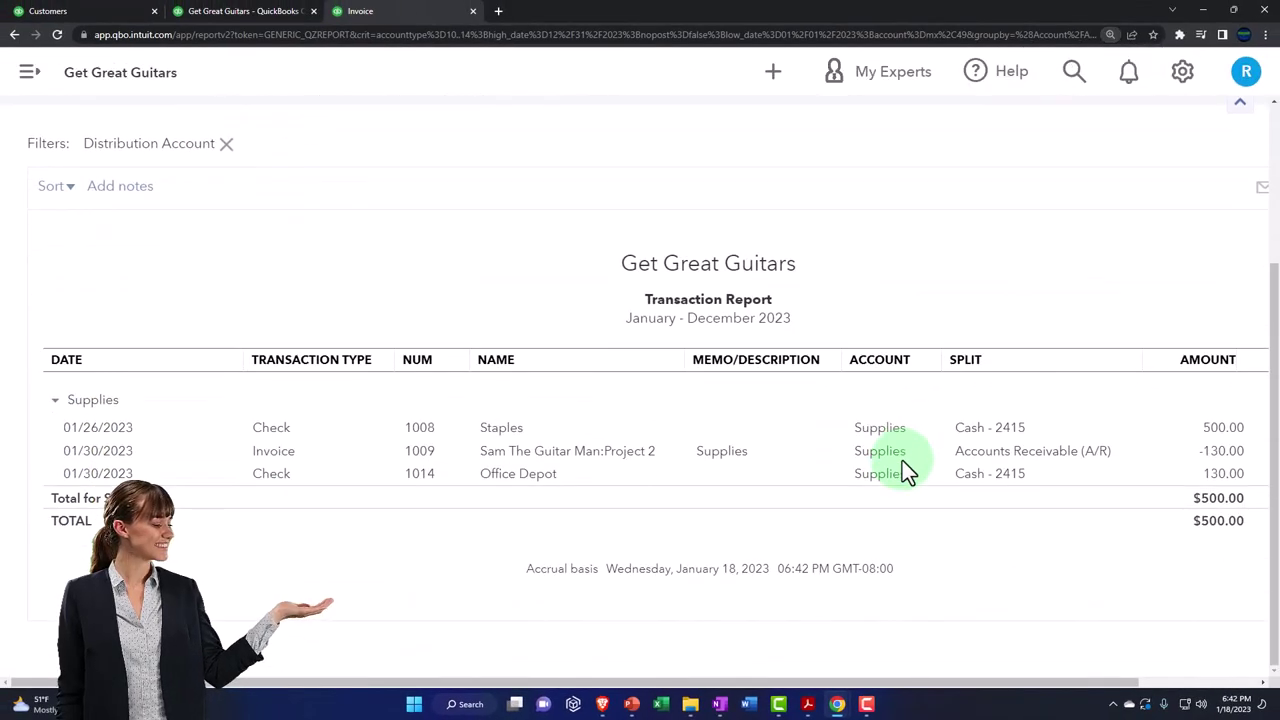
key("ctrl+minus")
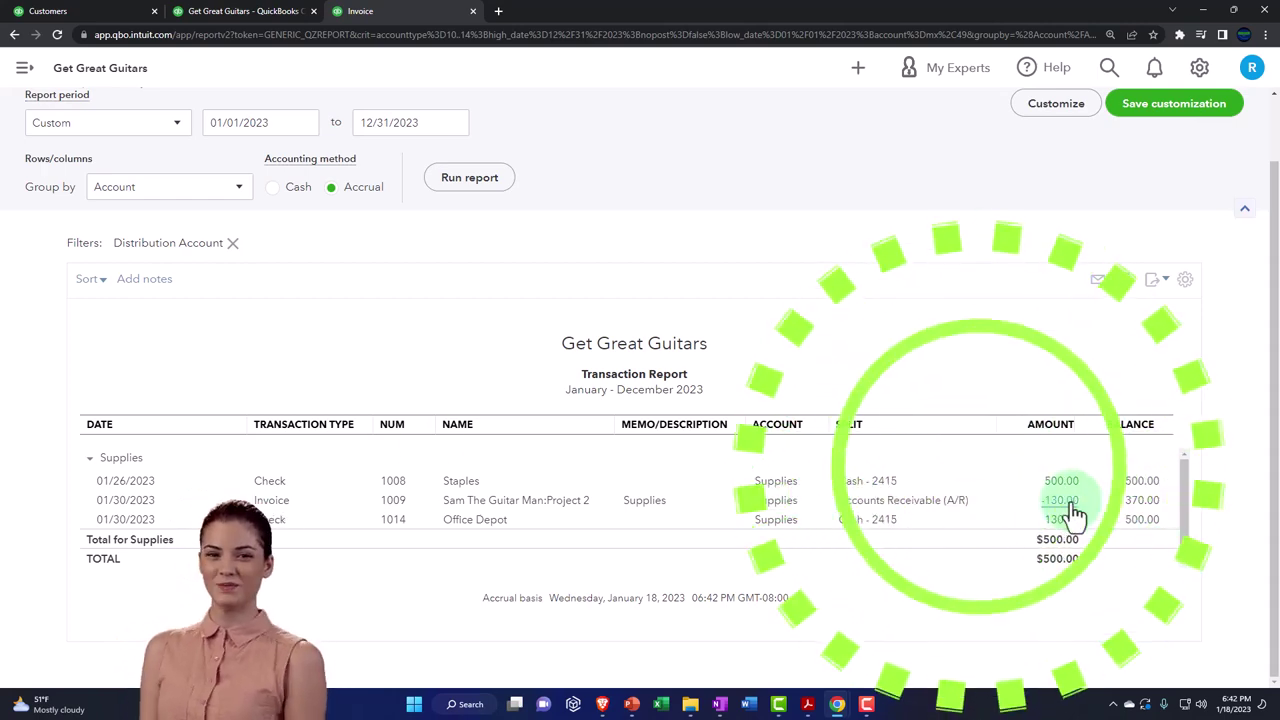
scroll(220, 434, "up", 2)
left_click(120, 158)
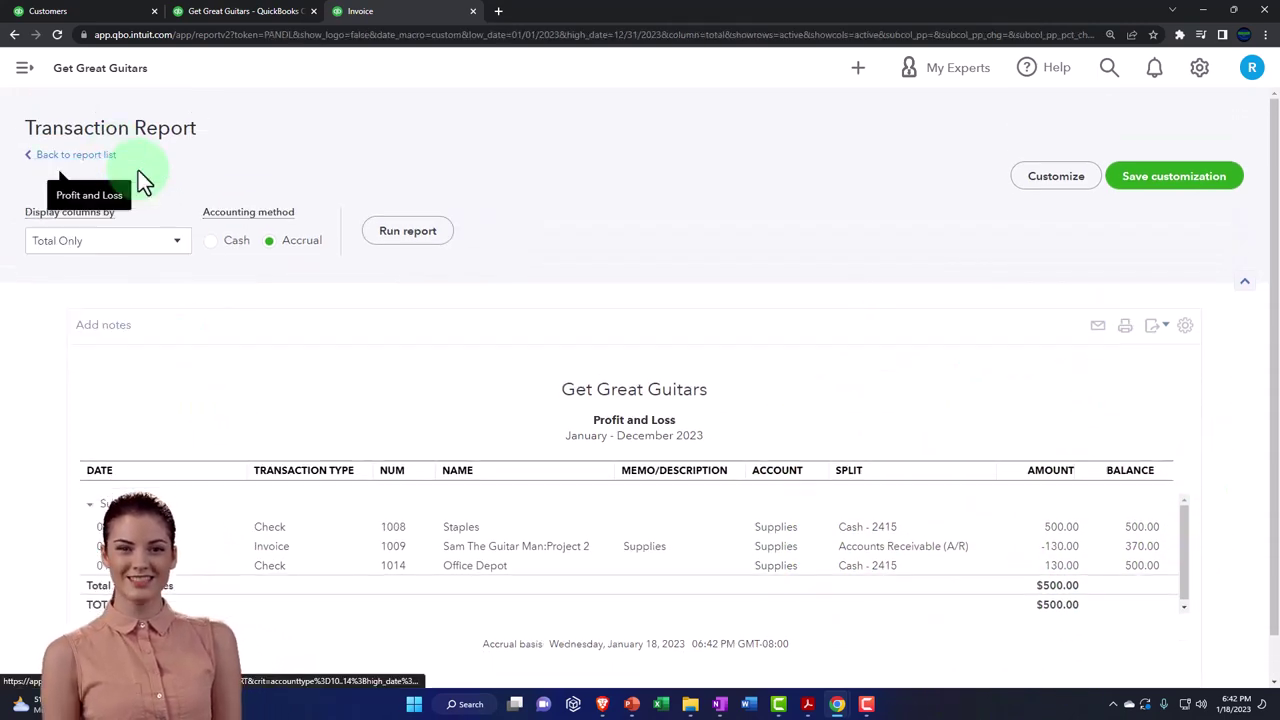
scroll(720, 537, "down", 5)
scroll(720, 537, "up", 1)
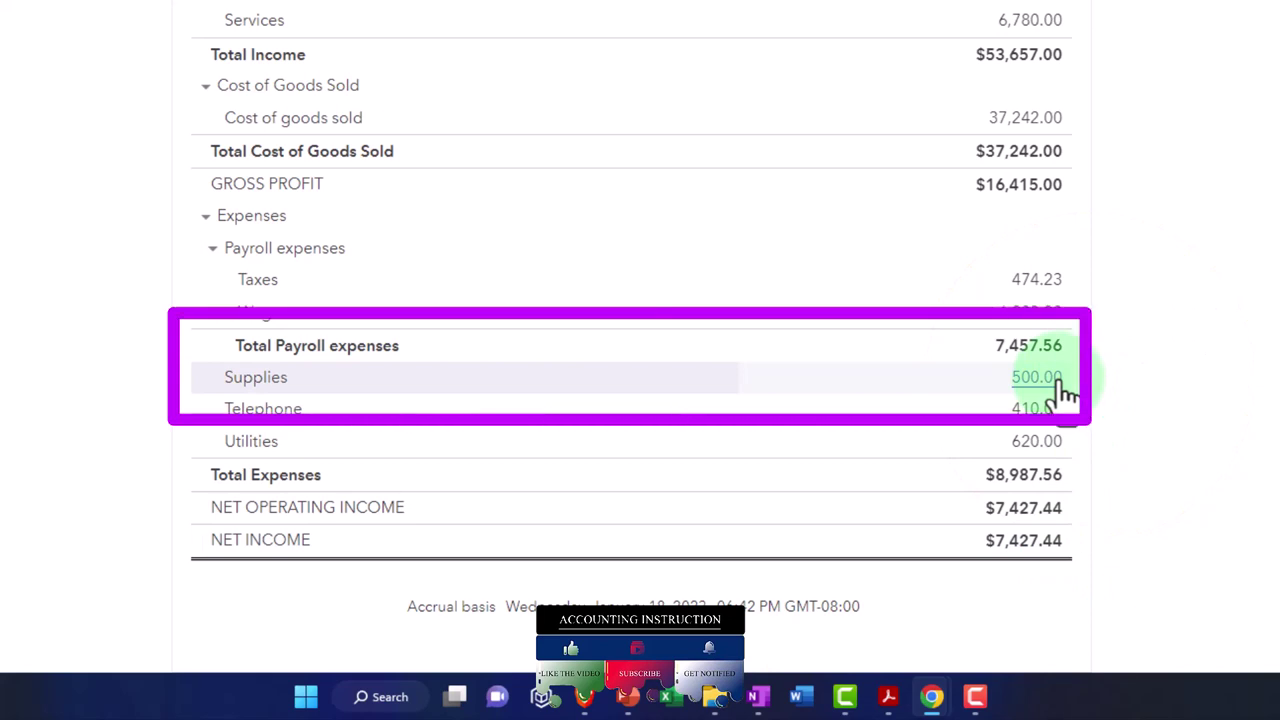
scroll(1178, 171, "up", 1)
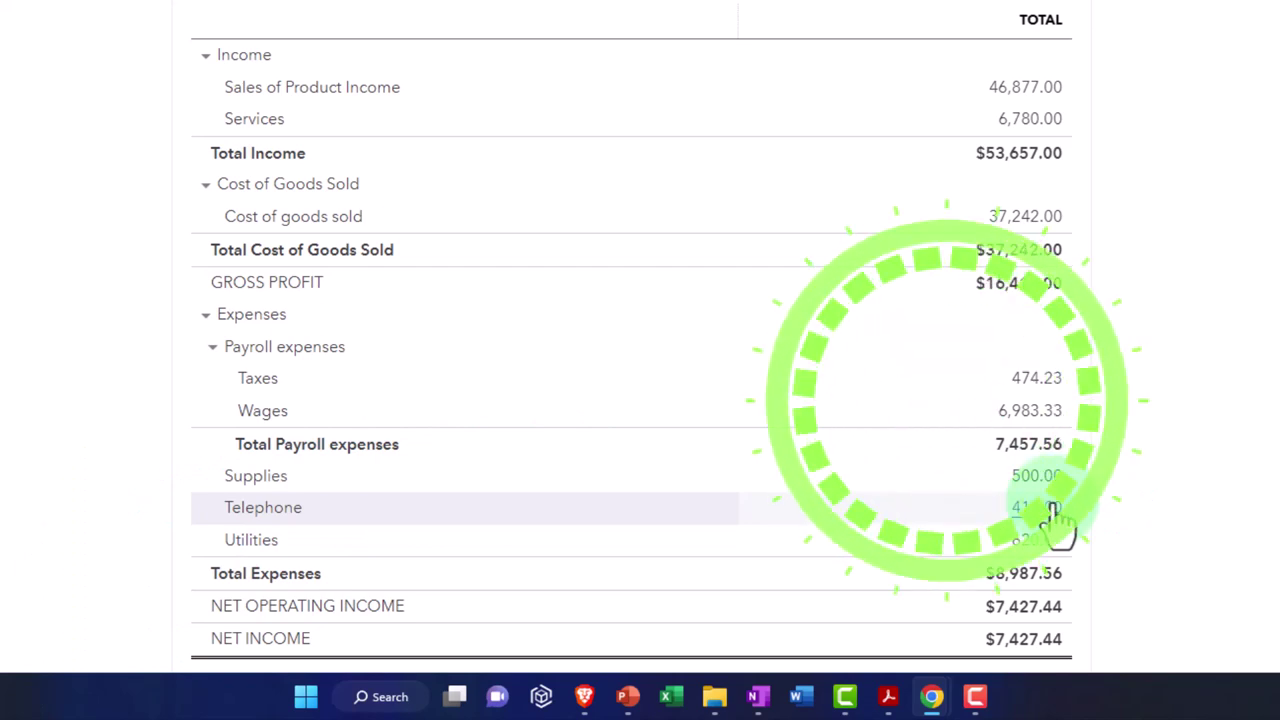
scroll(1060, 520, "up", 3)
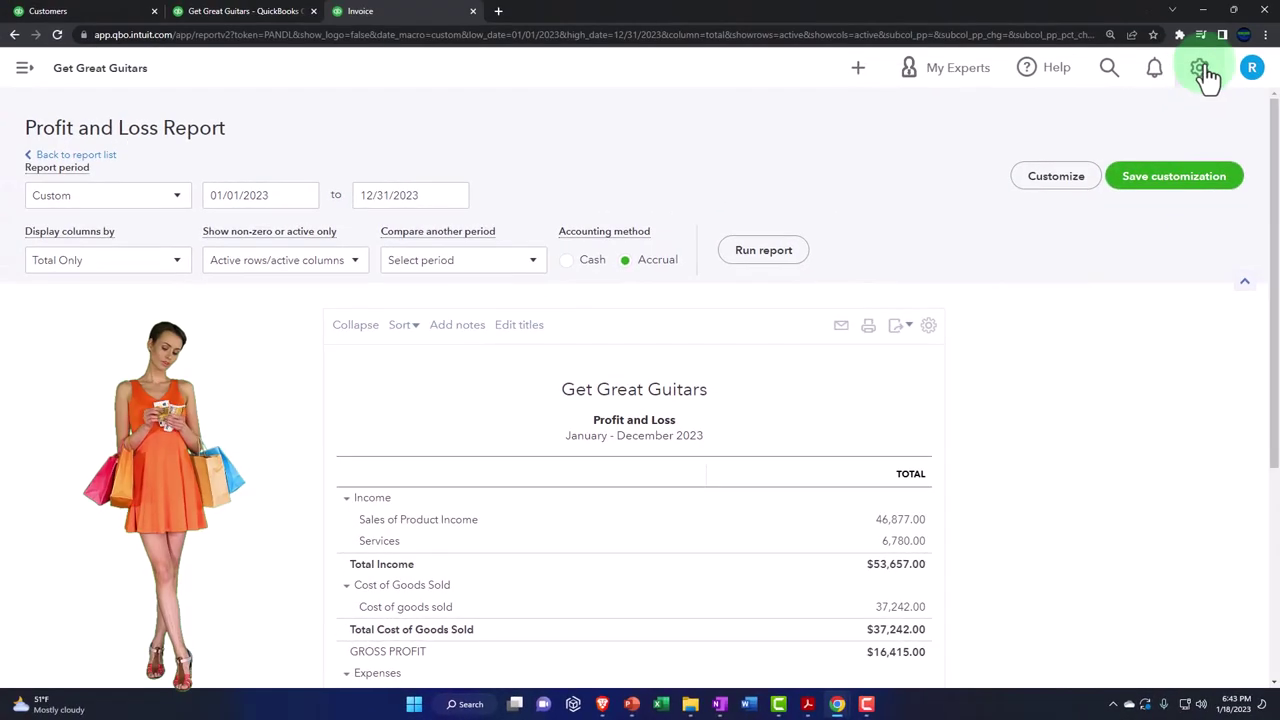
Enable tracking billable expenses and items as income in a single account and save the Expenses settings.
left_click(1200, 70)
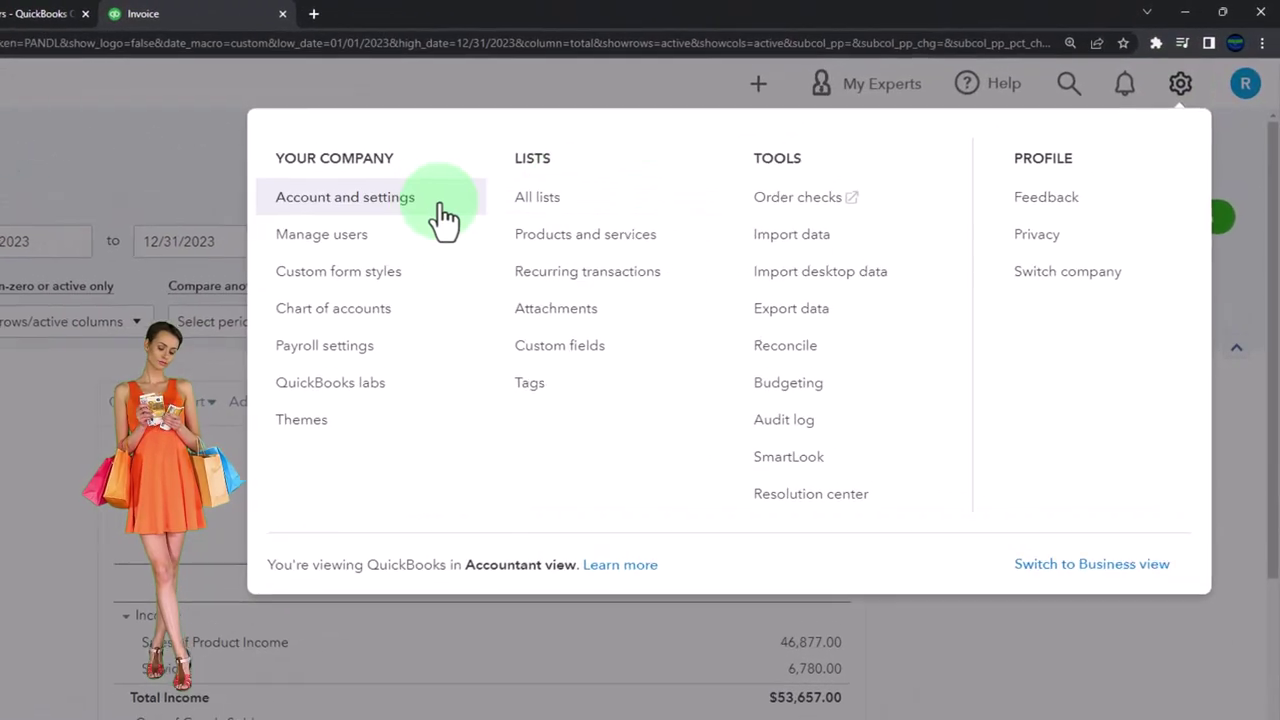
left_click(389, 207)
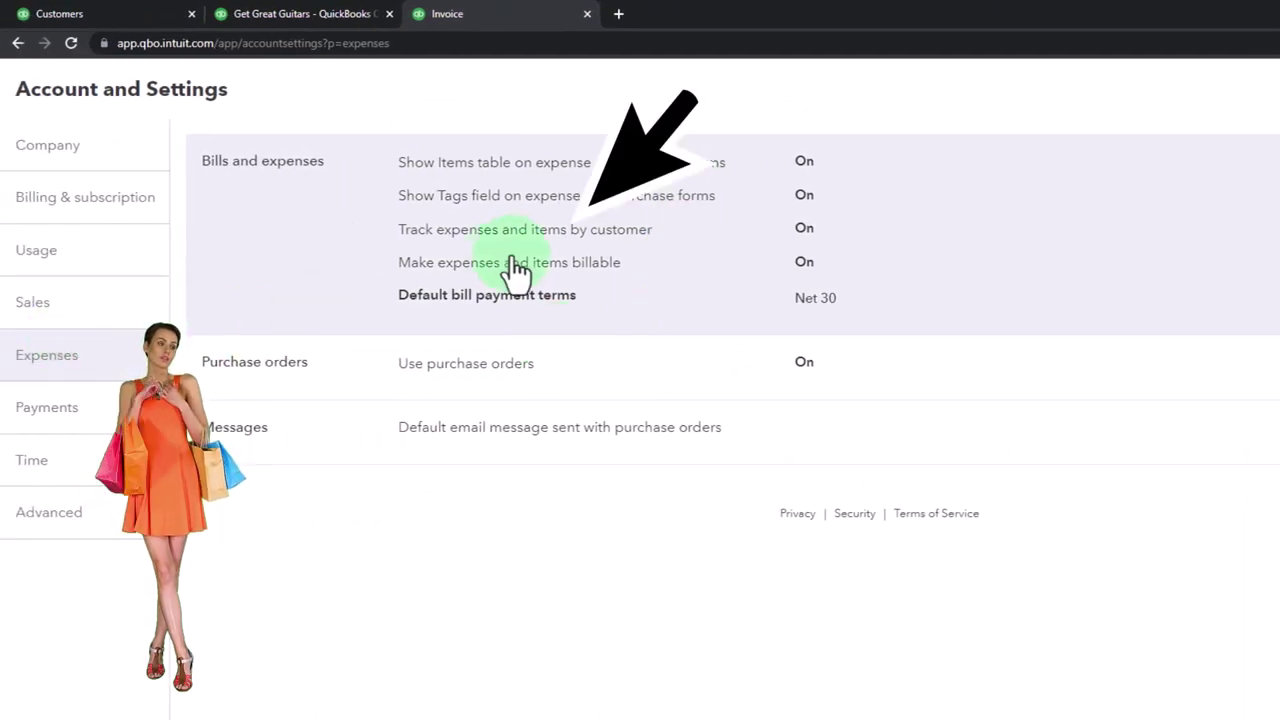
left_click(527, 266)
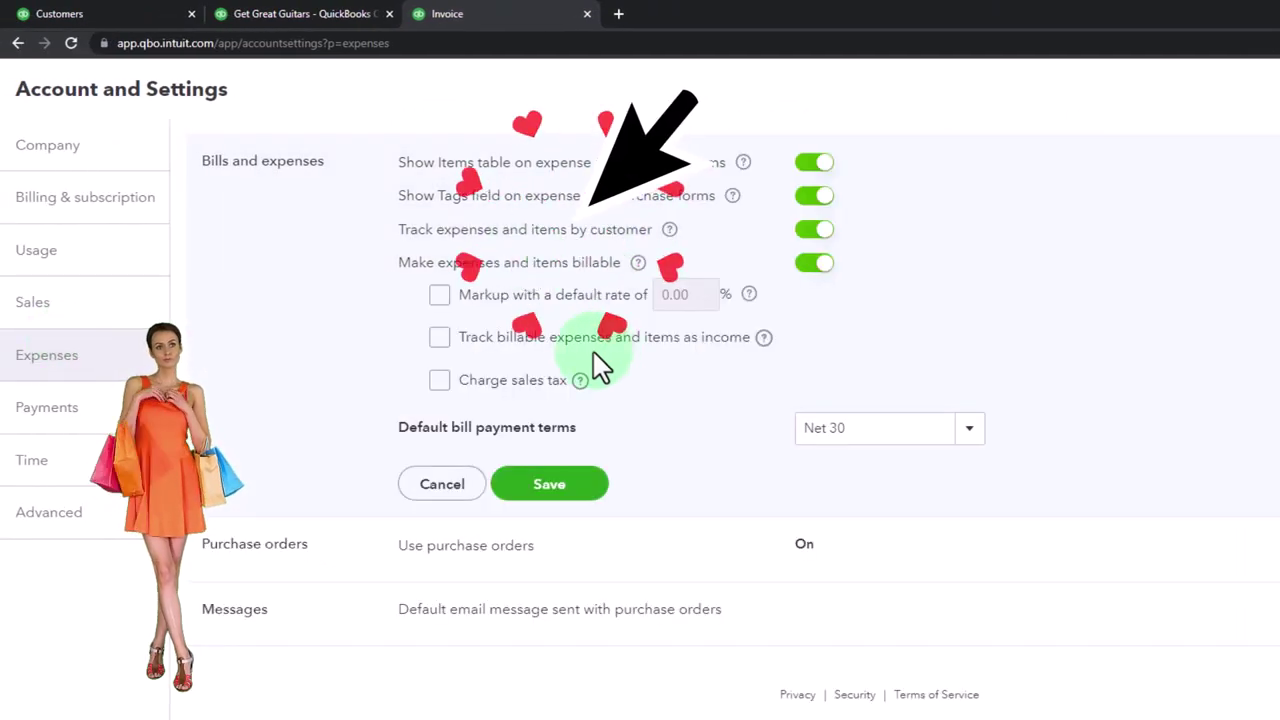
left_click(440, 298)
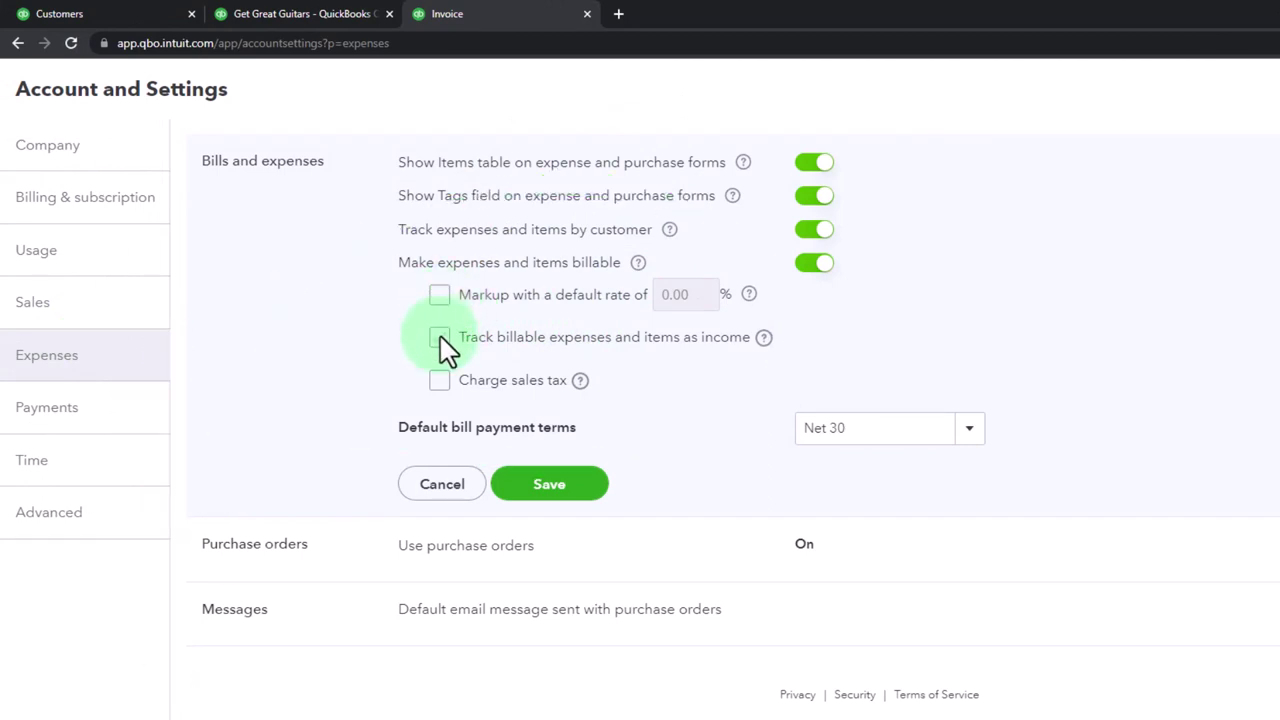
left_click(441, 340)
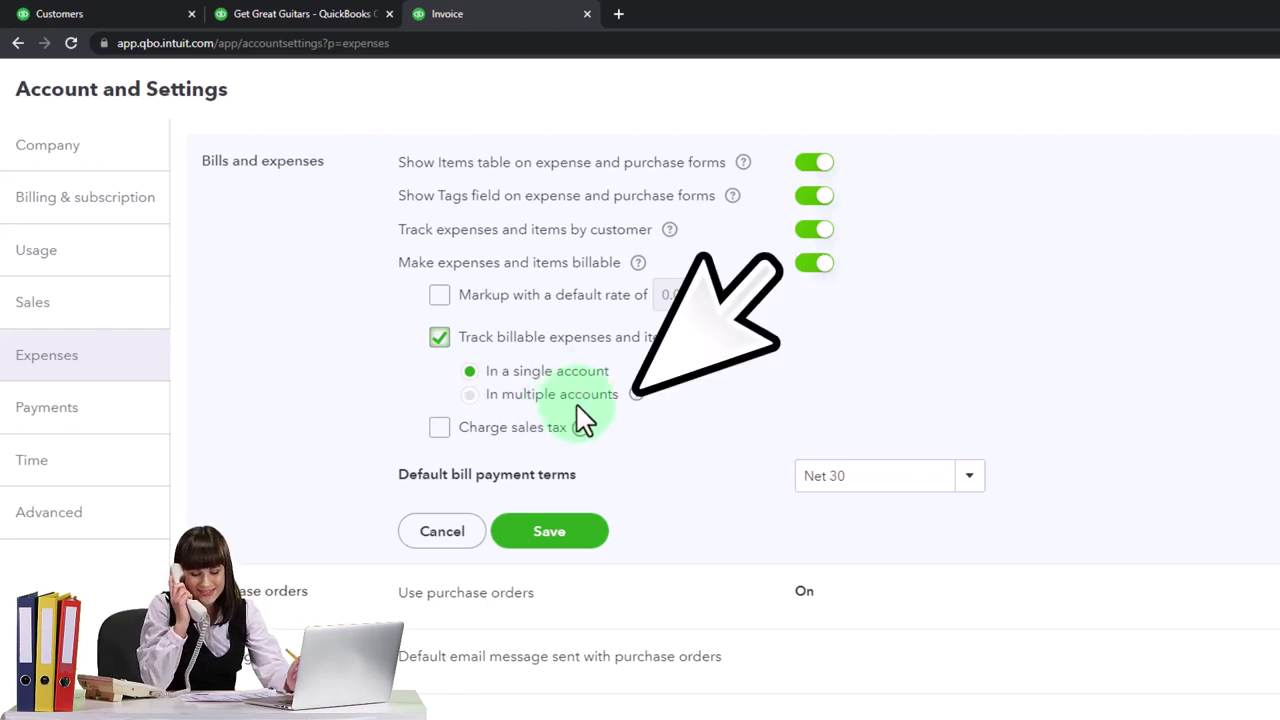
left_click(586, 540)
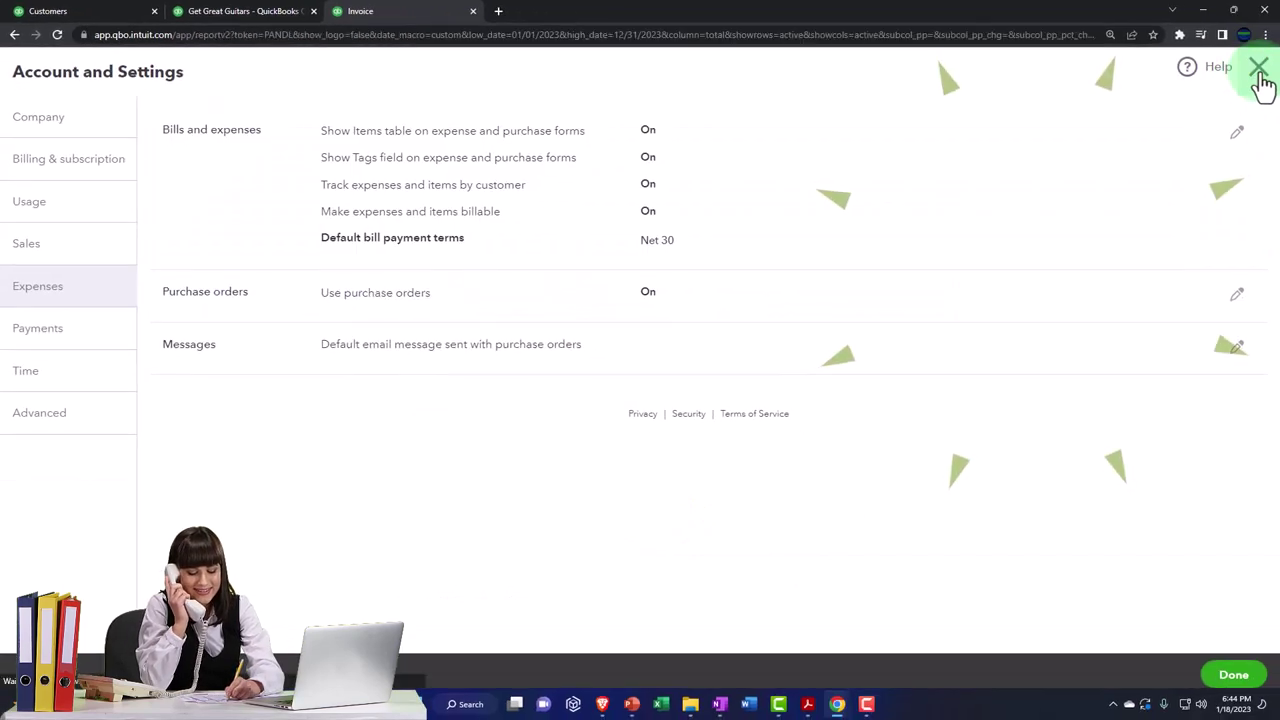
Close settings and drill into the 500.00 Supplies amount on the Profit and Loss report.
left_click(1259, 72)
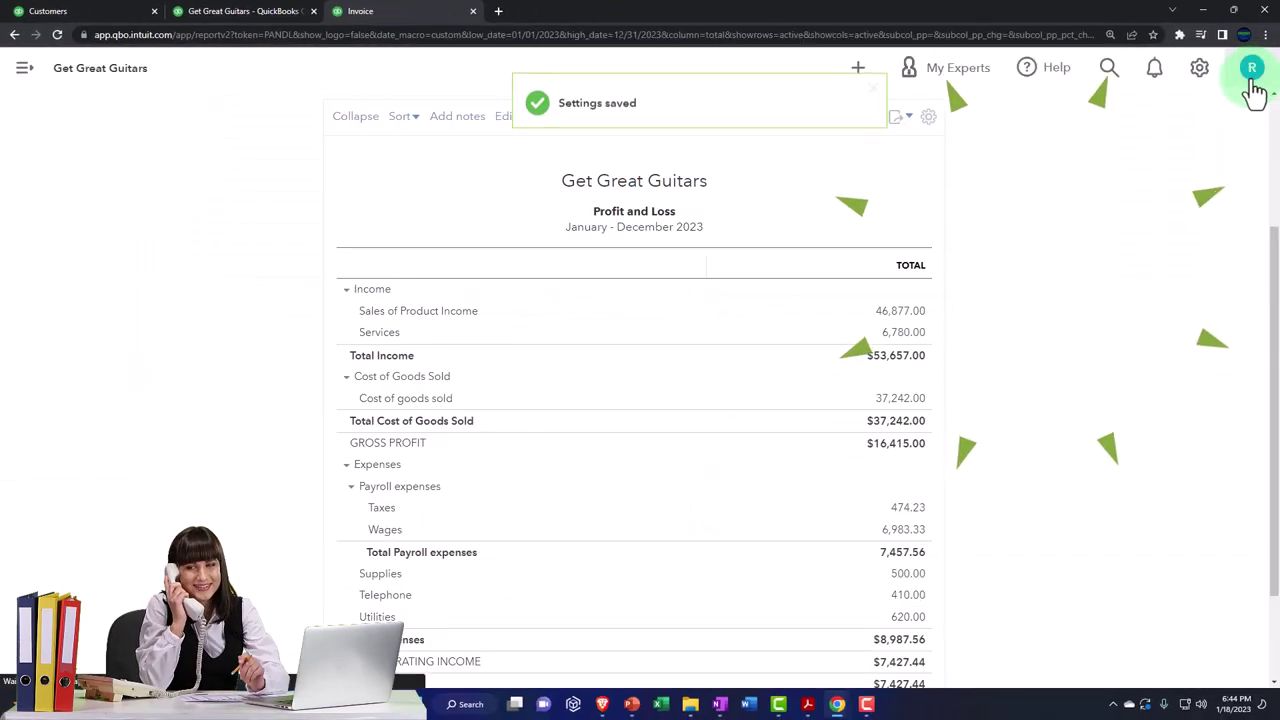
scroll(864, 494, "down", 1)
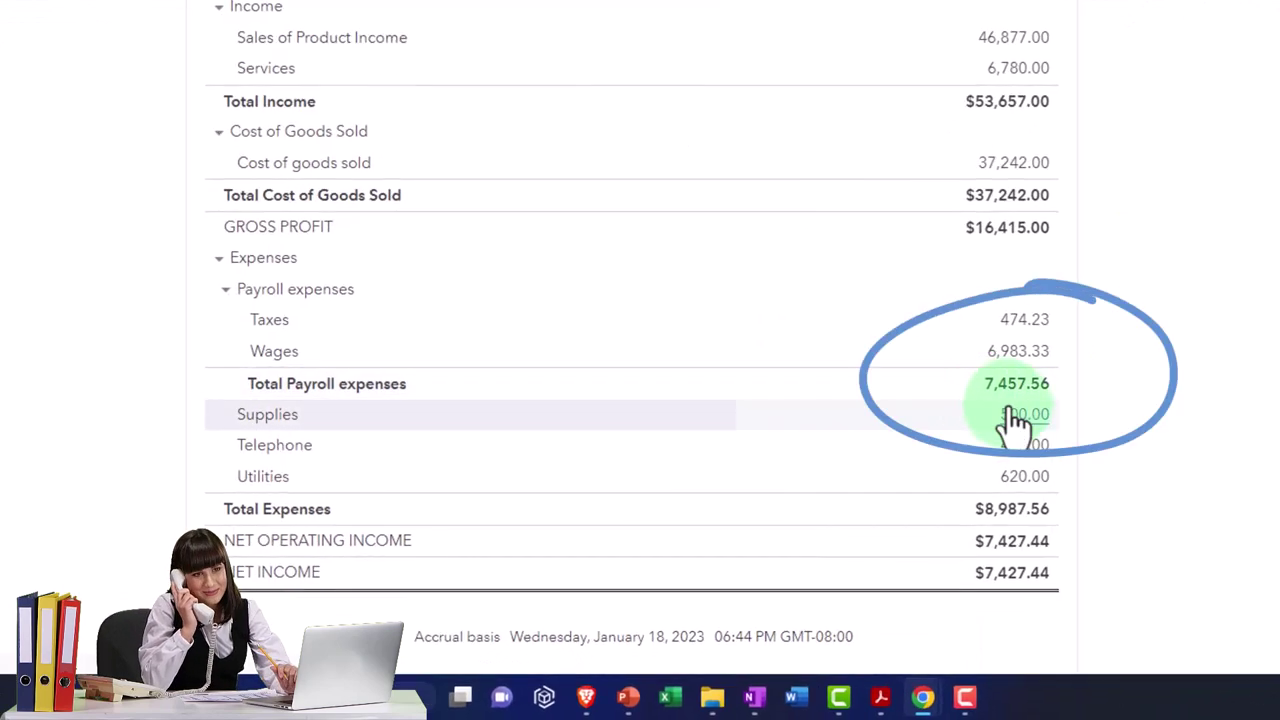
left_click(1010, 414)
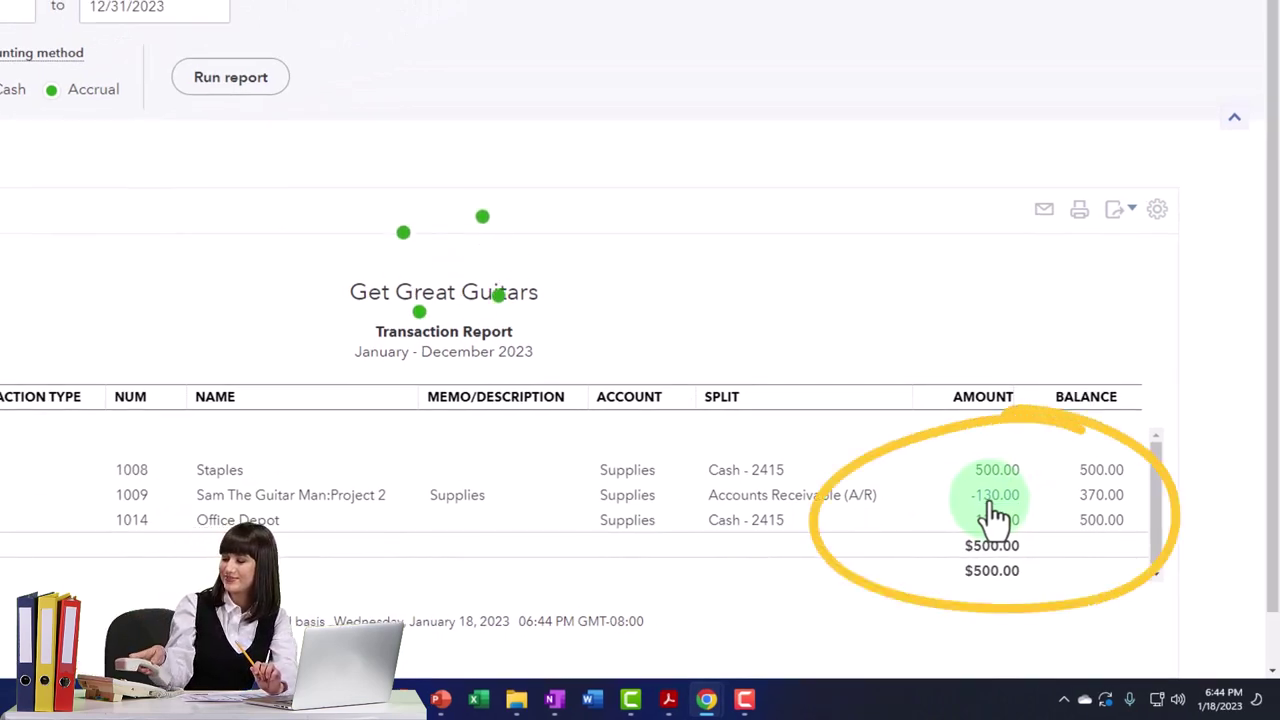
Review invoice 1009 from its -130.00 Supplies entry, then go to the Jones Guitars 3005 customer page.
left_click(993, 500)
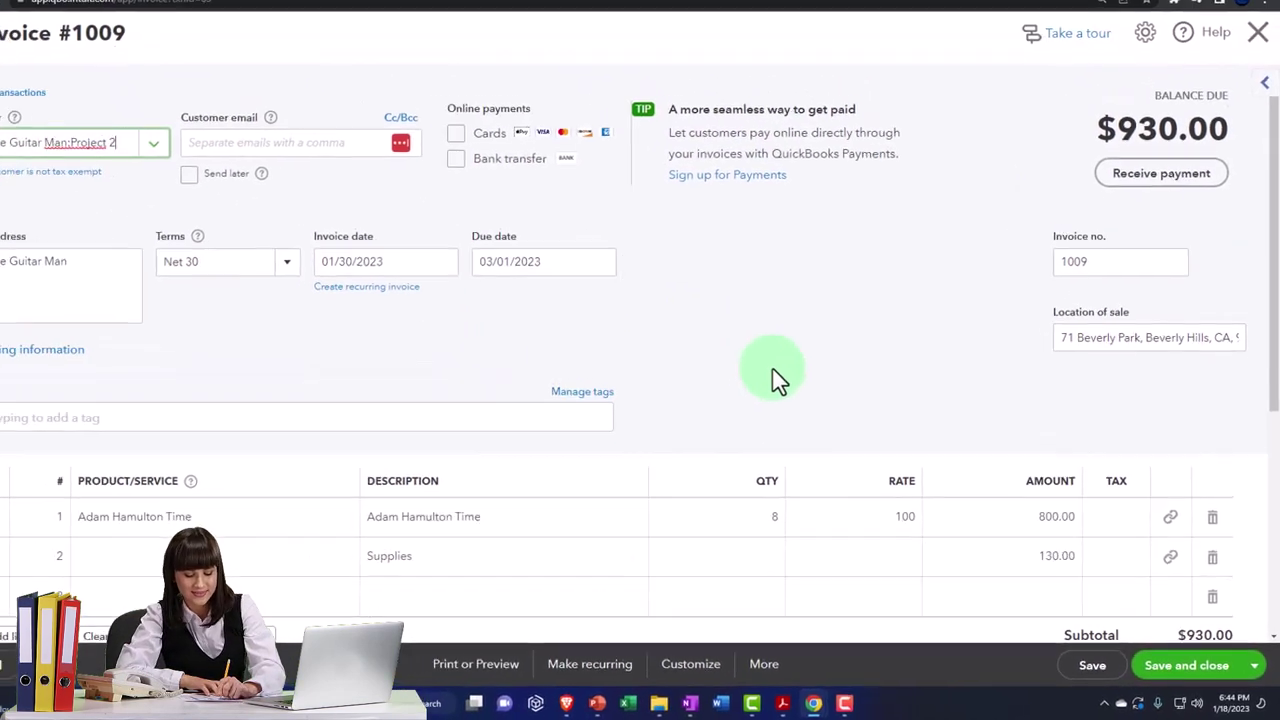
scroll(780, 380, "down", 3)
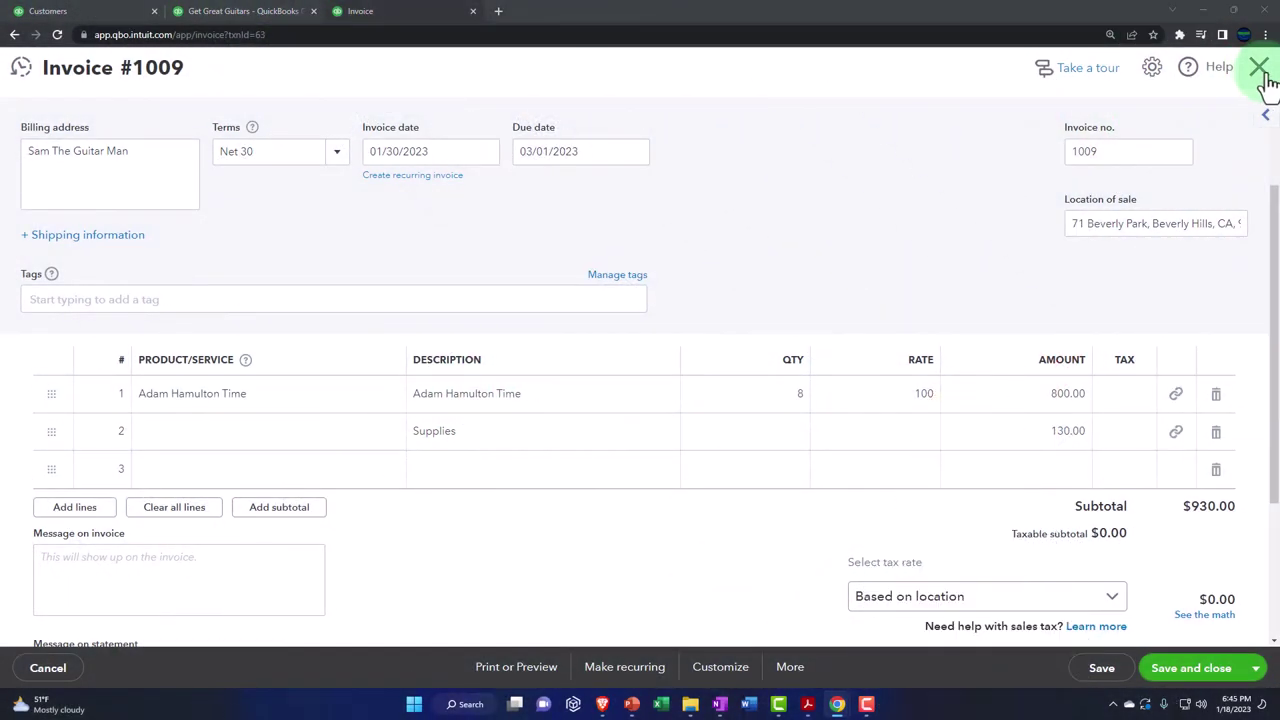
left_click(1259, 68)
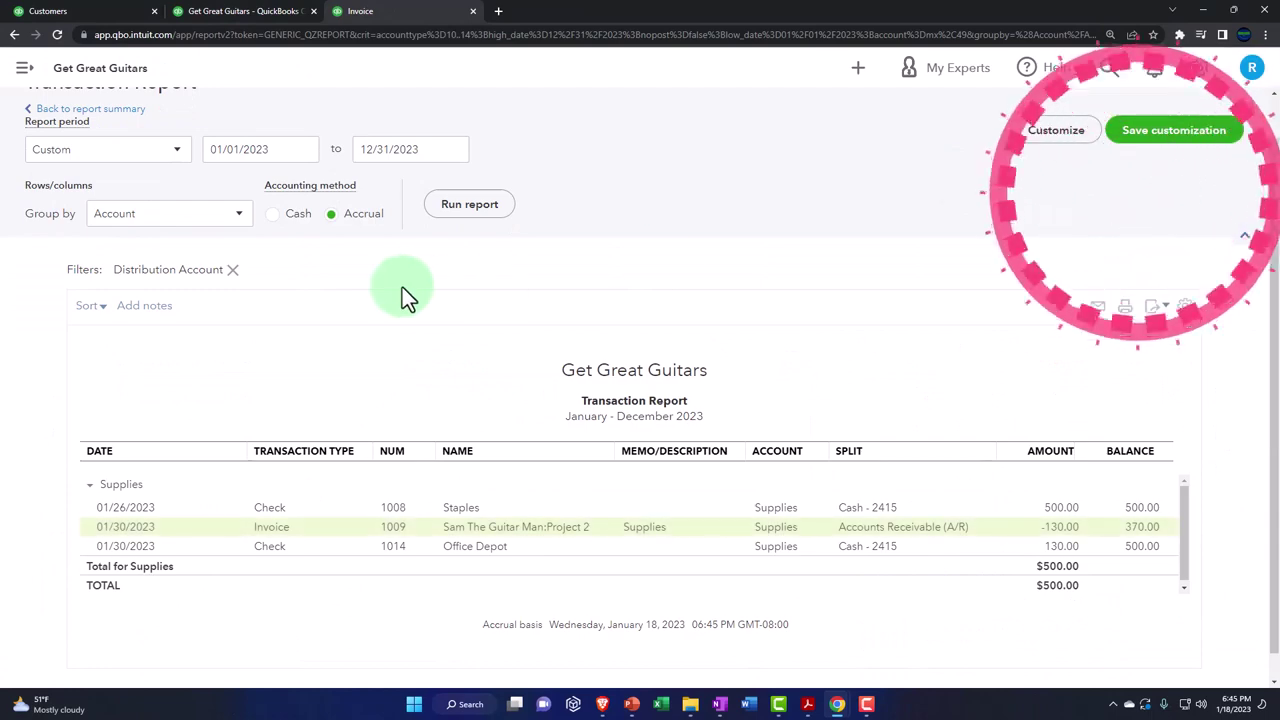
scroll(402, 290, "up", 1)
left_click(100, 9)
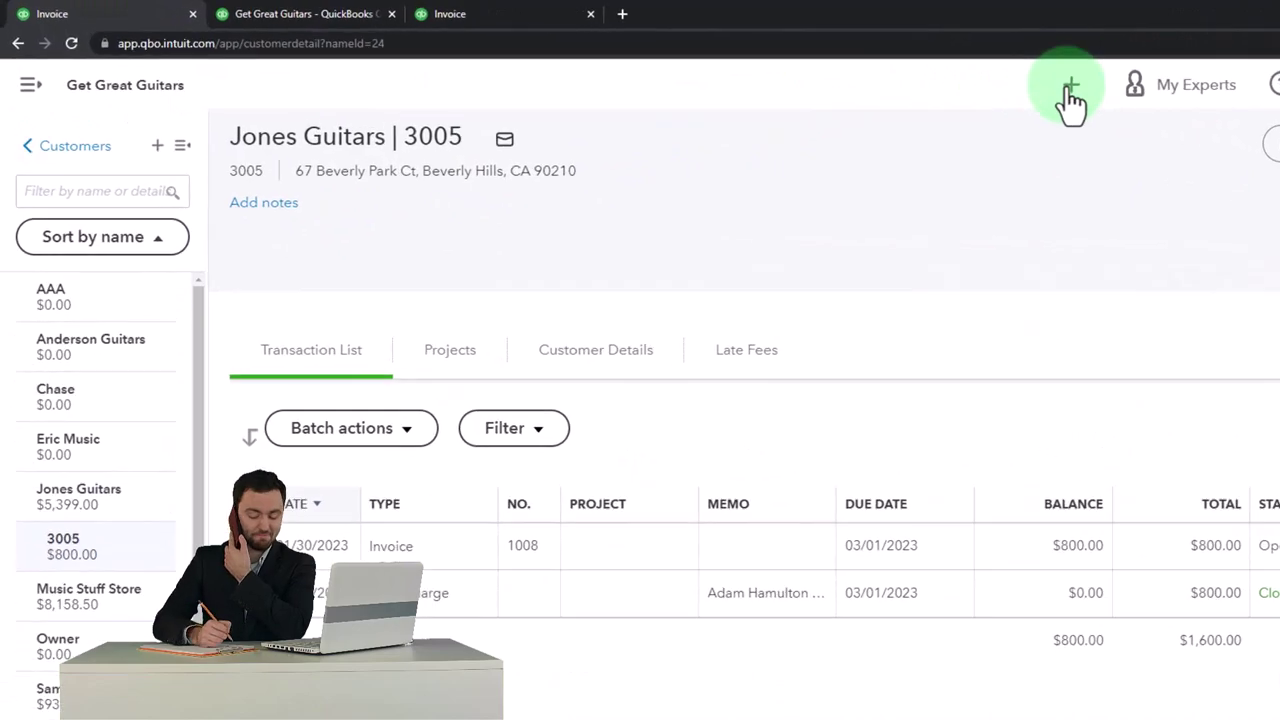
Write check 1015 to Office Depot for 200 in the Supplies category.
left_click(1070, 88)
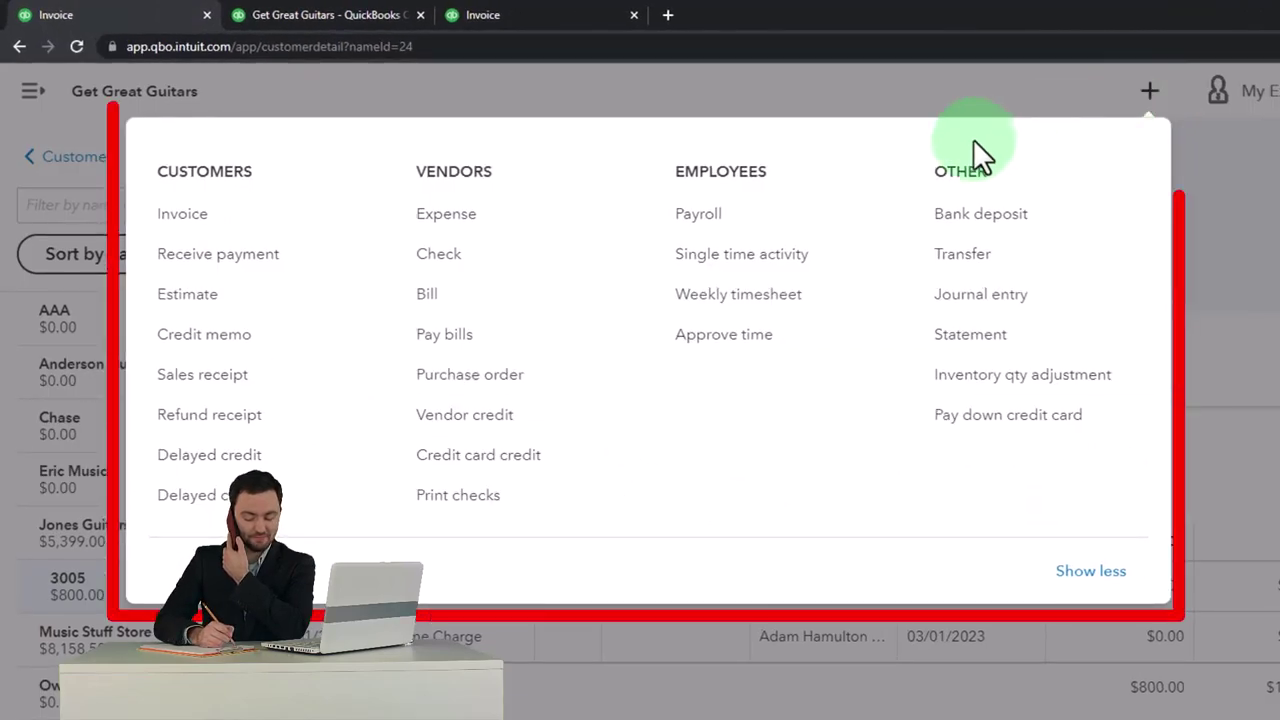
left_click(473, 262)
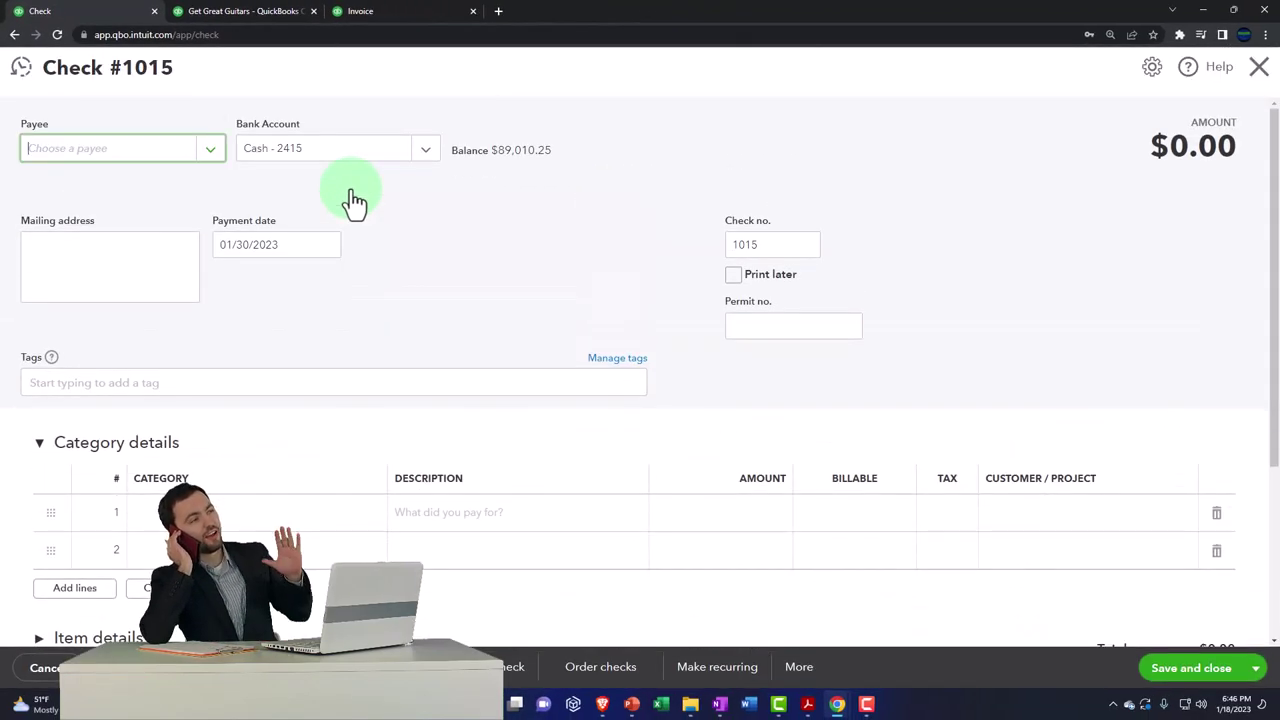
type("Office Depot")
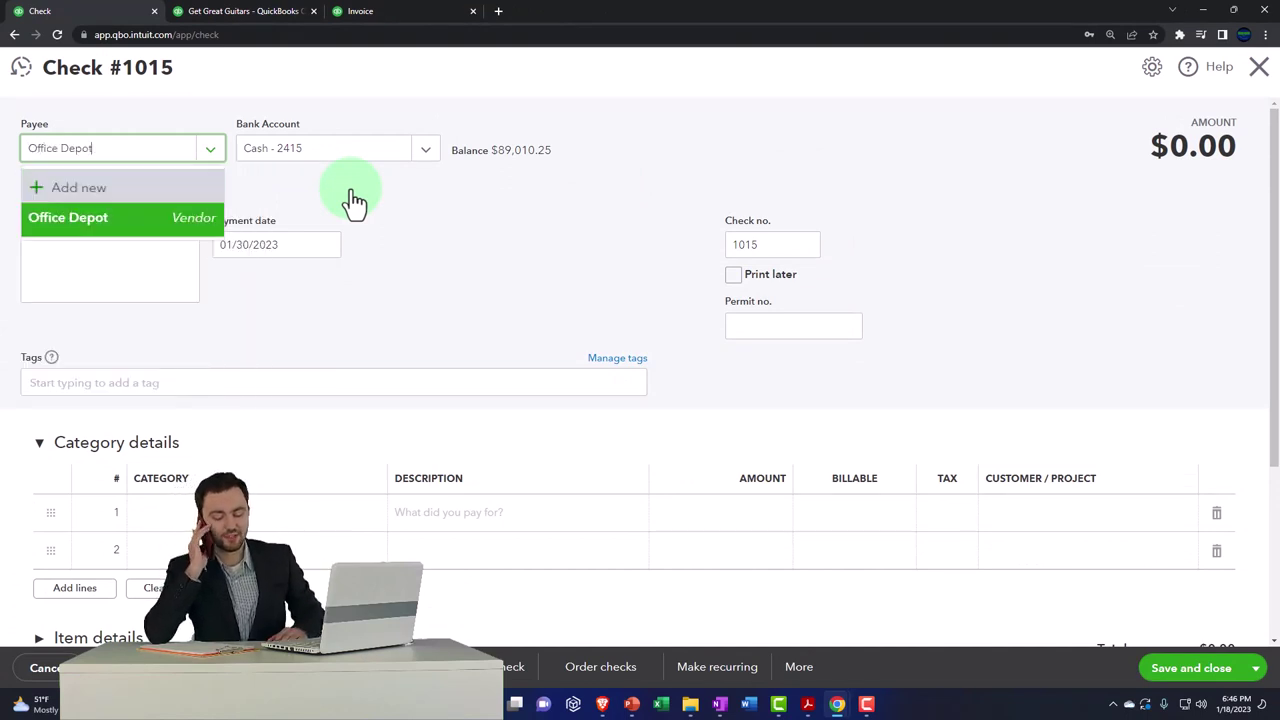
key("Tab")
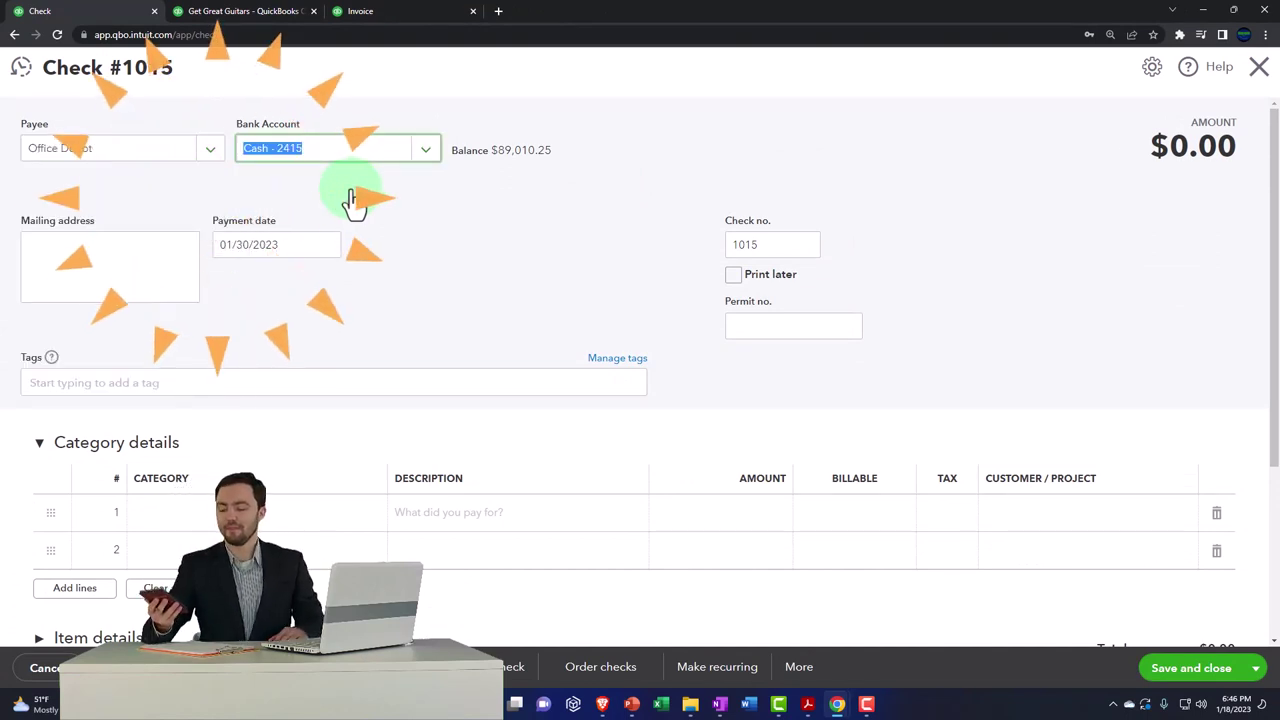
key("Tab")
key("Tab")
key("Tab")
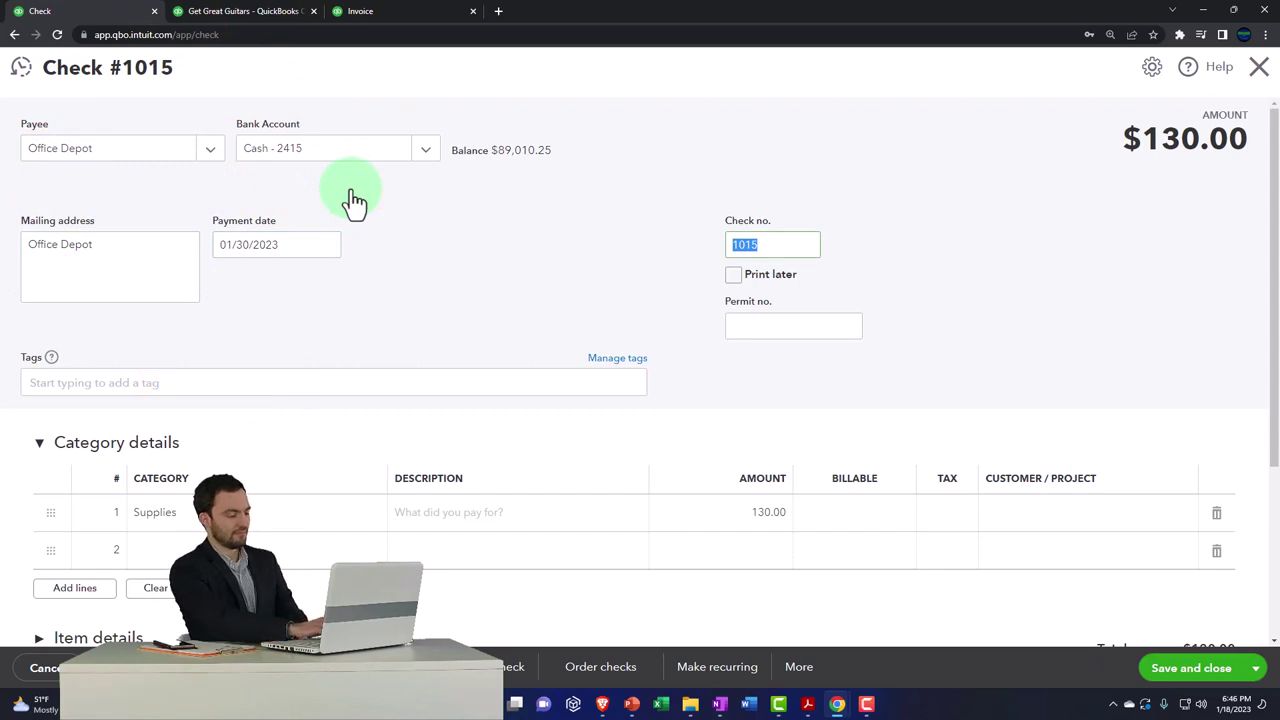
key("Tab")
key("Tab")
key("Tab")
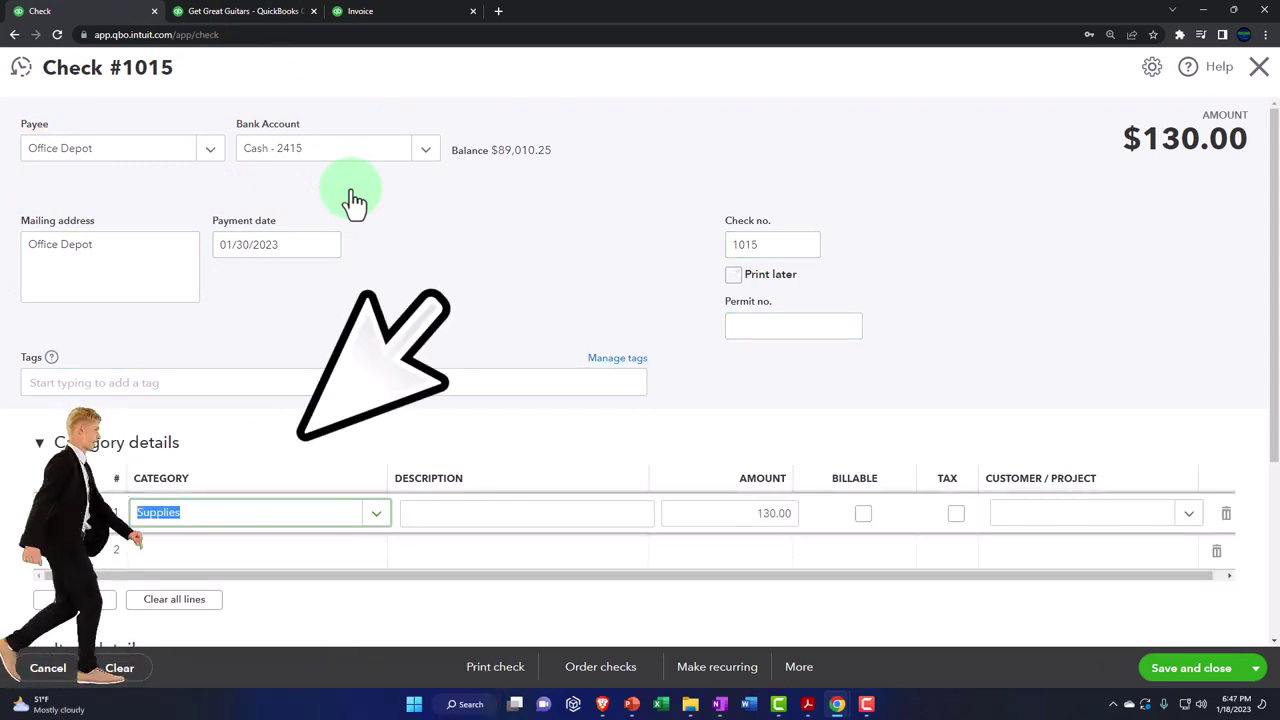
key("Tab")
key("Tab")
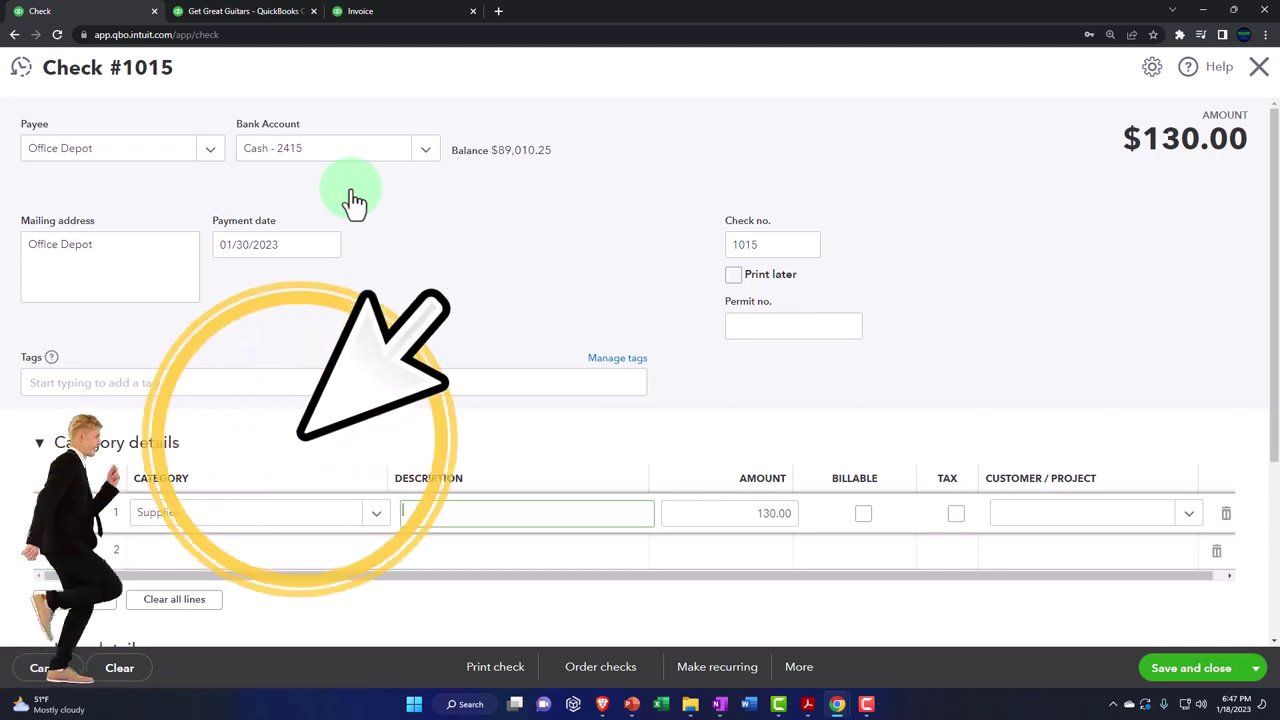
type("200")
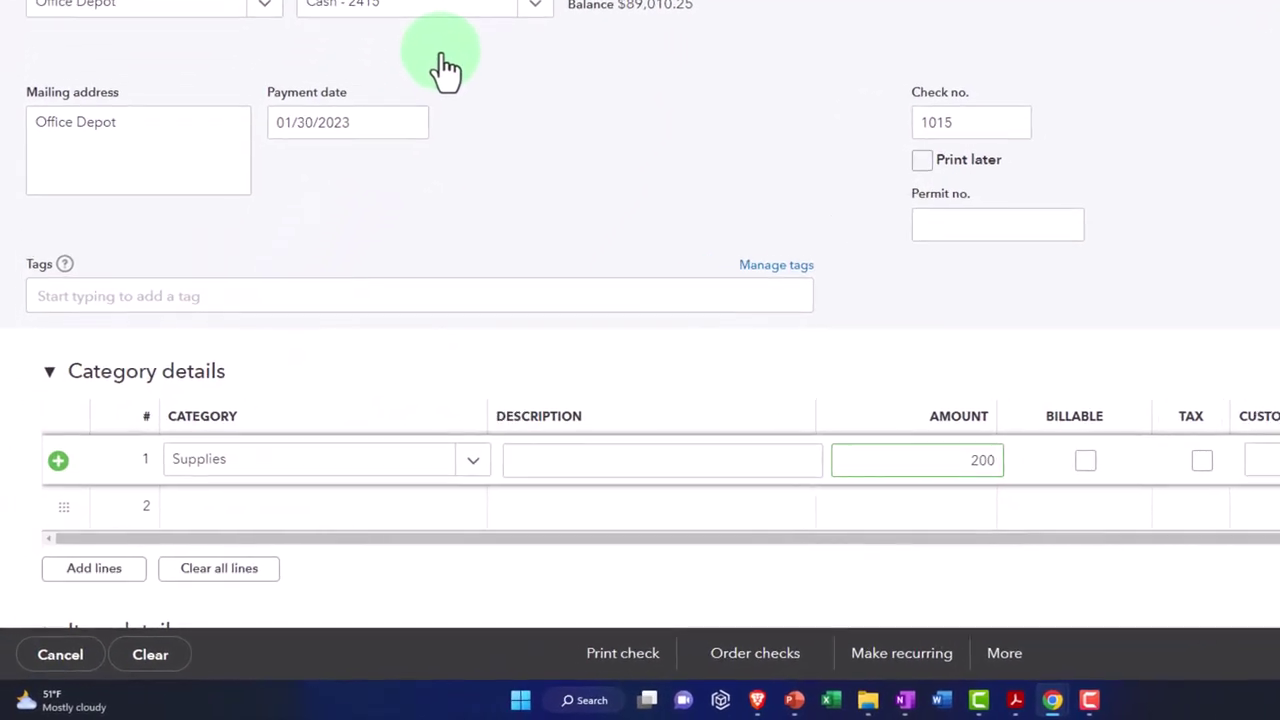
Mark the $200 line billable to Jones Guitars:3005 and save the check.
left_click(450, 62)
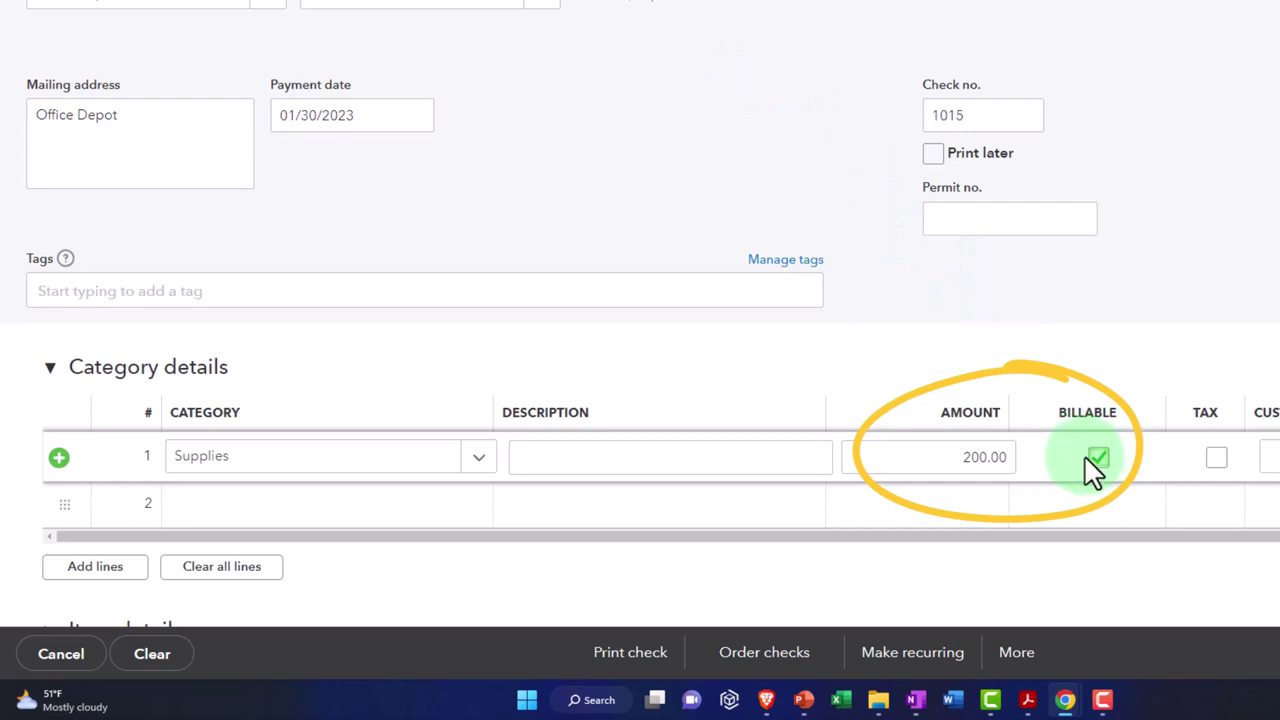
key("Tab")
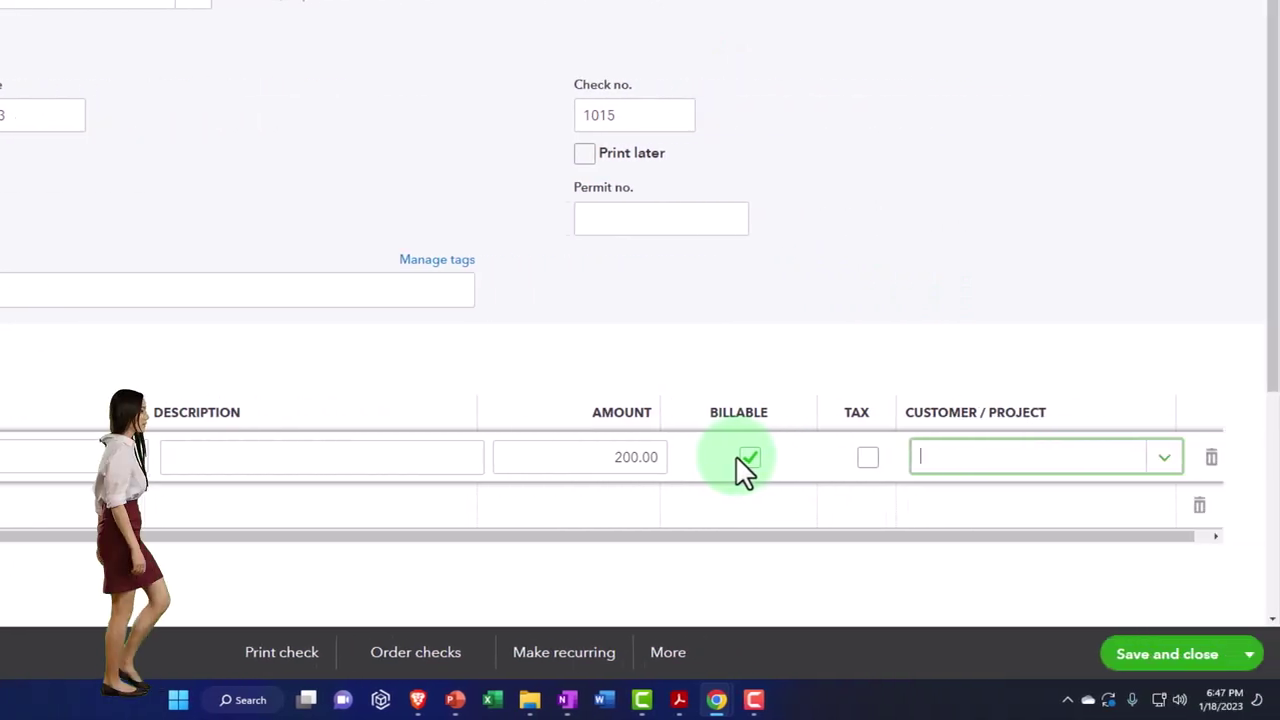
type("3005")
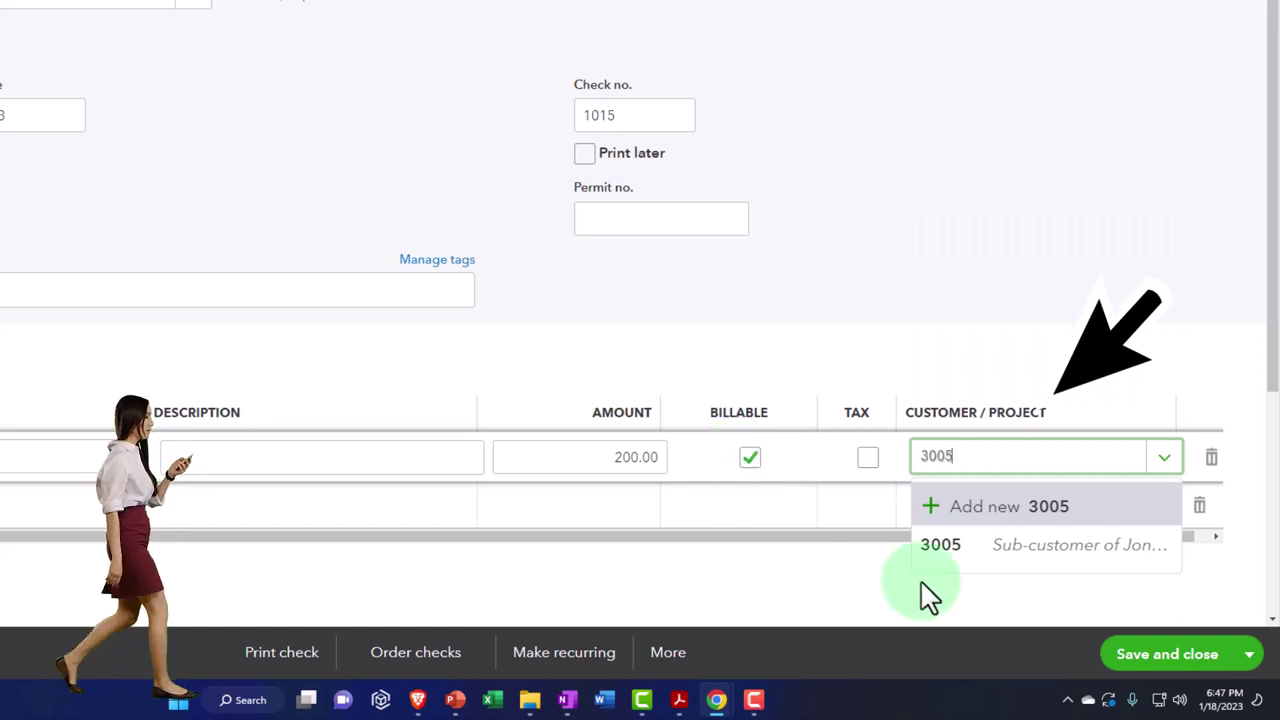
left_click(997, 566)
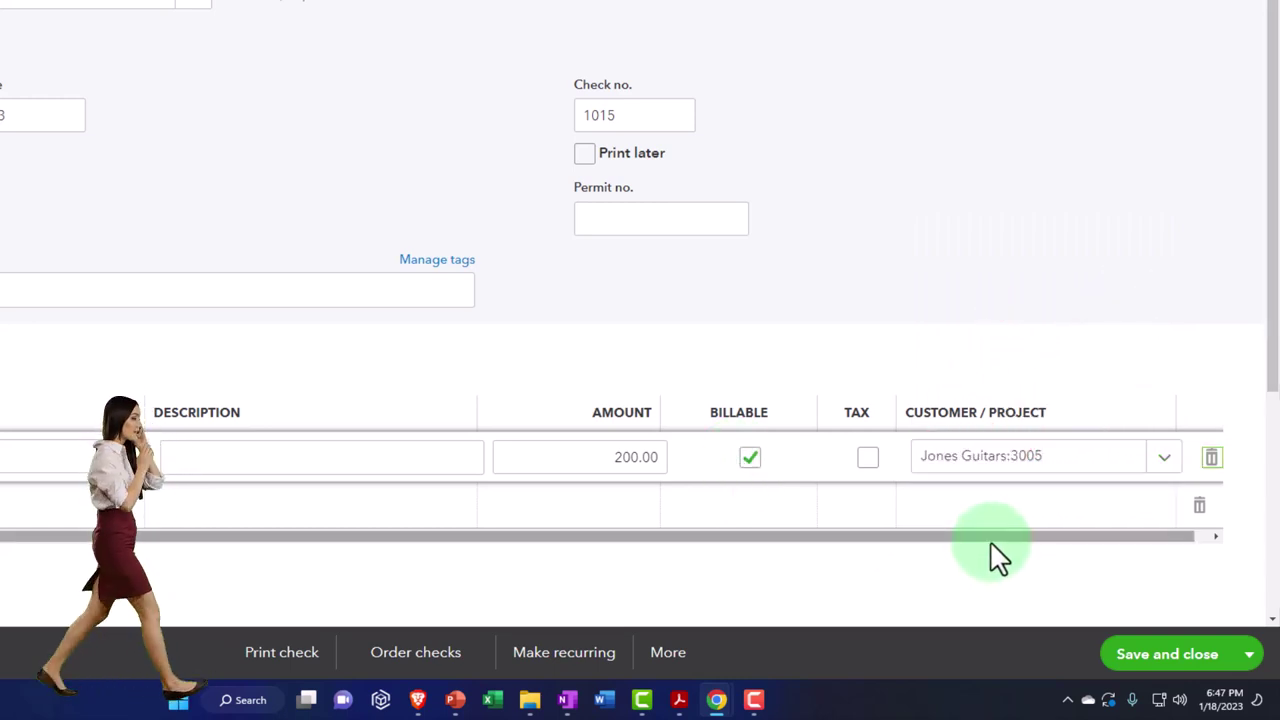
key("Tab")
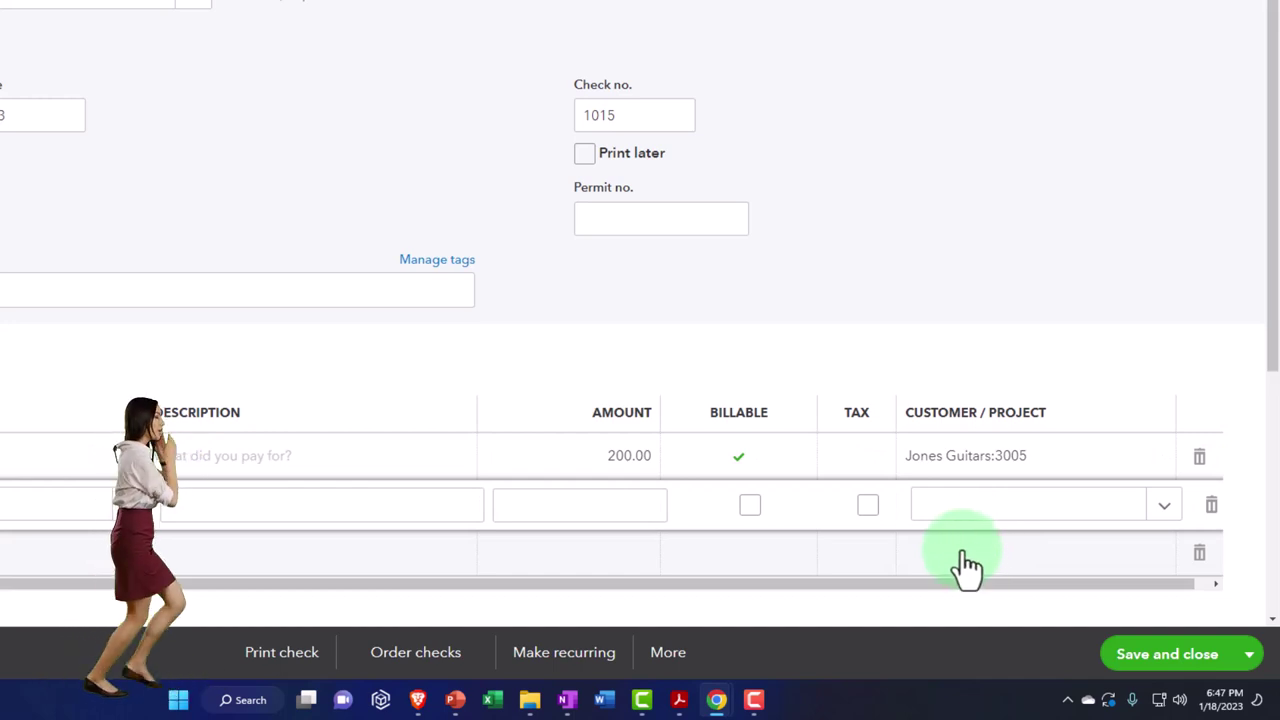
left_click(1135, 662)
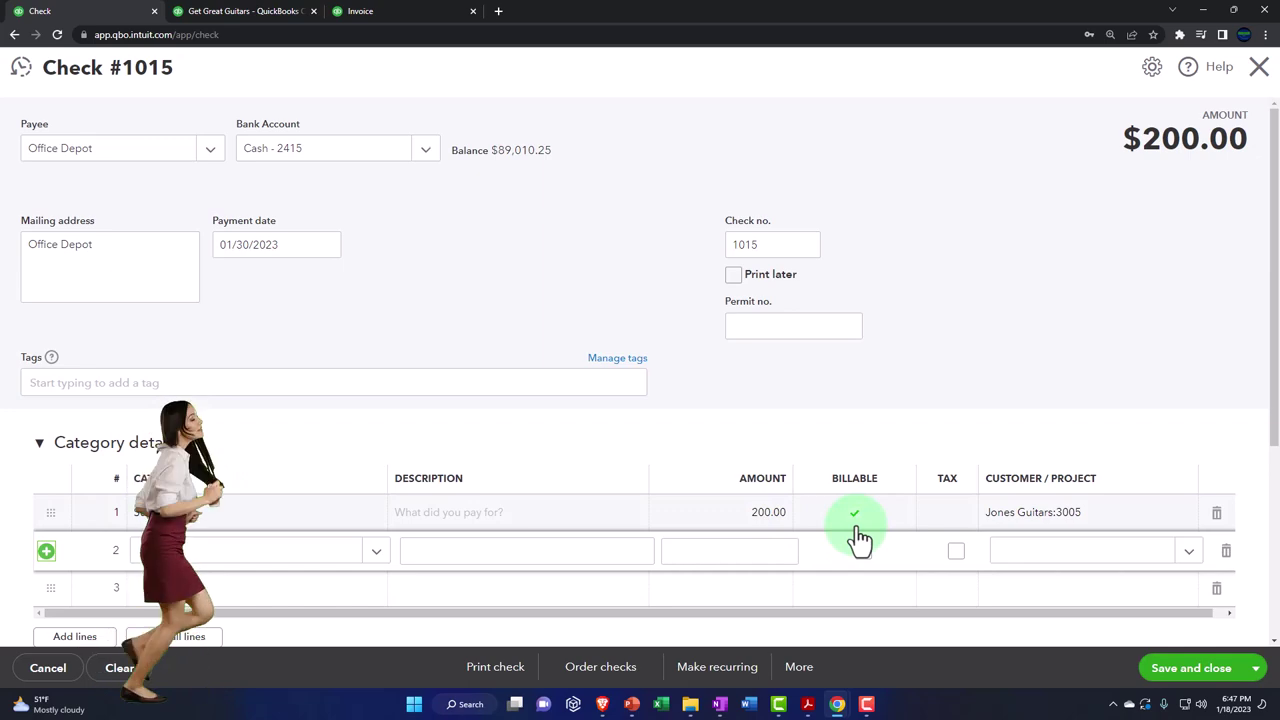
left_click(1166, 669)
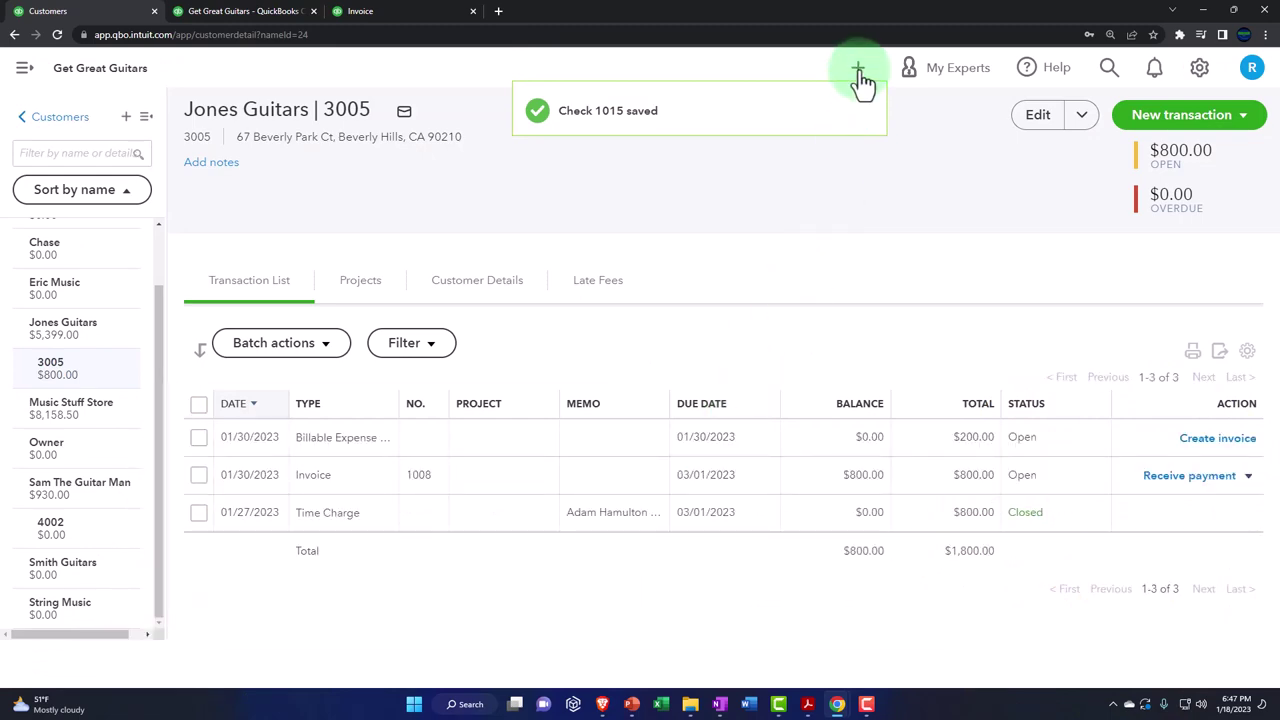
Start invoice 1010 for Jones Guitars:3005 and add the $200 billable expense.
left_click(859, 72)
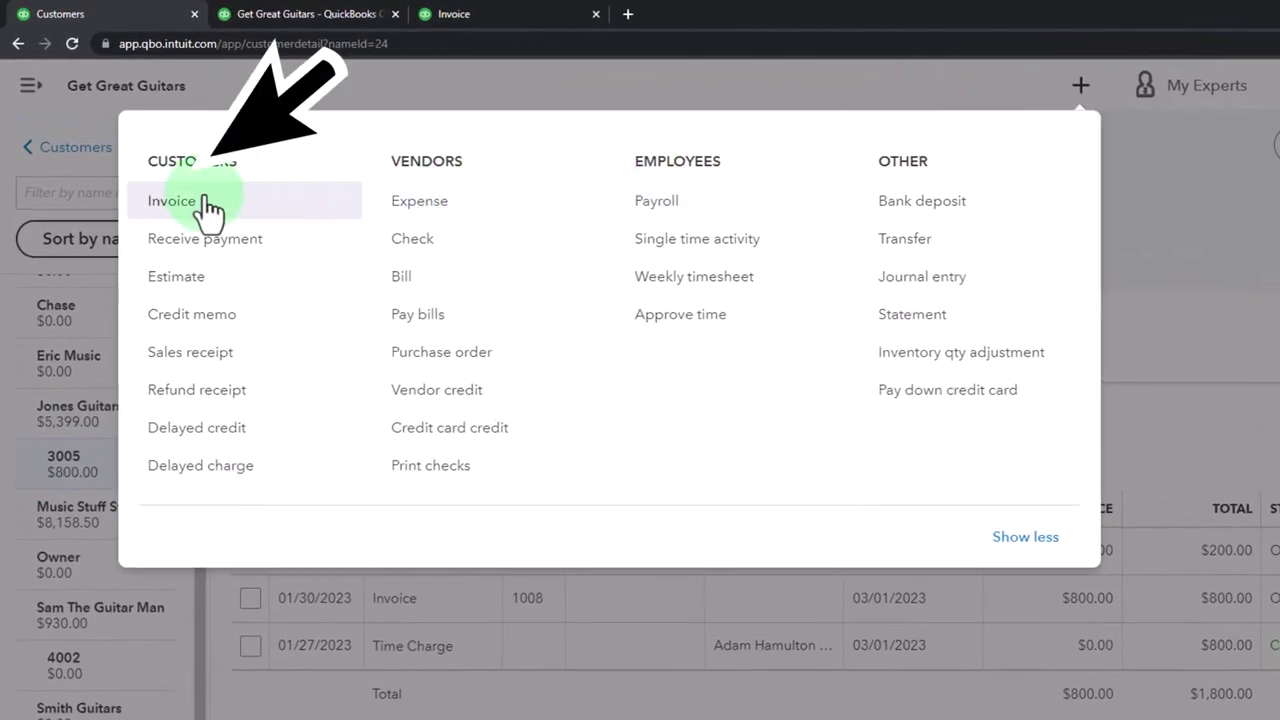
left_click(190, 207)
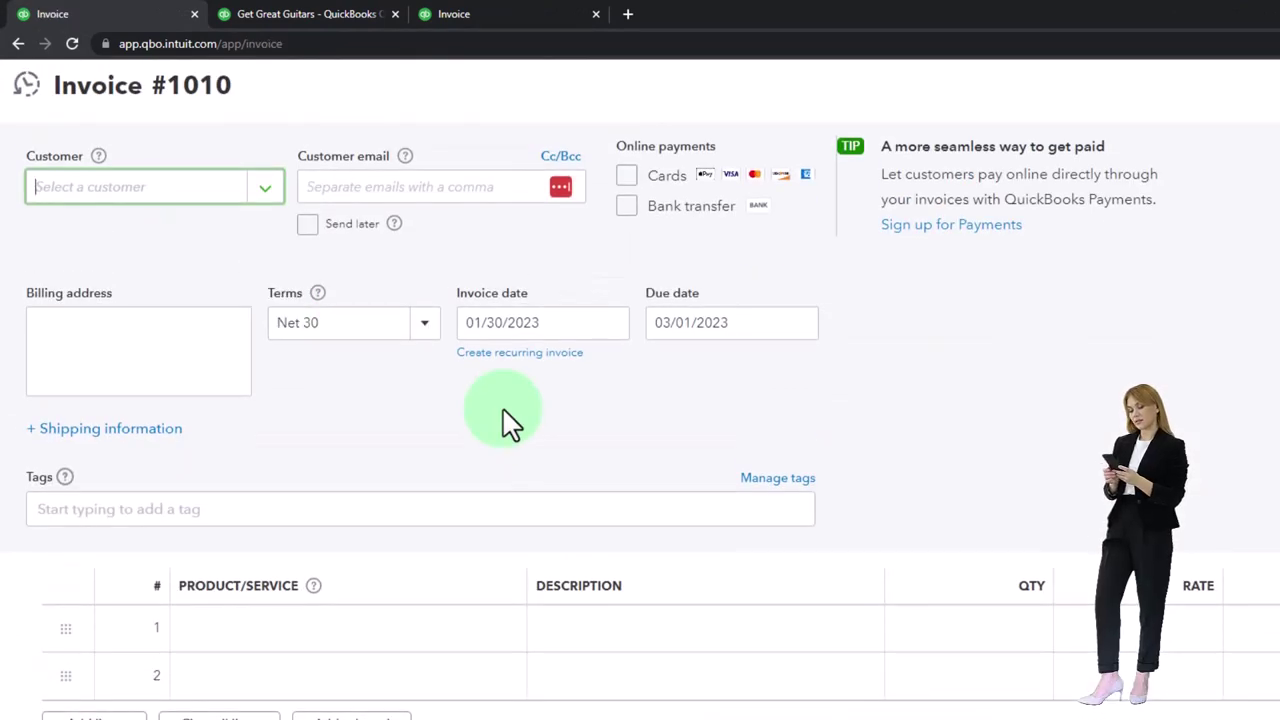
type("3005")
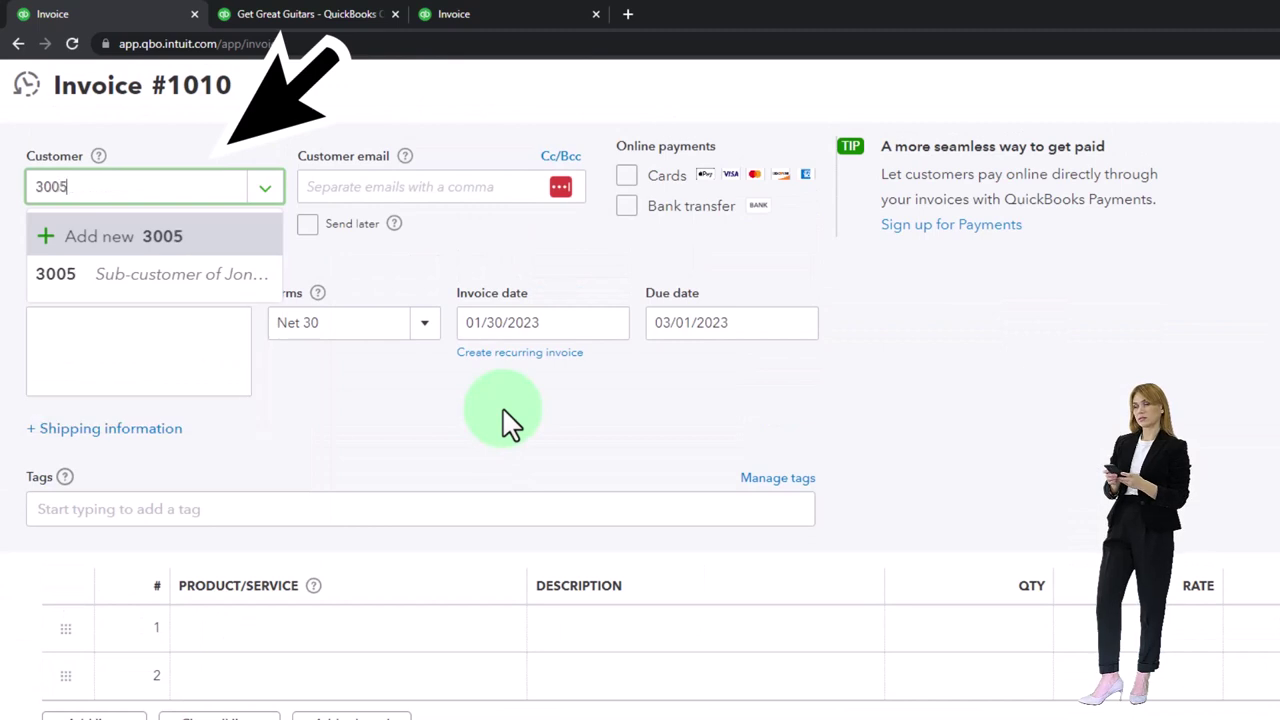
key("Down")
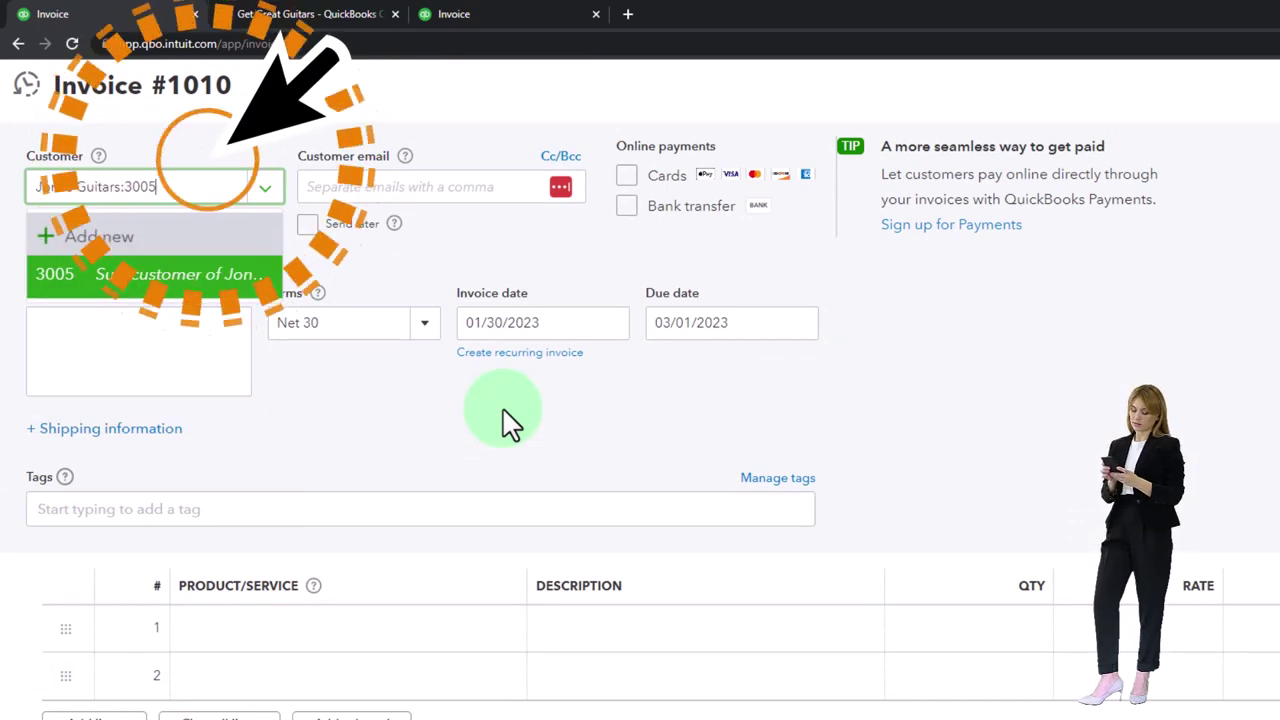
key("Return")
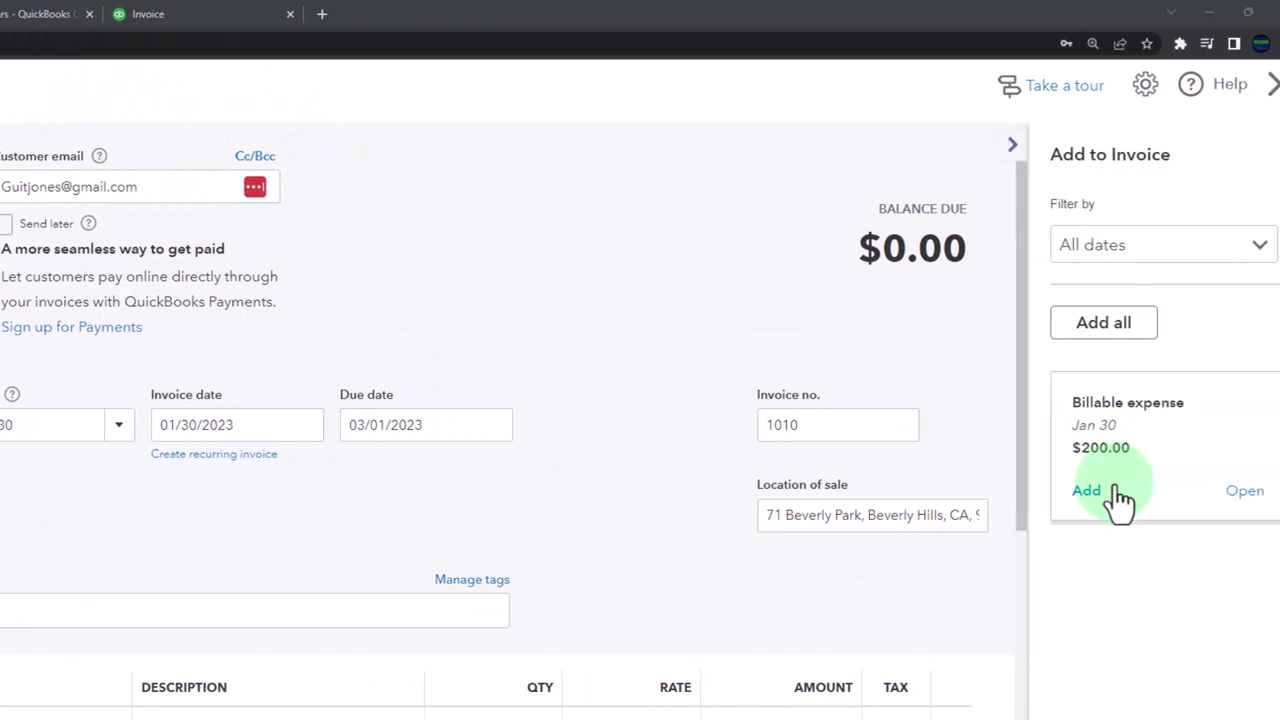
left_click(1060, 494)
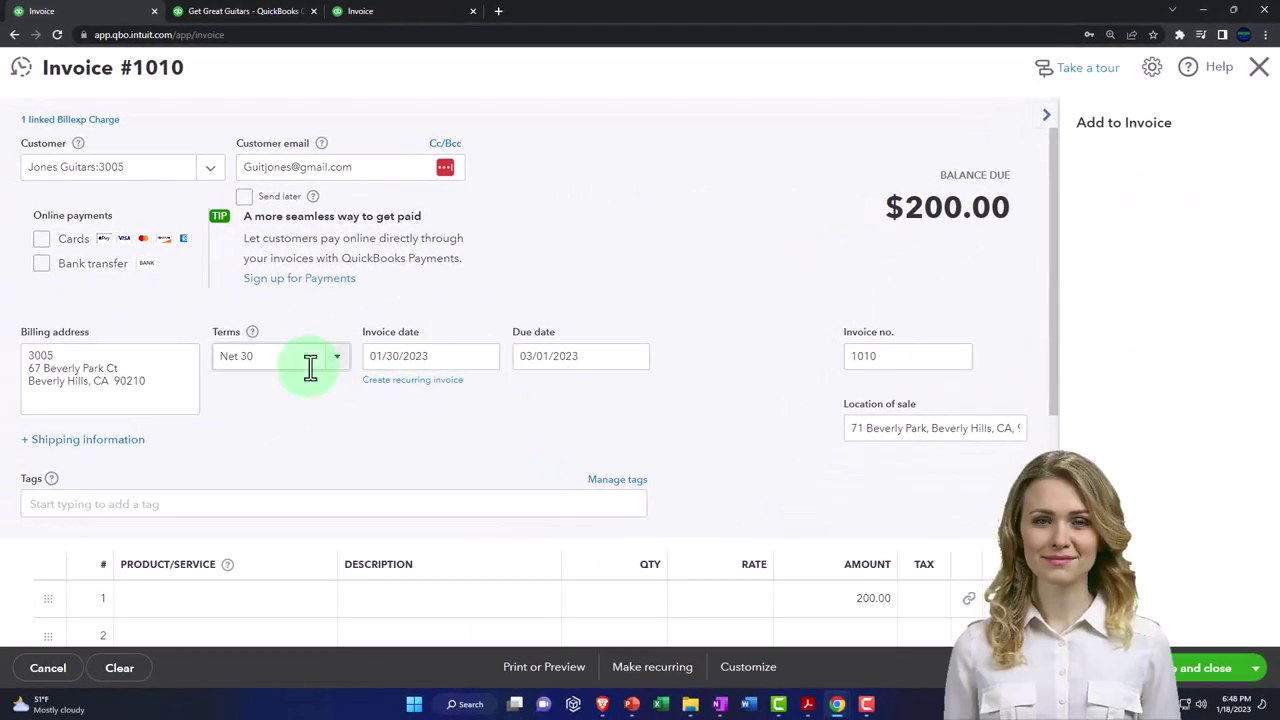
scroll(222, 397, "down", 1)
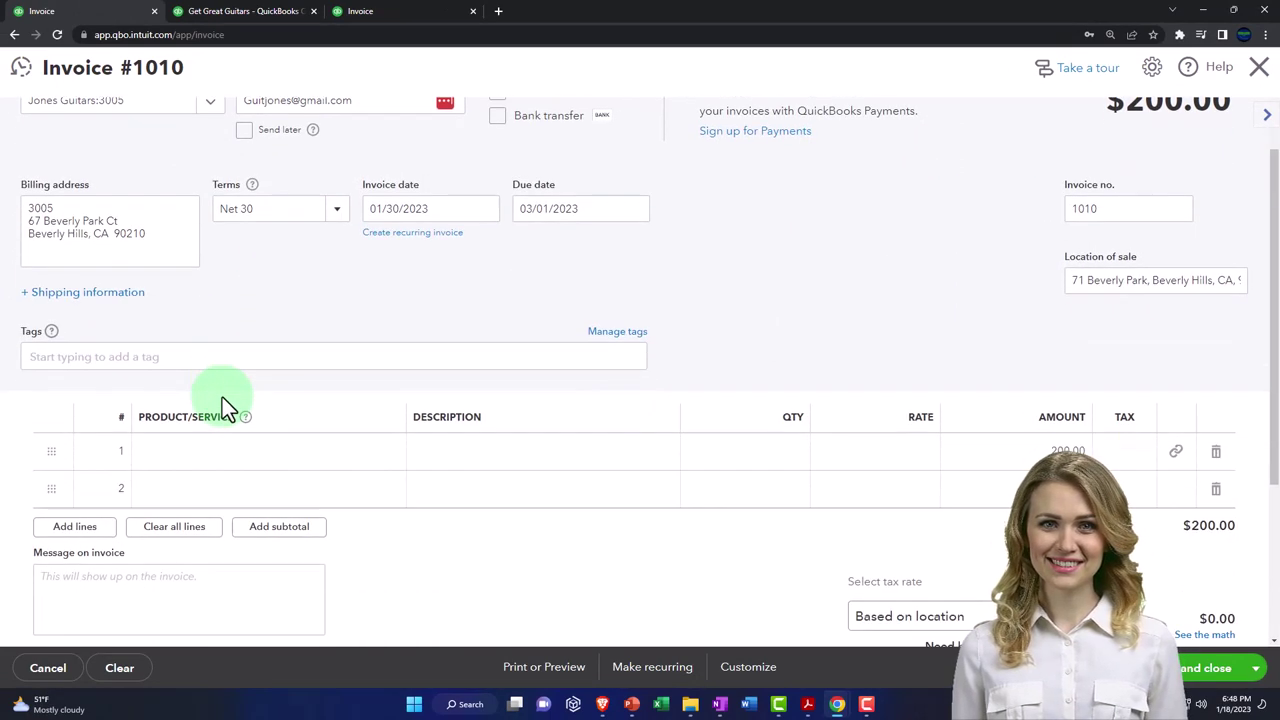
Describe the 200.00 invoice line as 'Supplies' and review the $200.00 balance due.
left_click(466, 458)
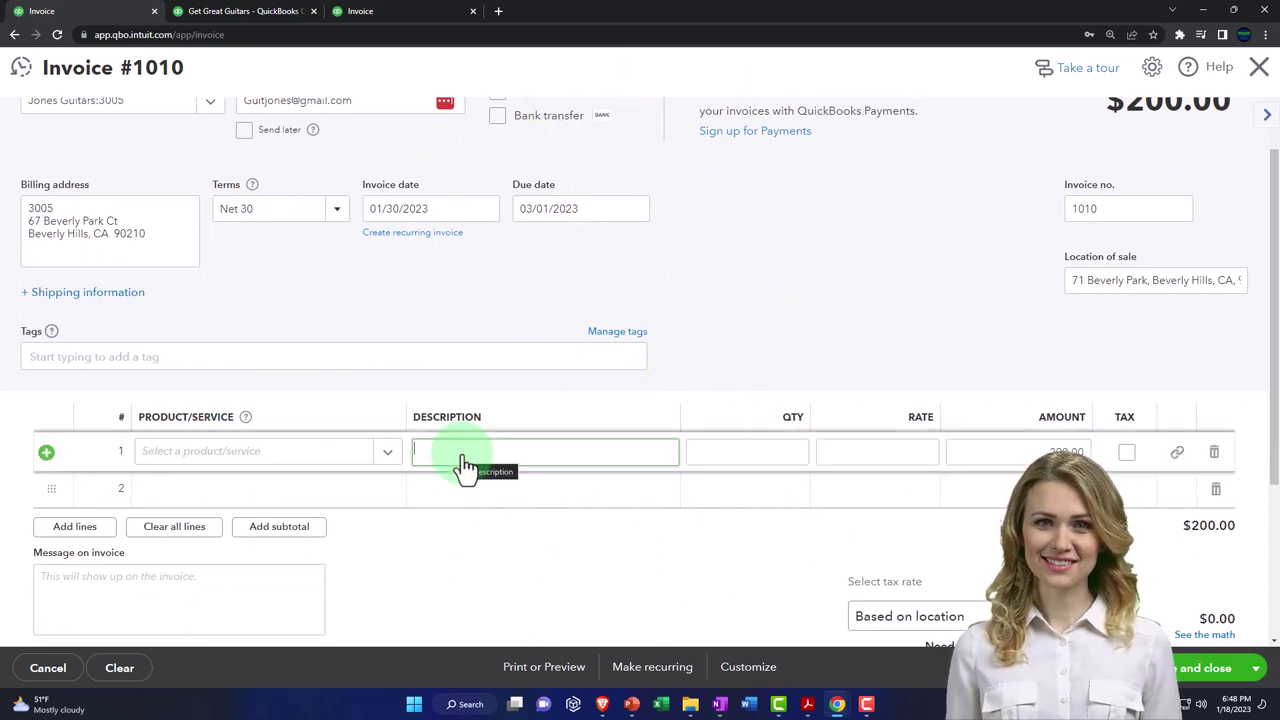
type("Supplies")
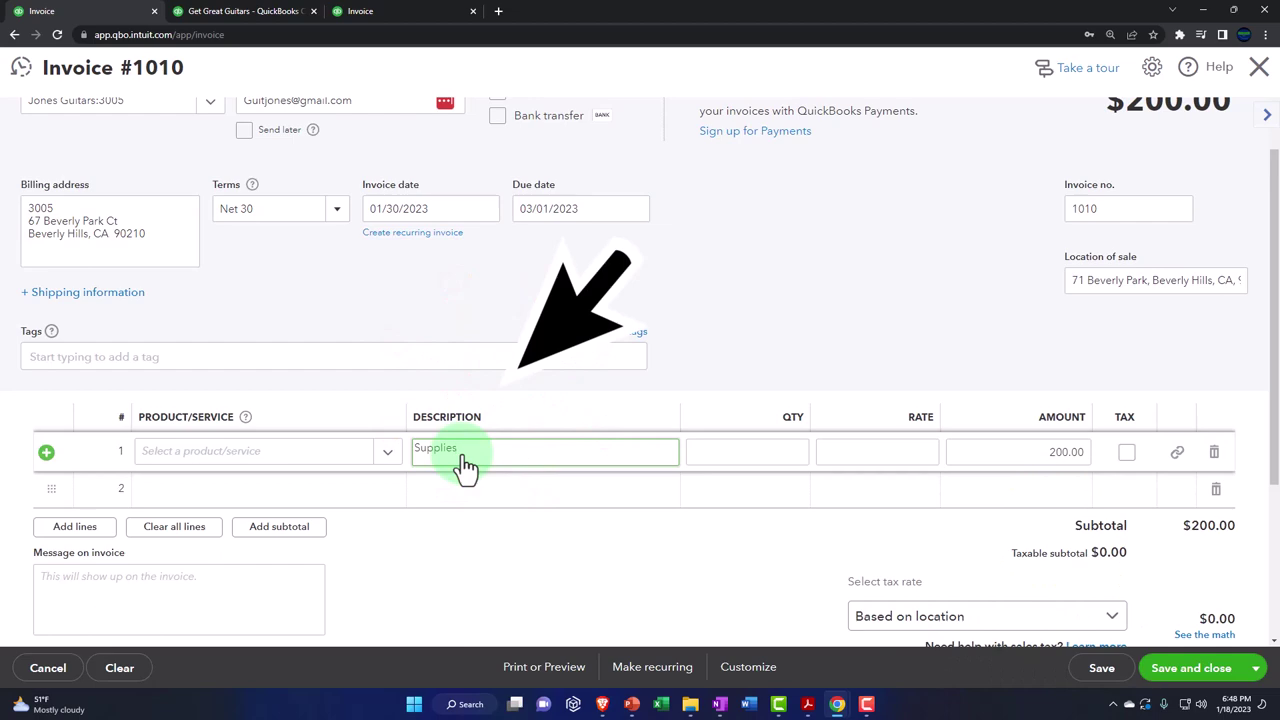
key("Tab")
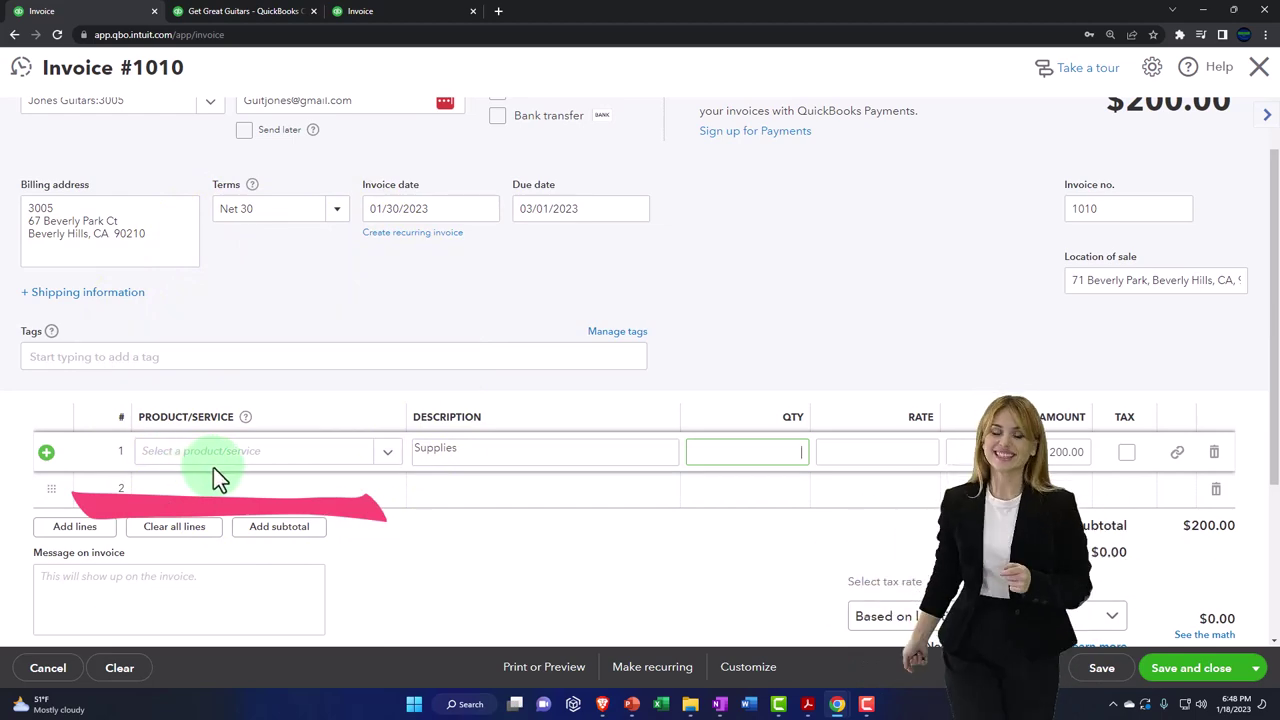
scroll(531, 497, "down", 1)
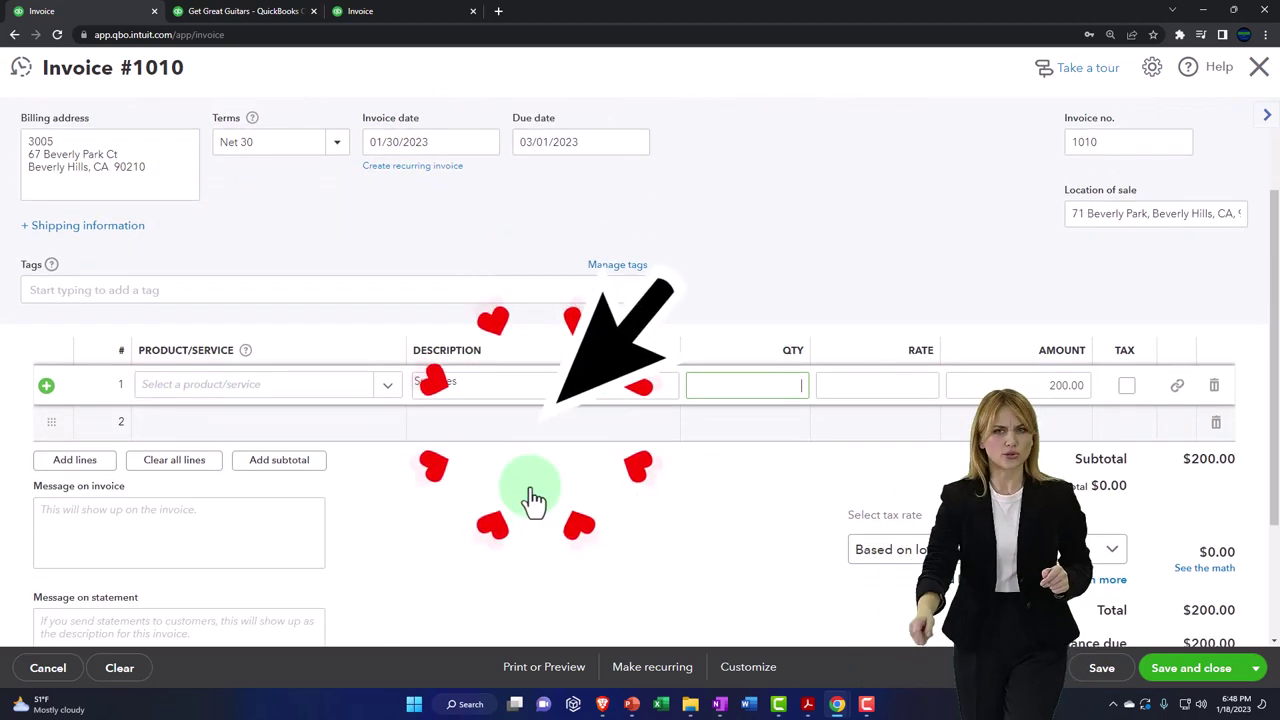
scroll(531, 492, "down", 1)
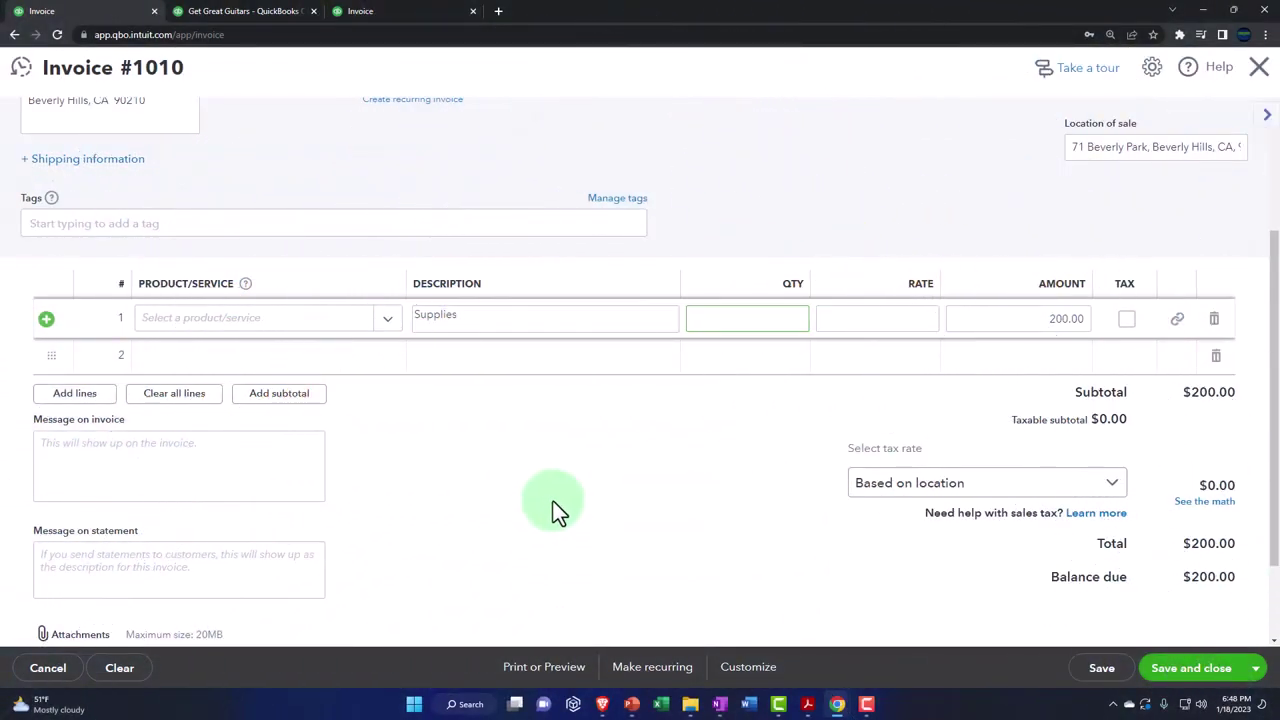
scroll(553, 510, "down", 1)
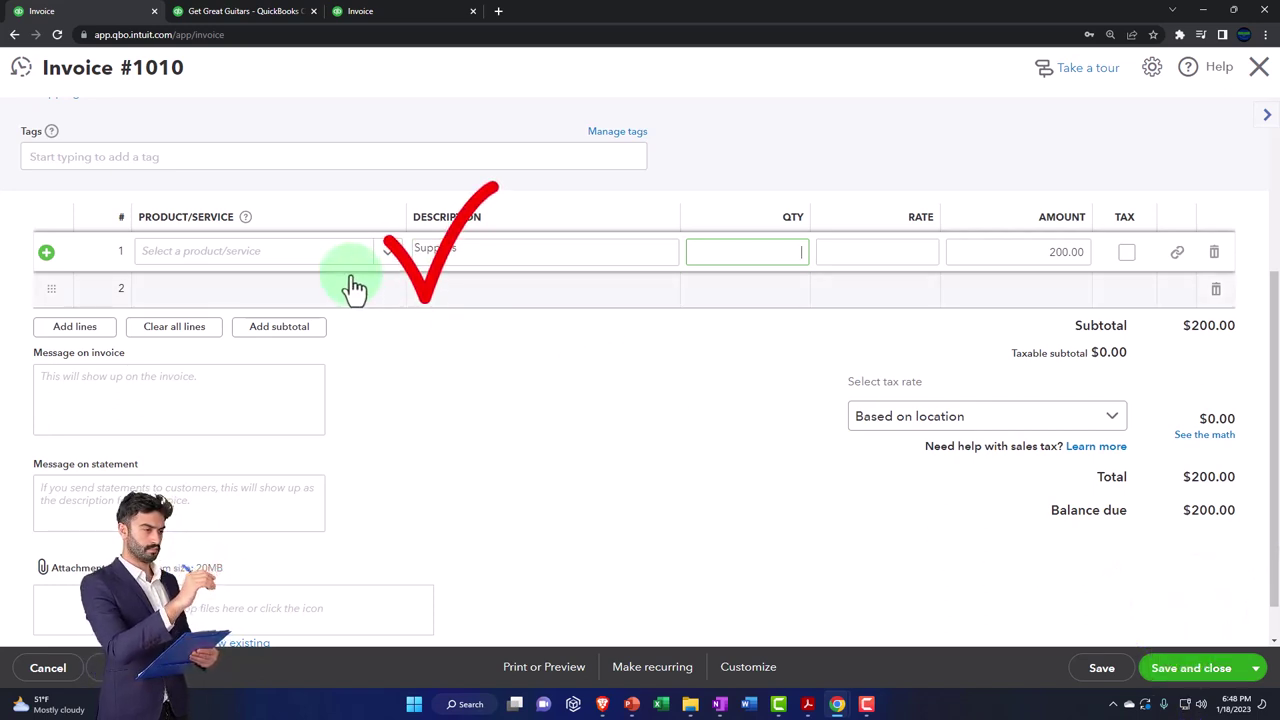
Save invoice 1010, rerun the Balance Sheet, and check Accounts Receivable at 14,687.50.
left_click(1218, 685)
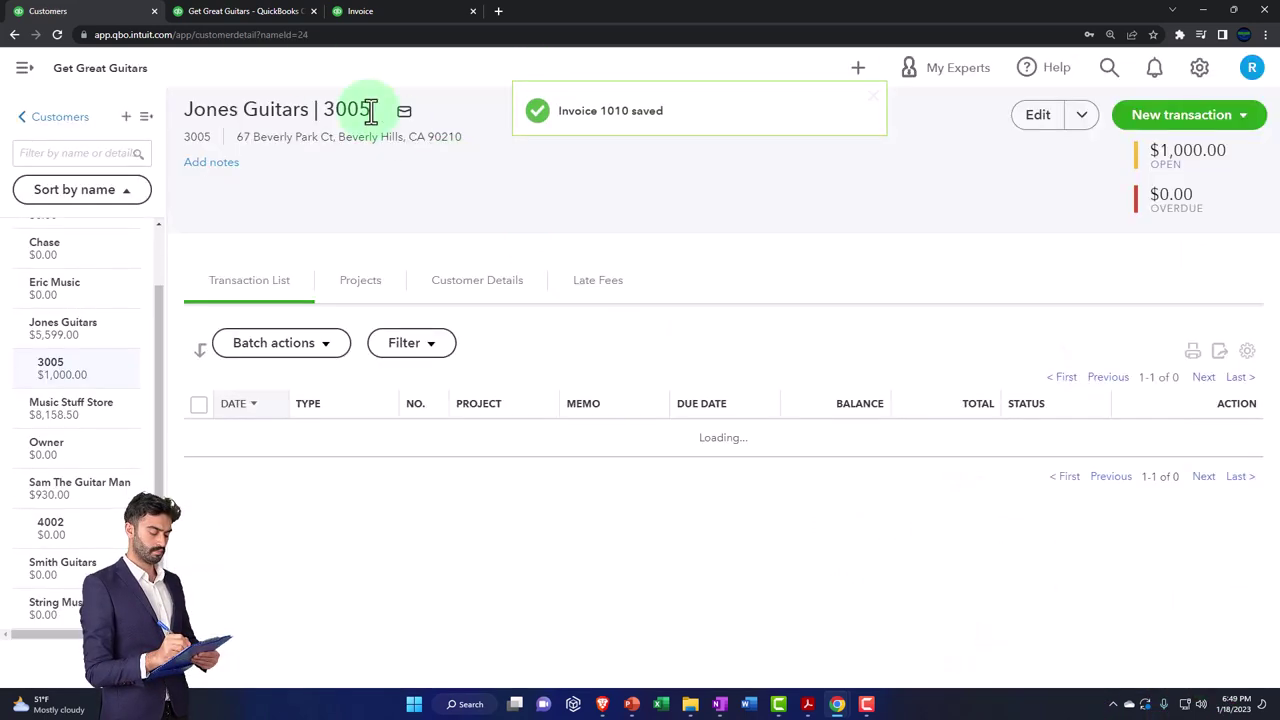
left_click(253, 17)
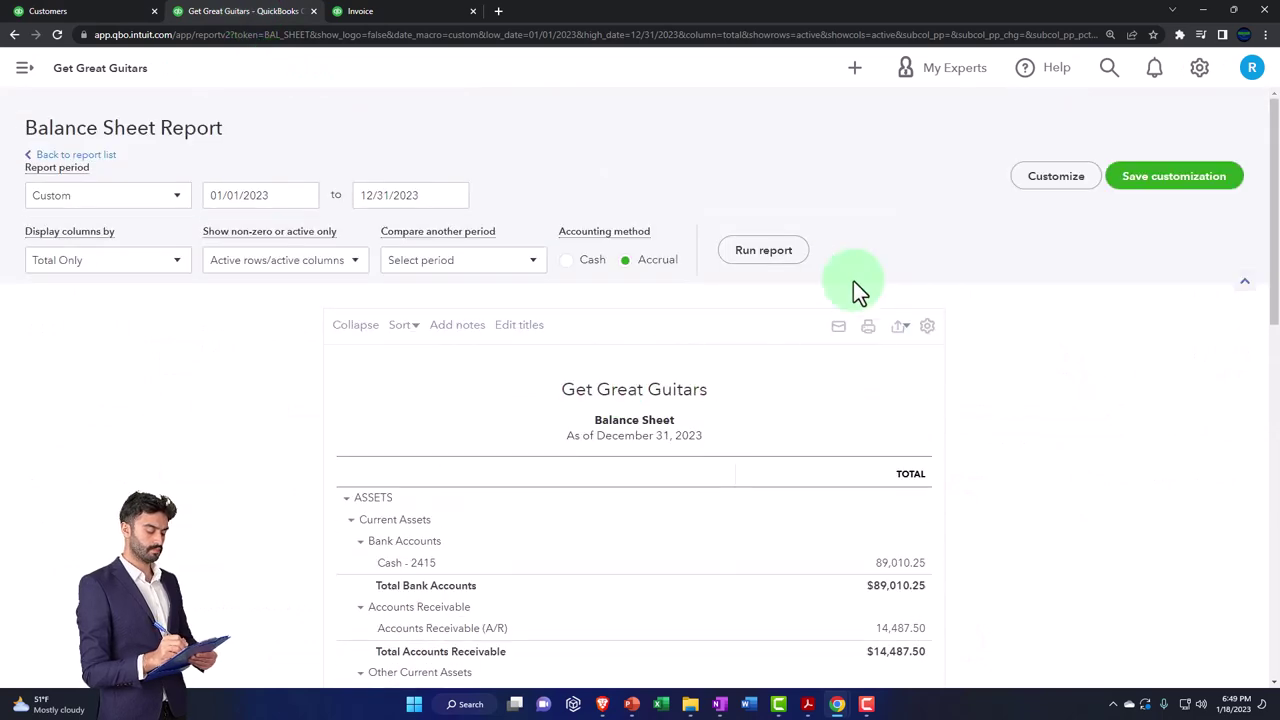
left_click(765, 251)
scroll(834, 420, "down", 2)
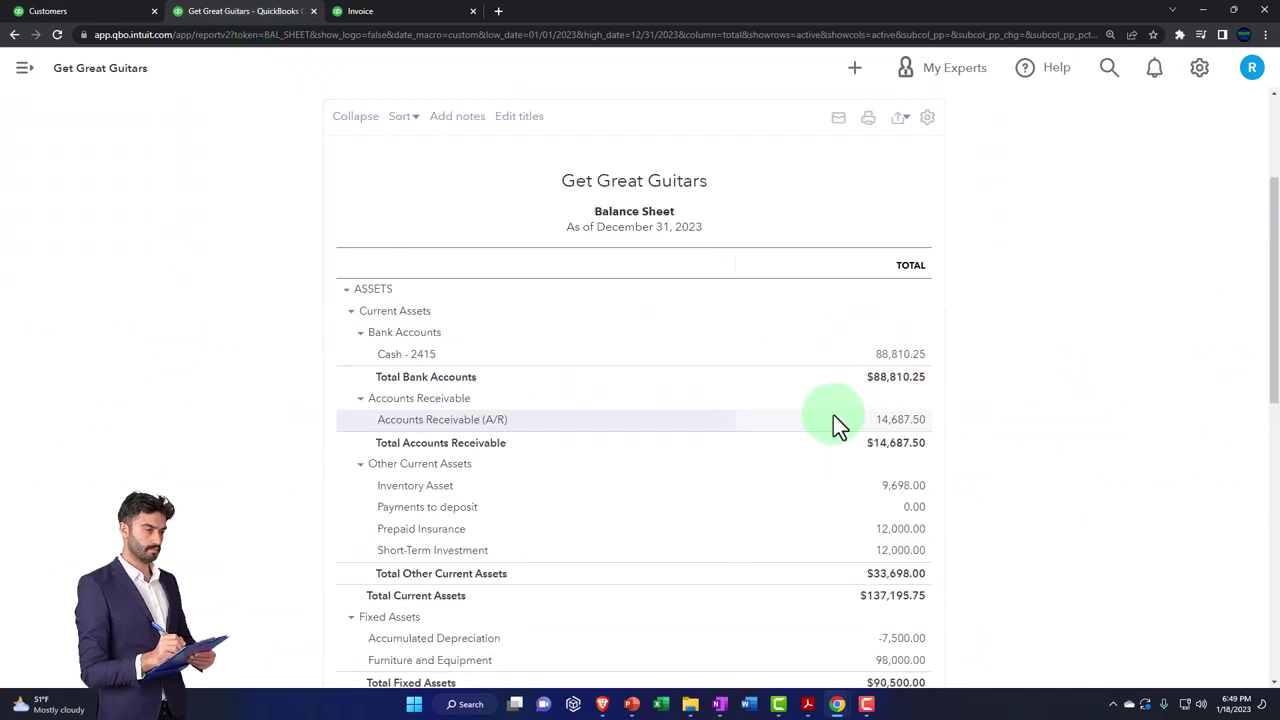
left_click(883, 420)
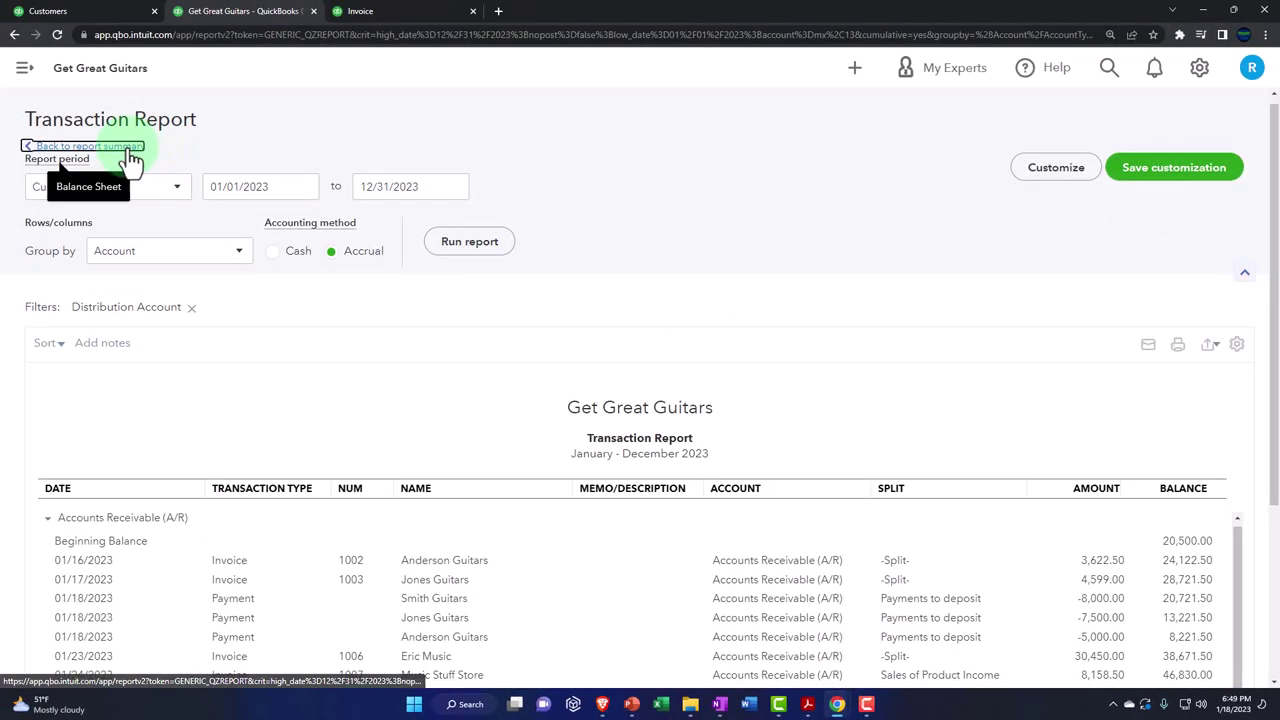
left_click(133, 147)
scroll(200, 110, "down", 2)
Rerun the Supplies transaction report so check 1015 from Office Depot appears.
left_click(362, 12)
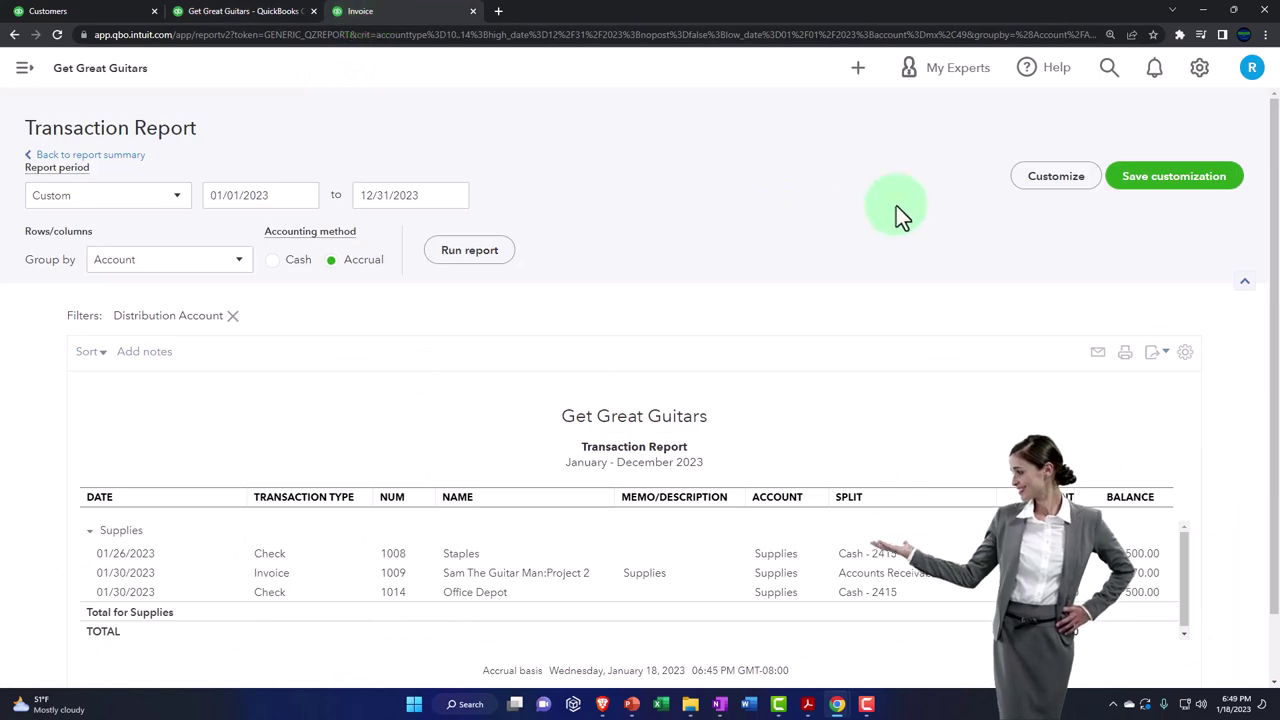
left_click(490, 252)
scroll(497, 263, "down", 1)
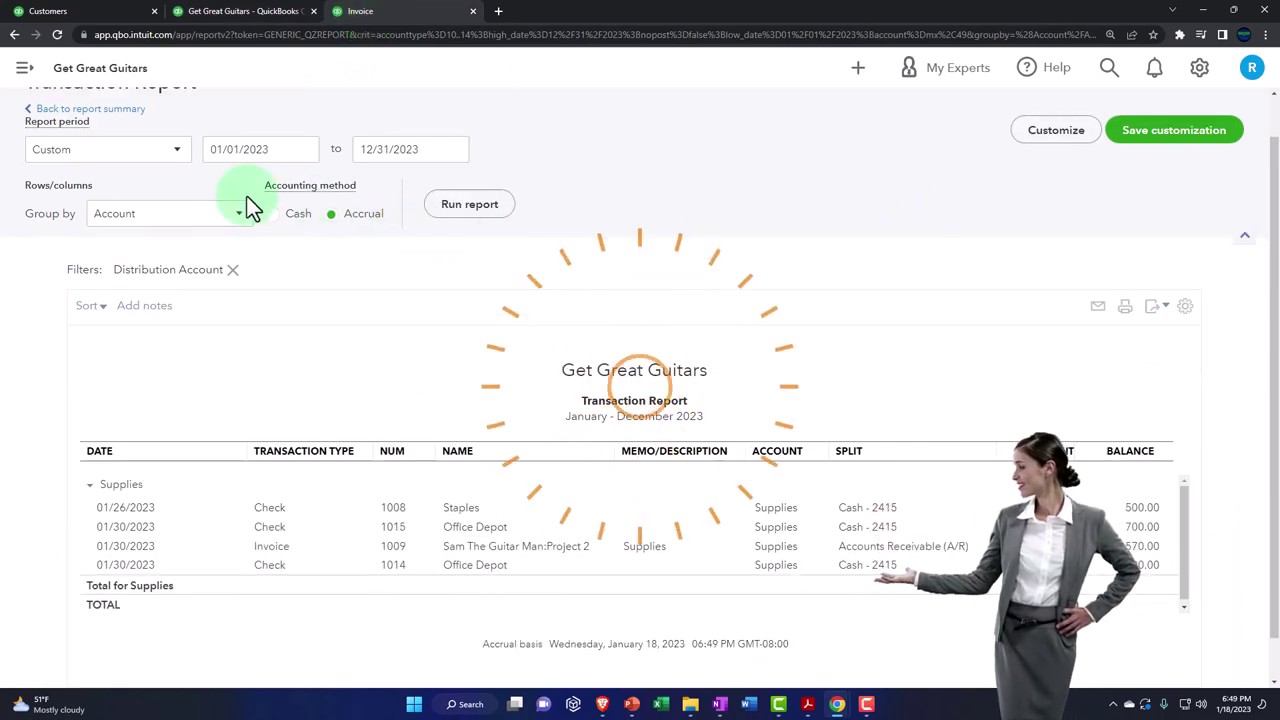
Return from the Profit and Loss to Jones Guitars 3005, where invoice 1010 shows $200.00 open.
left_click(122, 112)
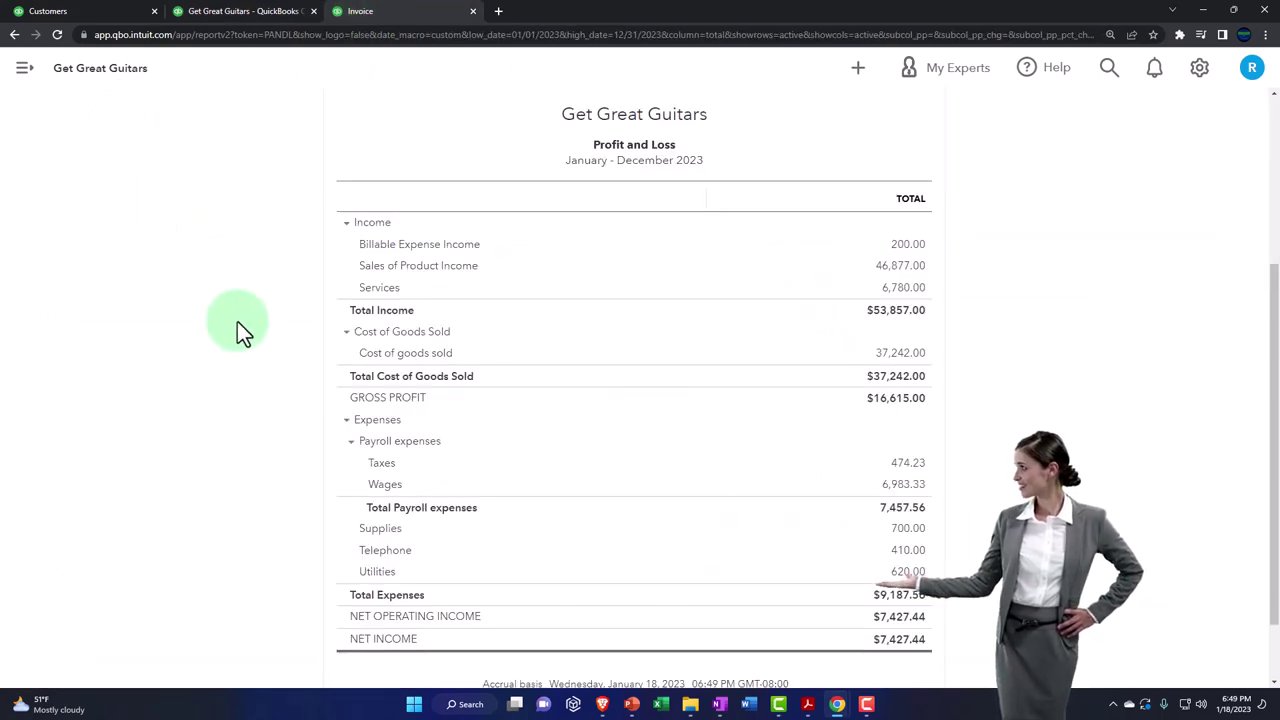
scroll(686, 323, "up", 3)
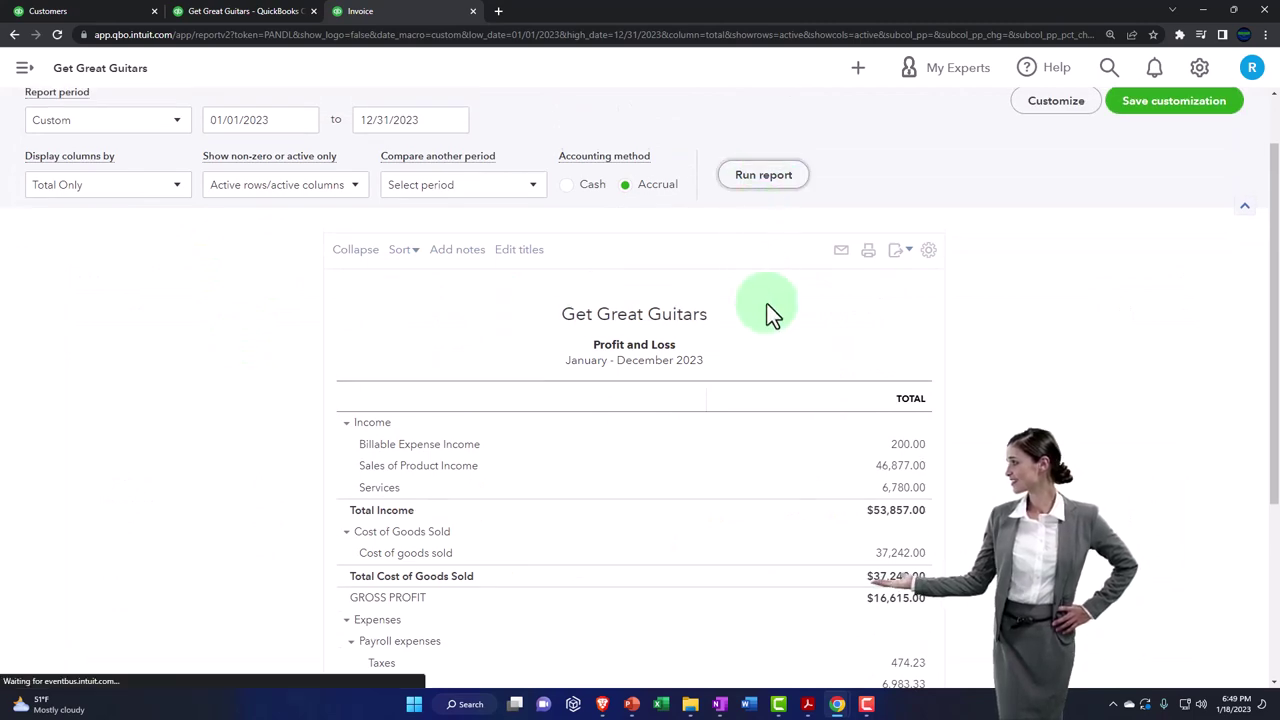
scroll(780, 350, "down", 2)
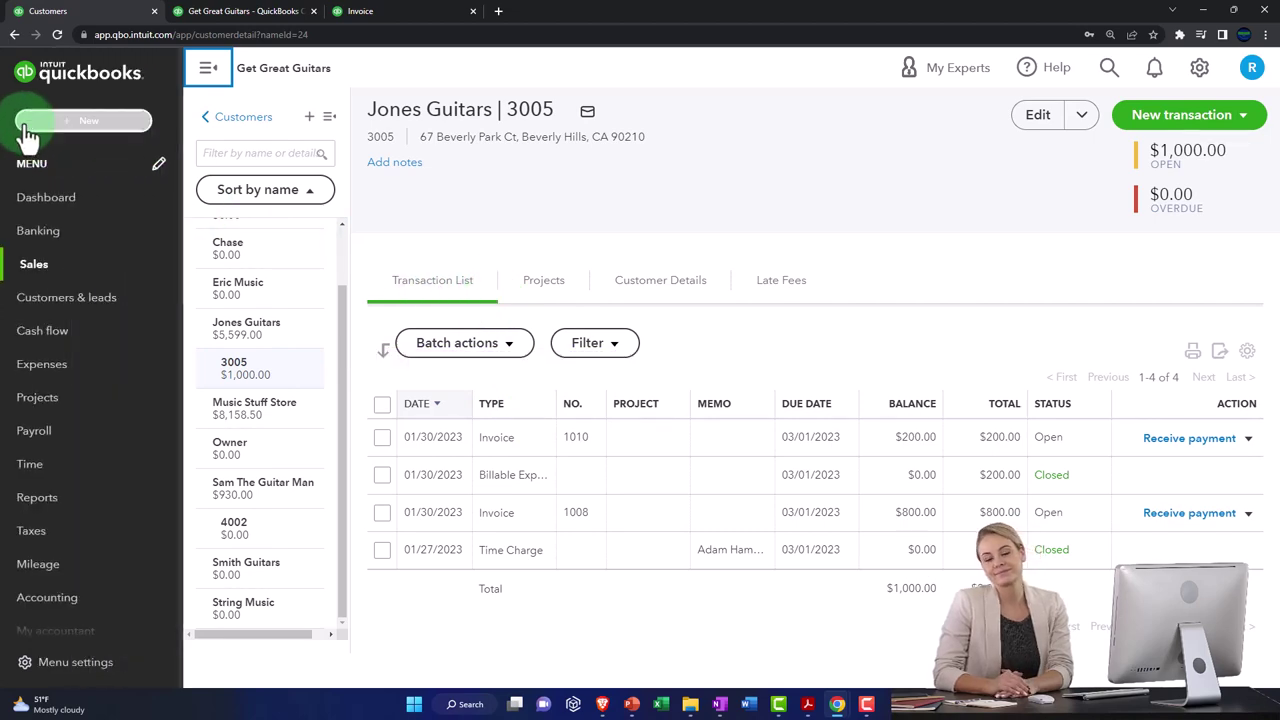
Start an expense paid from Cash - 2415 dated 01/30/2023, using an item line instead of categories.
left_click(62, 128)
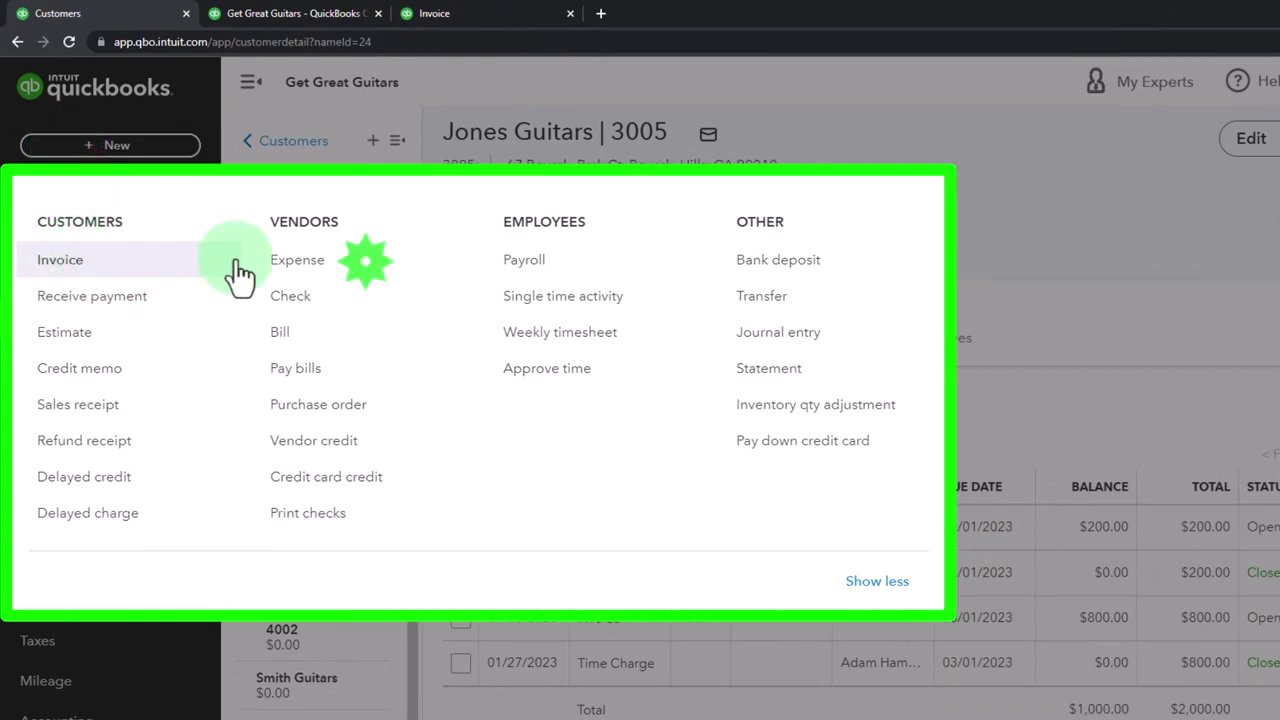
left_click(303, 268)
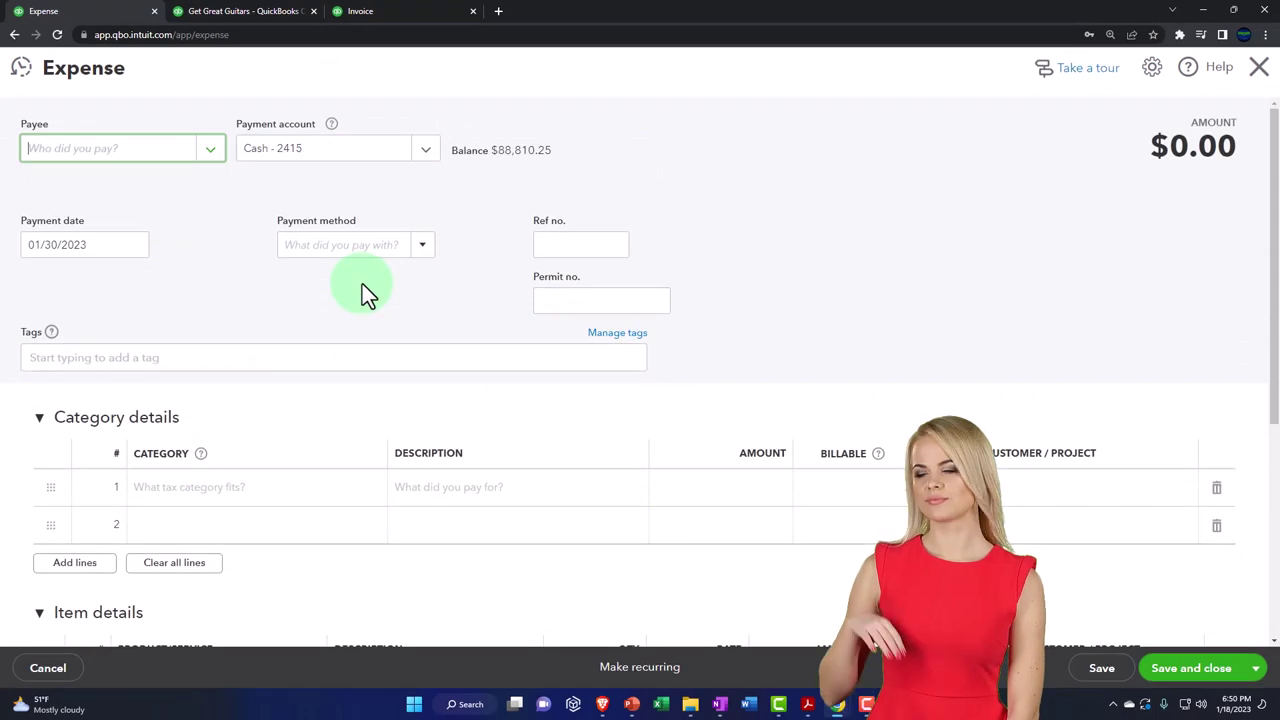
left_click(249, 490)
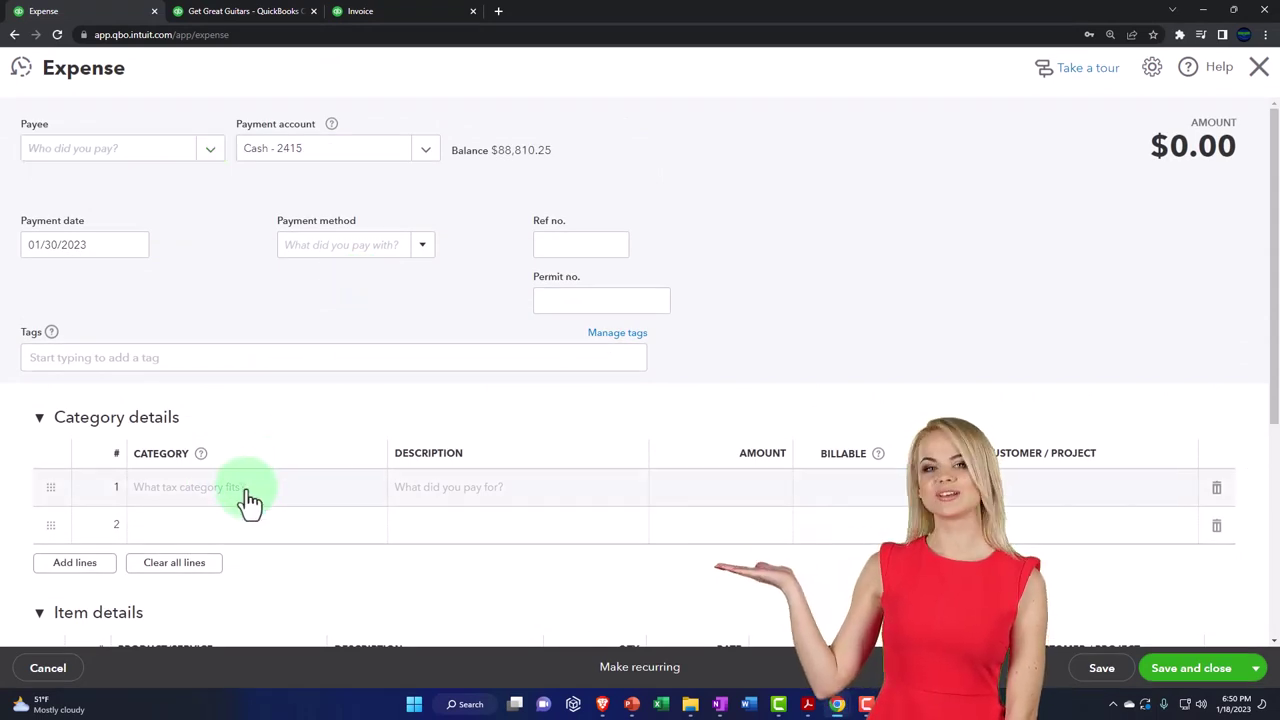
left_click(41, 421)
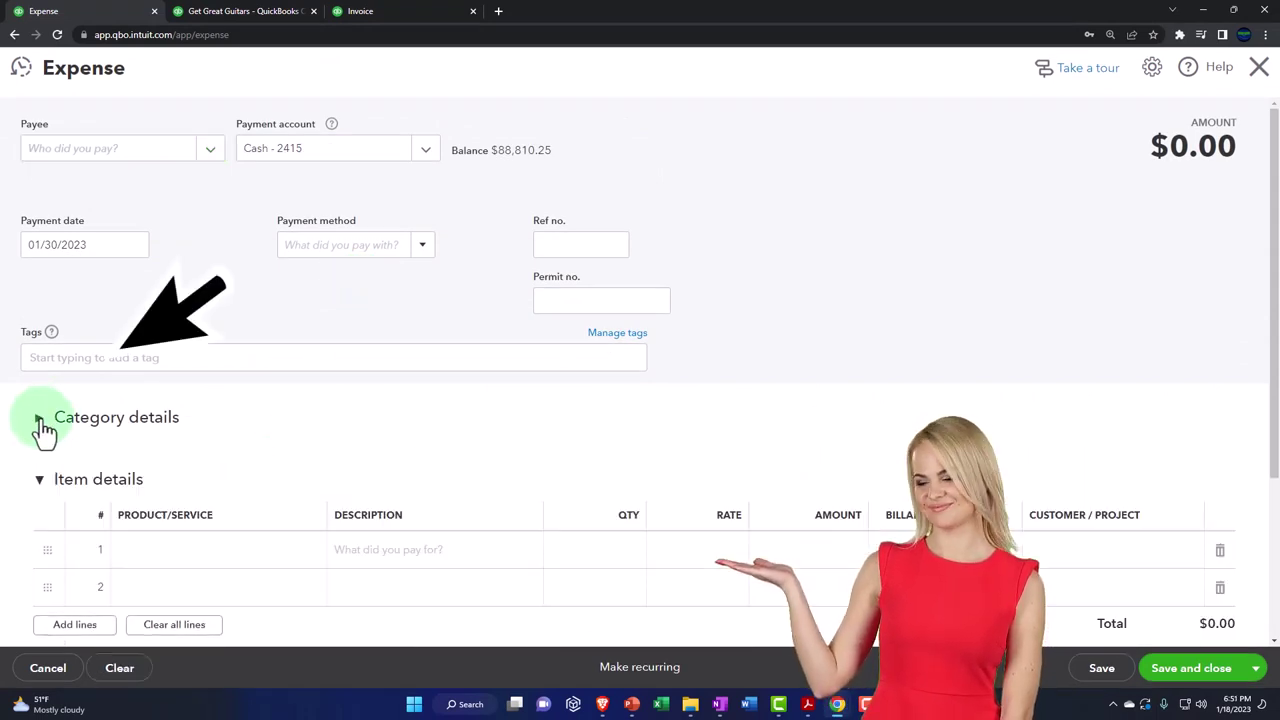
scroll(41, 425, "down", 1)
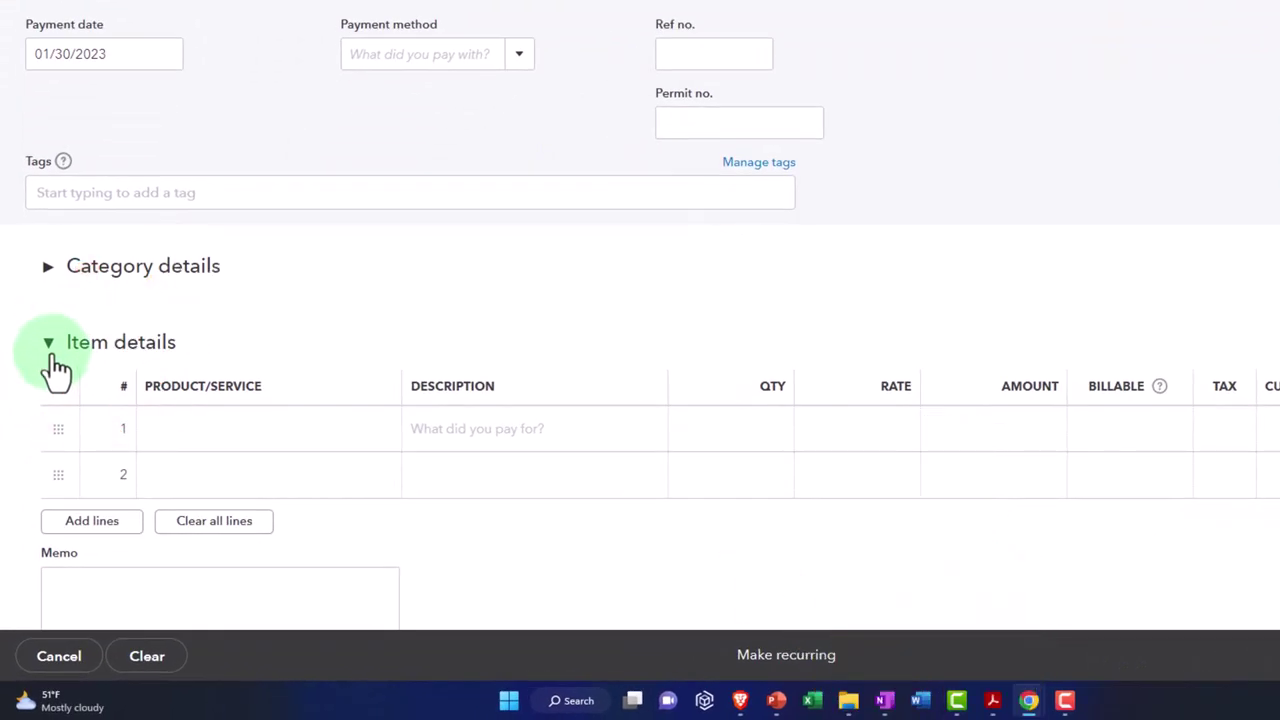
left_click(238, 460)
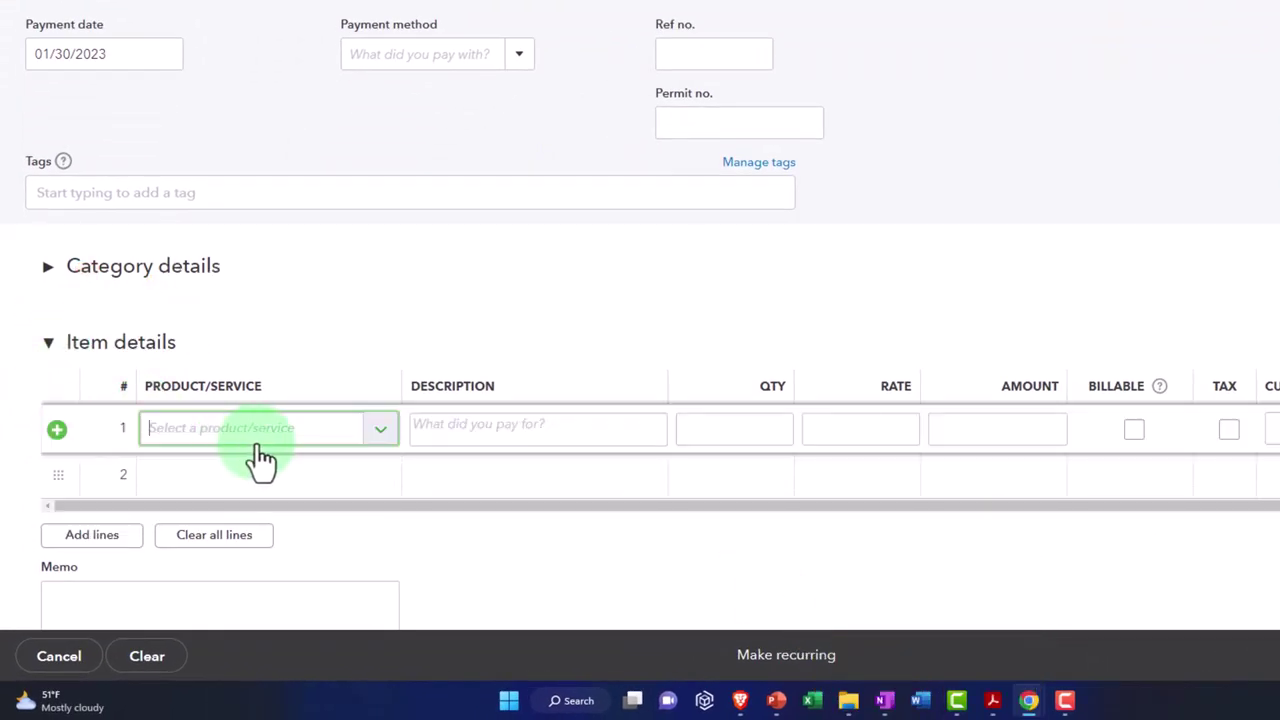
Add a new non-inventory product from the expense line's Product/Service list.
left_click(377, 440)
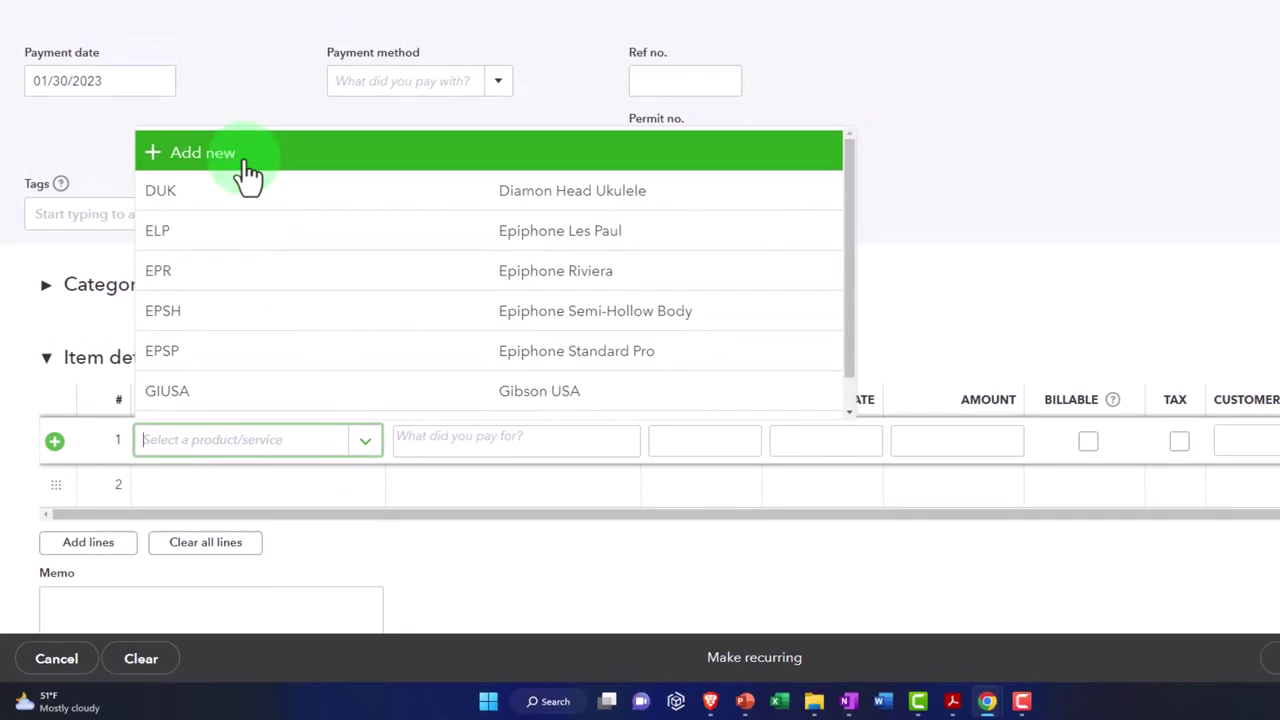
left_click(252, 130)
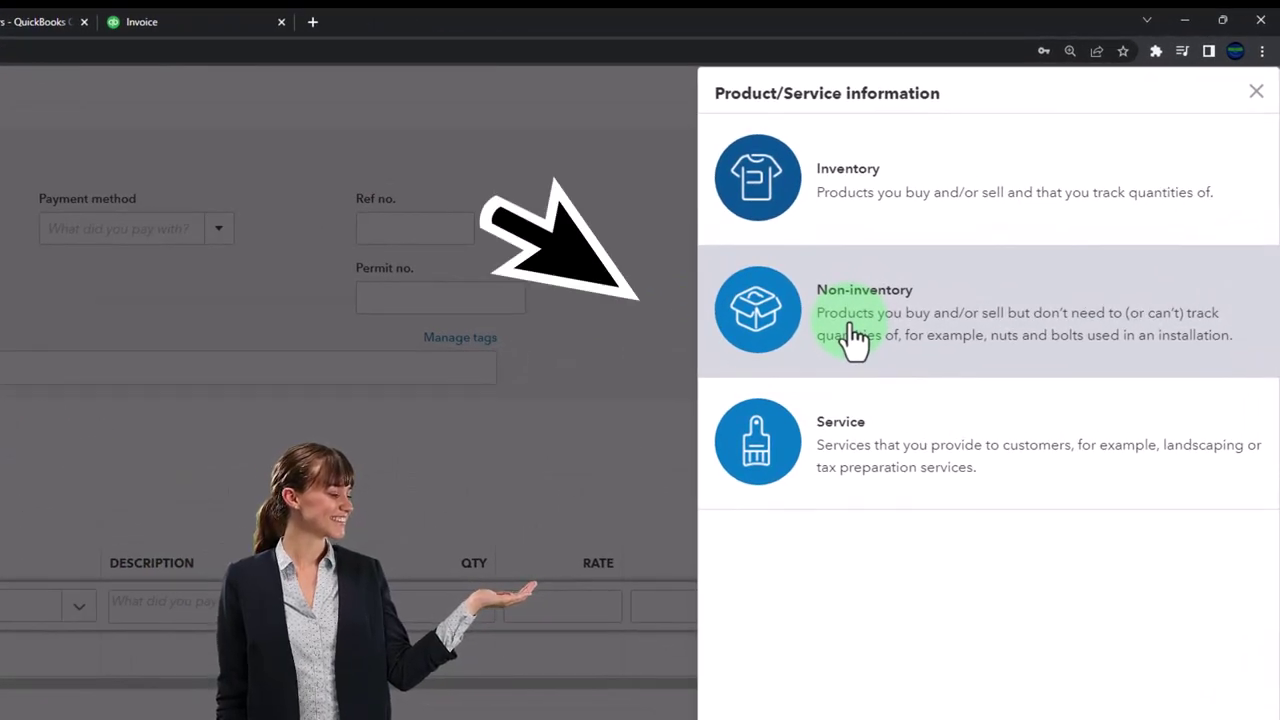
left_click(852, 338)
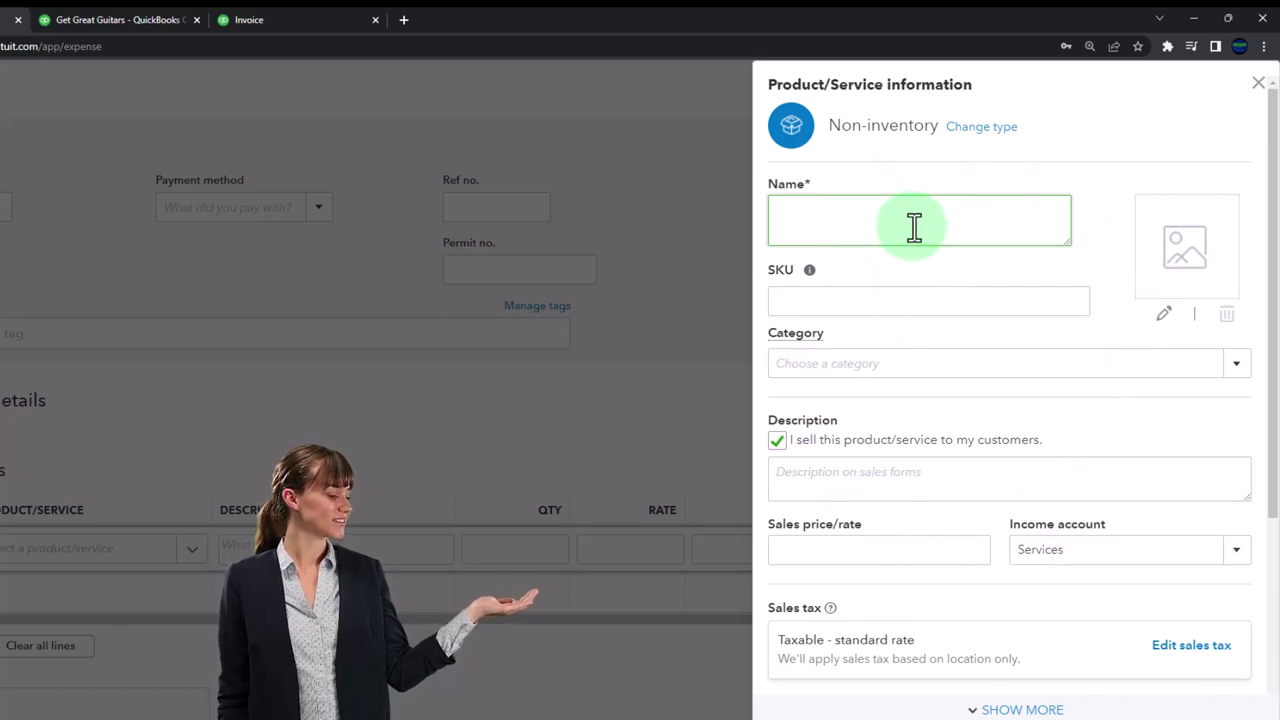
Name the item Supplies with sales description Supplies and Services as income account.
type("Supp")
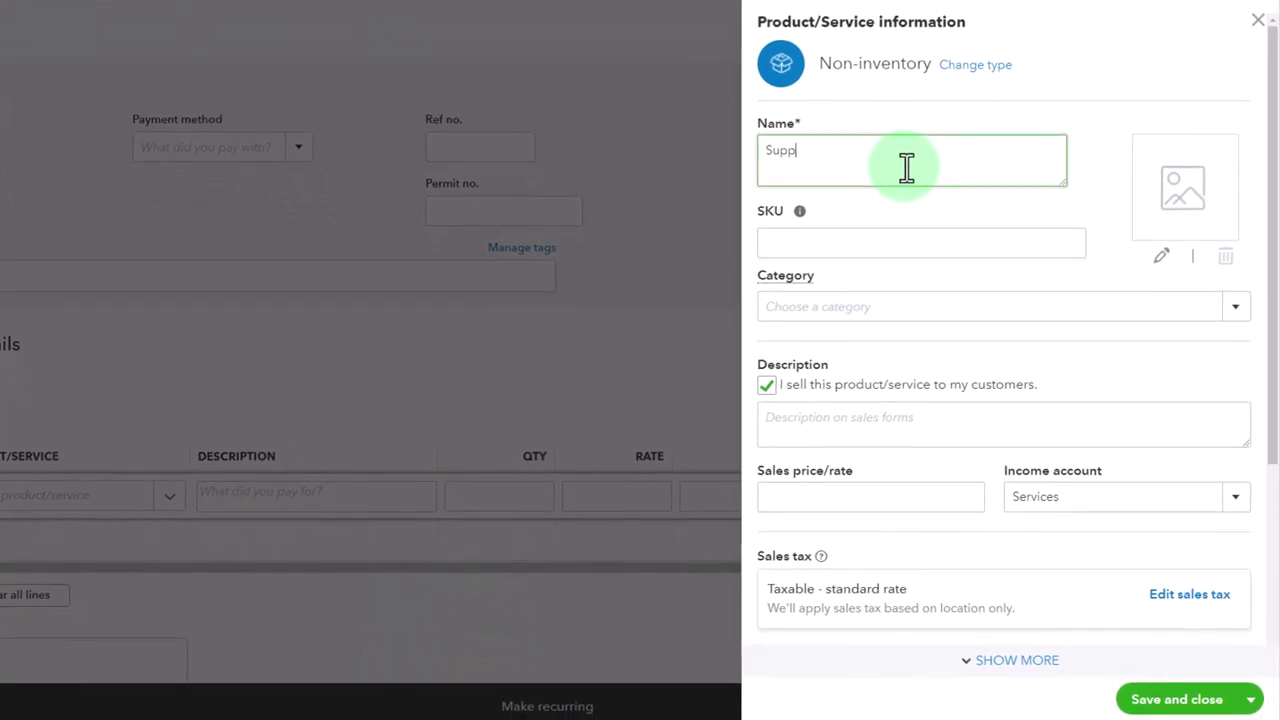
type("lies")
double_click(906, 167)
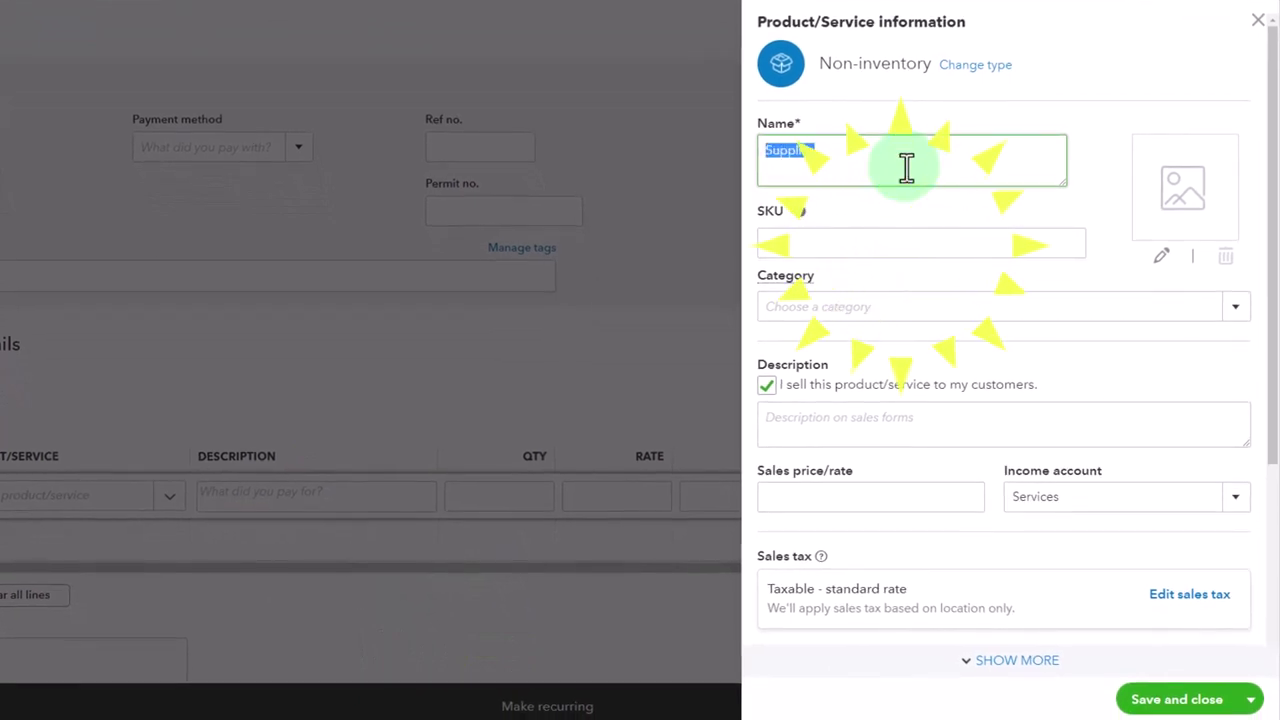
left_click(1237, 308)
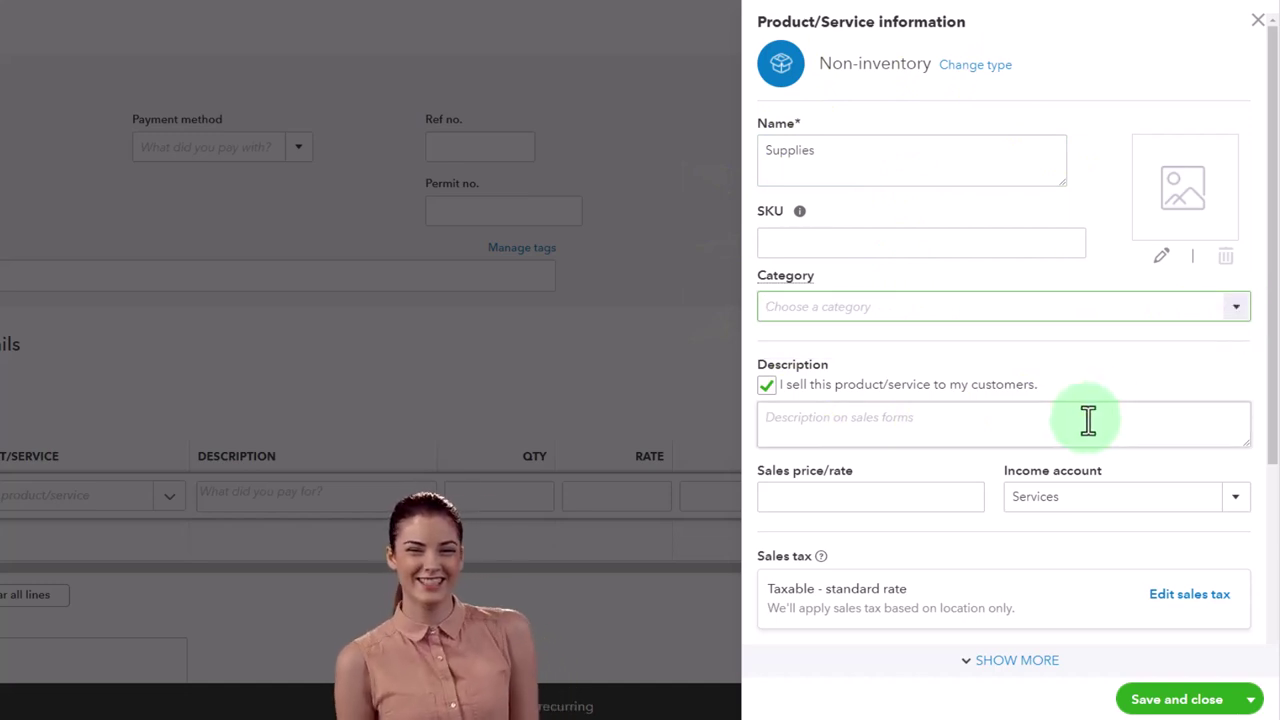
scroll(911, 378, "down", 1)
left_click(866, 345)
scroll(866, 345, "down", 1)
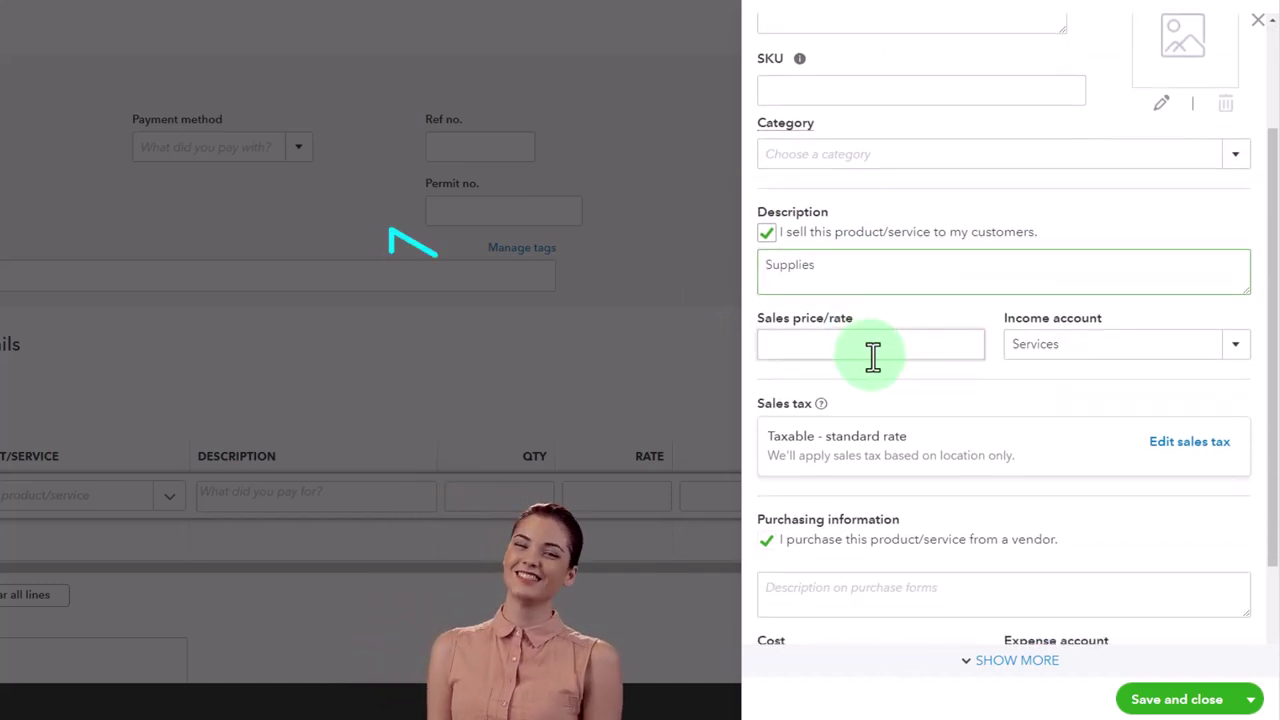
left_click(831, 346)
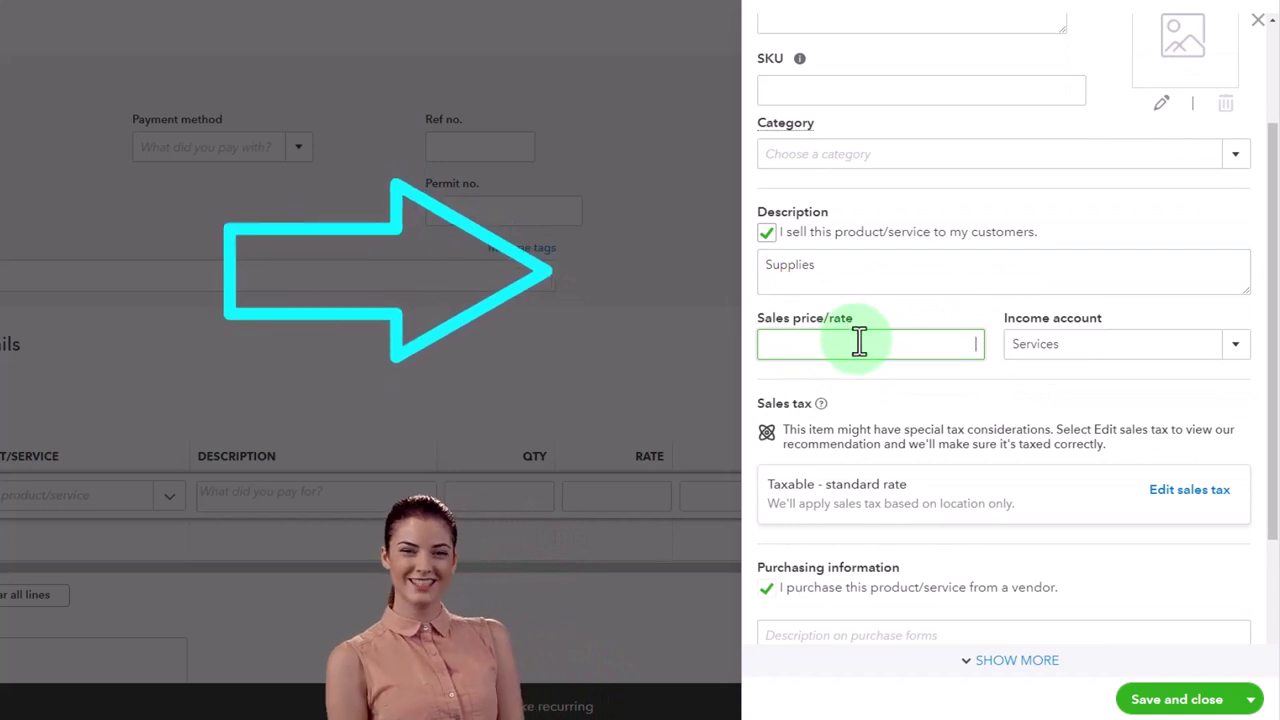
left_click(1238, 347)
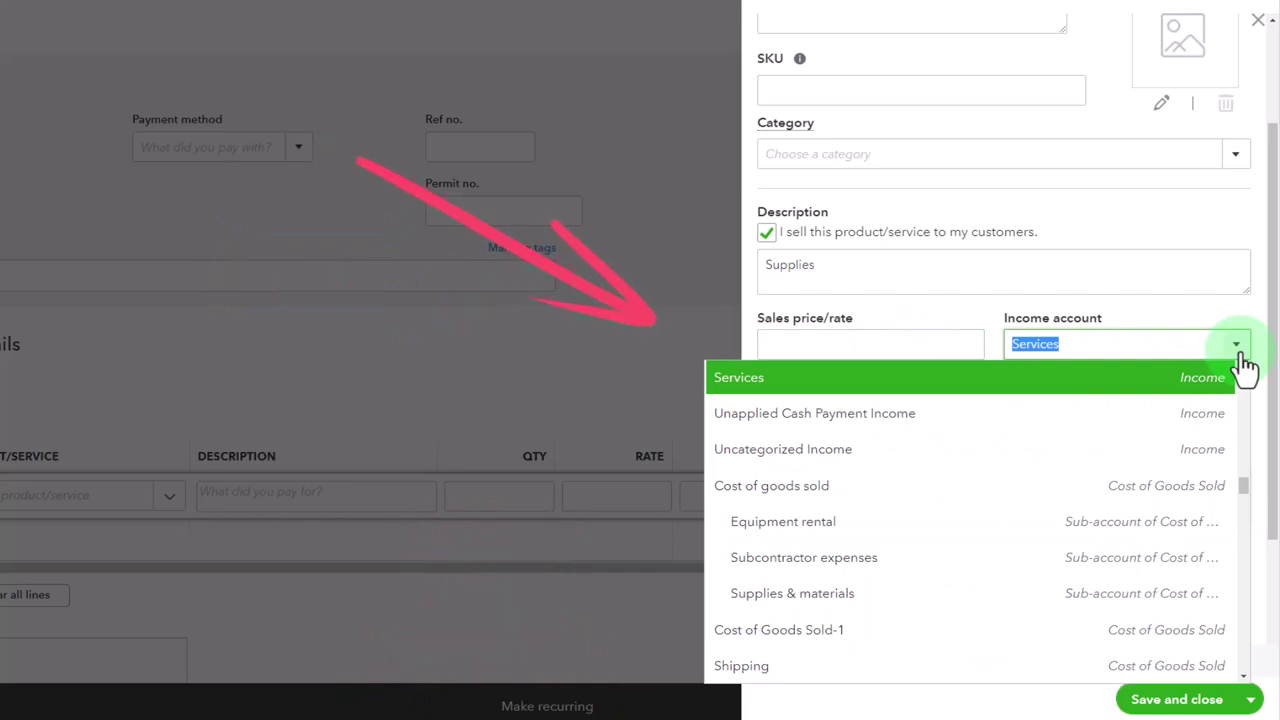
left_click(1240, 350)
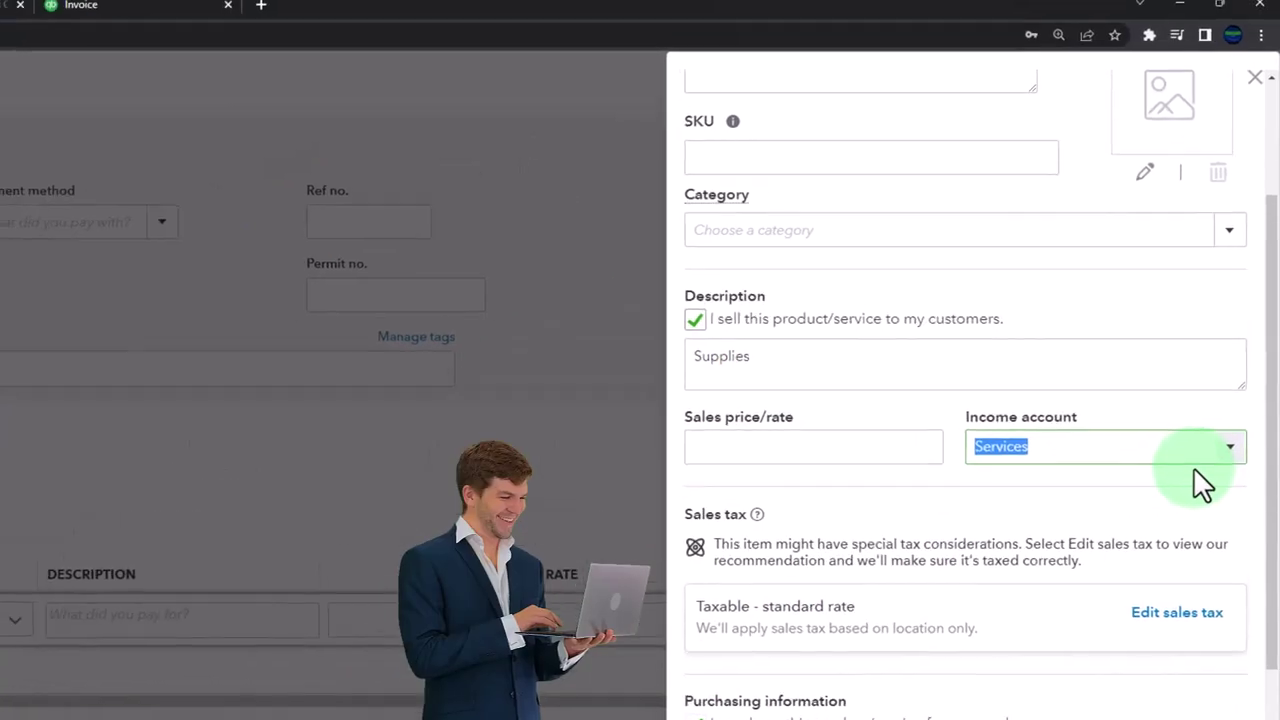
scroll(1168, 531, "down", 1)
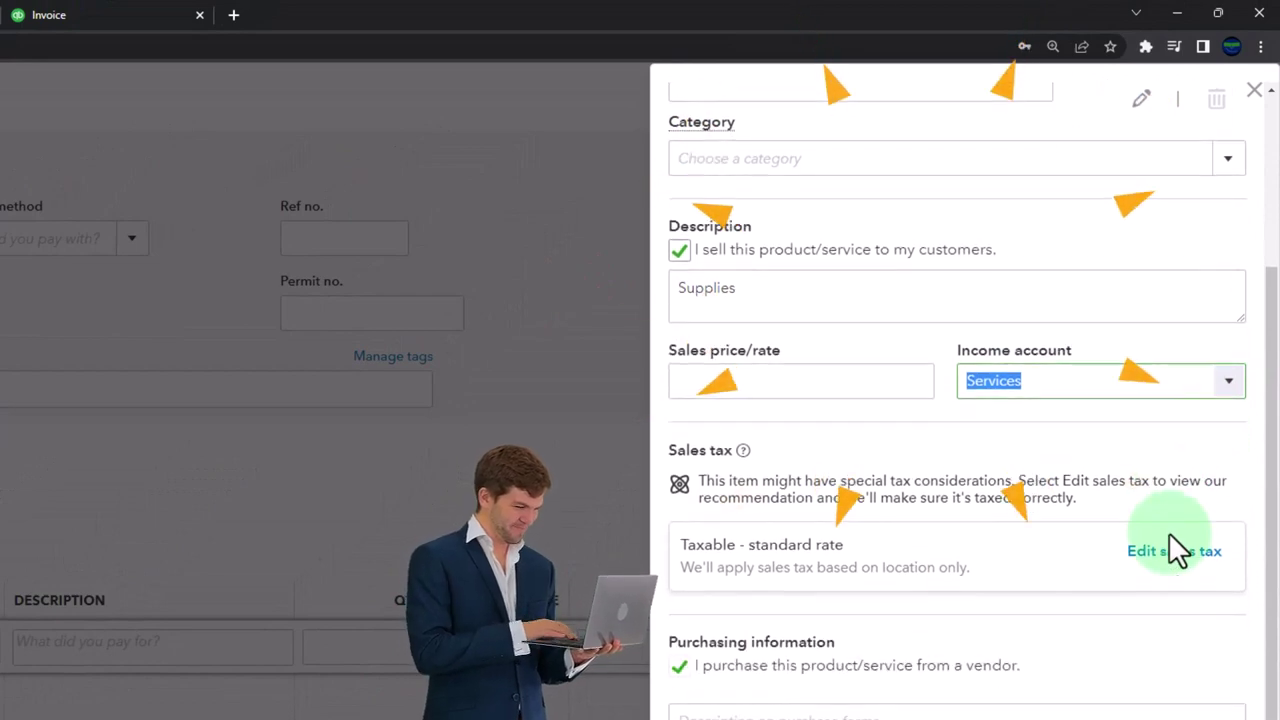
Set the Supplies item's sales tax option to Nontaxable.
left_click(1172, 553)
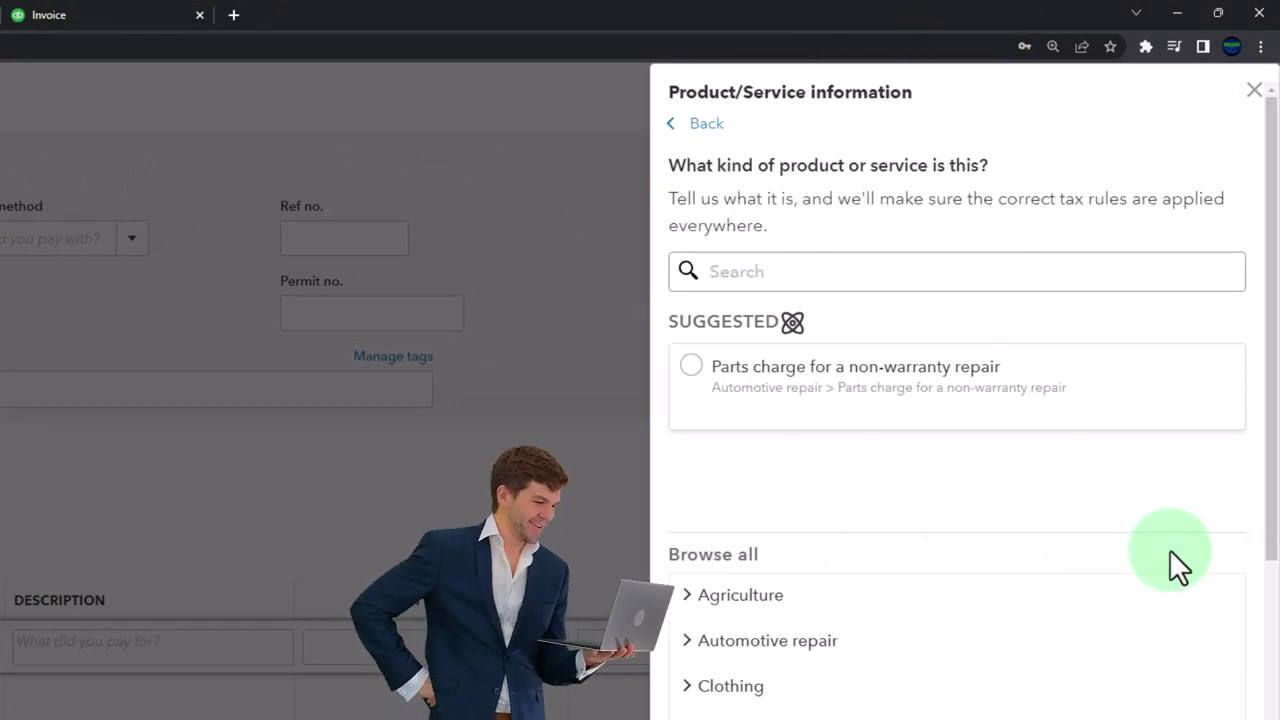
scroll(994, 643, "down", 10)
scroll(863, 700, "down", 5)
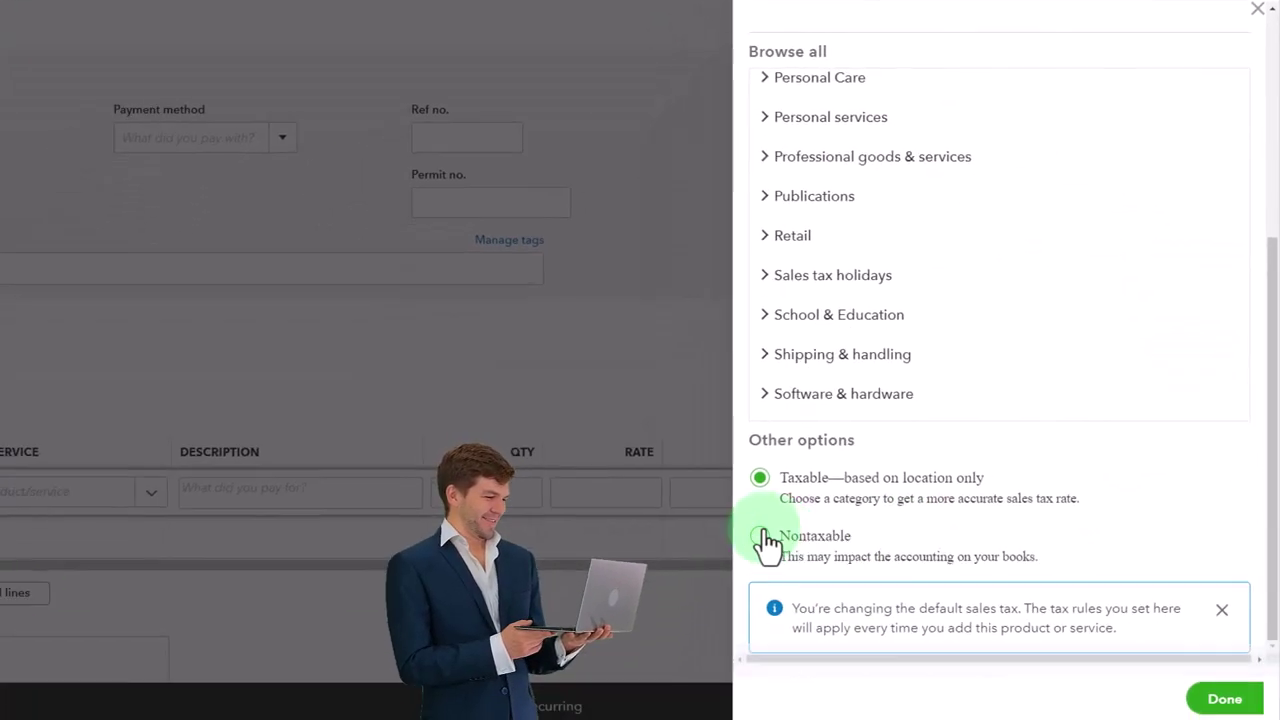
left_click(1222, 700)
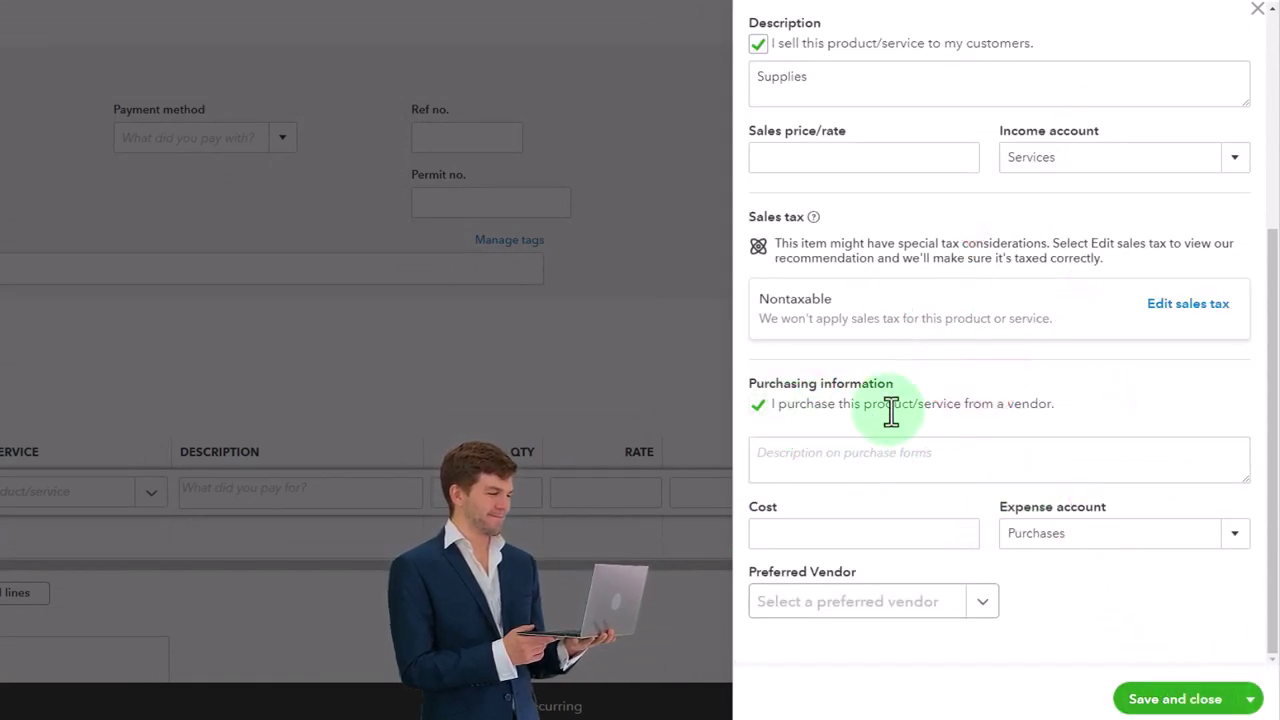
Set the Supplies item's expense account to Supplies and save it onto the expense's first line.
left_click(817, 447)
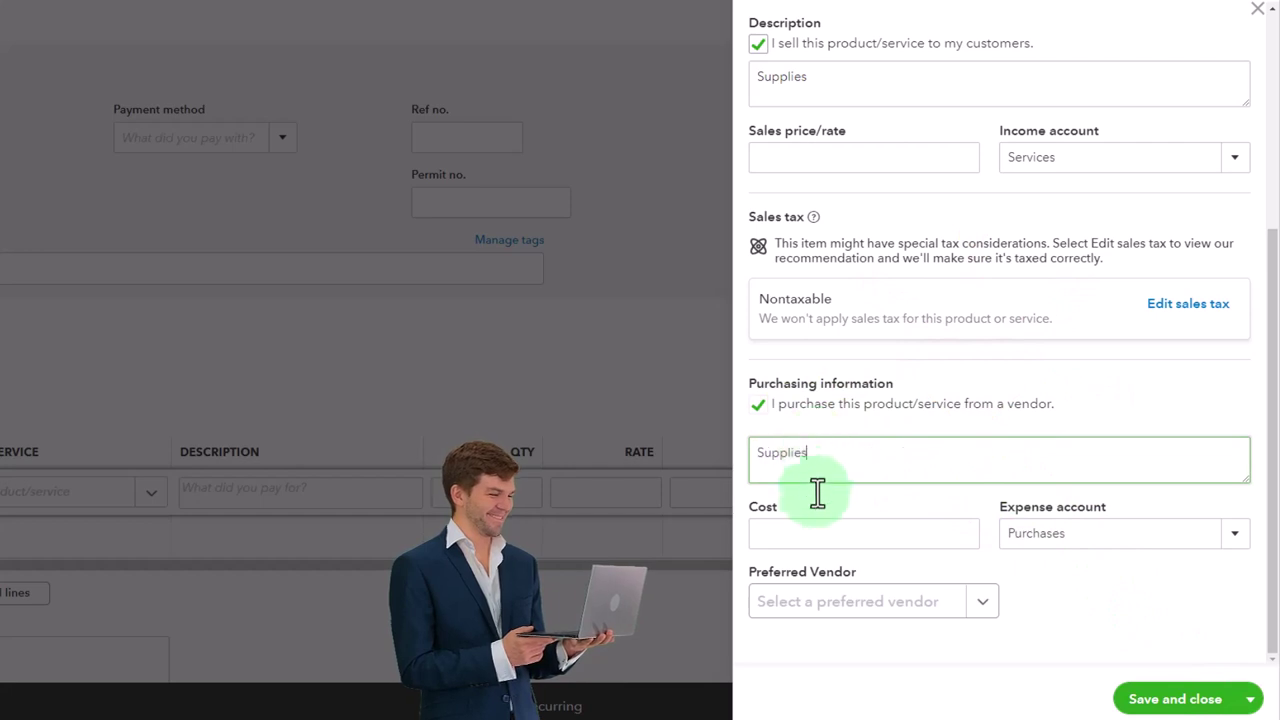
left_click(812, 534)
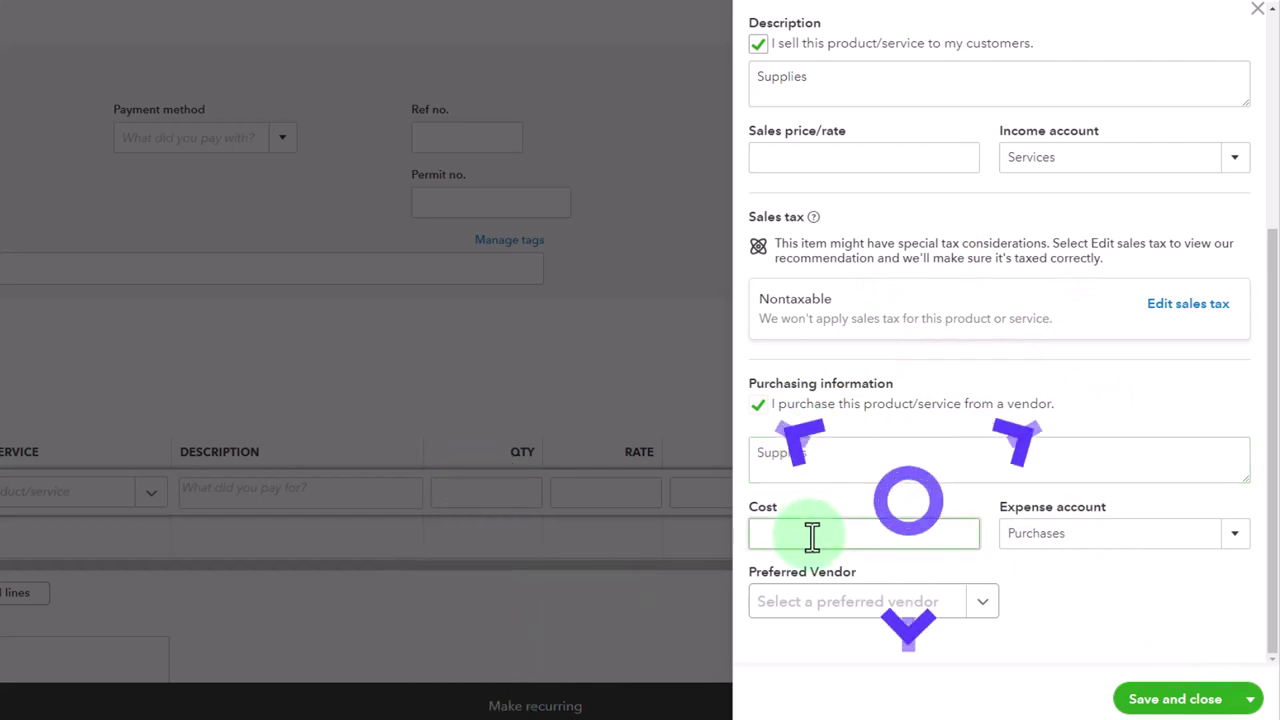
left_click(1235, 540)
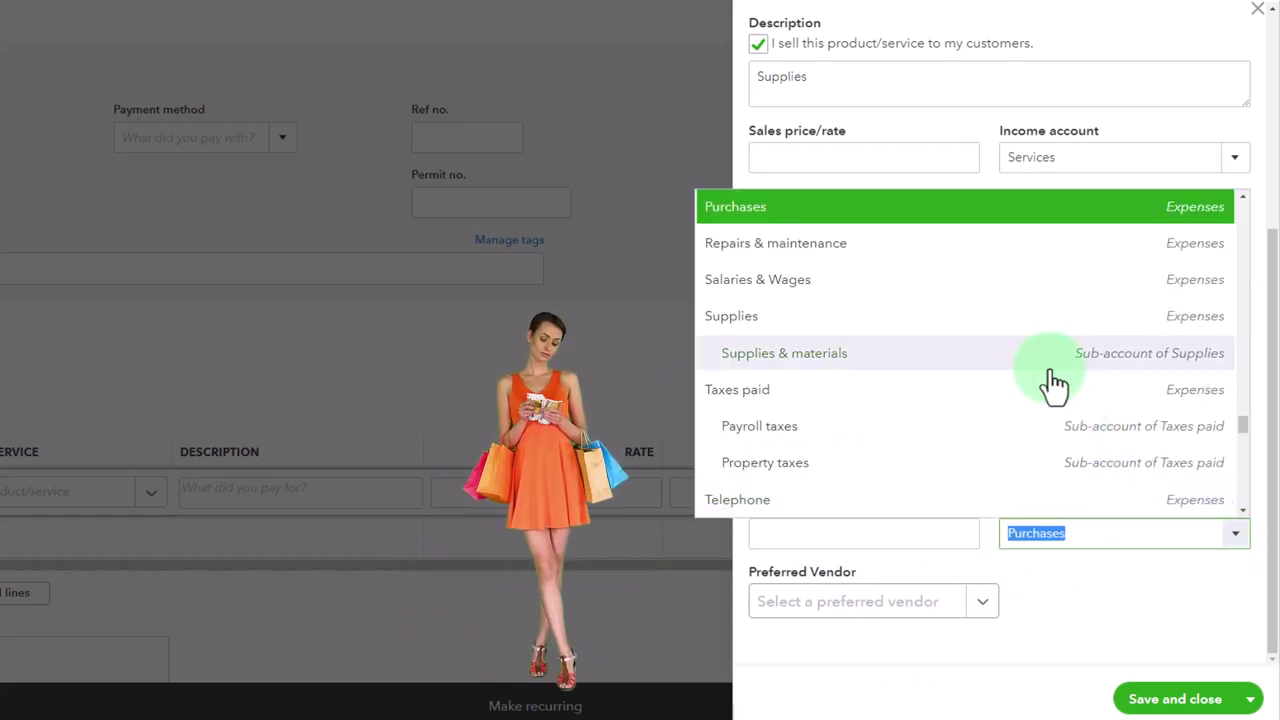
scroll(1035, 360, "down", 3)
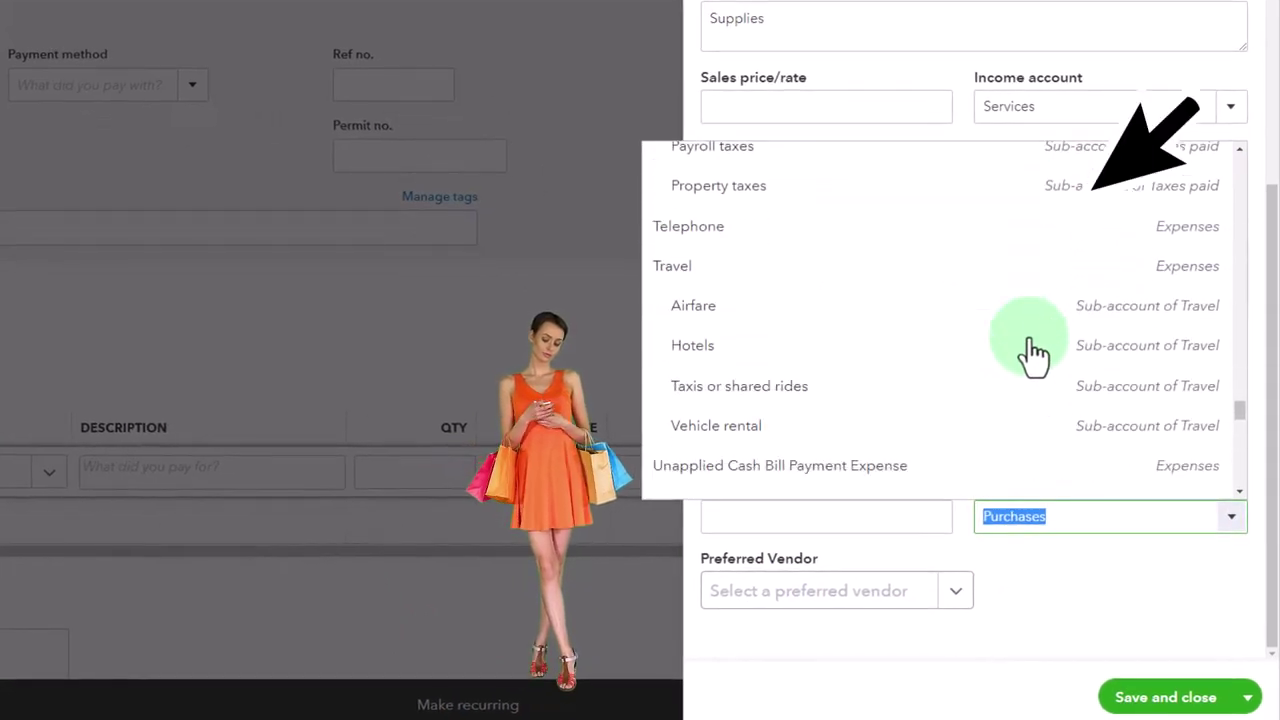
scroll(1035, 355, "down", 6)
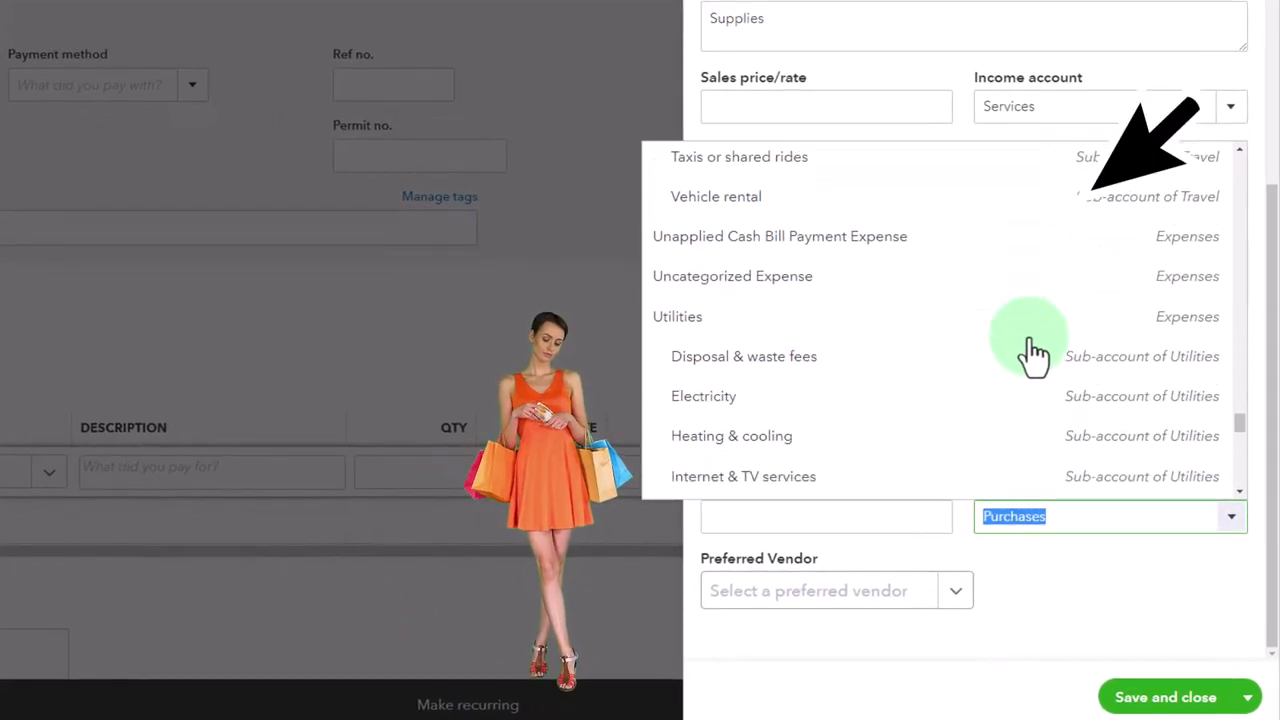
scroll(1035, 355, "down", 3)
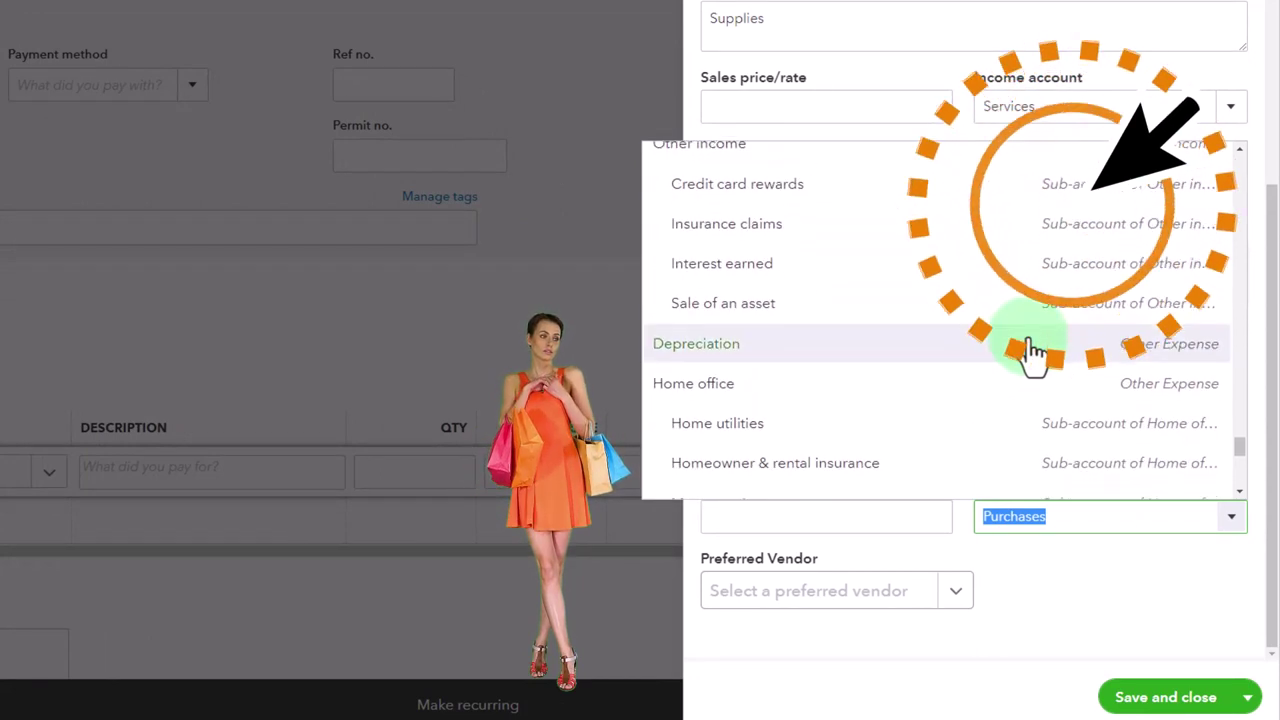
type("suppl")
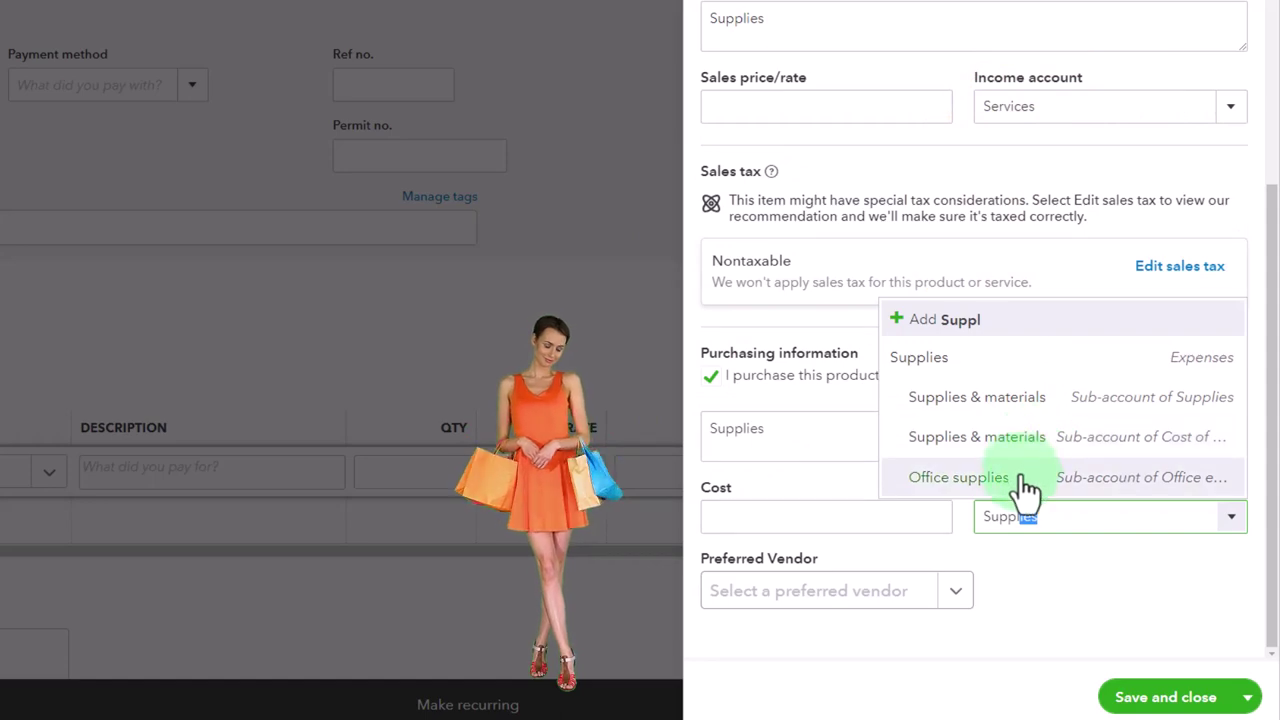
left_click(968, 364)
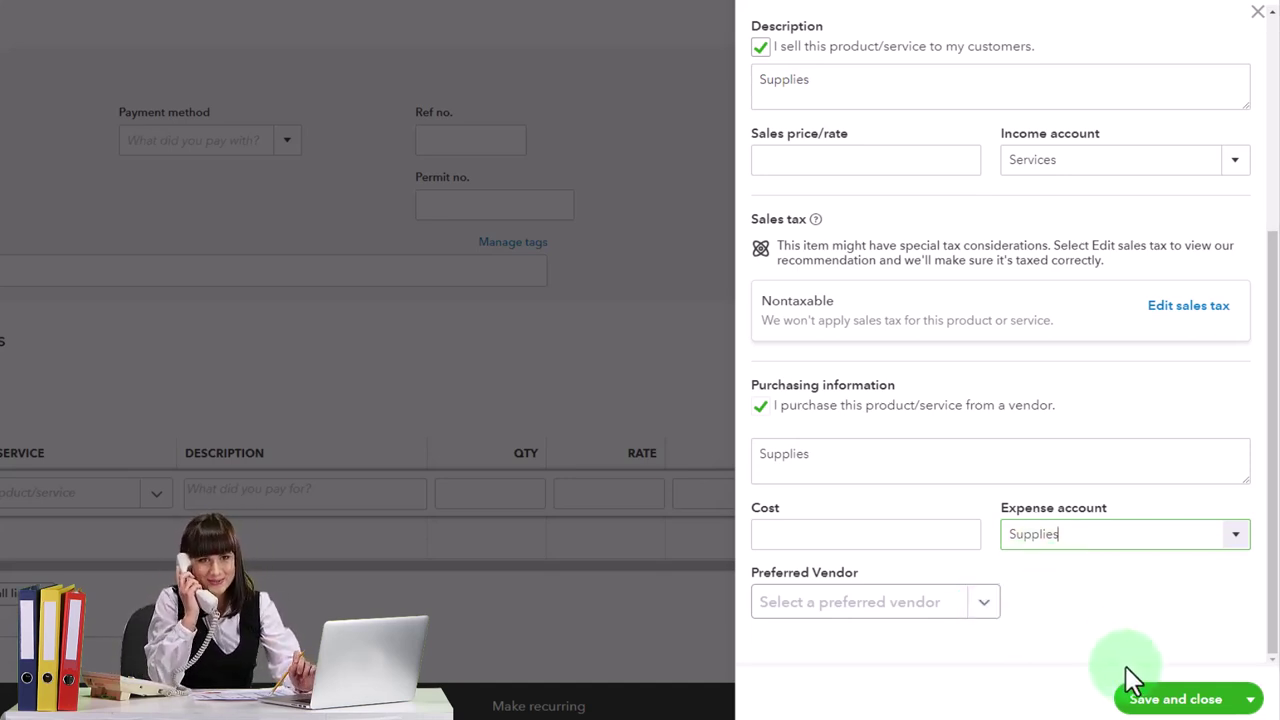
left_click(1148, 702)
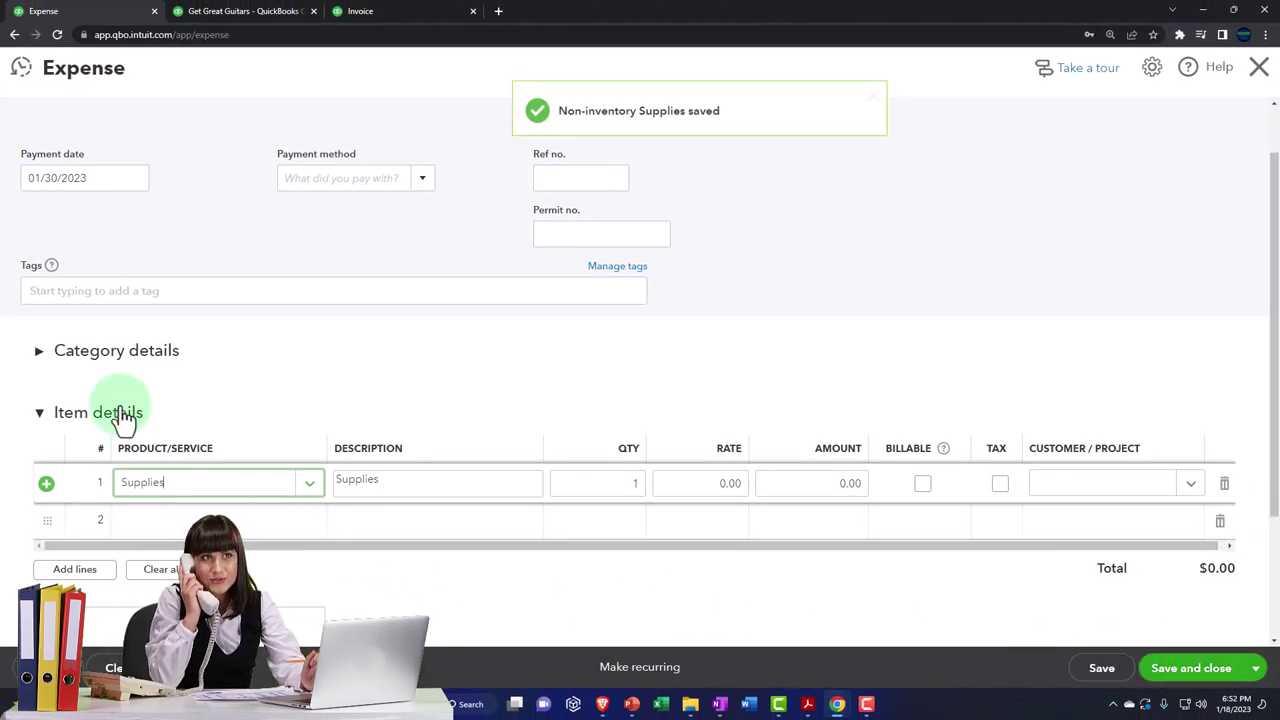
Expand Category details, browse its category list without choosing one, then collapse it again.
left_click(40, 352)
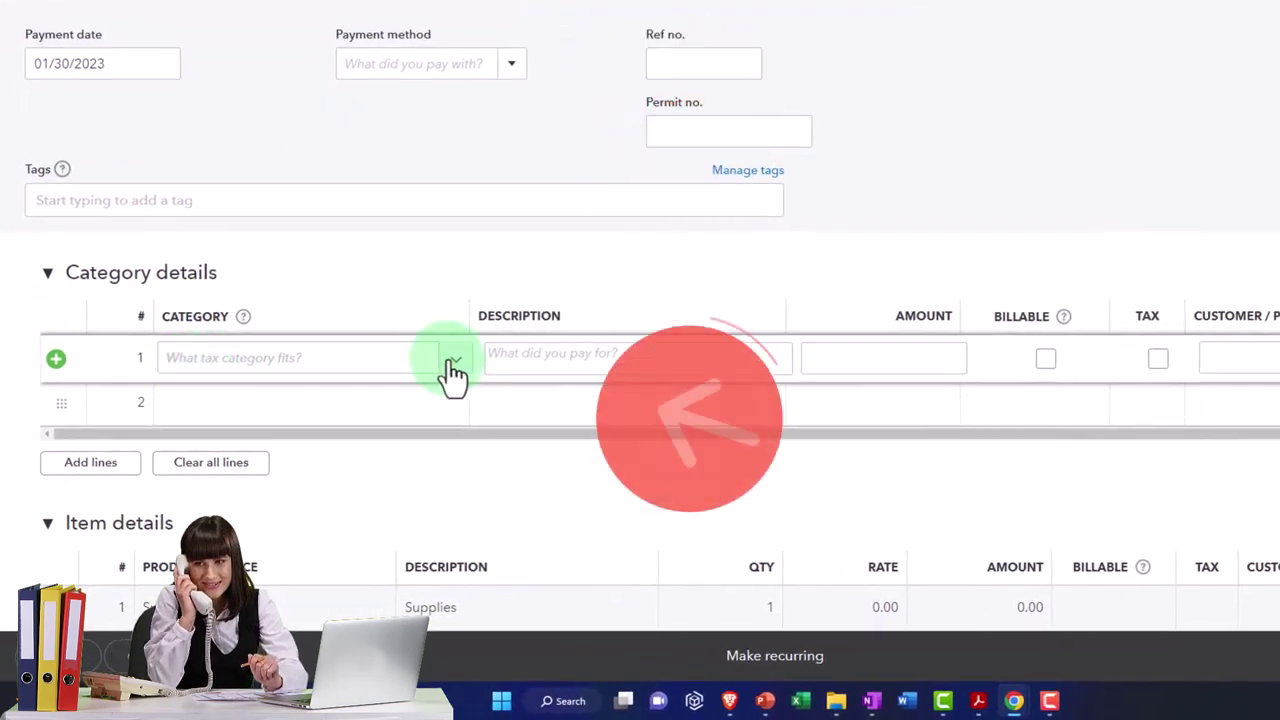
left_click(453, 372)
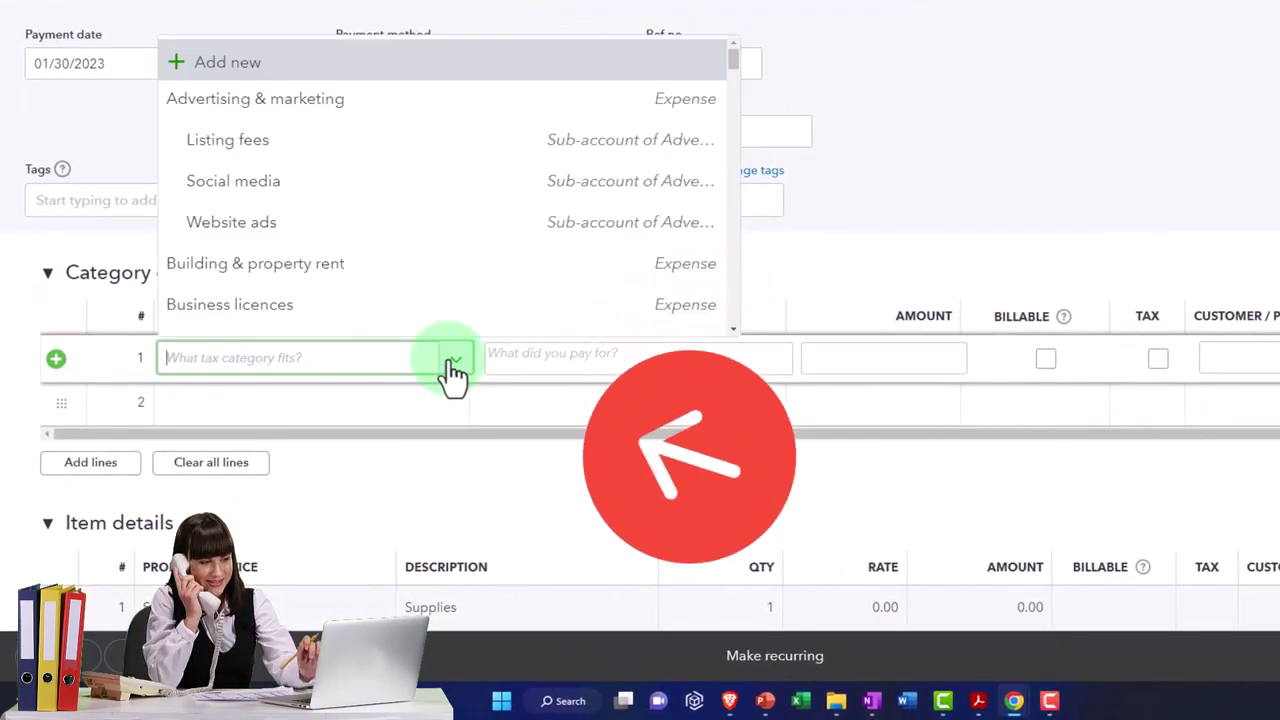
left_click(451, 374)
left_click(50, 274)
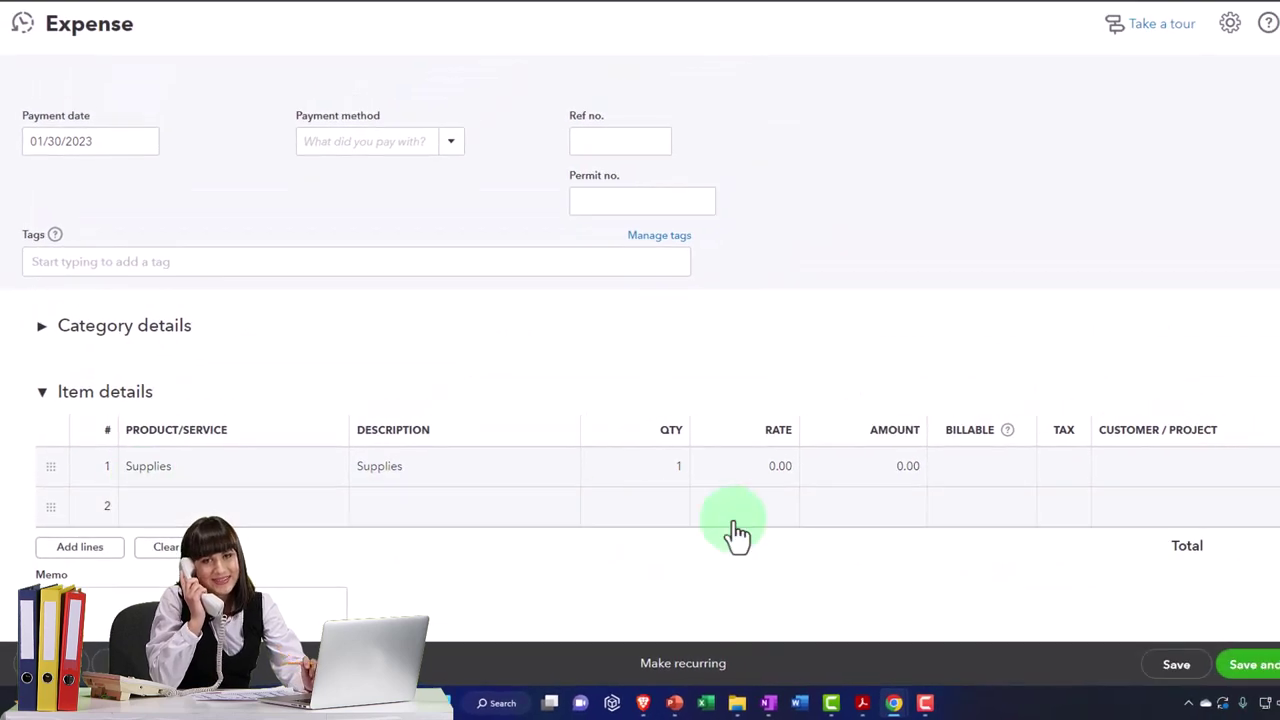
Mark the Supplies item line billable and begin a second item line.
left_click(983, 470)
left_click(985, 469)
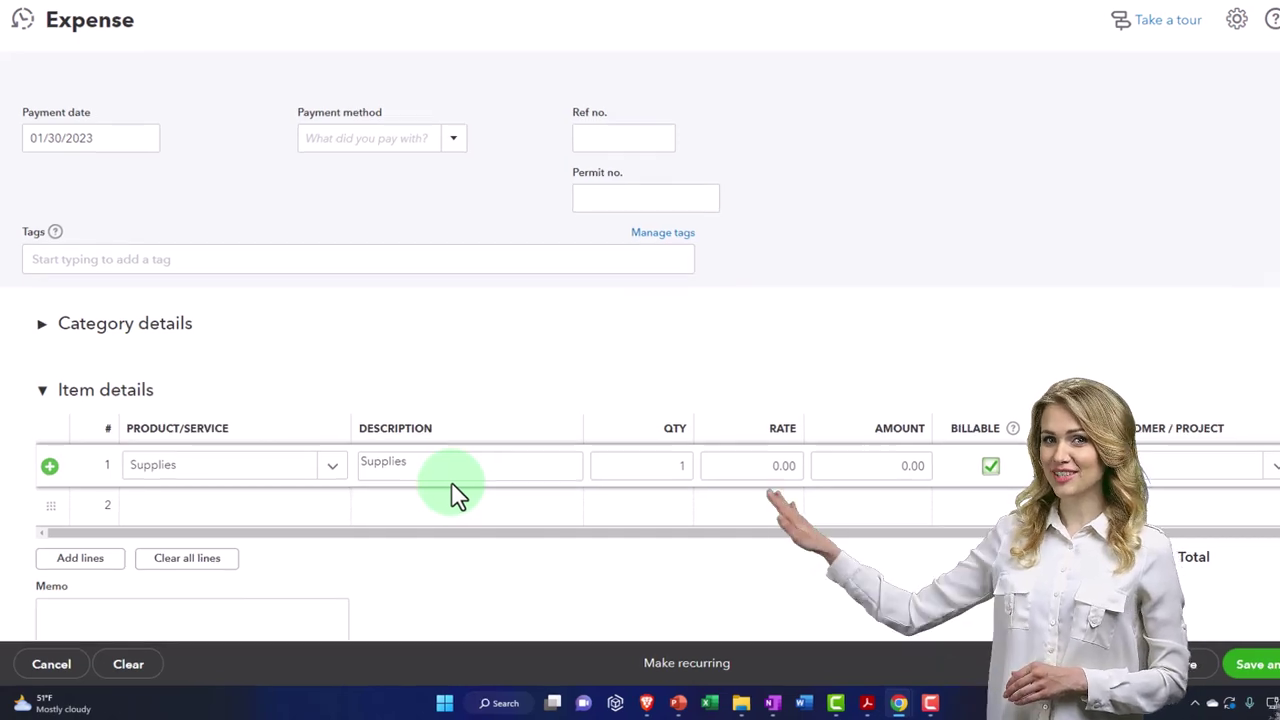
left_click(452, 480)
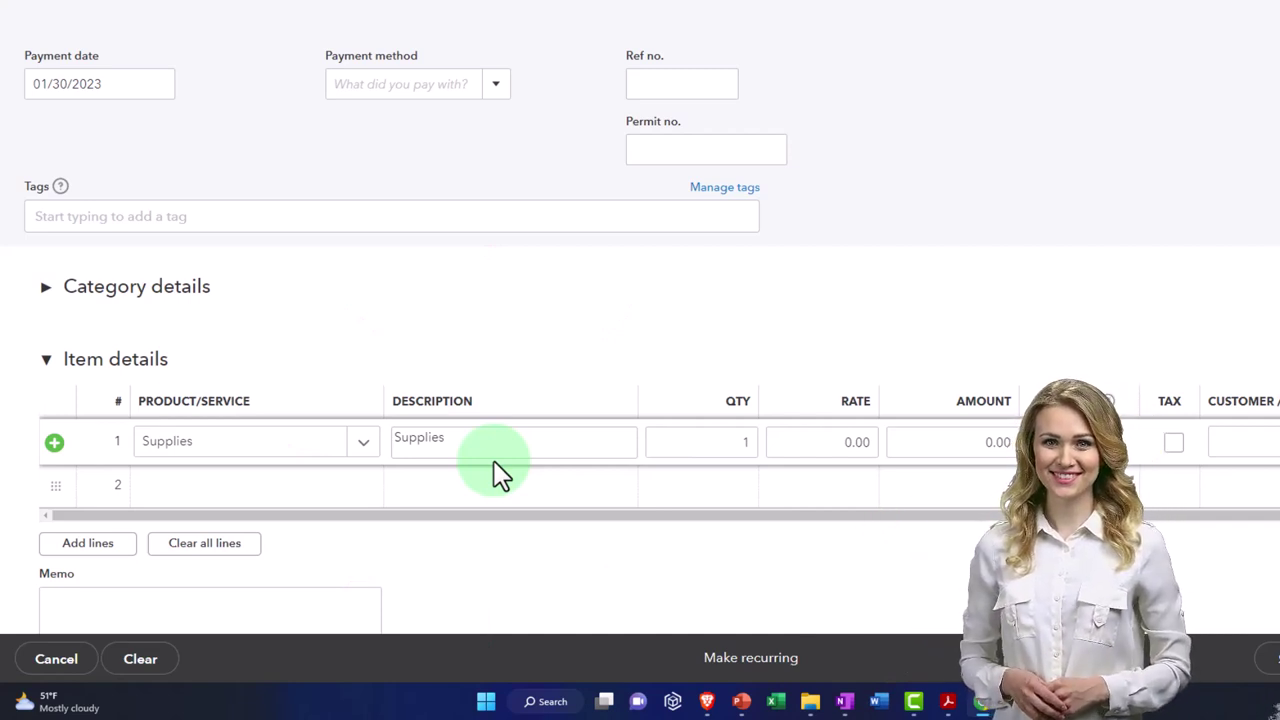
left_click(508, 490)
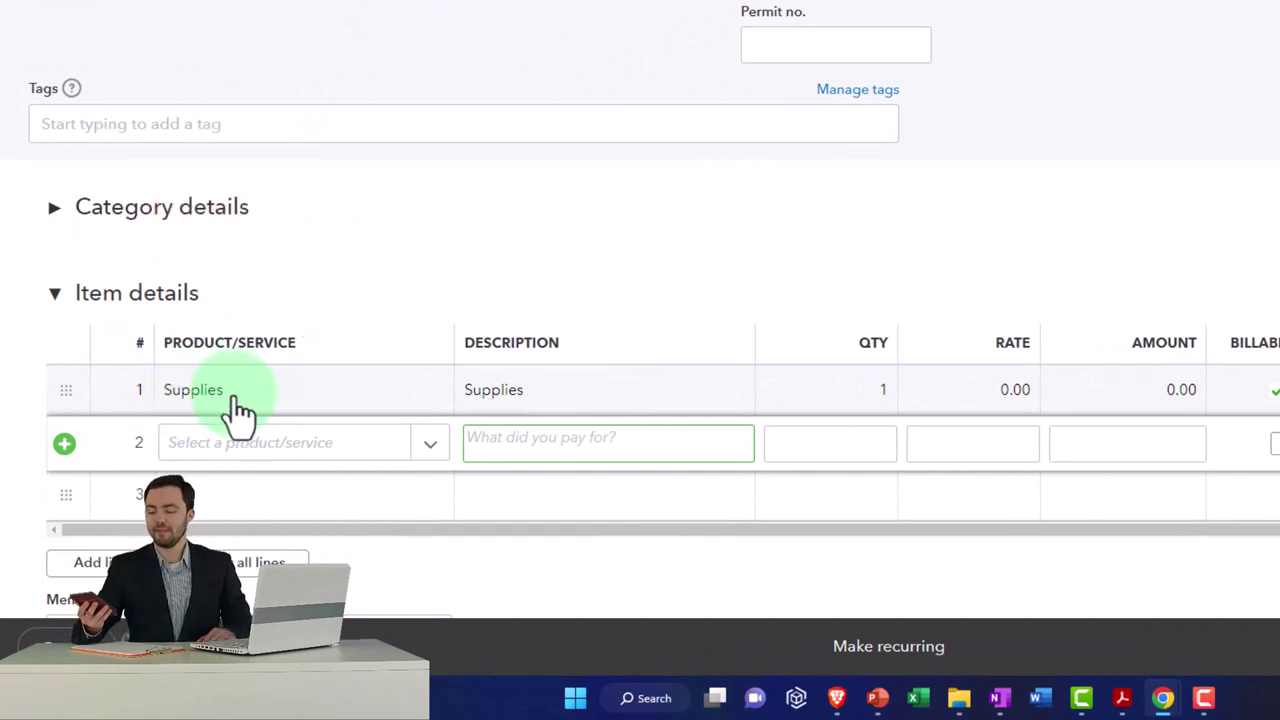
Close the expense form, first cancelling, then confirming to leave without saving.
left_click(54, 207)
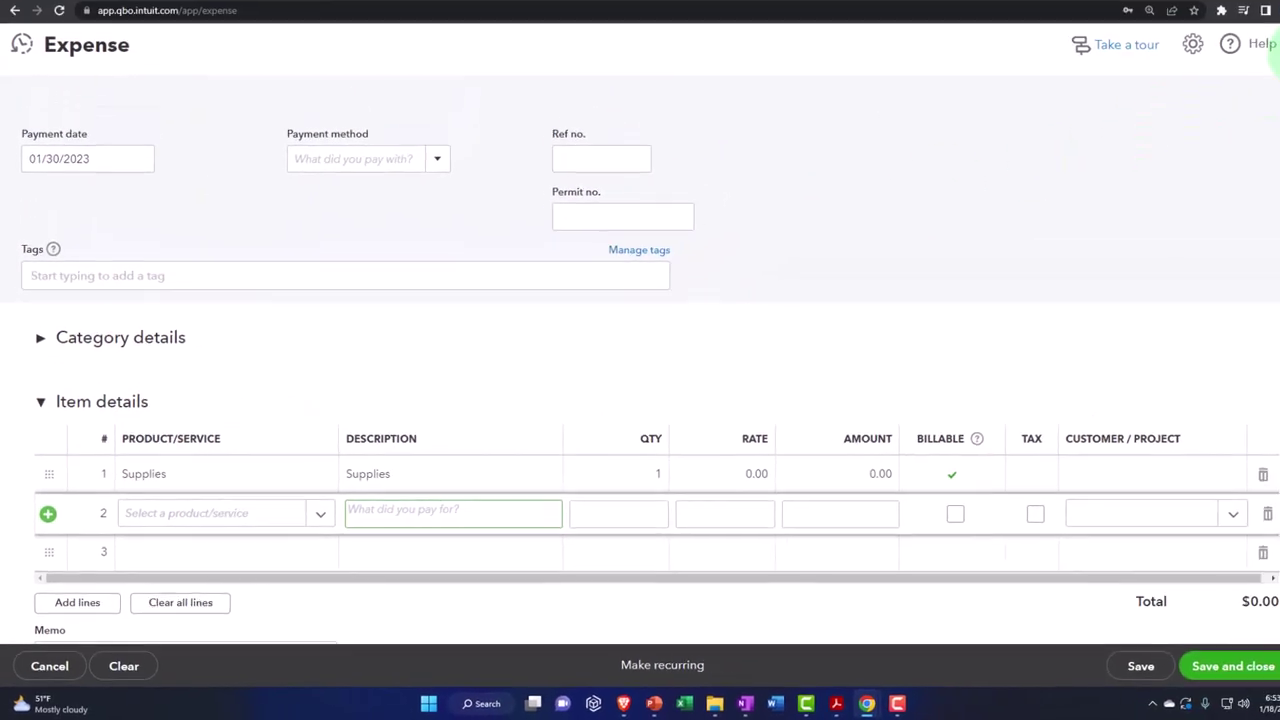
left_click(1259, 70)
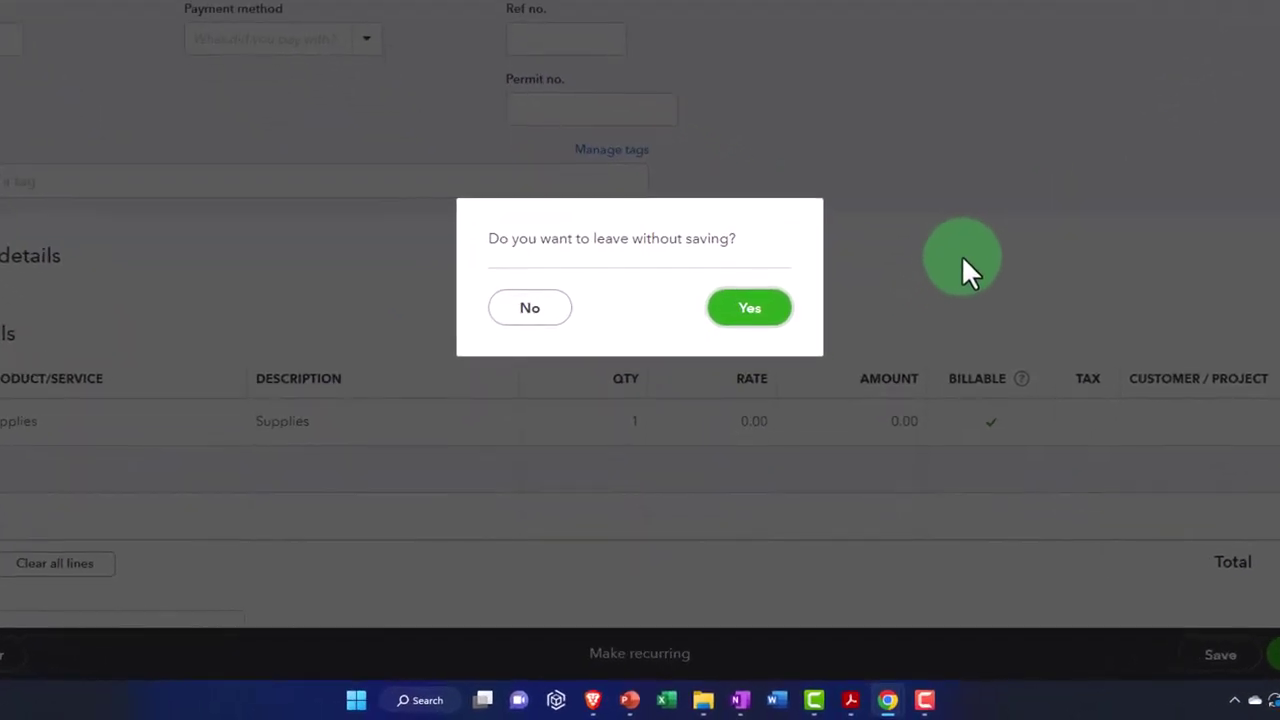
left_click(855, 337)
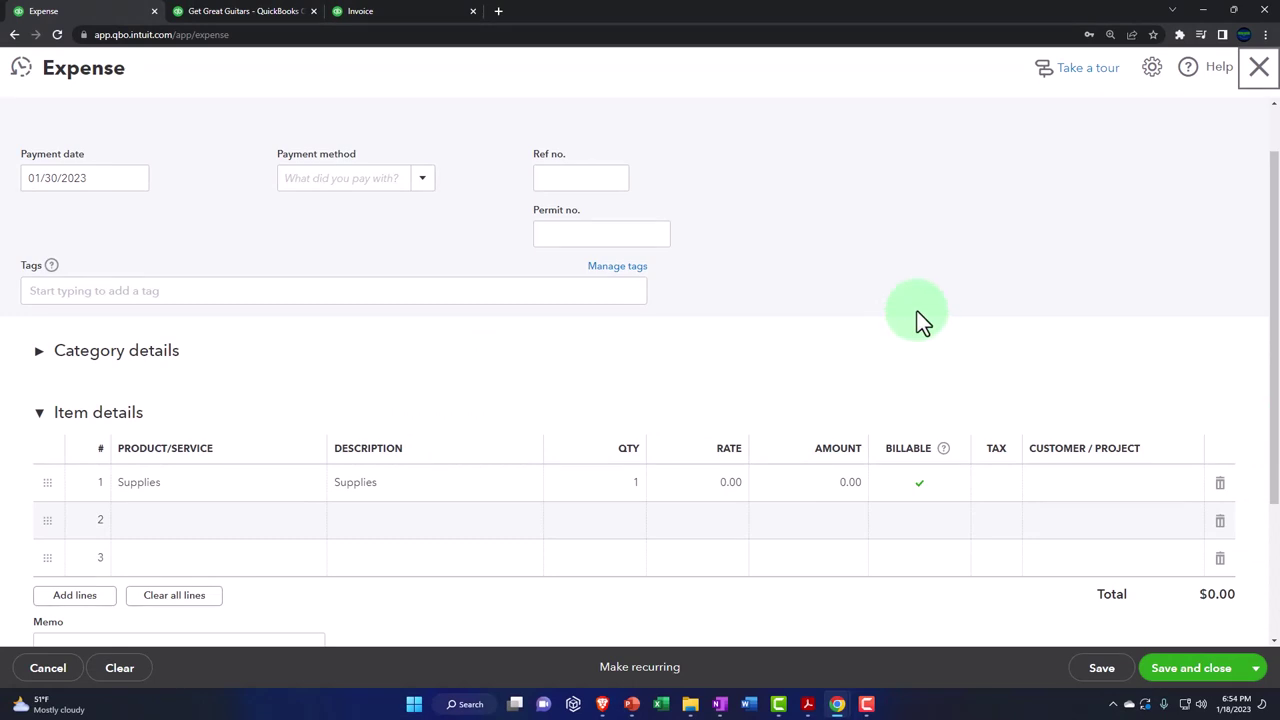
left_click(1260, 70)
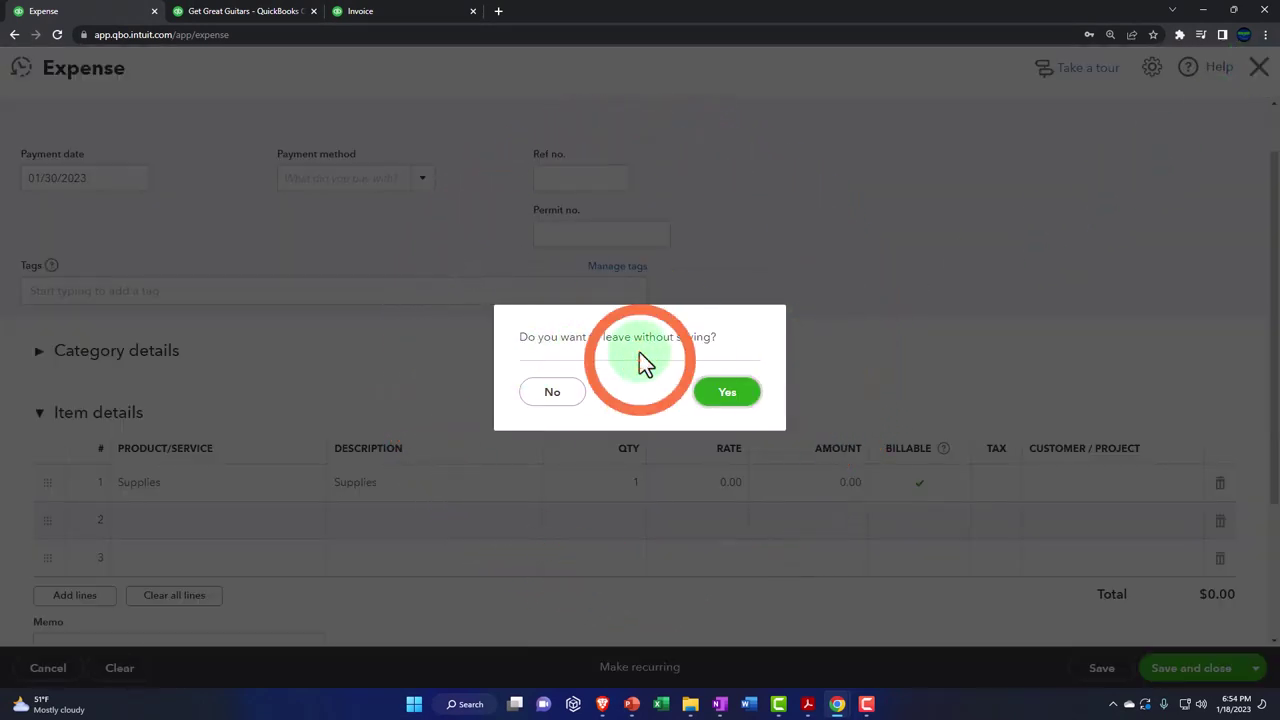
left_click(727, 393)
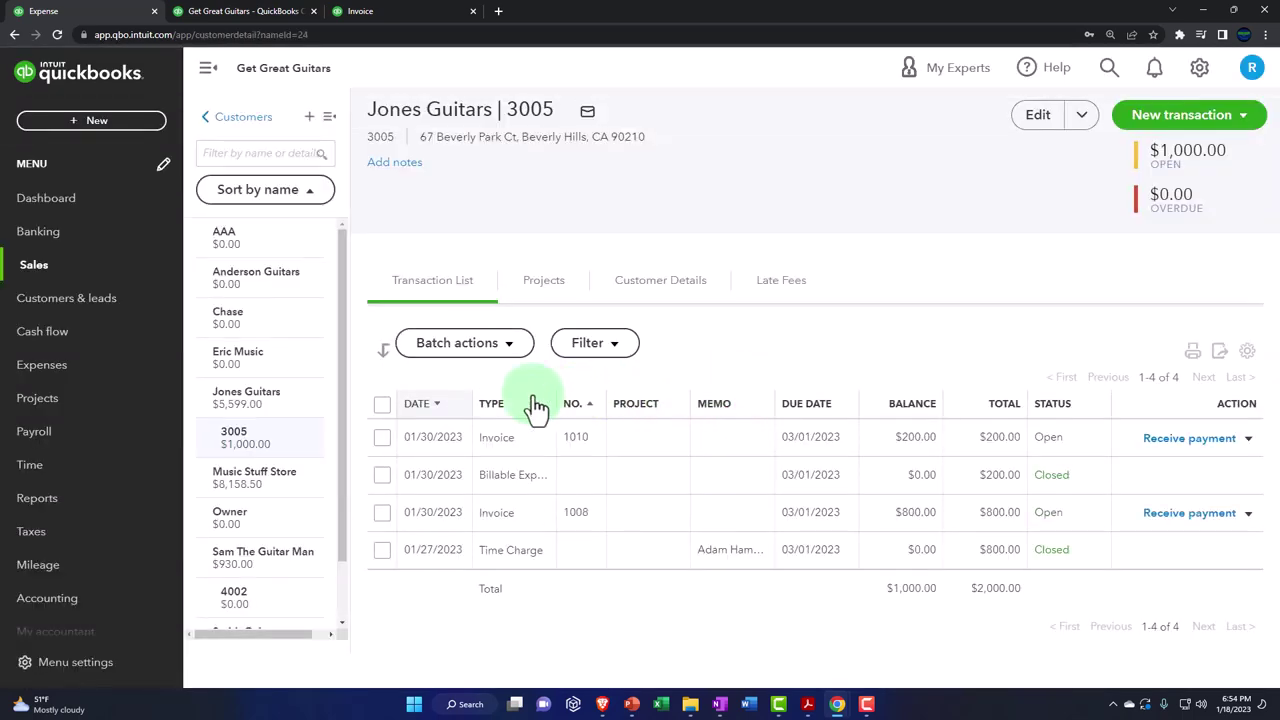
Open the Customers list showing Jones Guitars at $5,599.00 and sub-customer 3005 at $1,000.00.
left_click(35, 265)
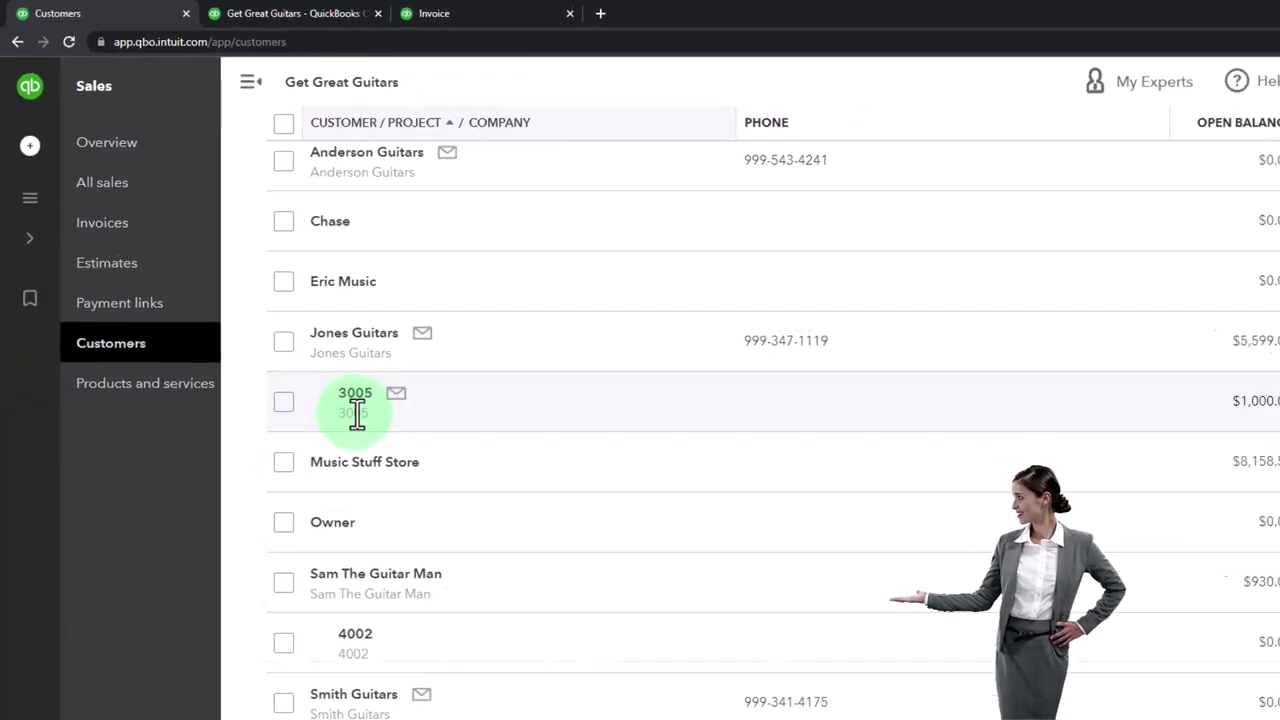
scroll(357, 423, "up", 1)
scroll(357, 423, "down", 3)
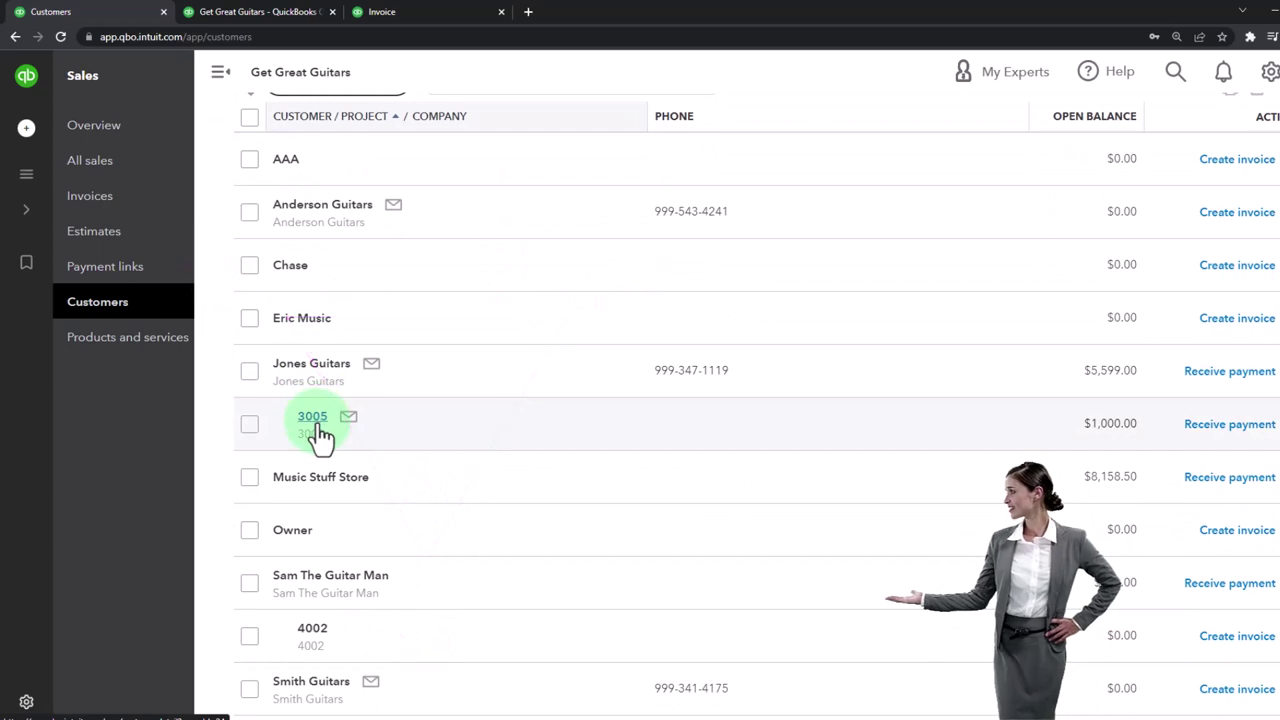
scroll(318, 432, "down", 3)
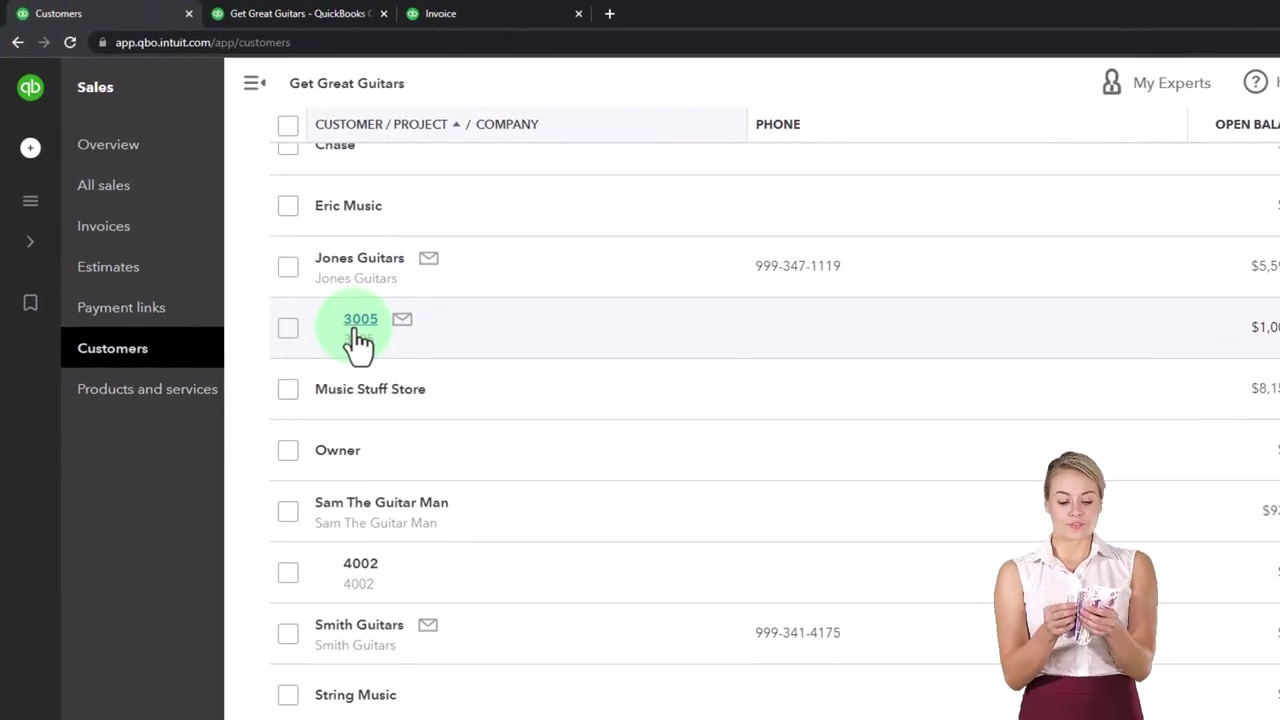
left_click(360, 320)
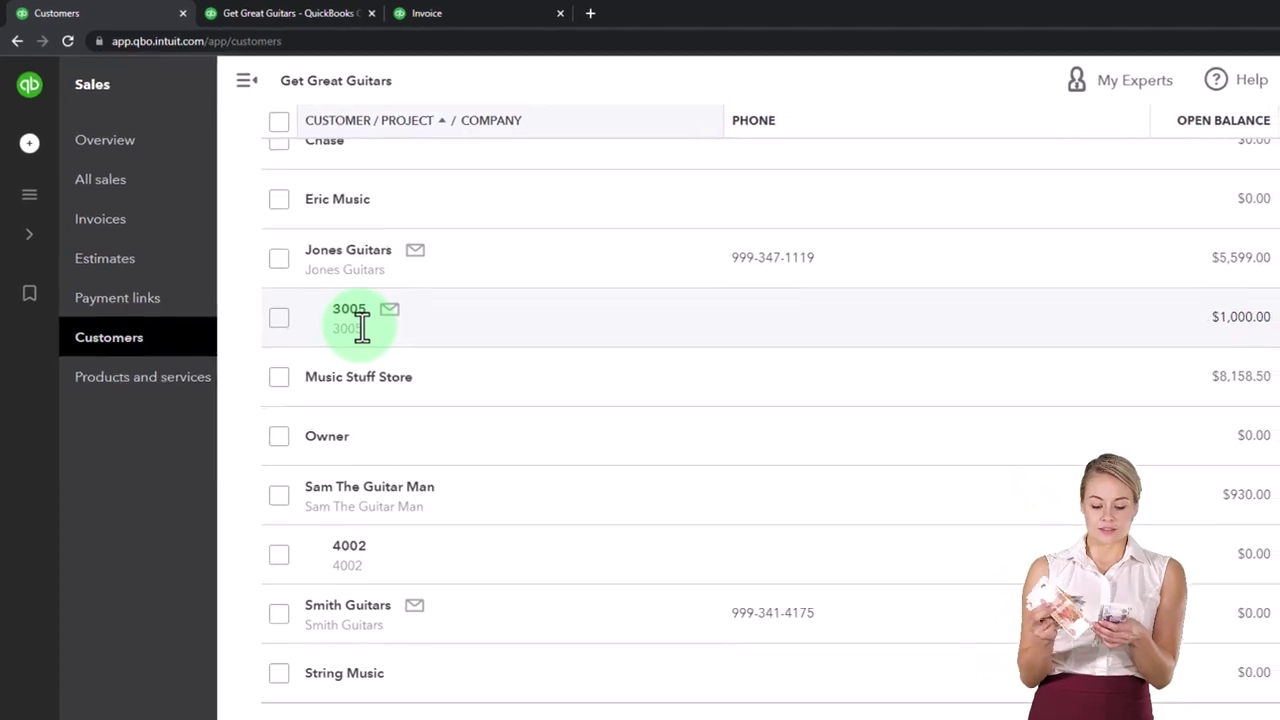
mouse_move(51, 227)
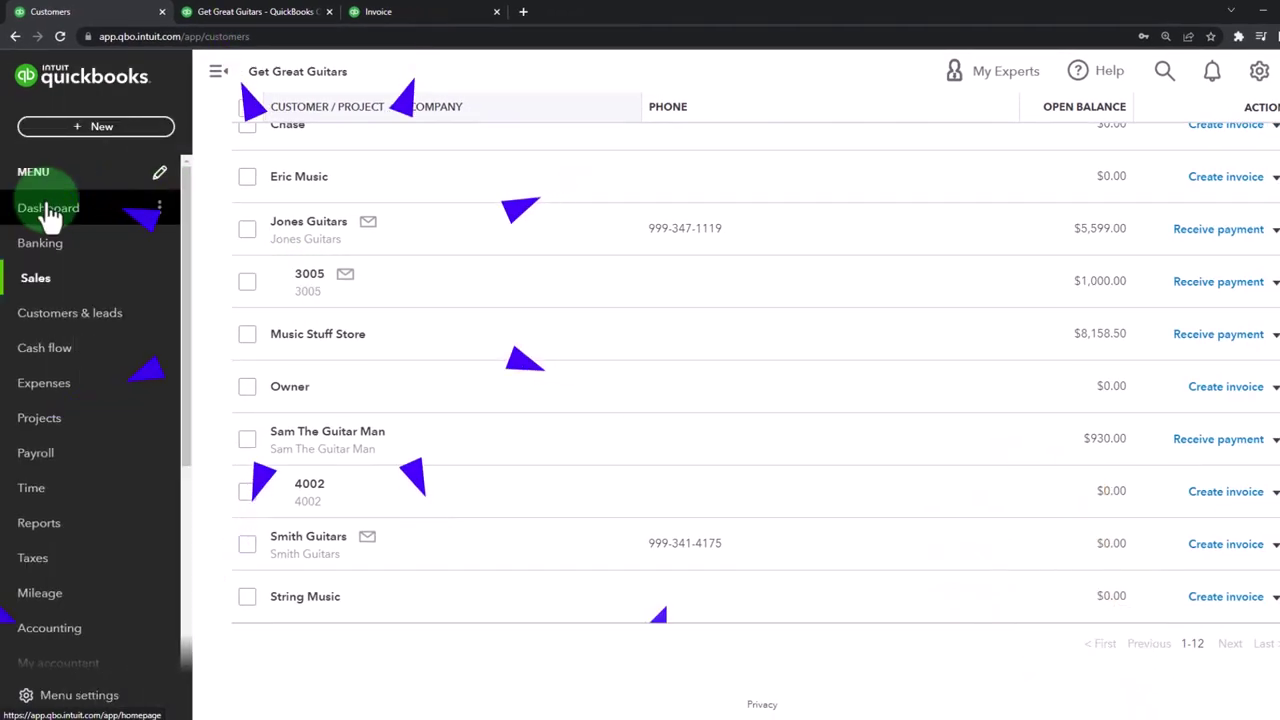
Open Project 2 from the Projects list, with the main navigation collapsed.
left_click(53, 425)
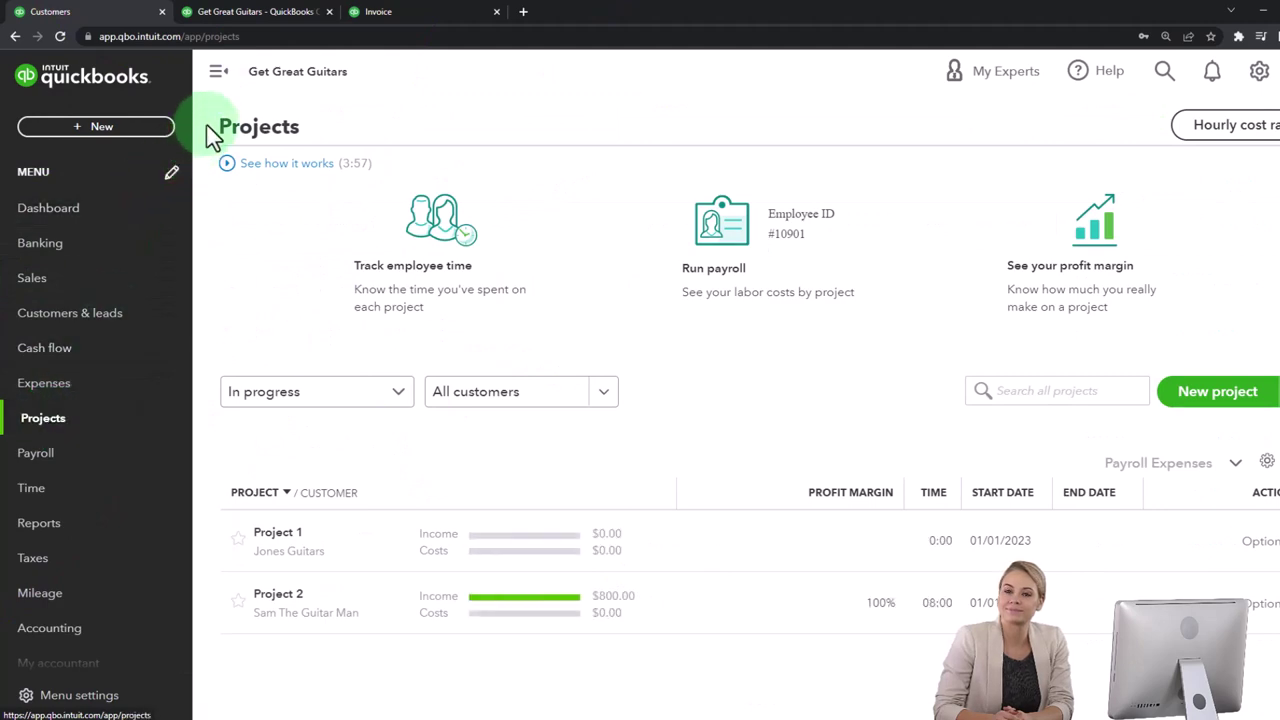
left_click(218, 71)
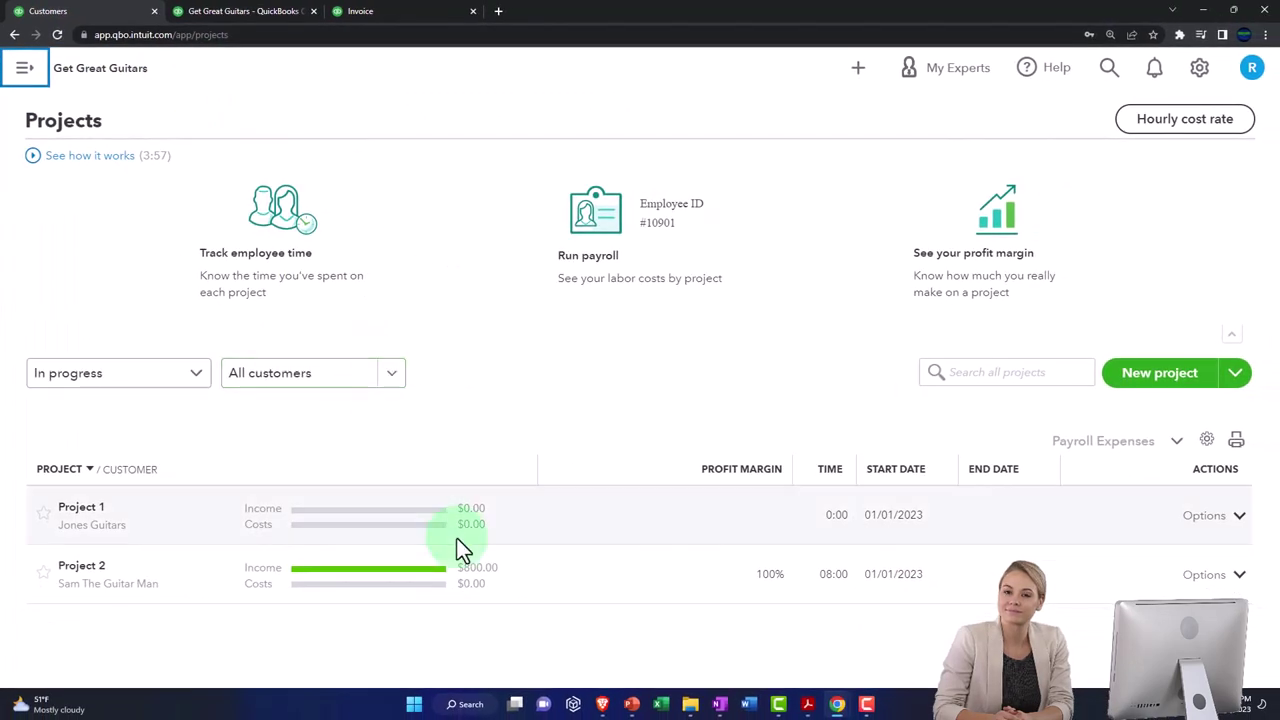
left_click(145, 592)
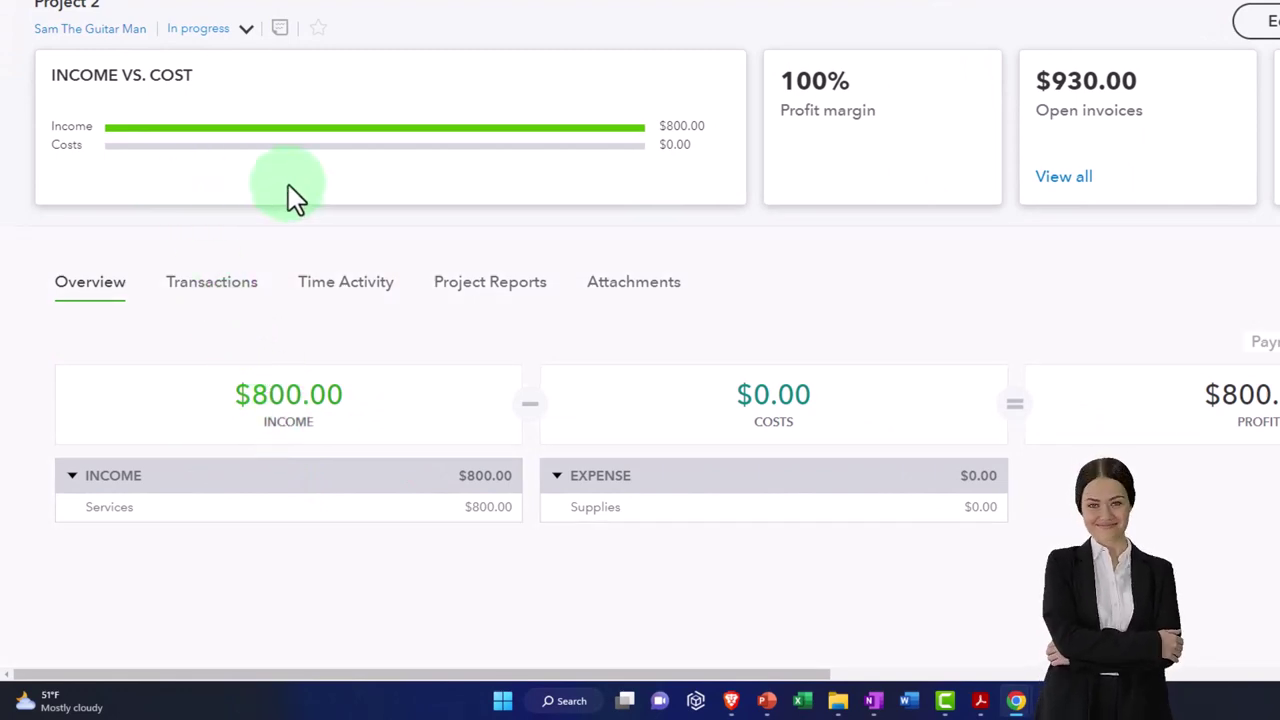
Review Project 2's Transactions, Time Activity, Reports and Attachments, ending on its $800.00 profit overview.
left_click(209, 294)
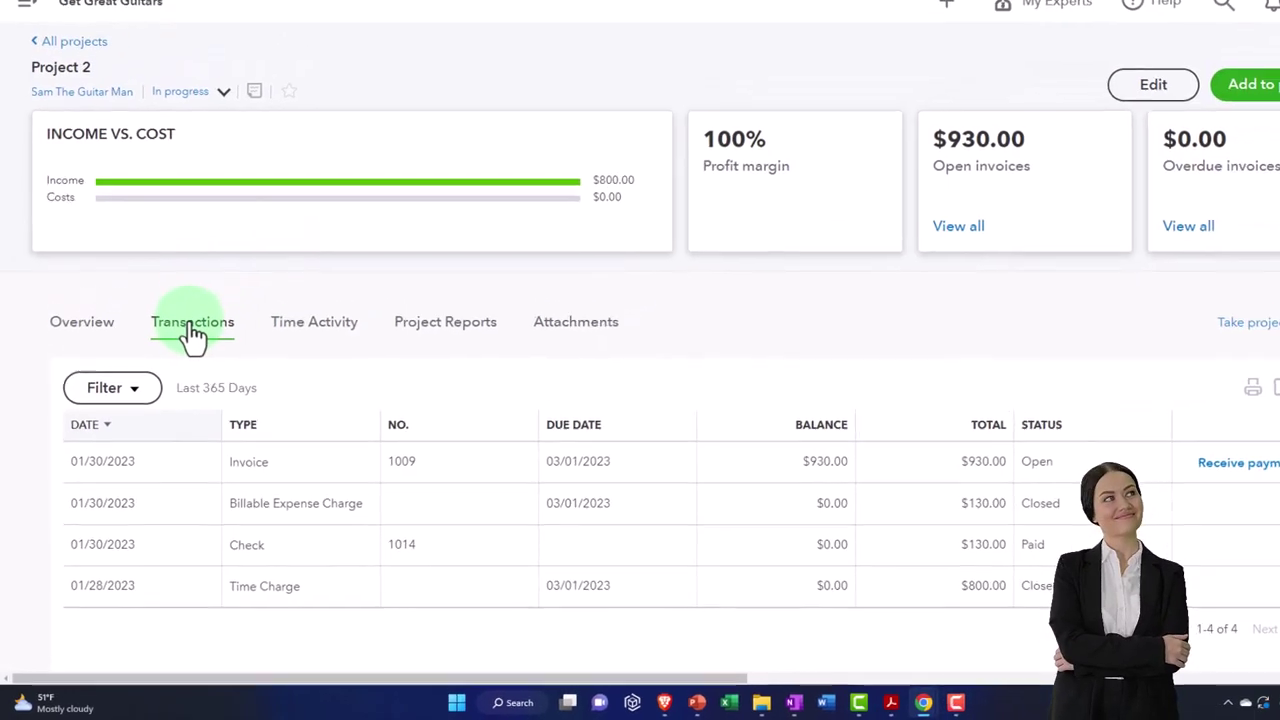
left_click(253, 470)
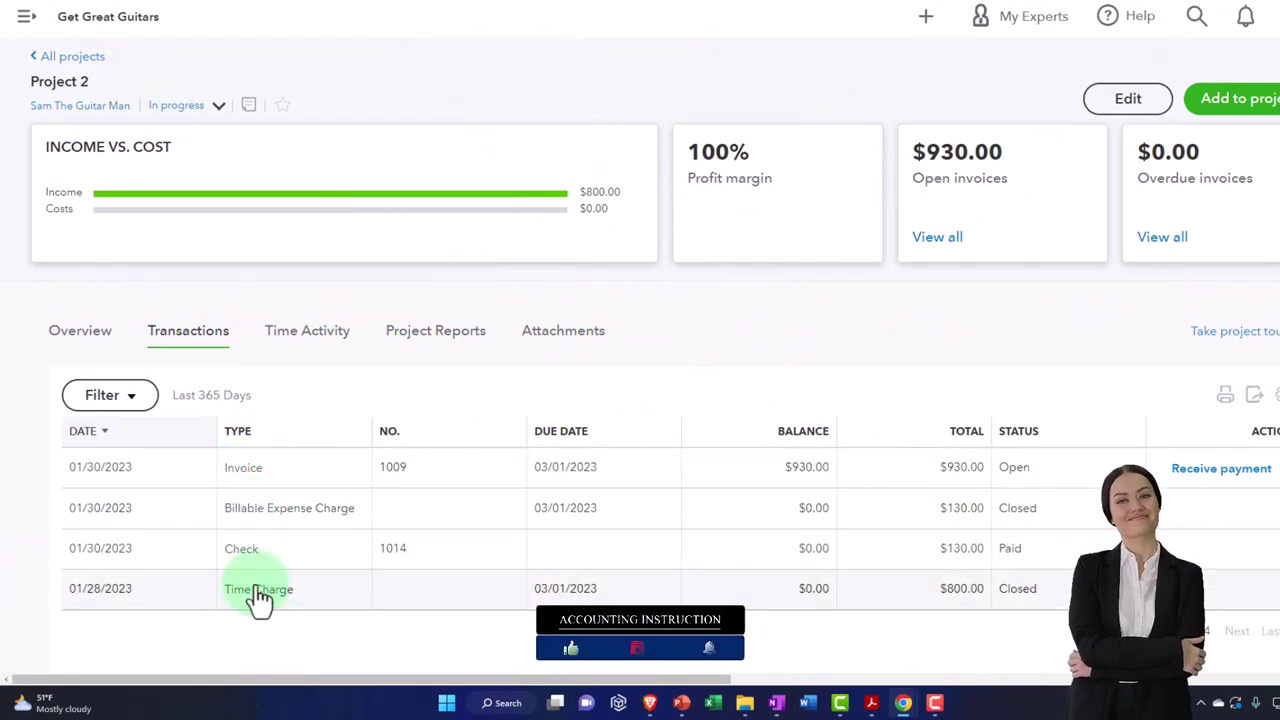
left_click(295, 335)
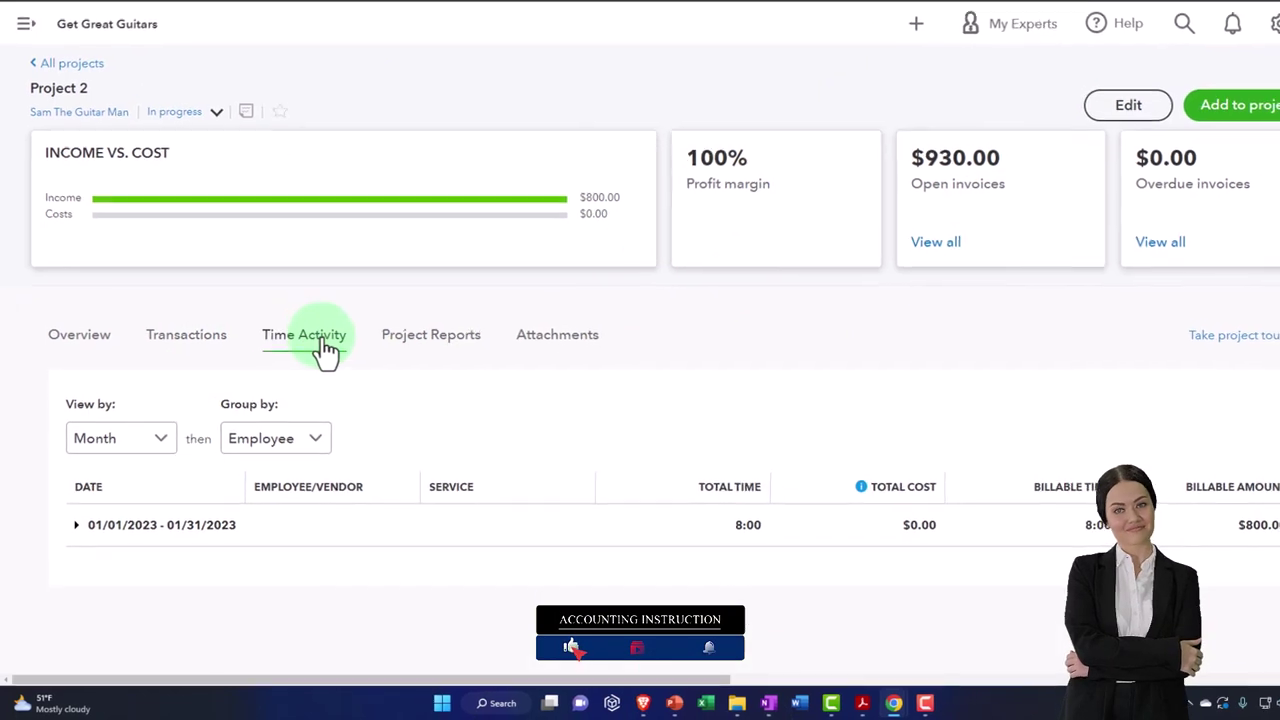
left_click(405, 358)
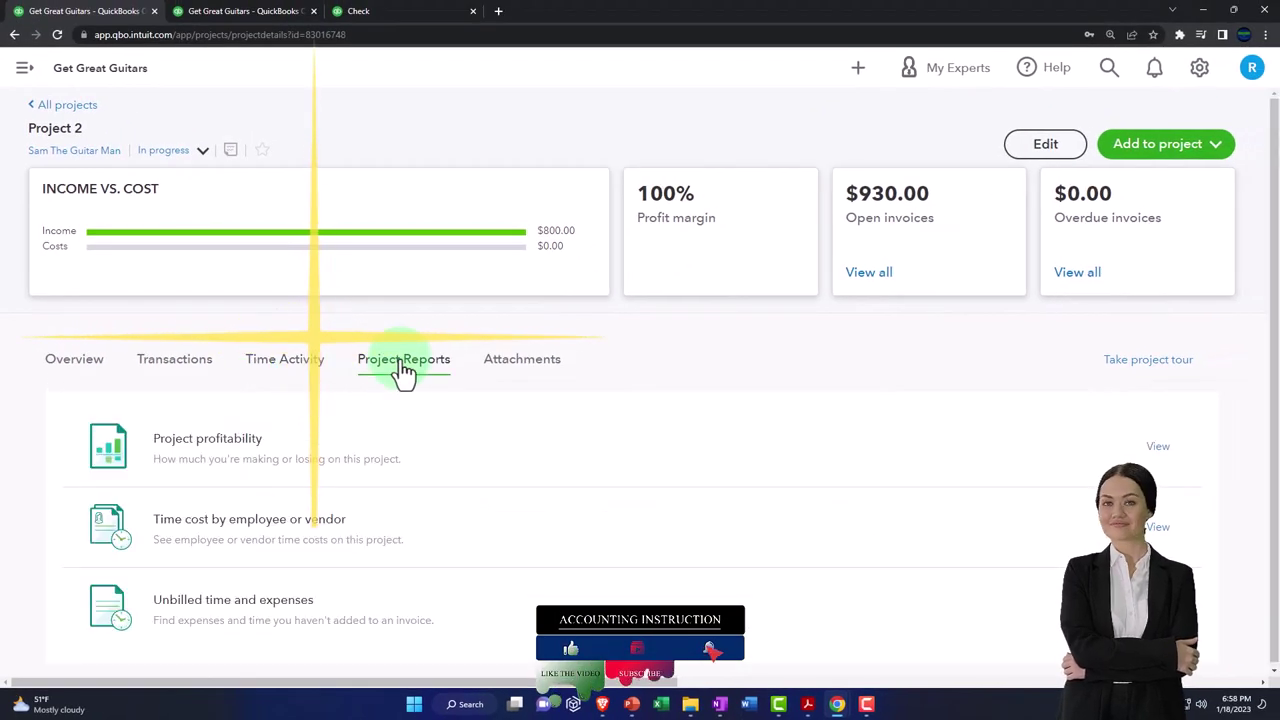
left_click(522, 366)
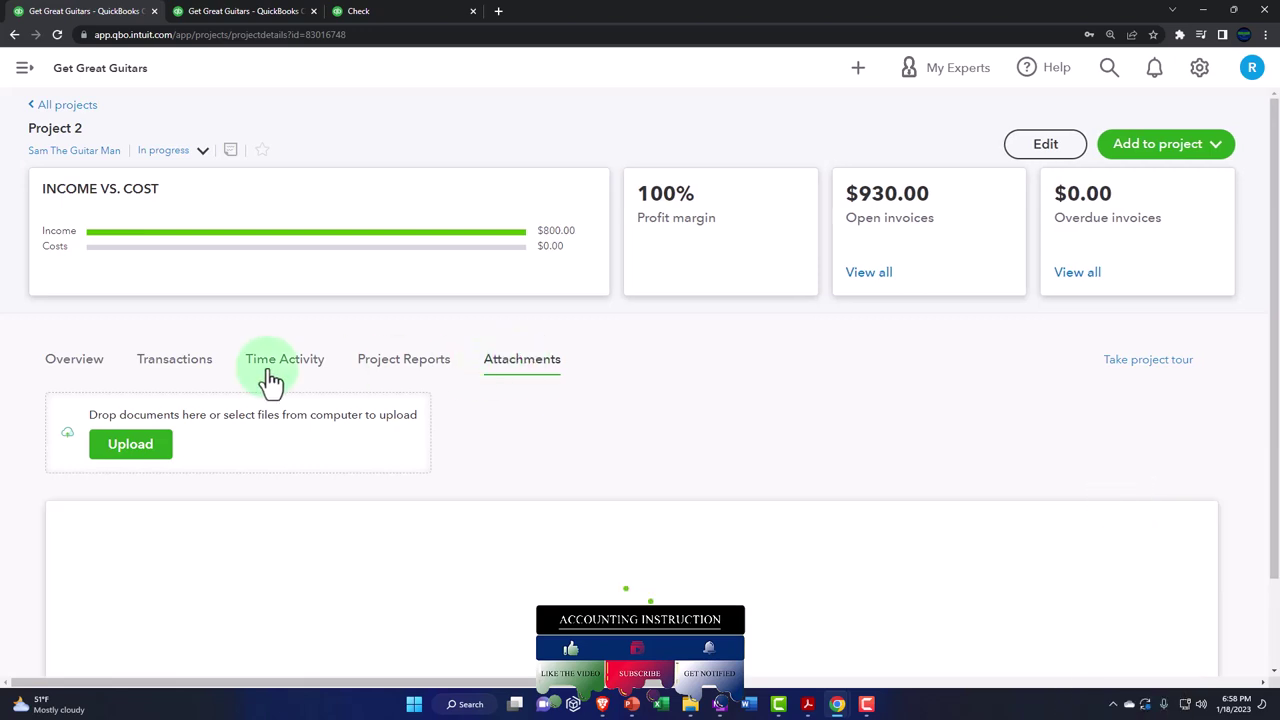
left_click(80, 366)
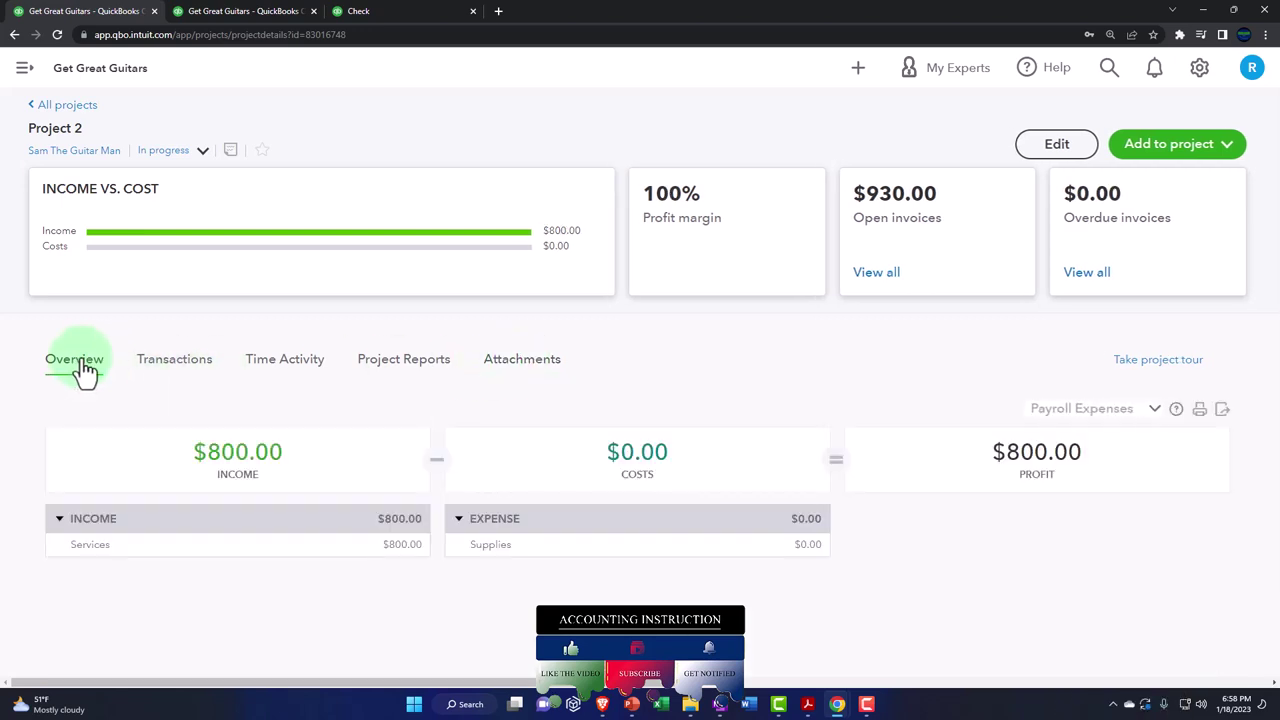
left_click(24, 68)
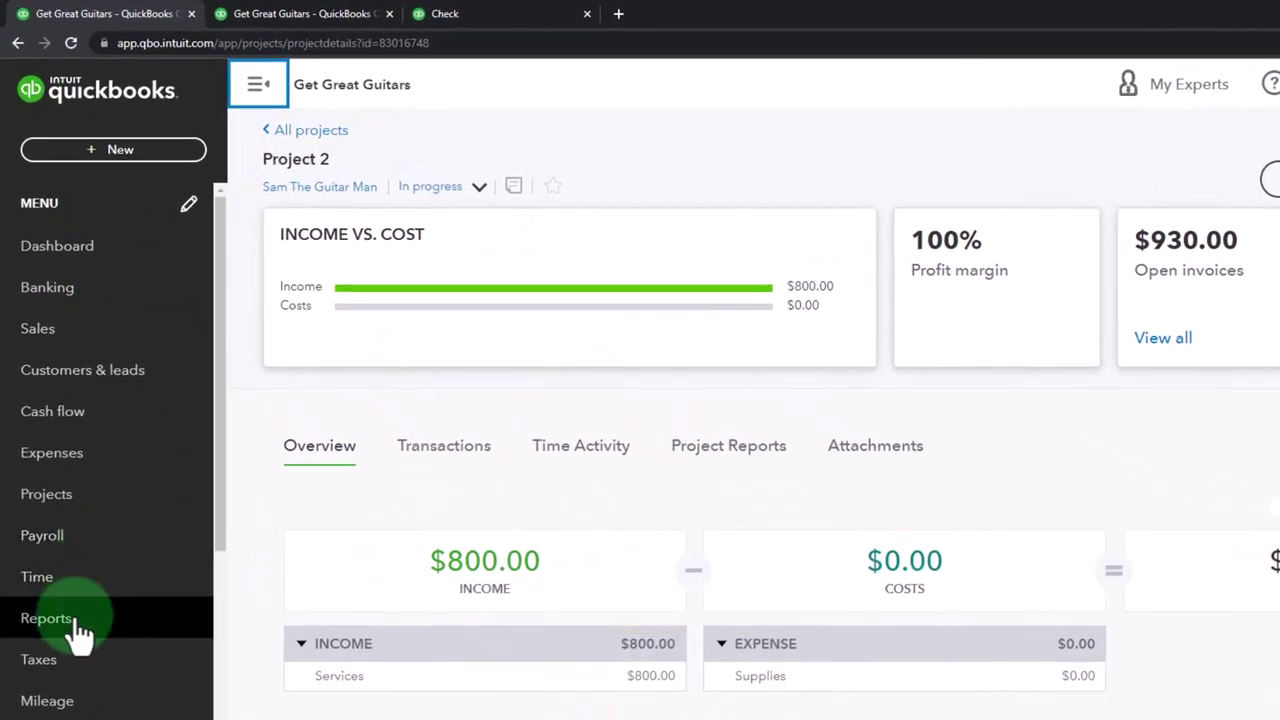
Find and open the Project Profitability Summary report by searching 'proje'.
left_click(37, 498)
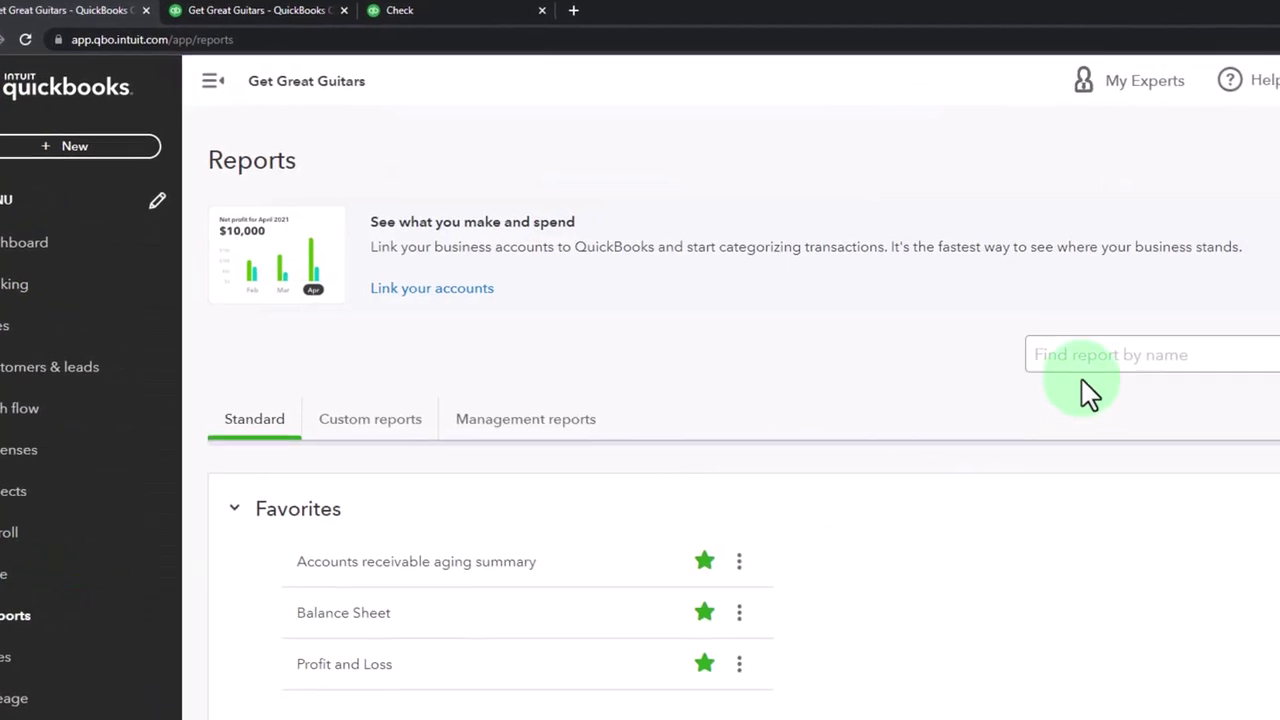
left_click(1123, 358)
type("pro")
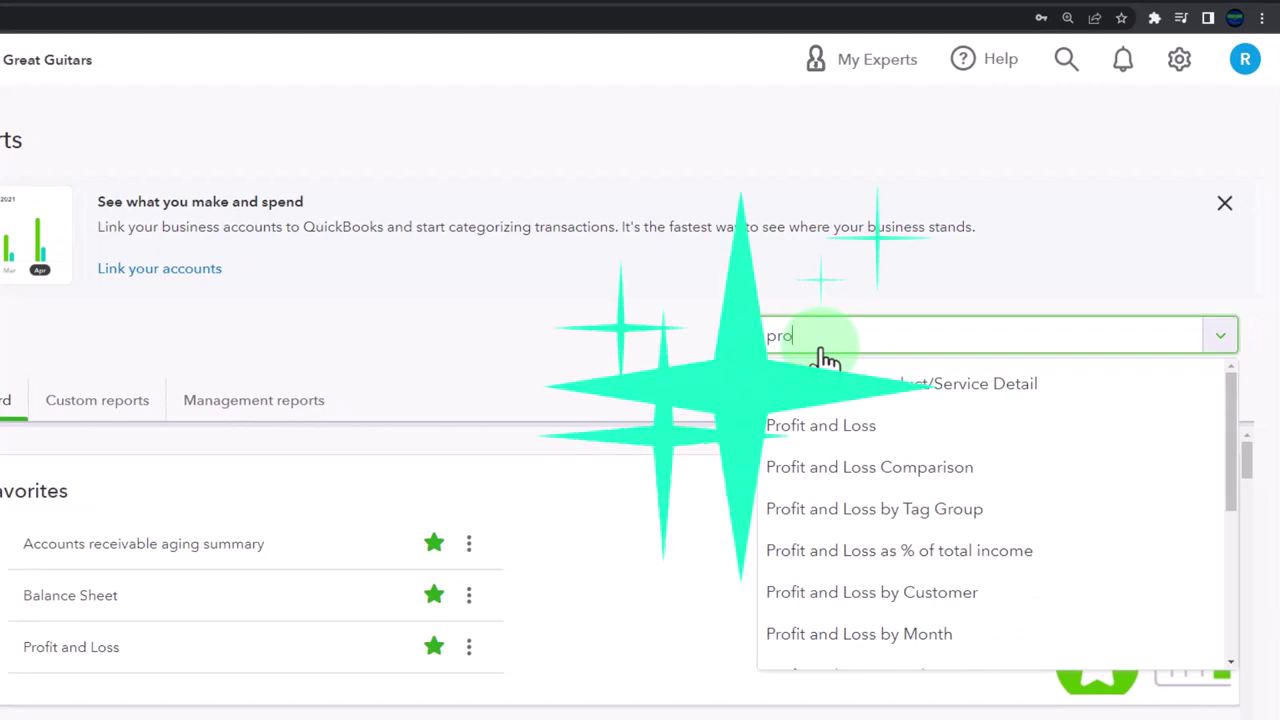
type("je")
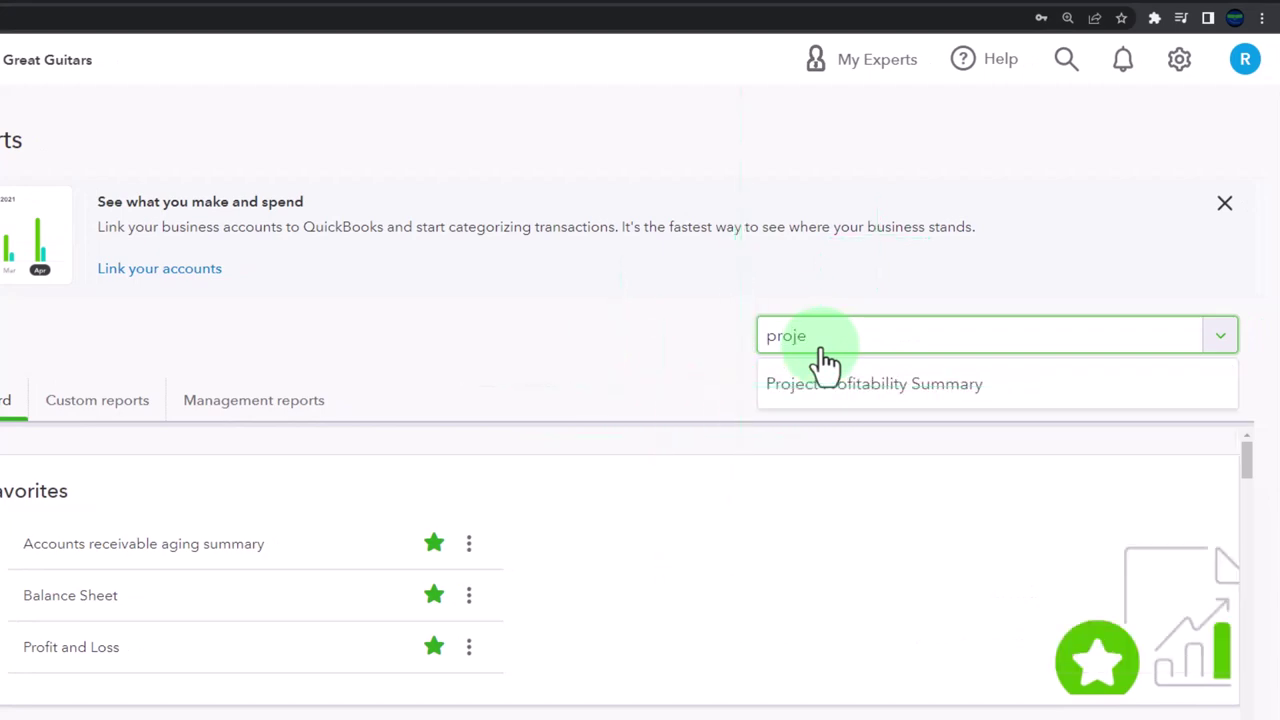
left_click(835, 386)
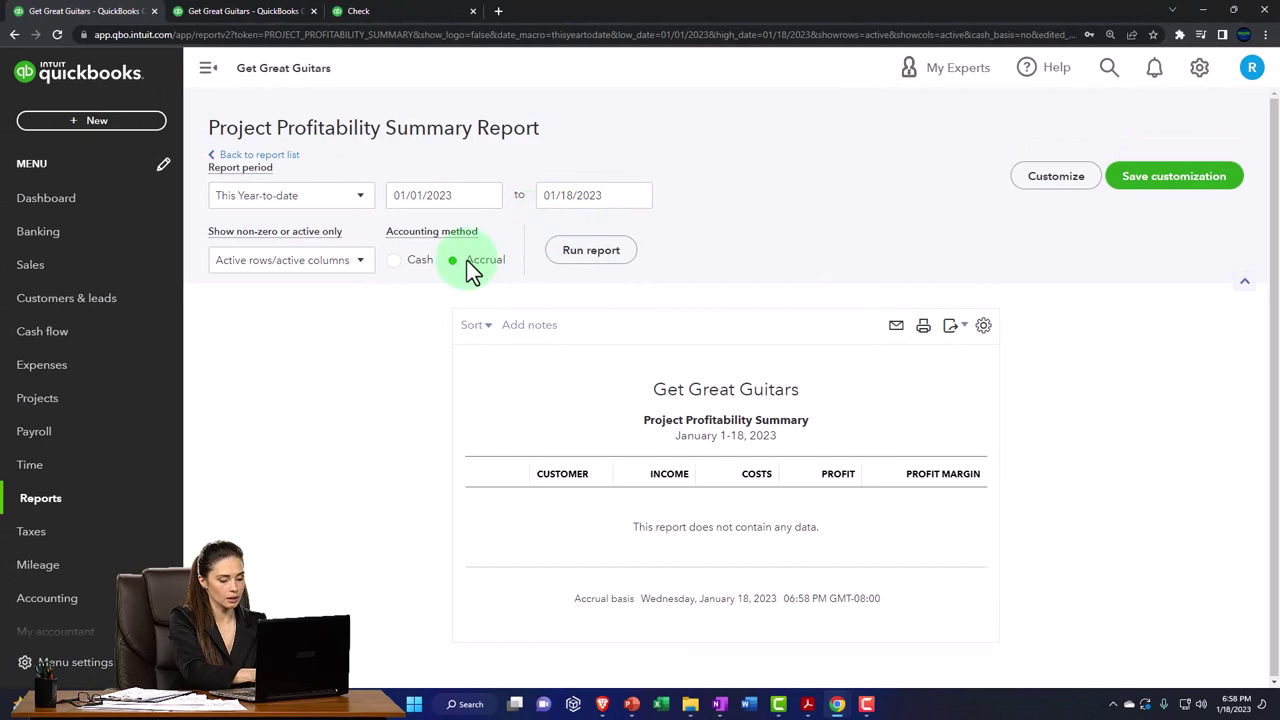
Run the report for 01/01/2023 to 12/31/2023.
left_click(455, 203)
type("12")
key("Tab")
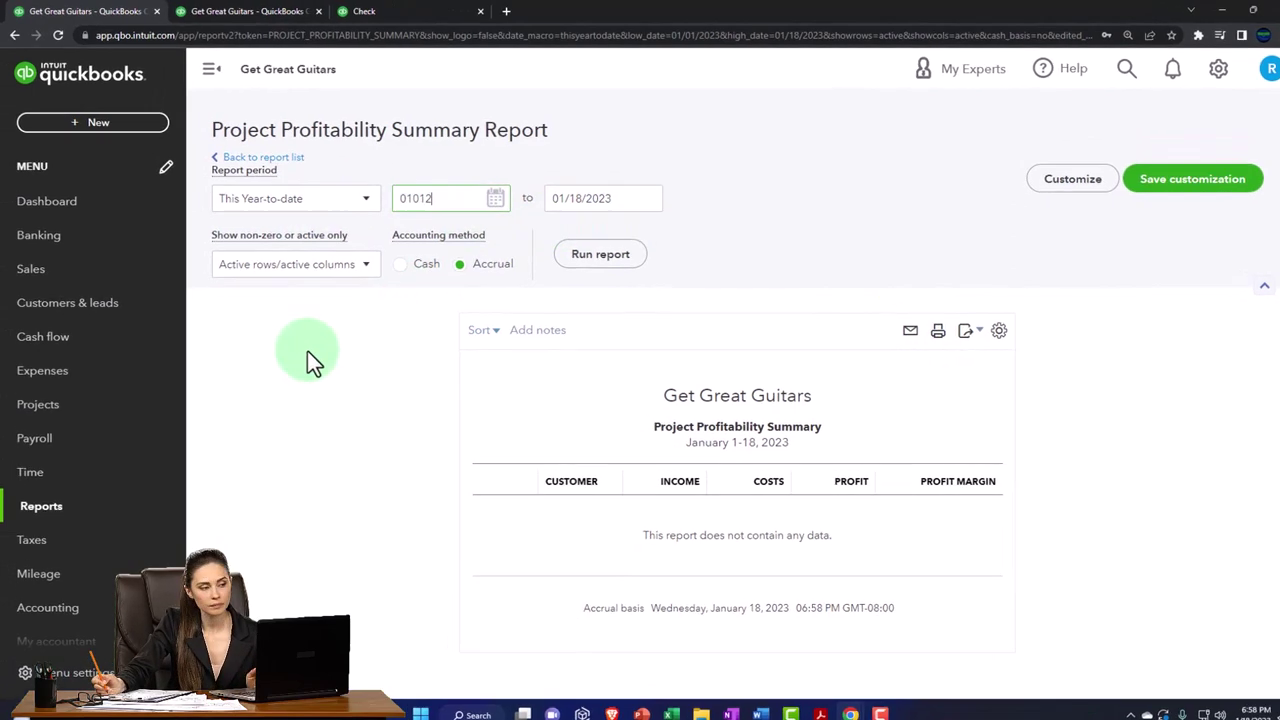
type("12/31/2")
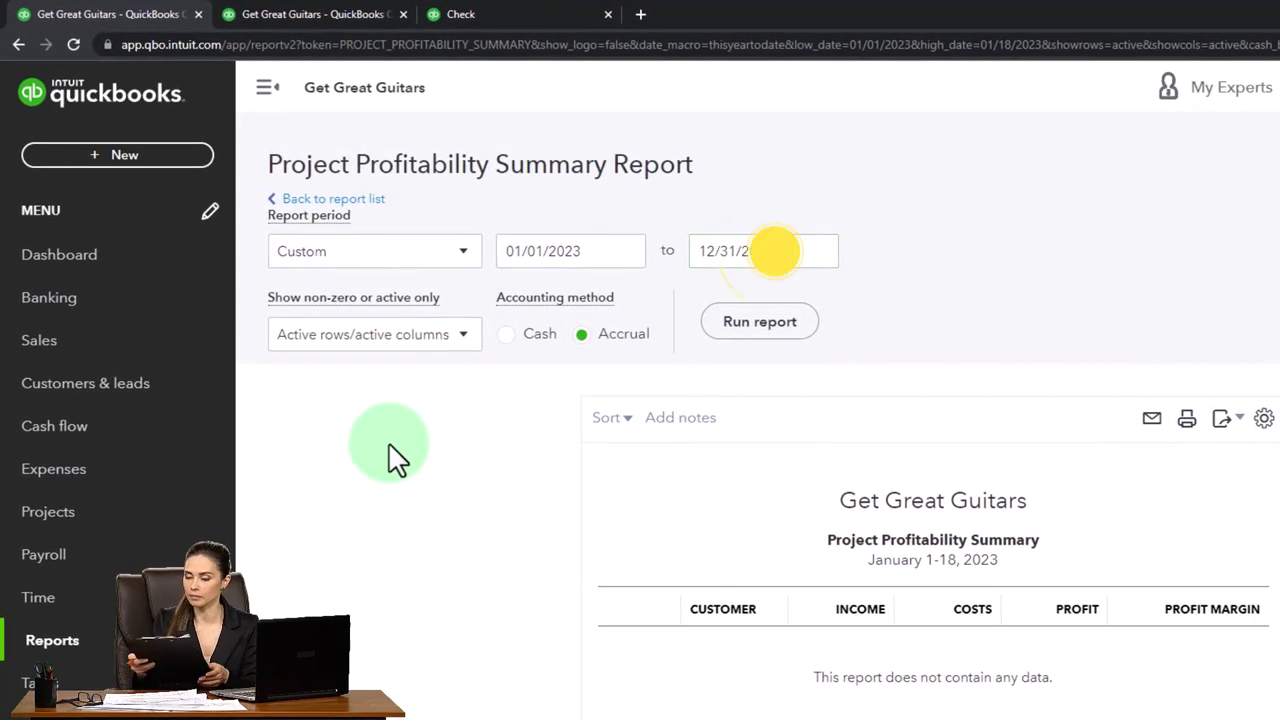
type("023")
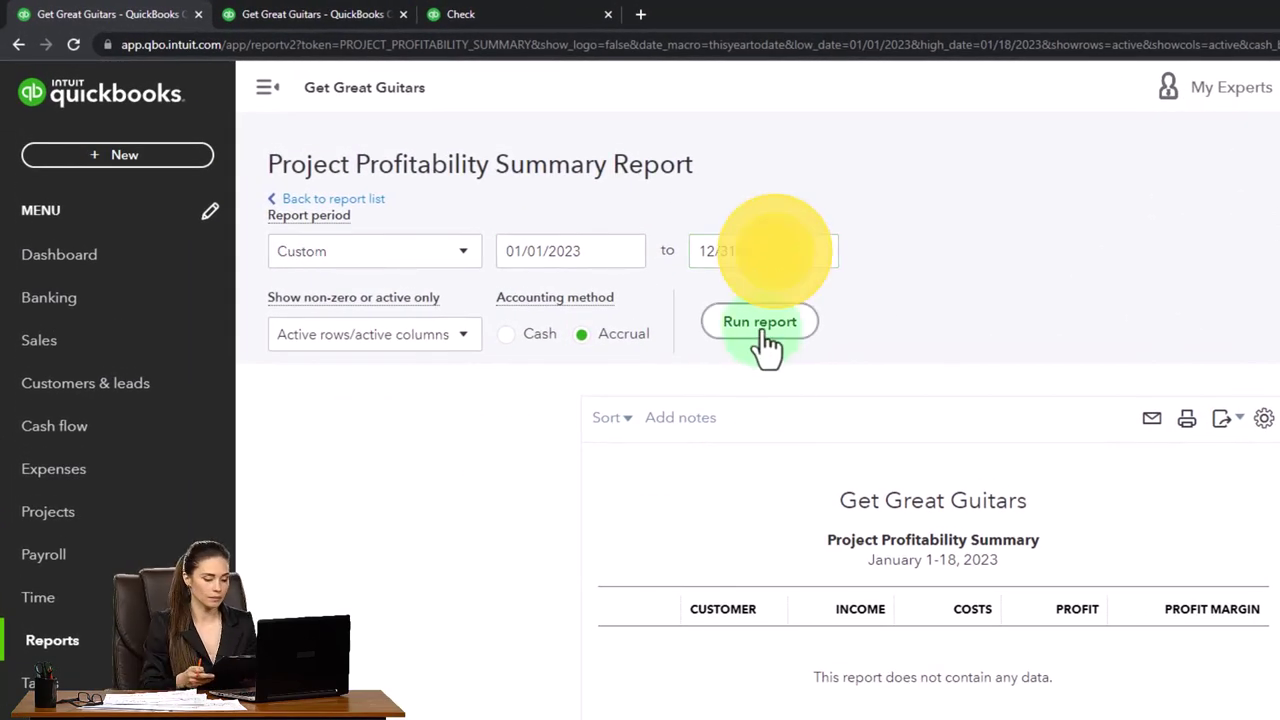
left_click(757, 328)
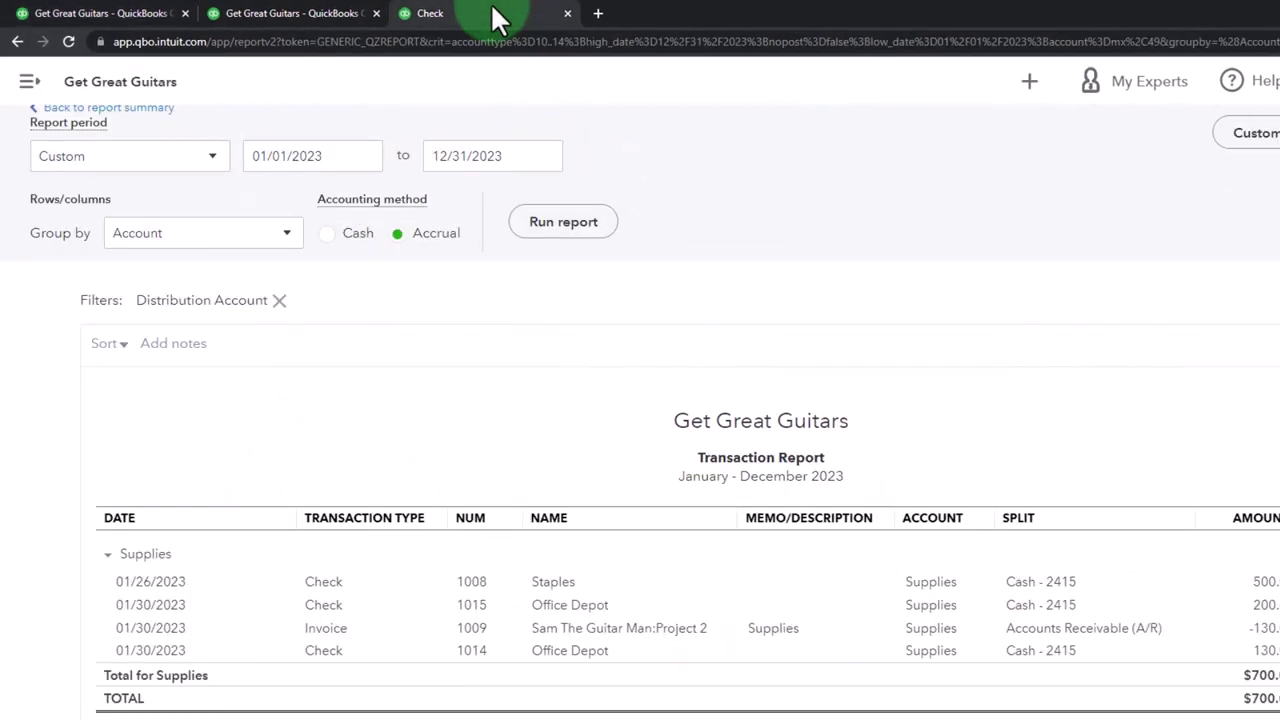
Return to the top of the 2023 Supplies transaction report and bring up the main navigation.
scroll(601, 200, "up", 2)
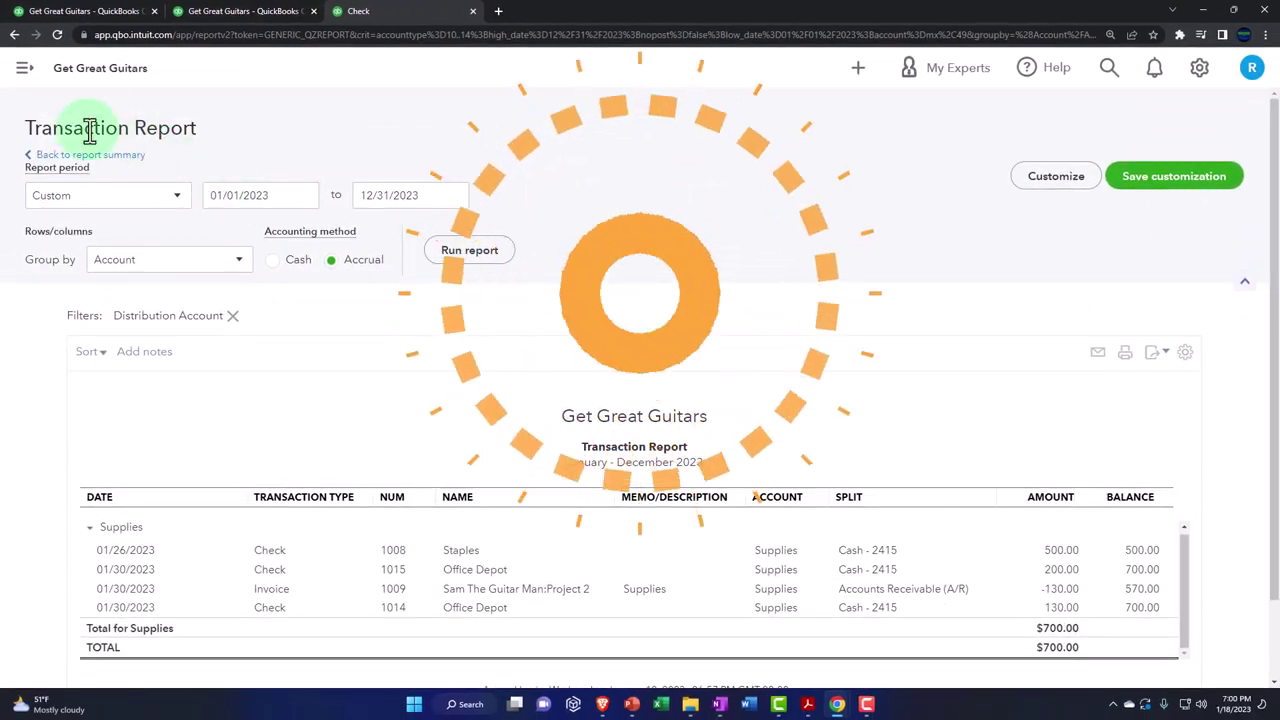
left_click(25, 72)
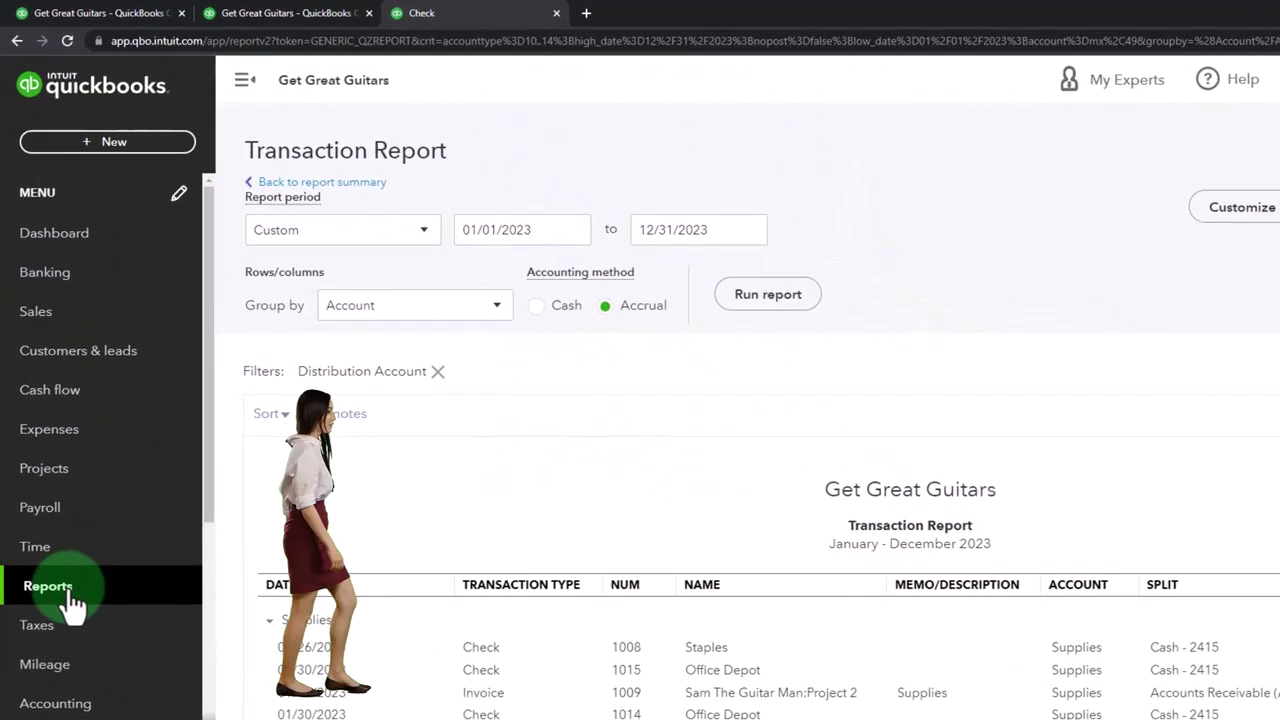
Find the Trial Balance report by searching 'tri' in Reports and open it.
left_click(72, 600)
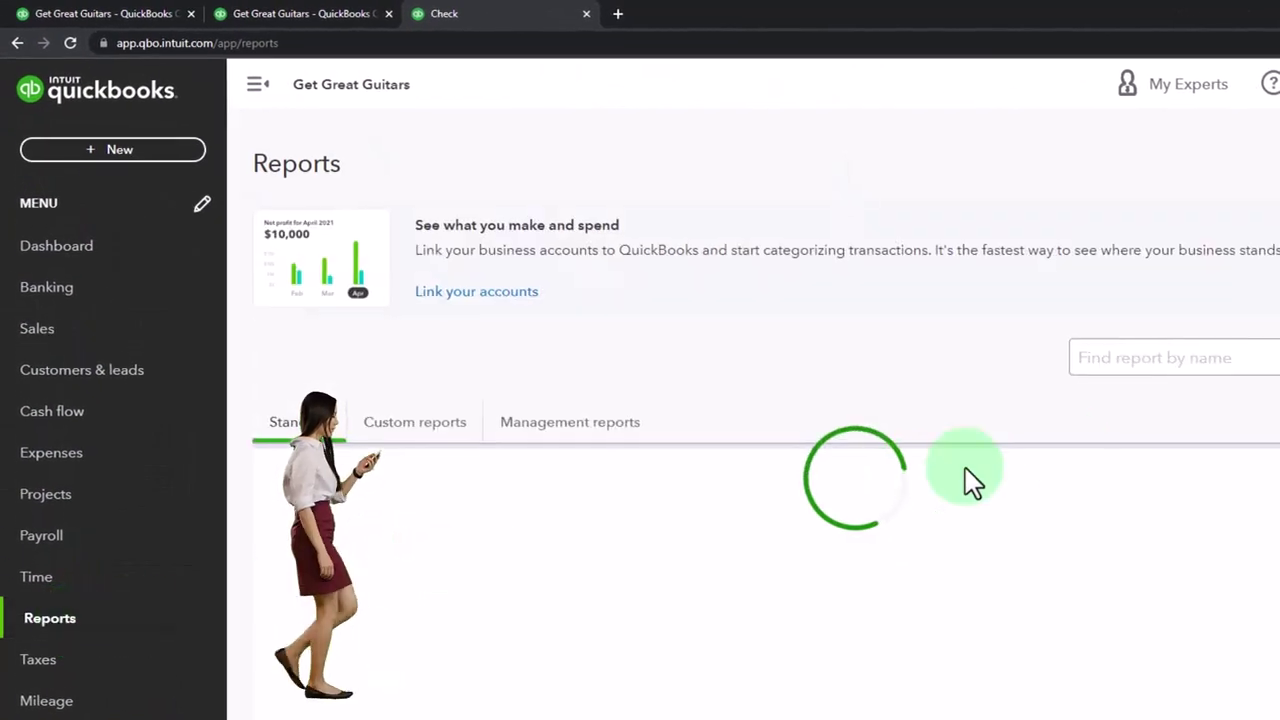
left_click(1130, 345)
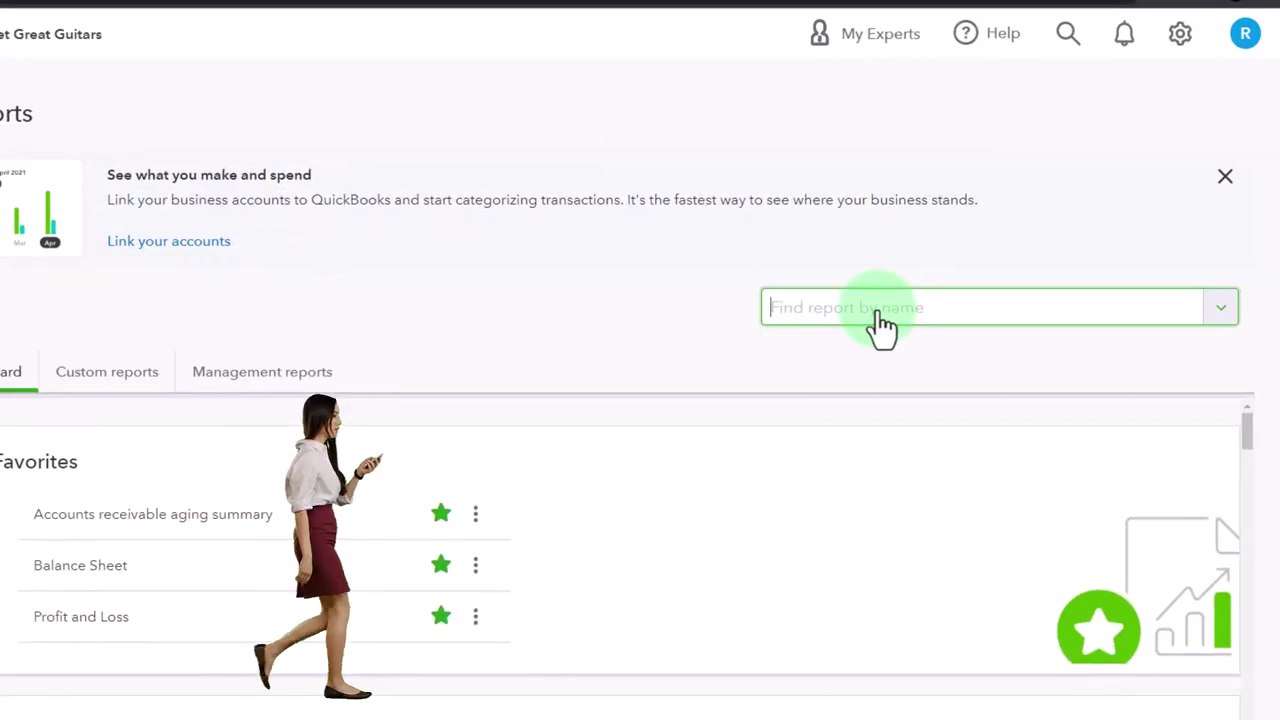
type("tri")
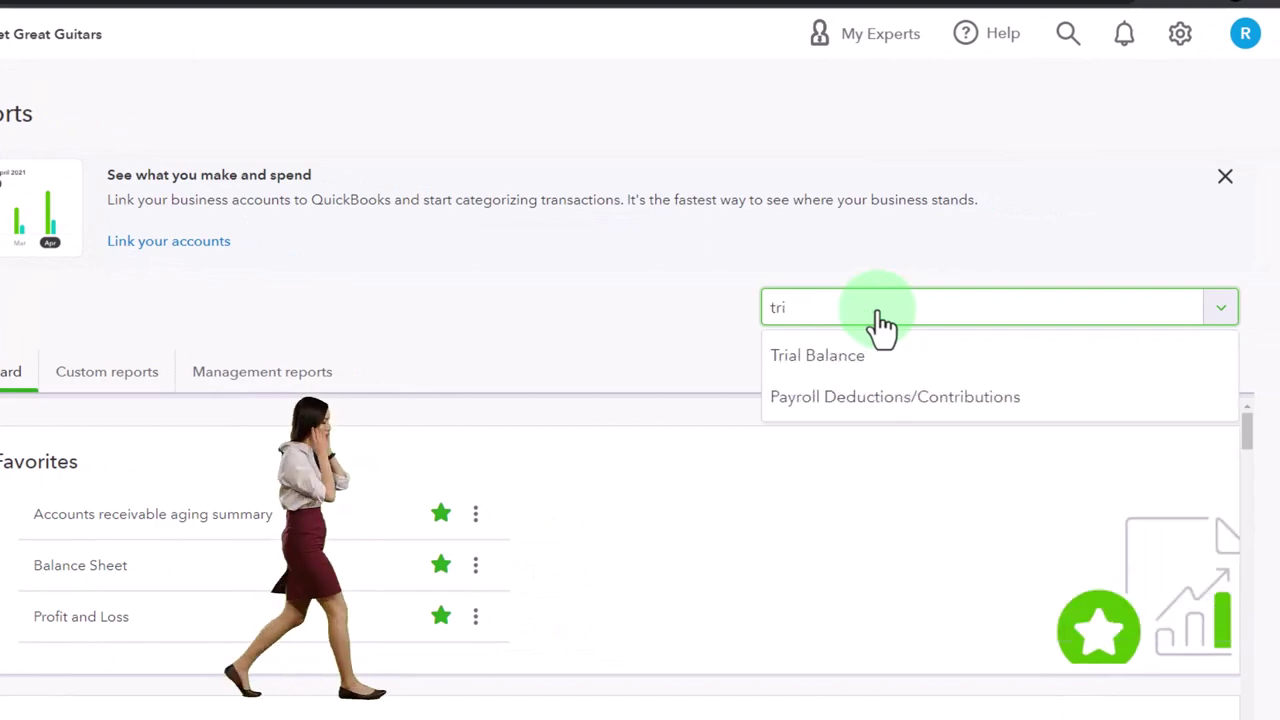
key("Down")
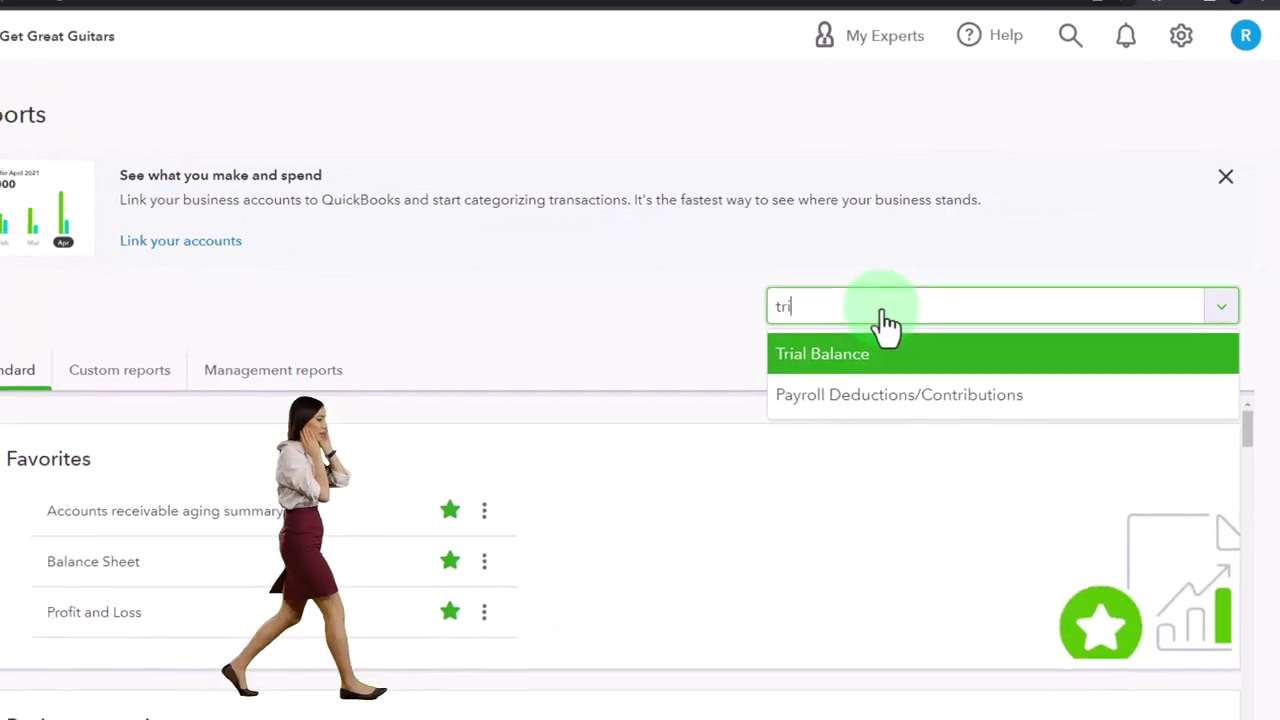
key("Return")
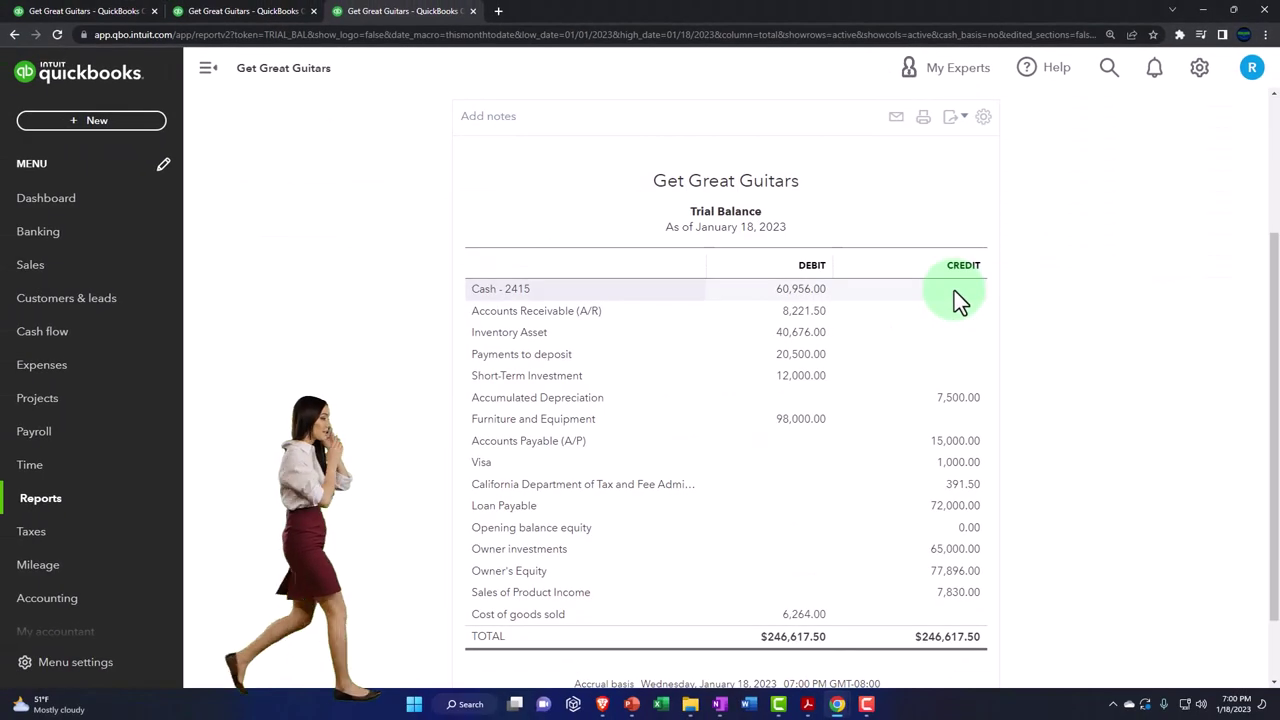
Rerun the Trial Balance for 01/02/2023 through 12/31/2023.
scroll(954, 290, "up", 3)
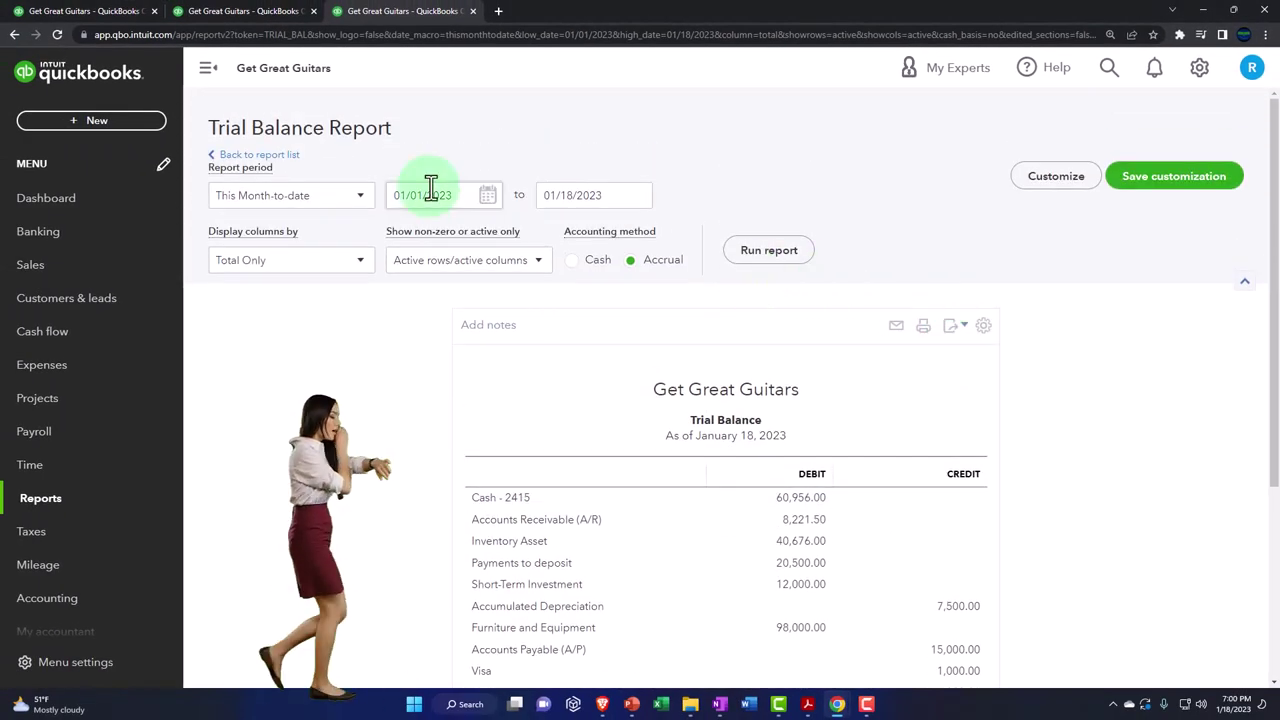
left_click_drag(471, 194, 368, 152)
type("01/02")
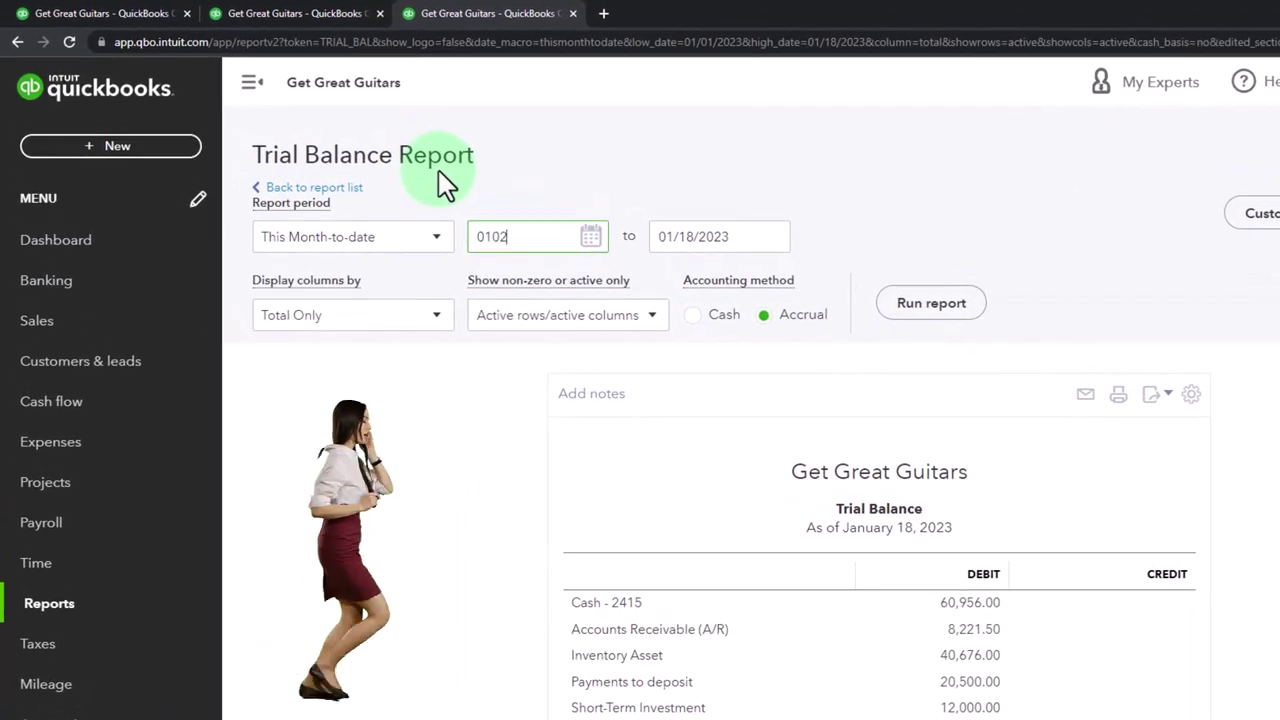
key("Tab")
type("12/31/2023")
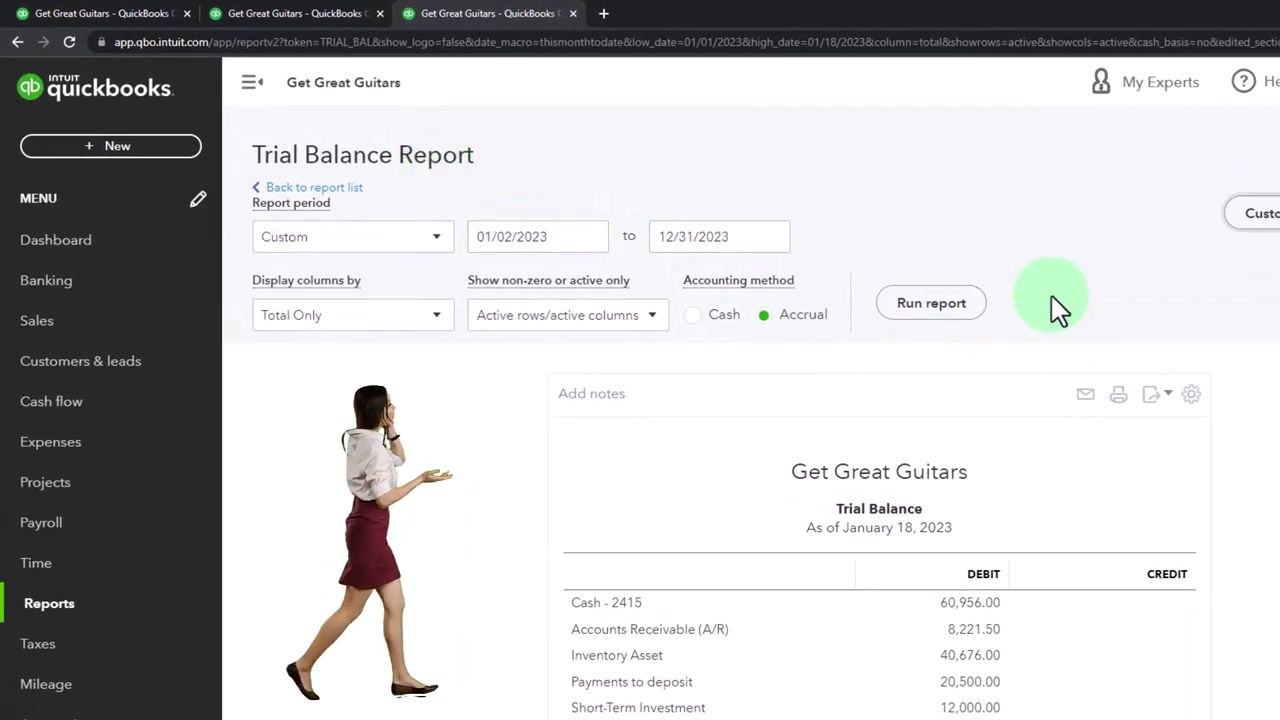
left_click(955, 310)
Widen and enlarge the report, then read down to Supplies 700.00 and totals of $281,625.31.
scroll(505, 182, "down", 3)
left_click(251, 82)
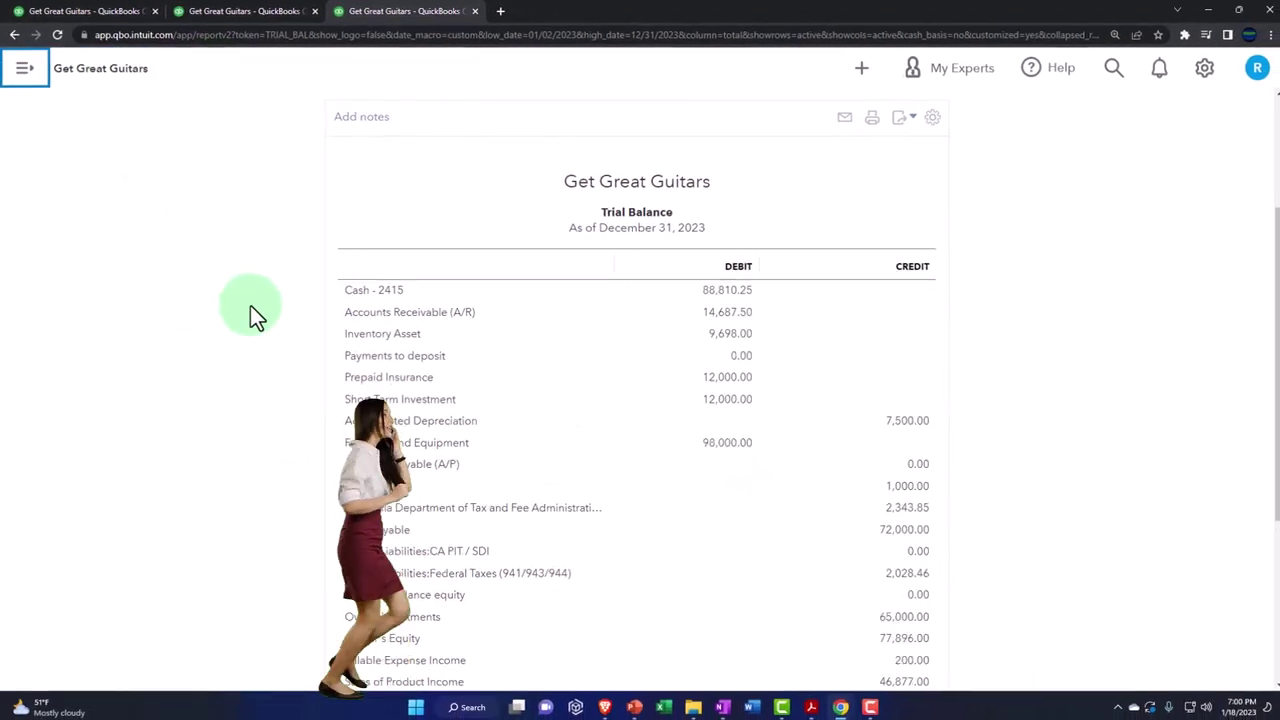
key("ctrl+plus")
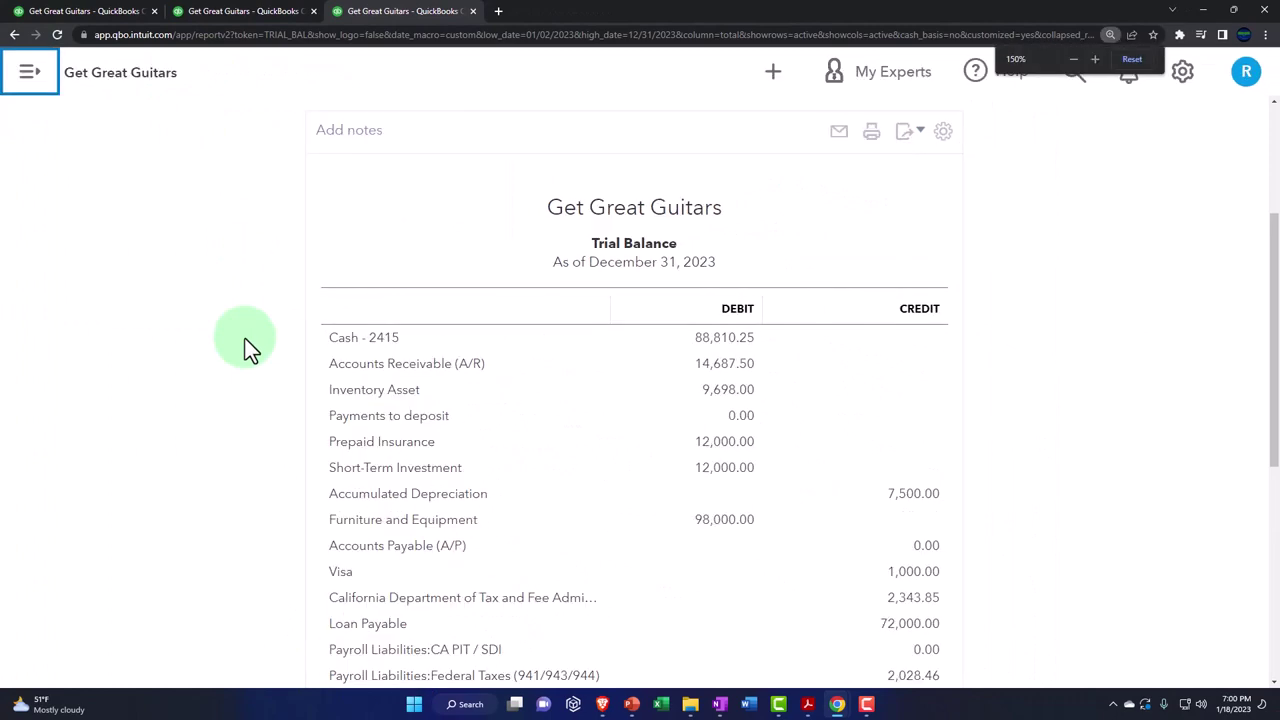
key("ctrl+plus")
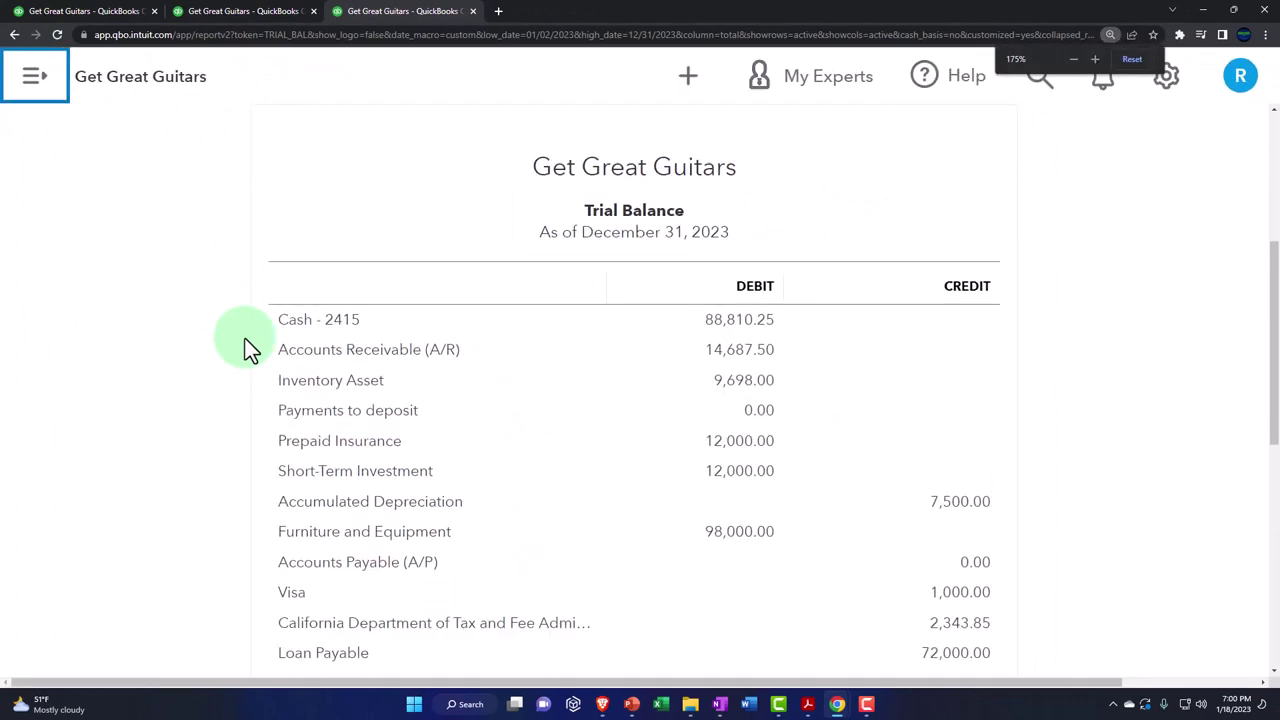
scroll(250, 348, "down", 2)
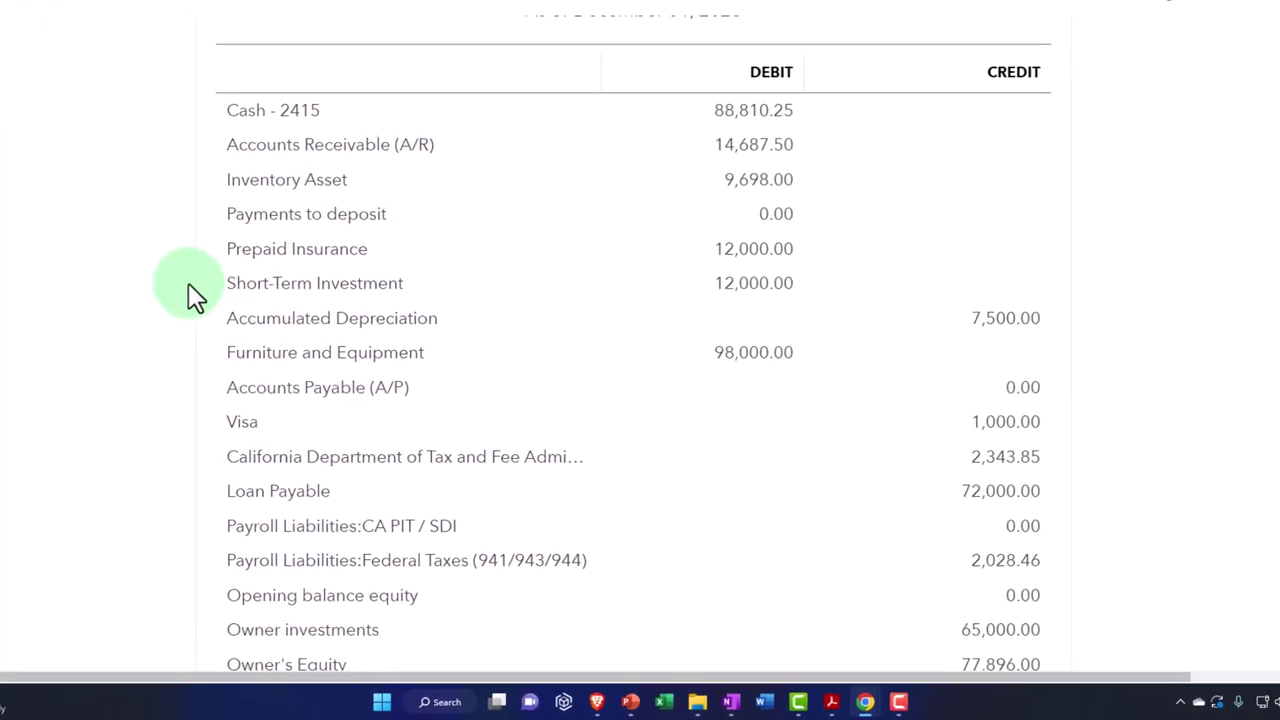
scroll(183, 278, "down", 2)
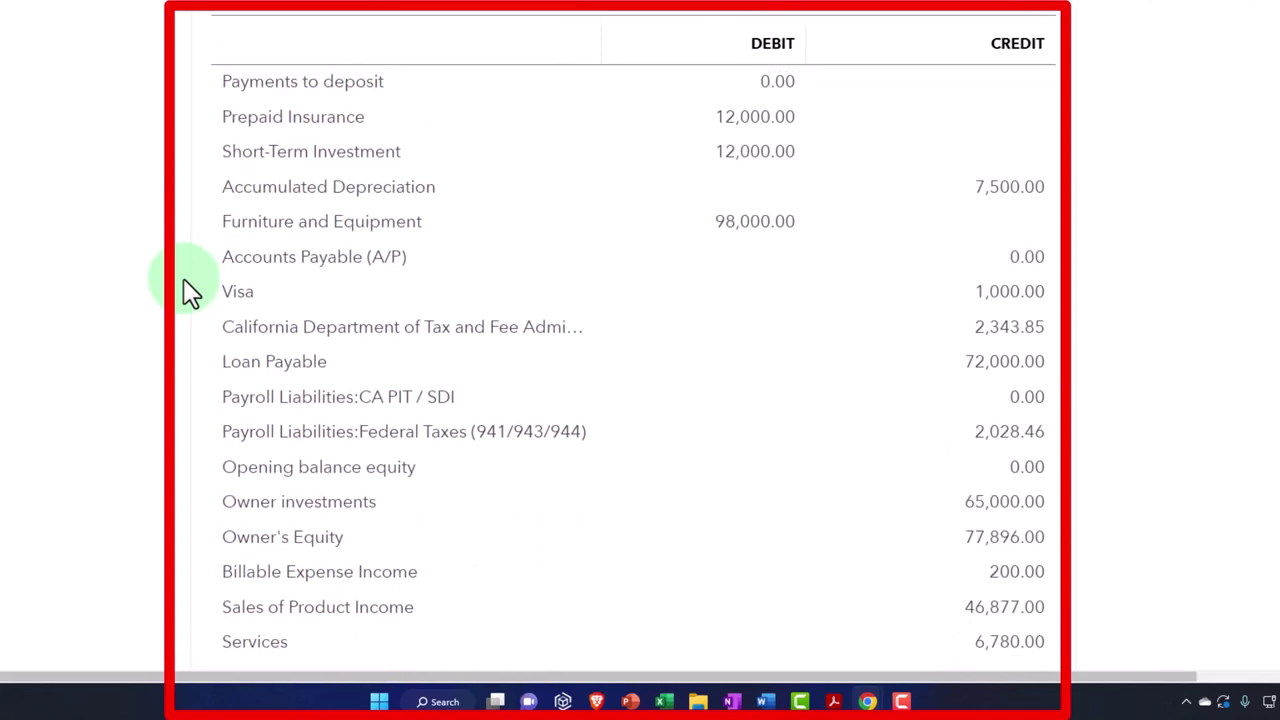
scroll(185, 285, "down", 2)
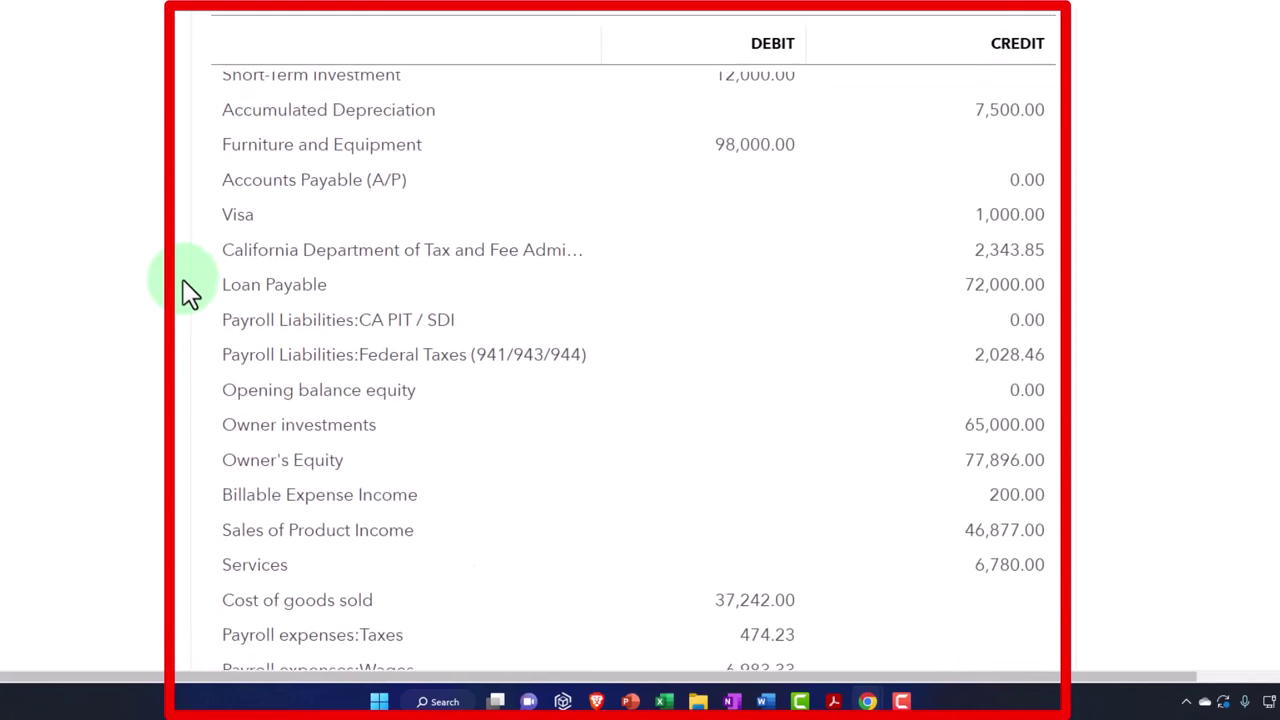
scroll(190, 292, "down", 2)
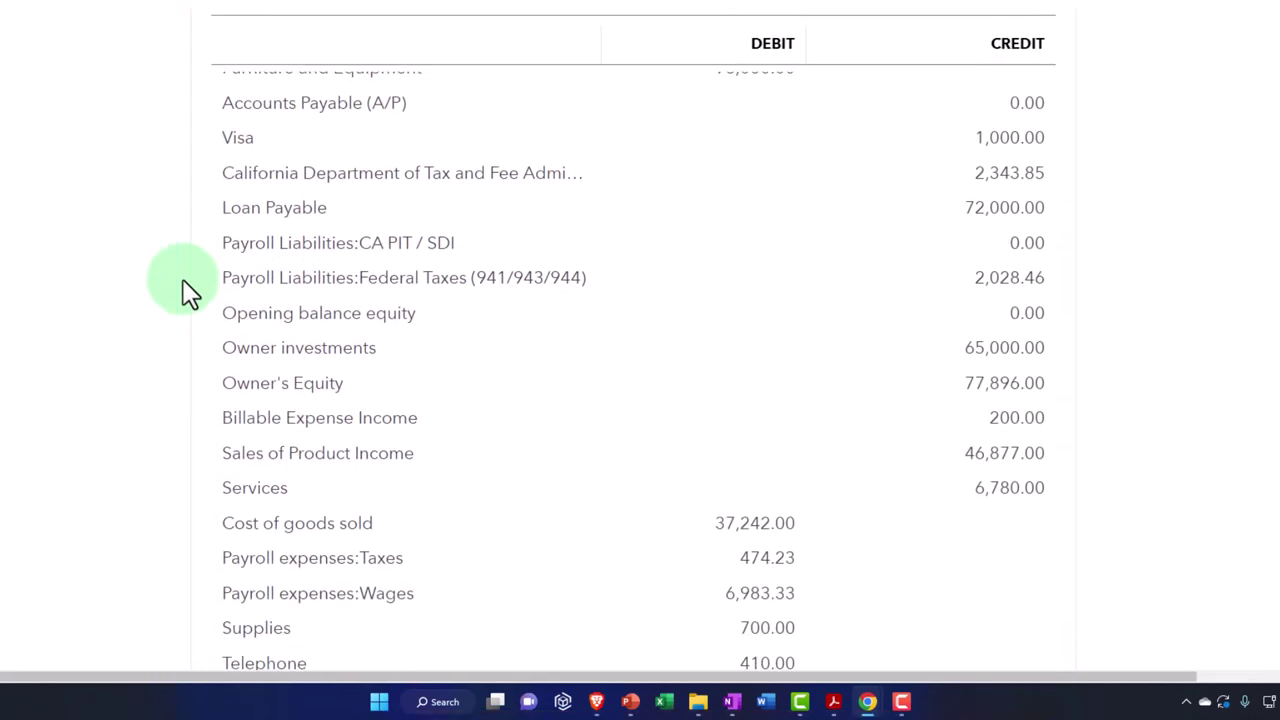
scroll(190, 292, "down", 2)
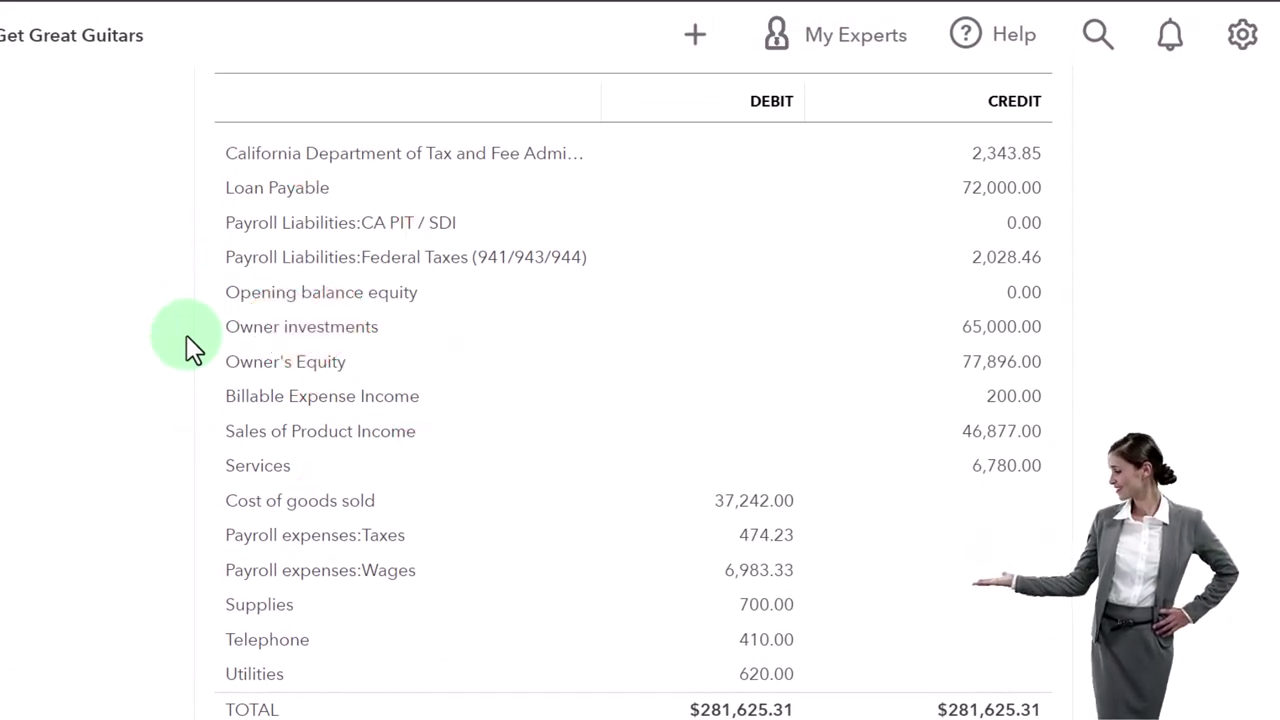
scroll(186, 336, "down", 2)
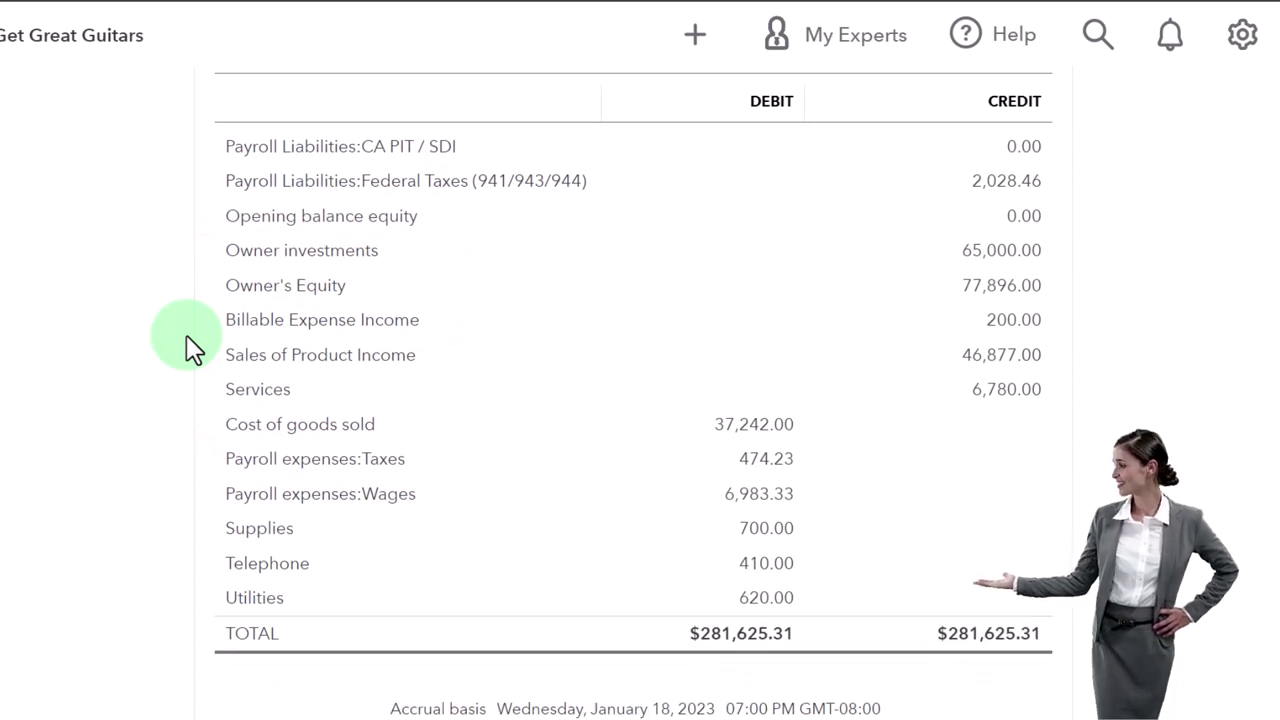